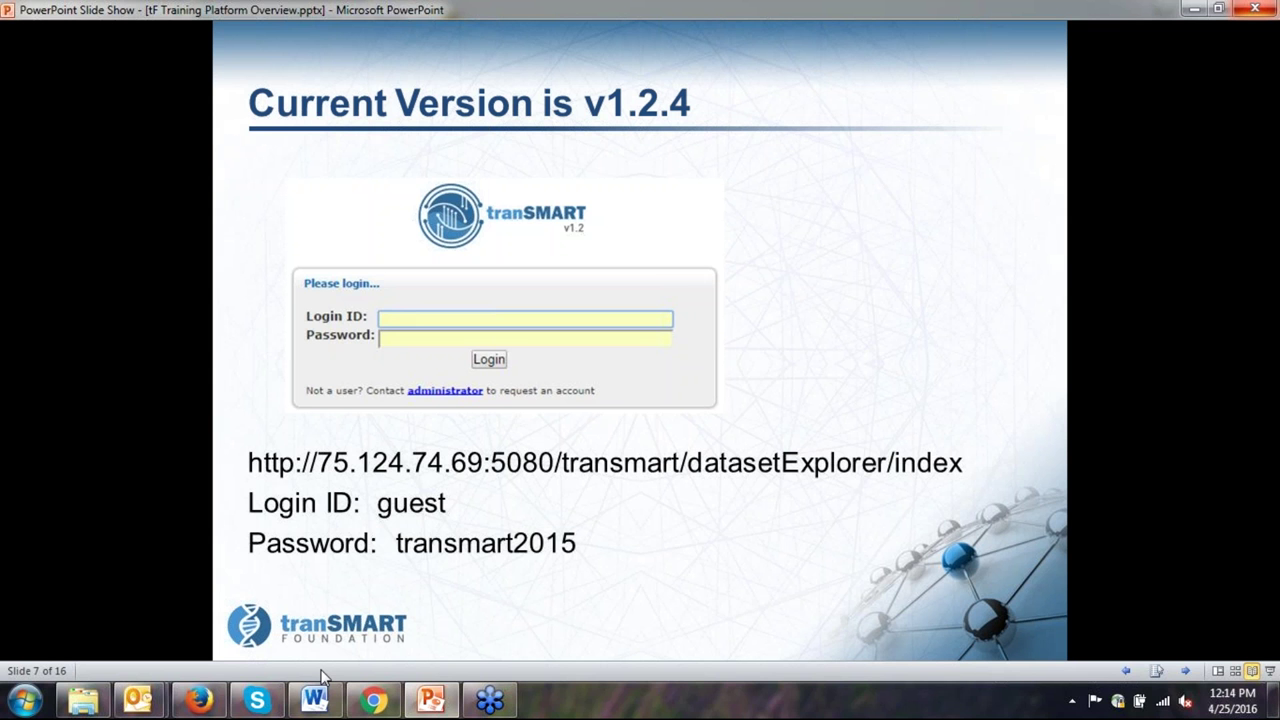
Return from the slide show to the tranSMART Browse page showing the Welcome panel.
click(373, 699)
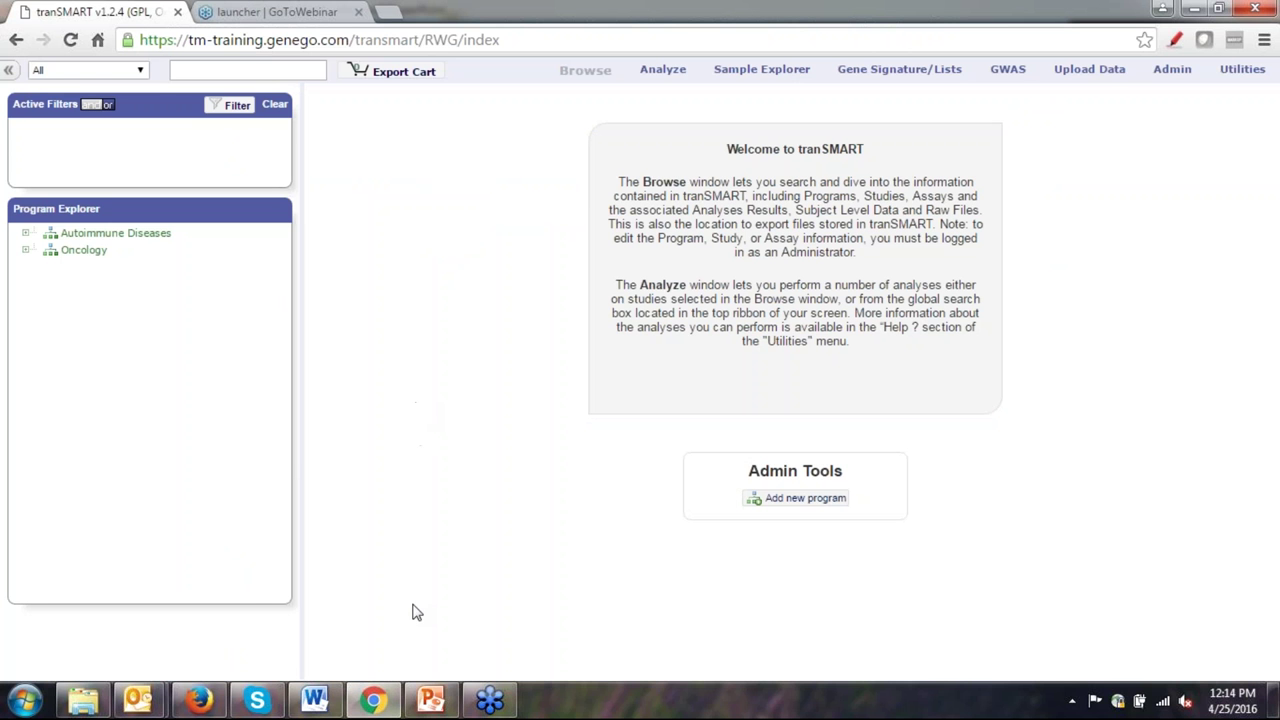
click(440, 699)
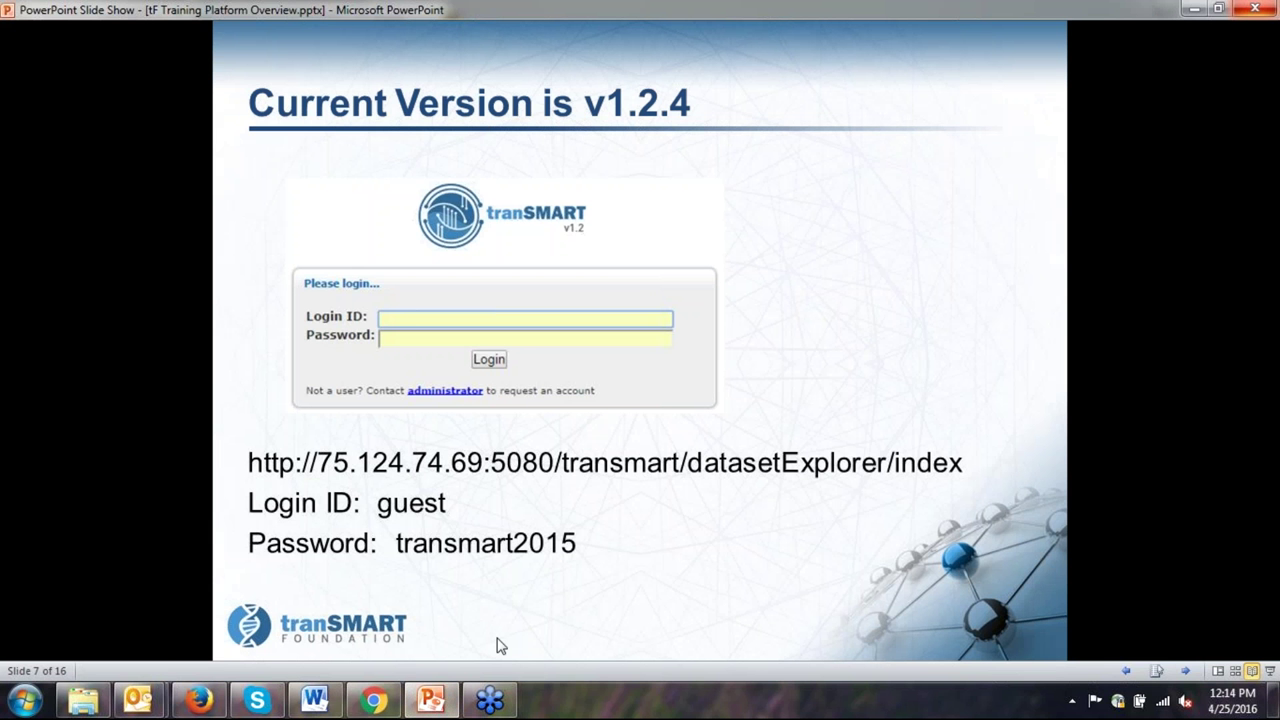
click(390, 705)
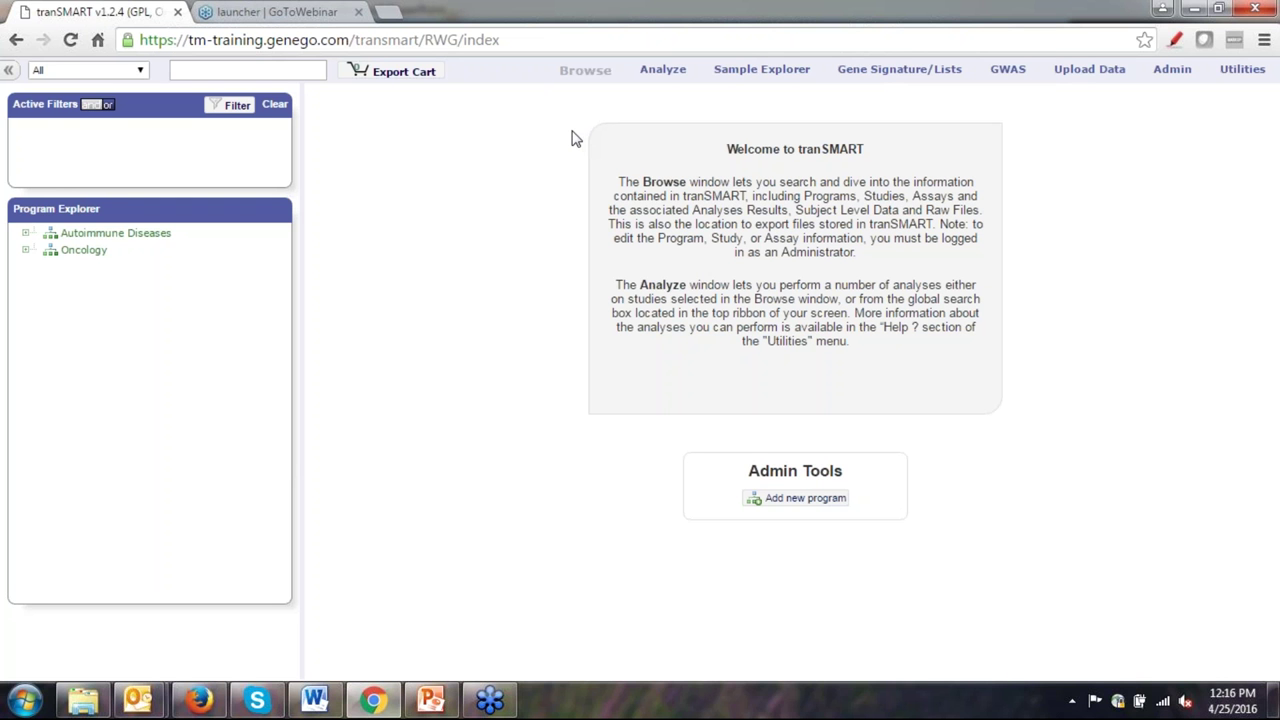
click(793, 510)
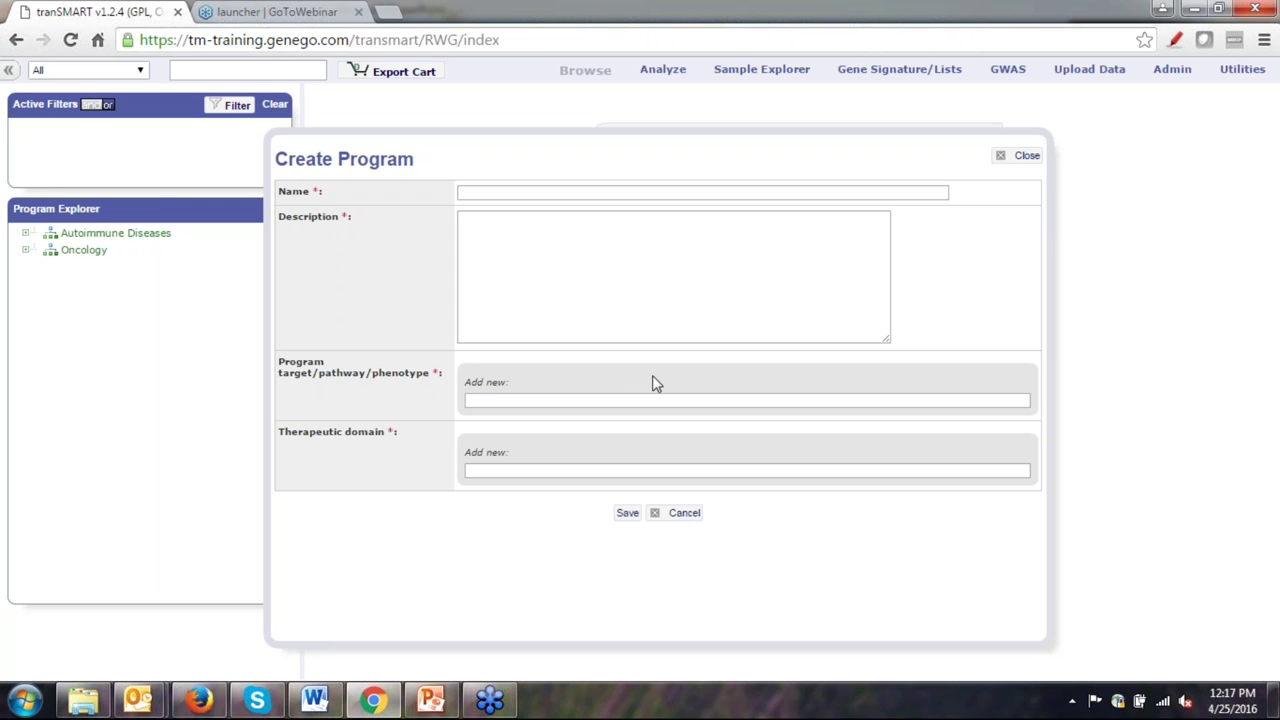
click(1027, 156)
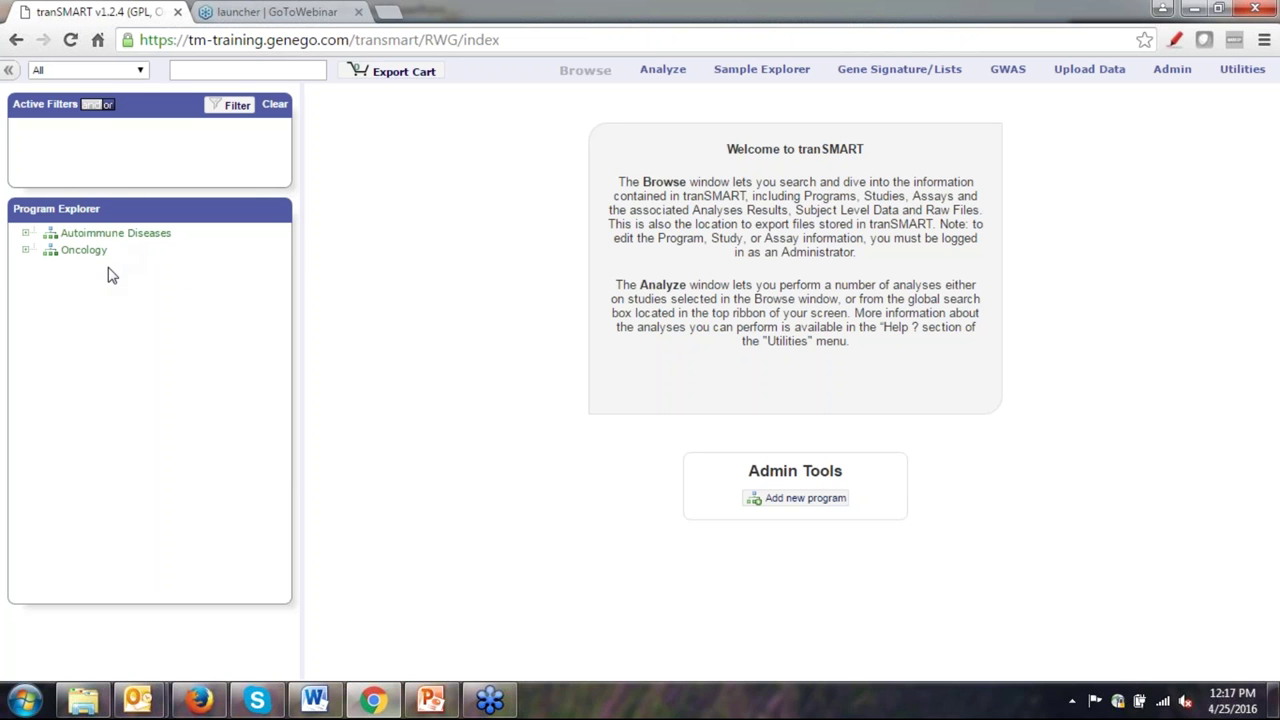
Expand Oncology to list Breast Cancer and Multiple Myeloma, widen the explorer panel, and collapse Autoimmune Diseases.
click(26, 234)
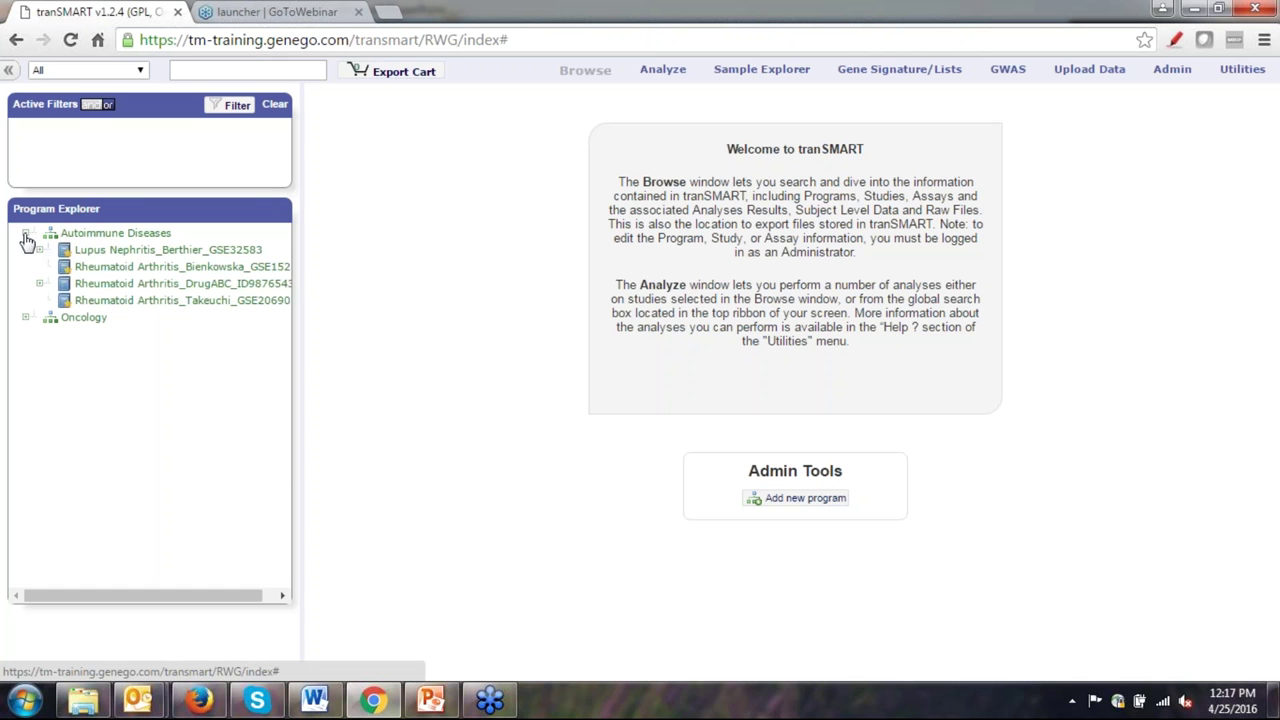
click(26, 319)
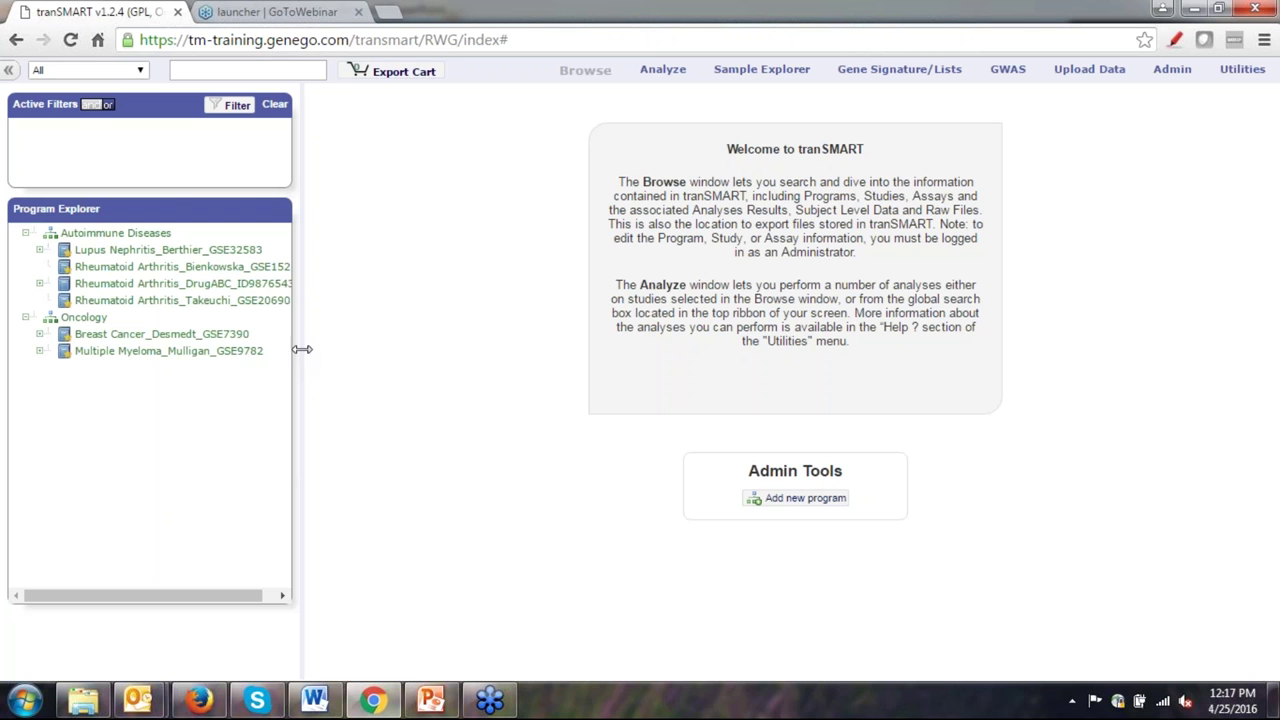
drag(304, 349, 409, 335)
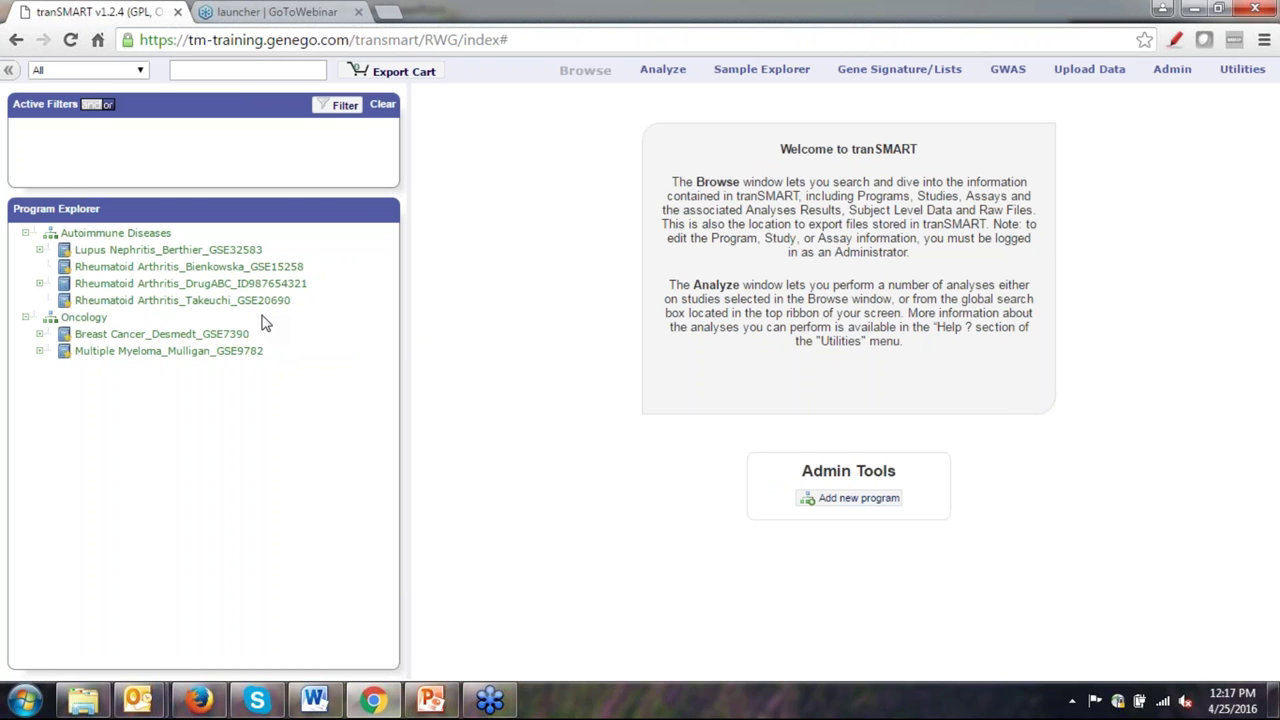
click(25, 233)
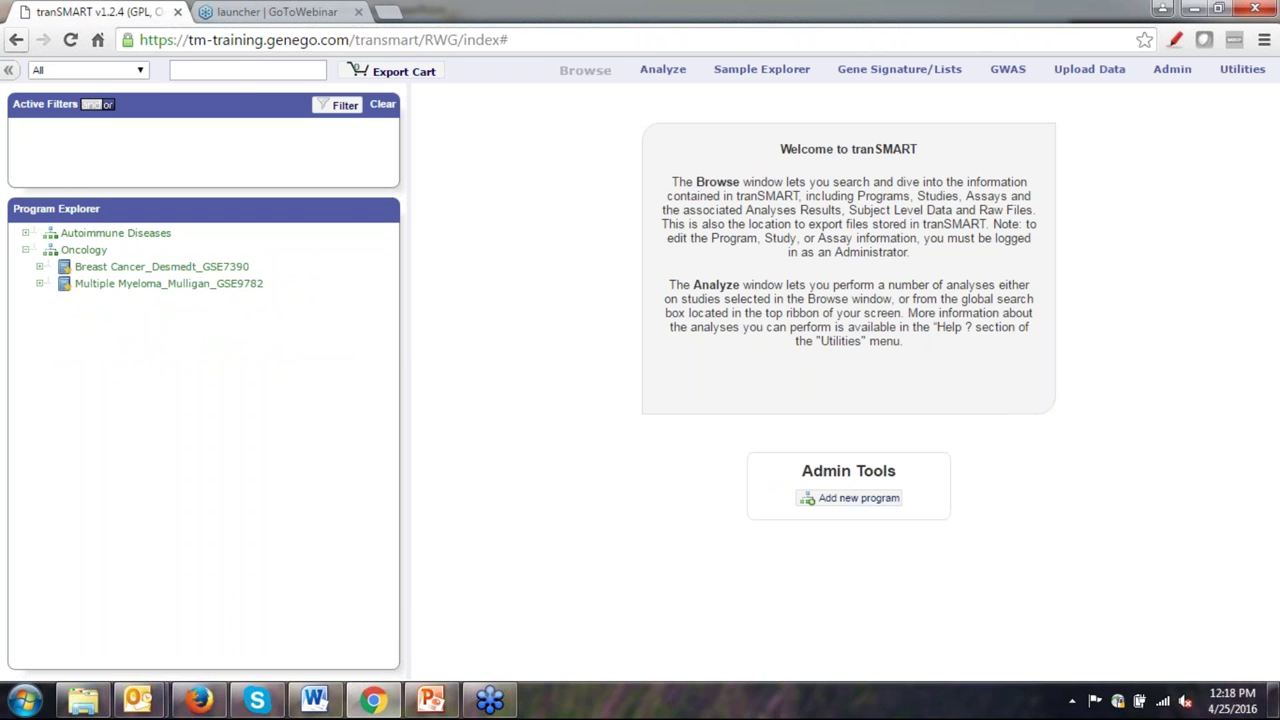
click(207, 69)
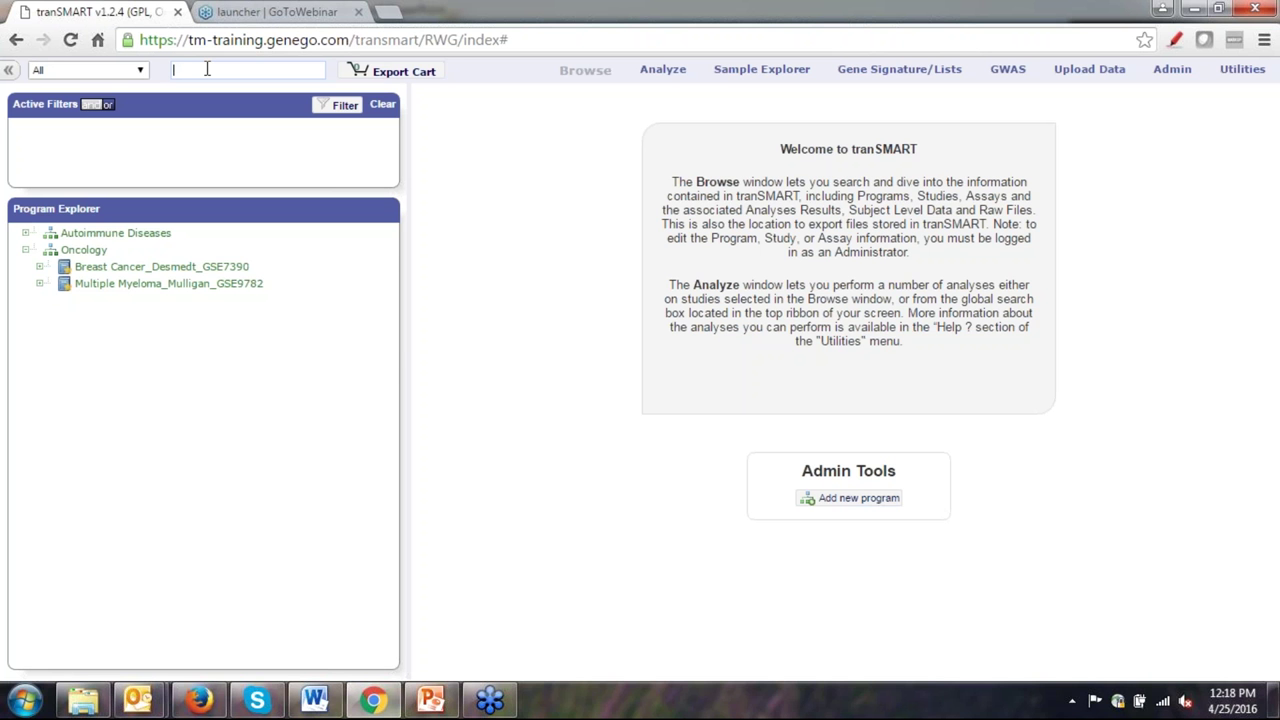
Search 'arthritis', apply the Disease filter Arthritis, Rheumatoid, and open the Rheumatoid Arthritis_Takeuchi_GSE20690 study.
text(arth)
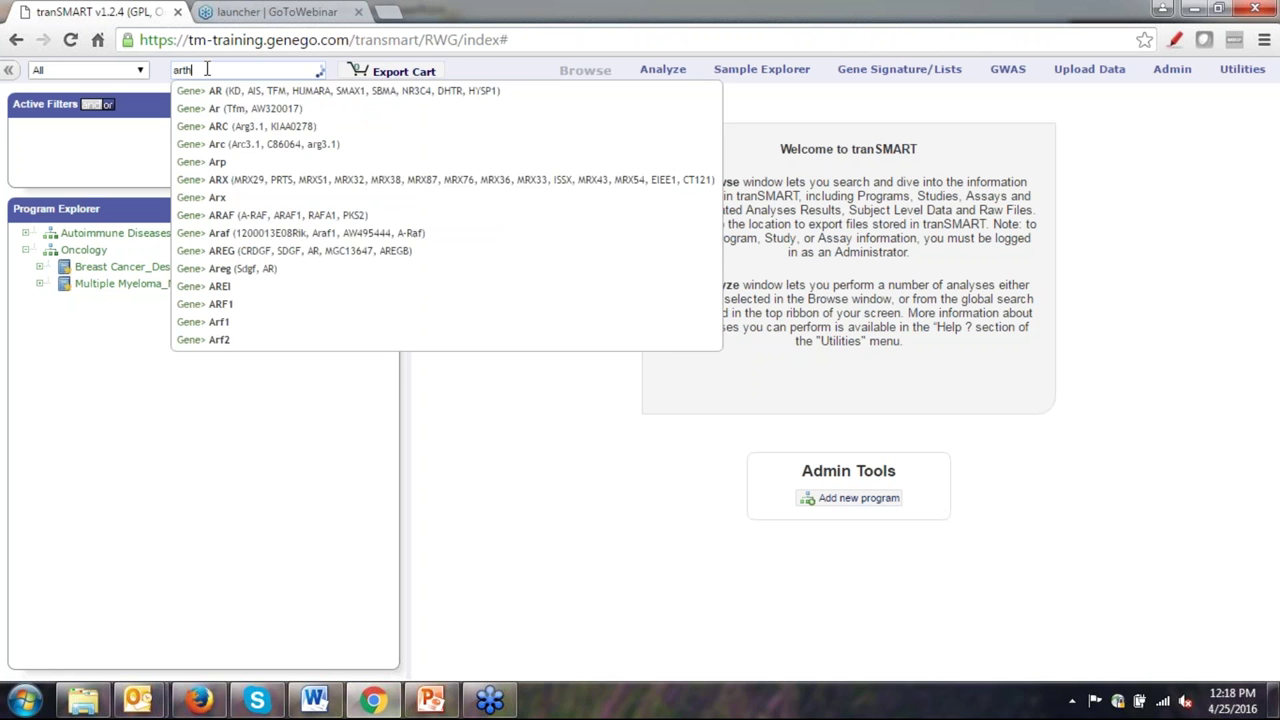
text(ritis)
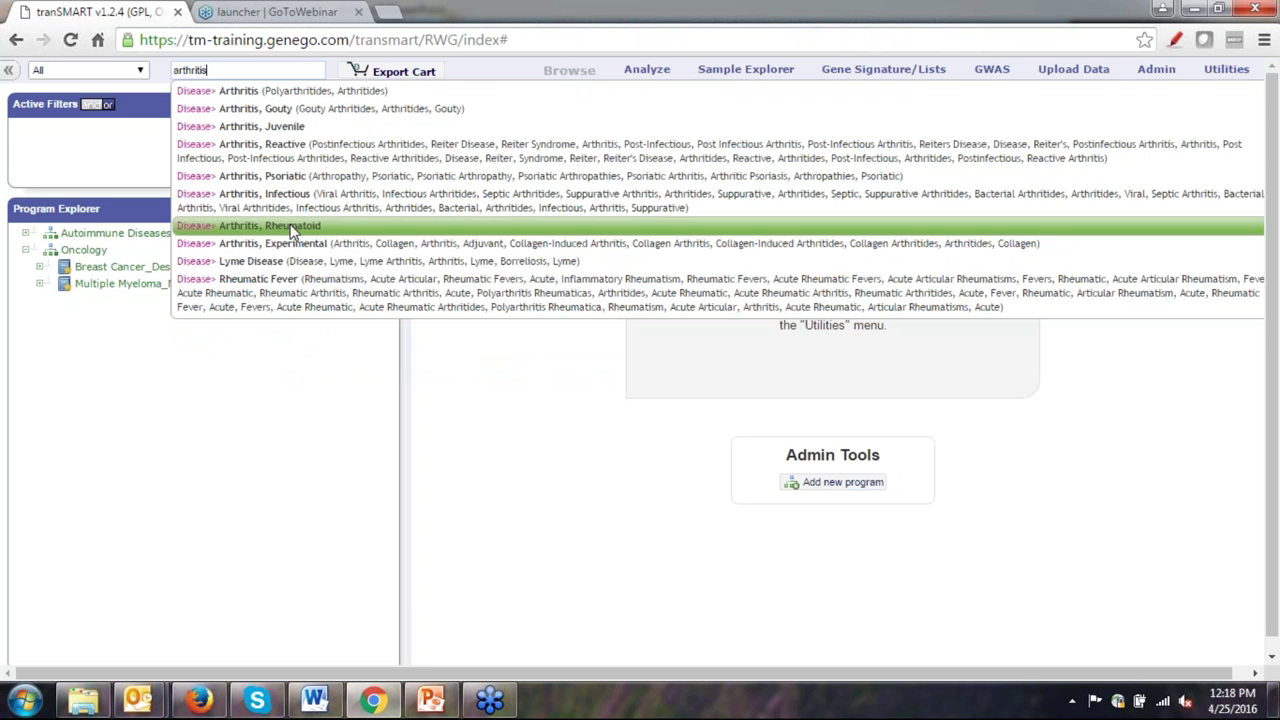
click(293, 226)
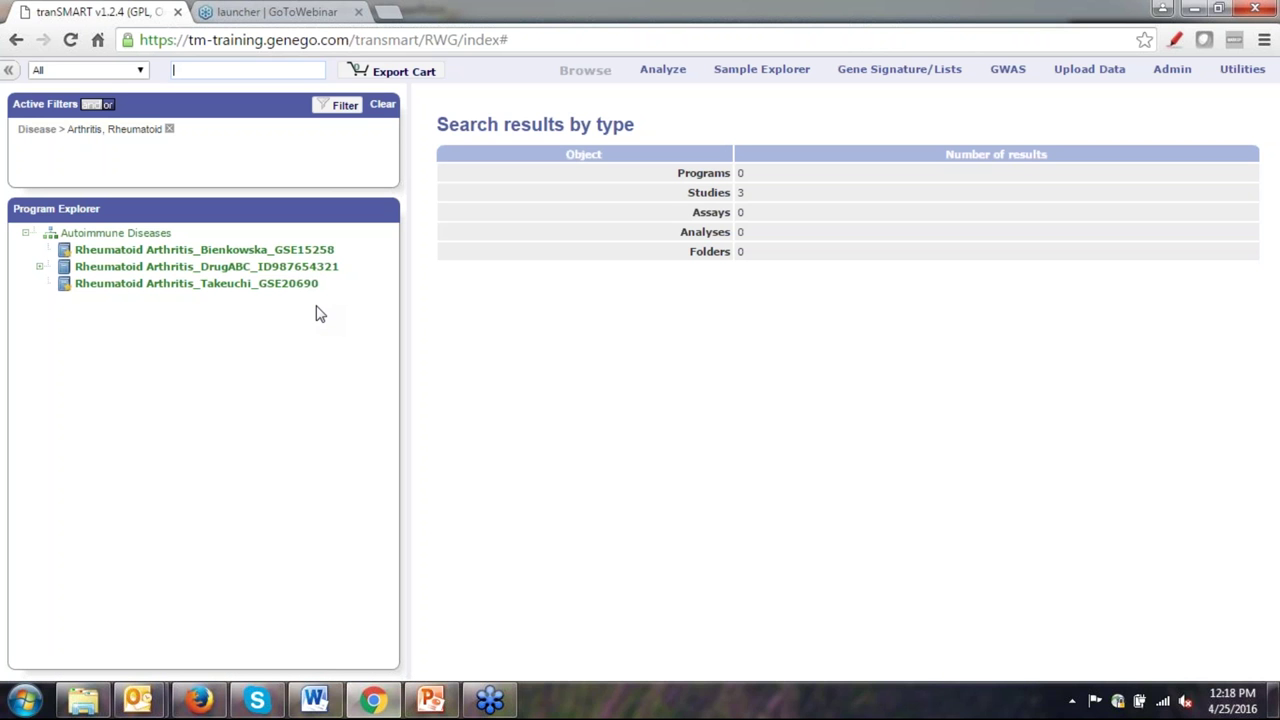
click(116, 285)
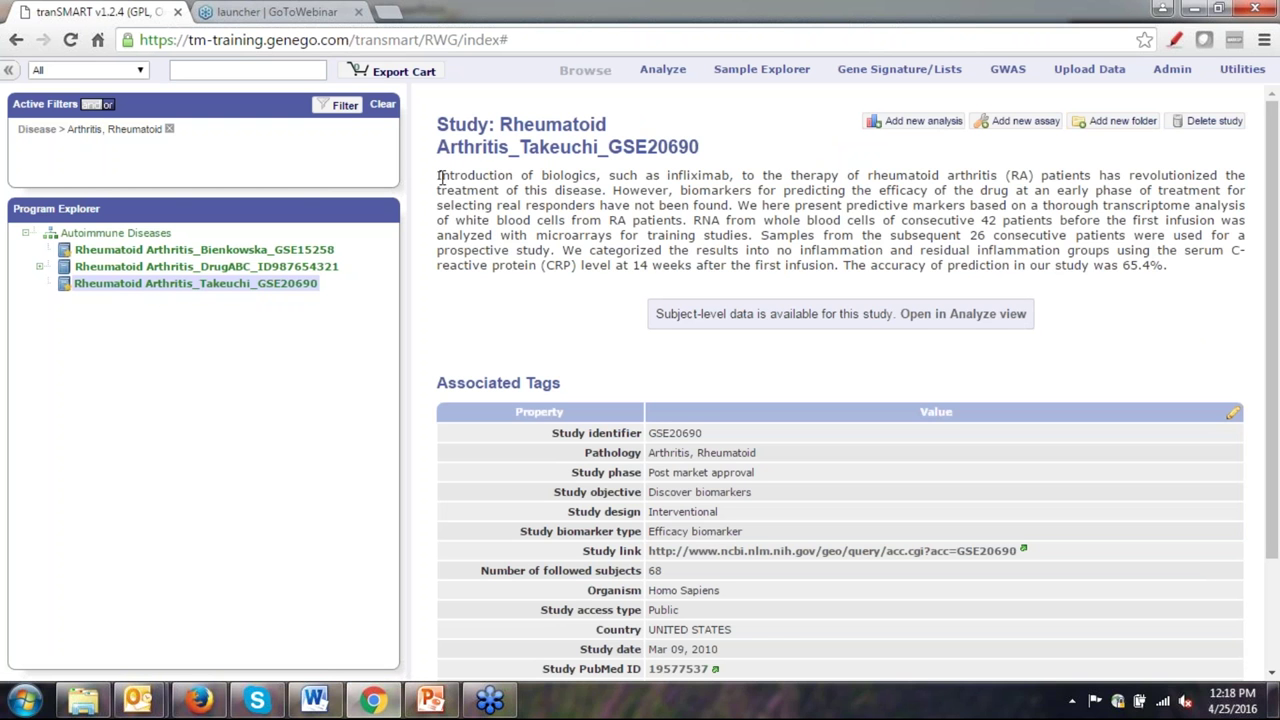
drag(438, 175, 494, 236)
click(494, 236)
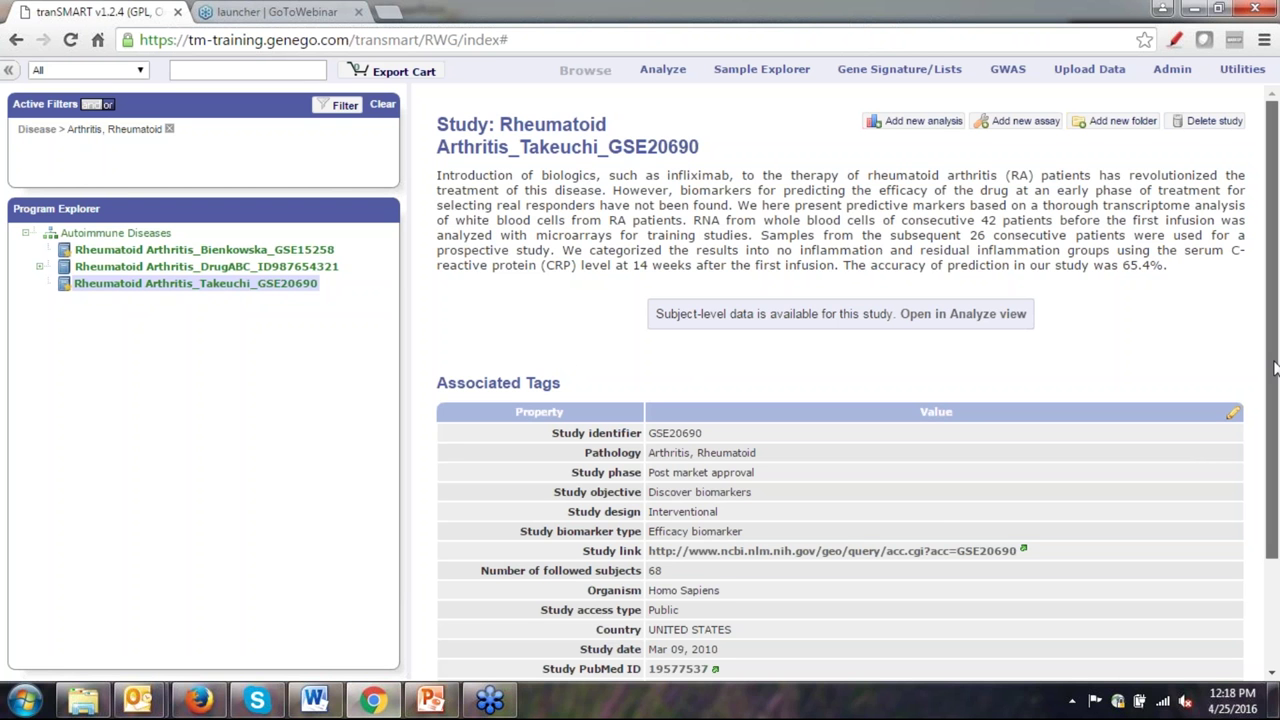
drag(1274, 368, 1258, 472)
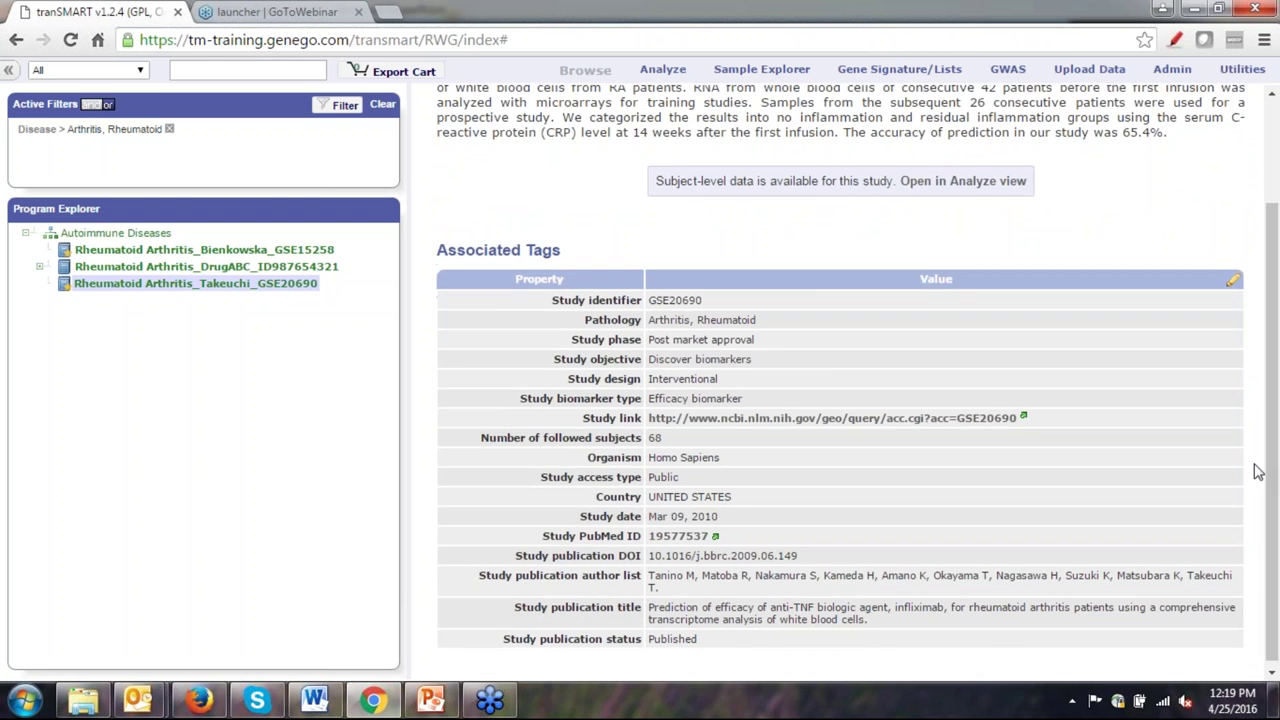
drag(565, 340, 652, 328)
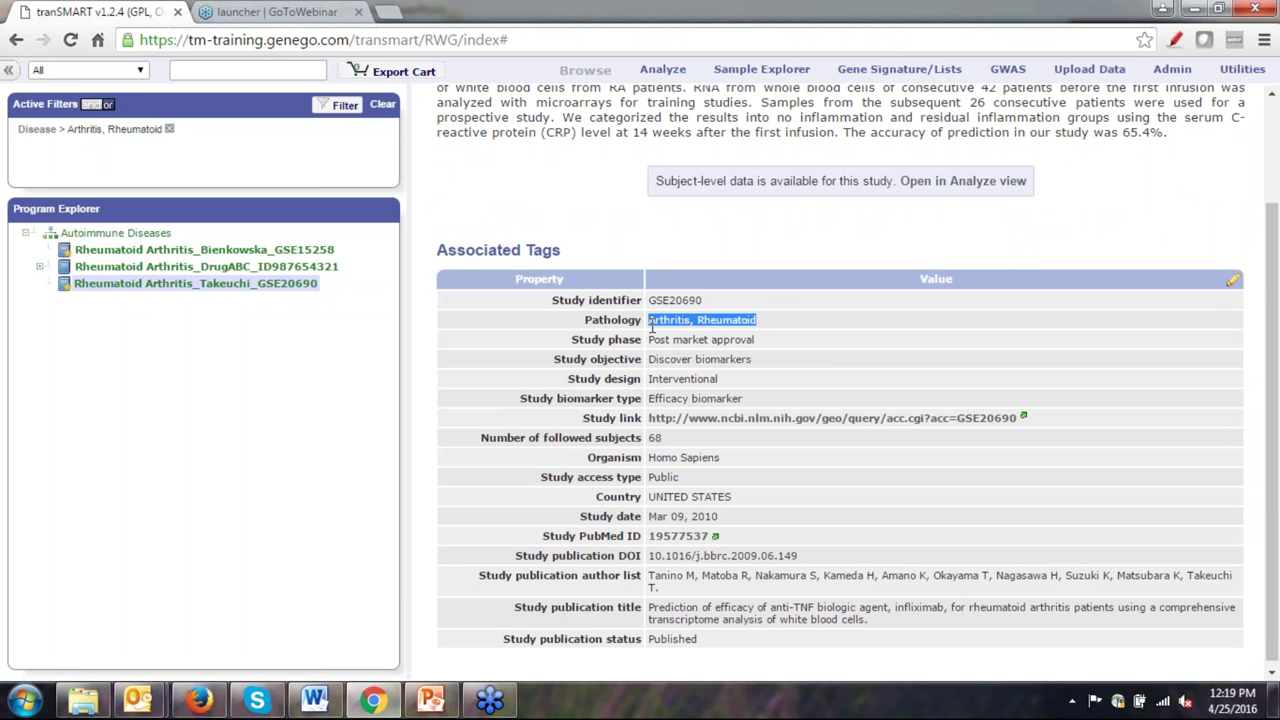
double_click(710, 378)
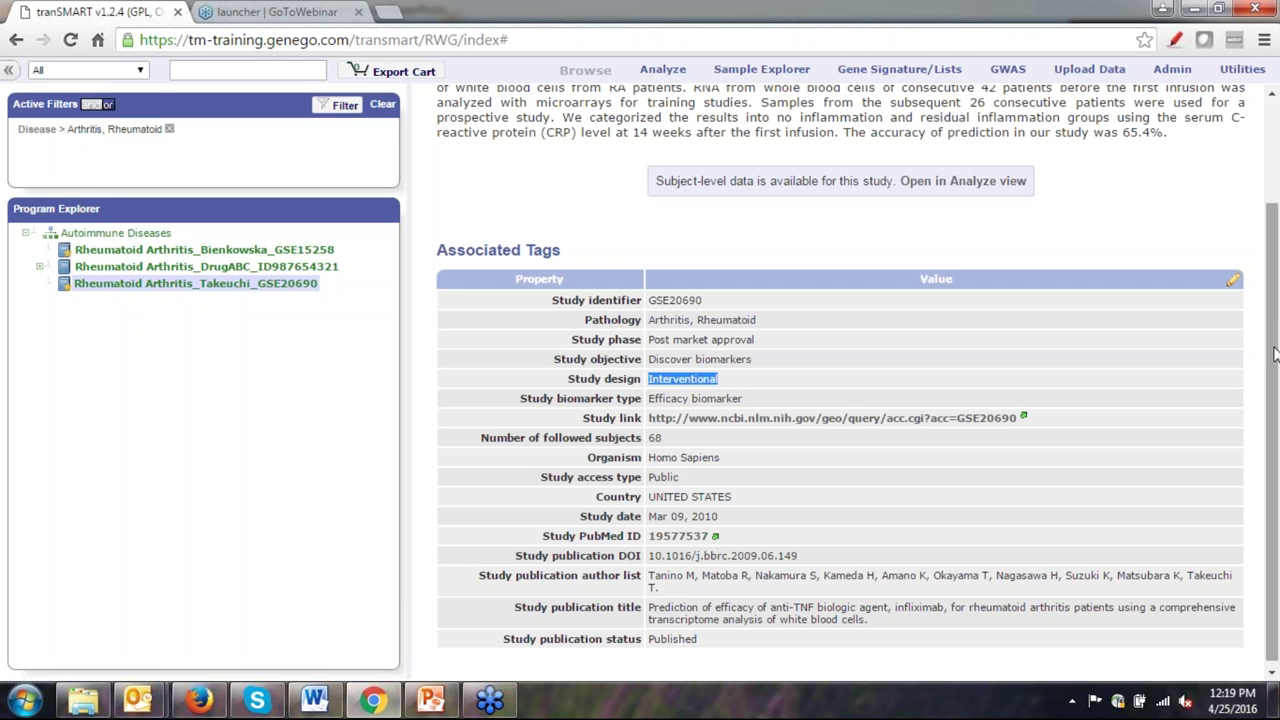
drag(1277, 347, 1270, 264)
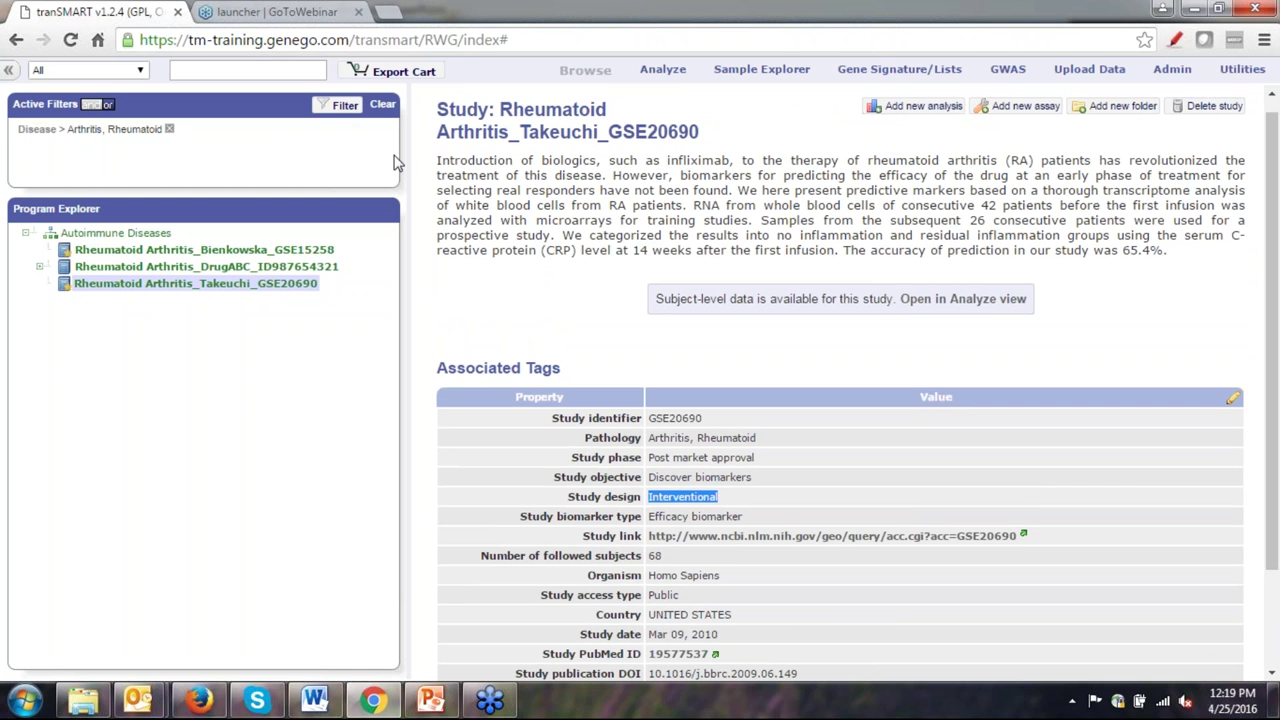
Clear the Arthritis, Rheumatoid filter, expand Autoimmune Diseases and Oncology, and show the filter categories.
click(170, 132)
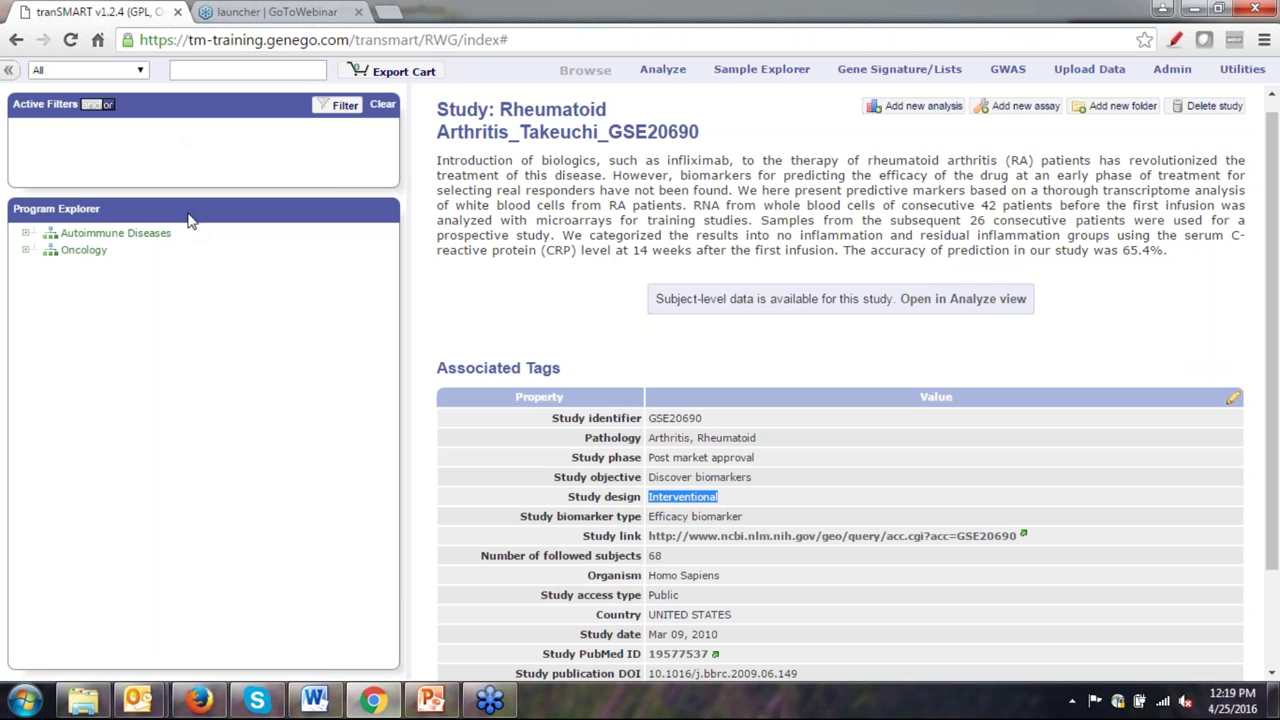
click(25, 233)
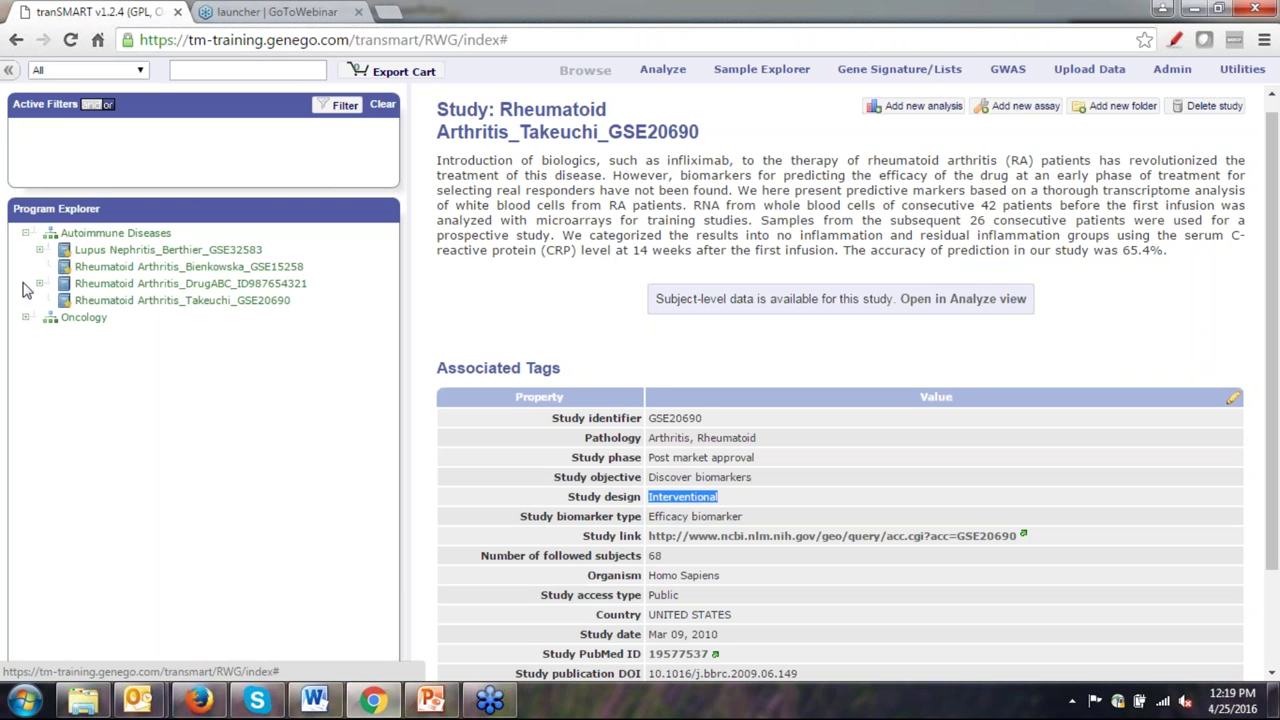
click(25, 318)
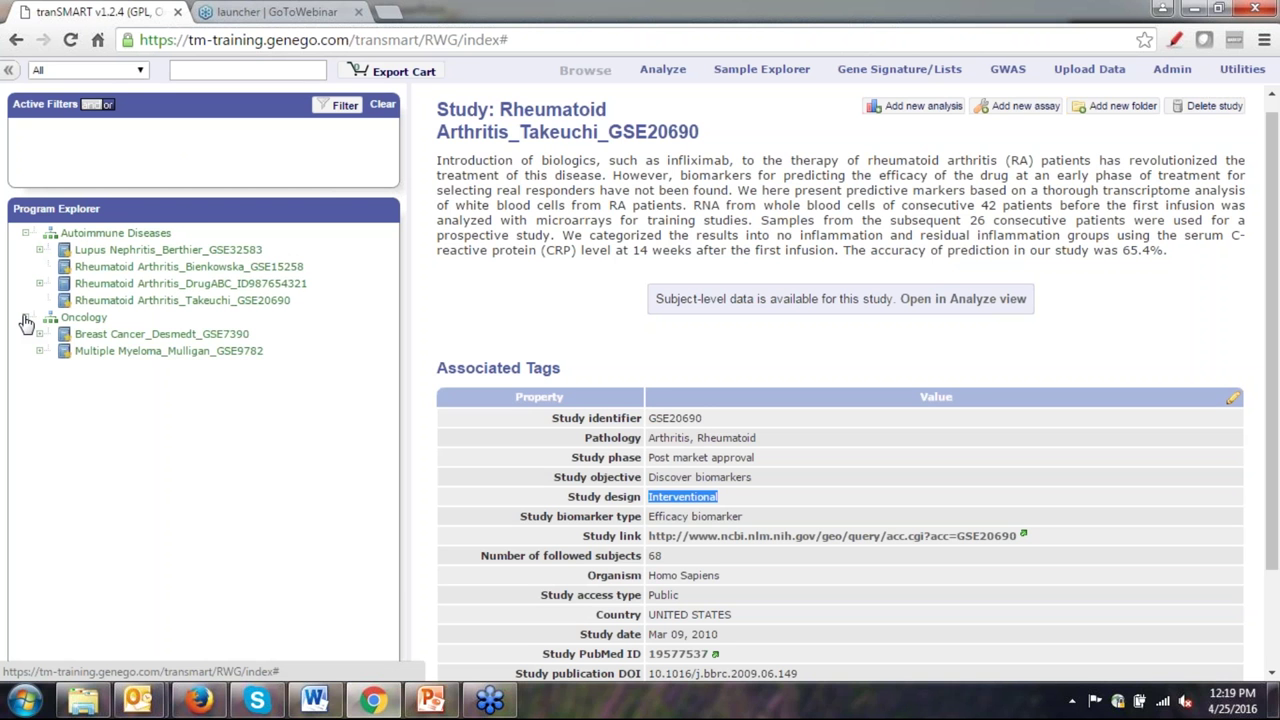
click(337, 106)
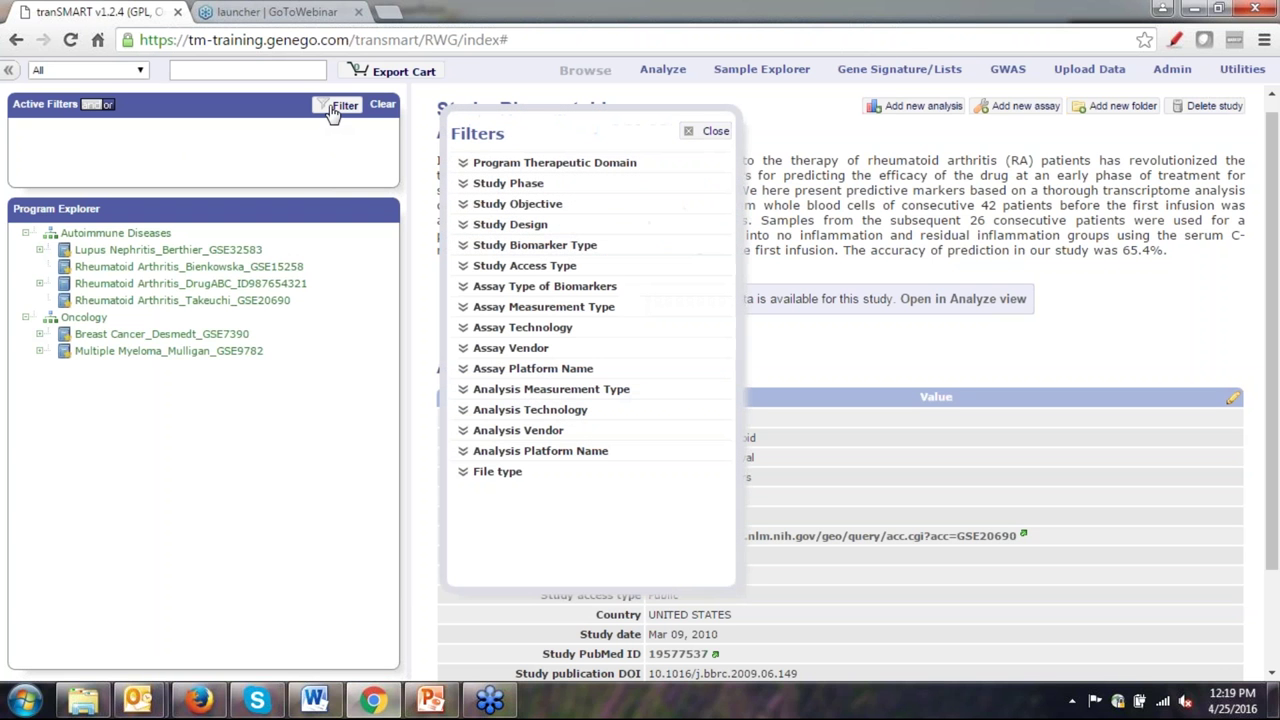
Filter by Program Therapeutic Domain 'Immune System Diseases' and expand Autoimmune Diseases to see matching studies.
click(493, 166)
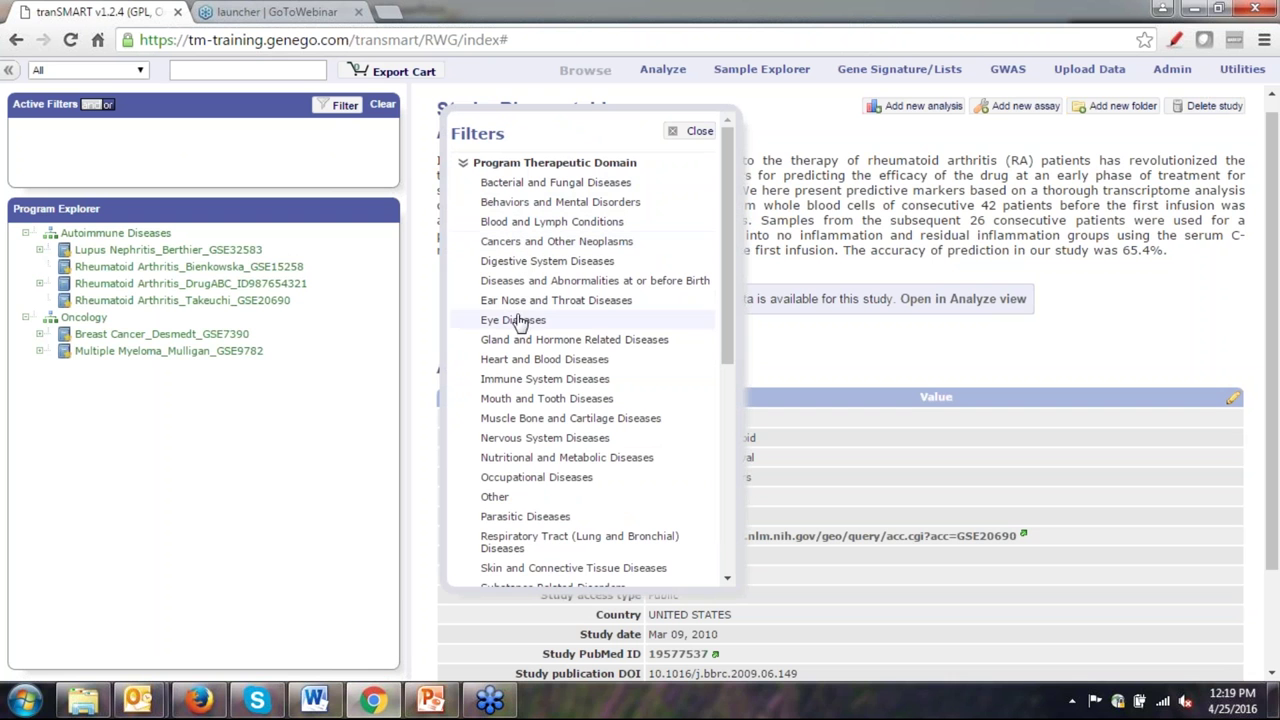
click(520, 381)
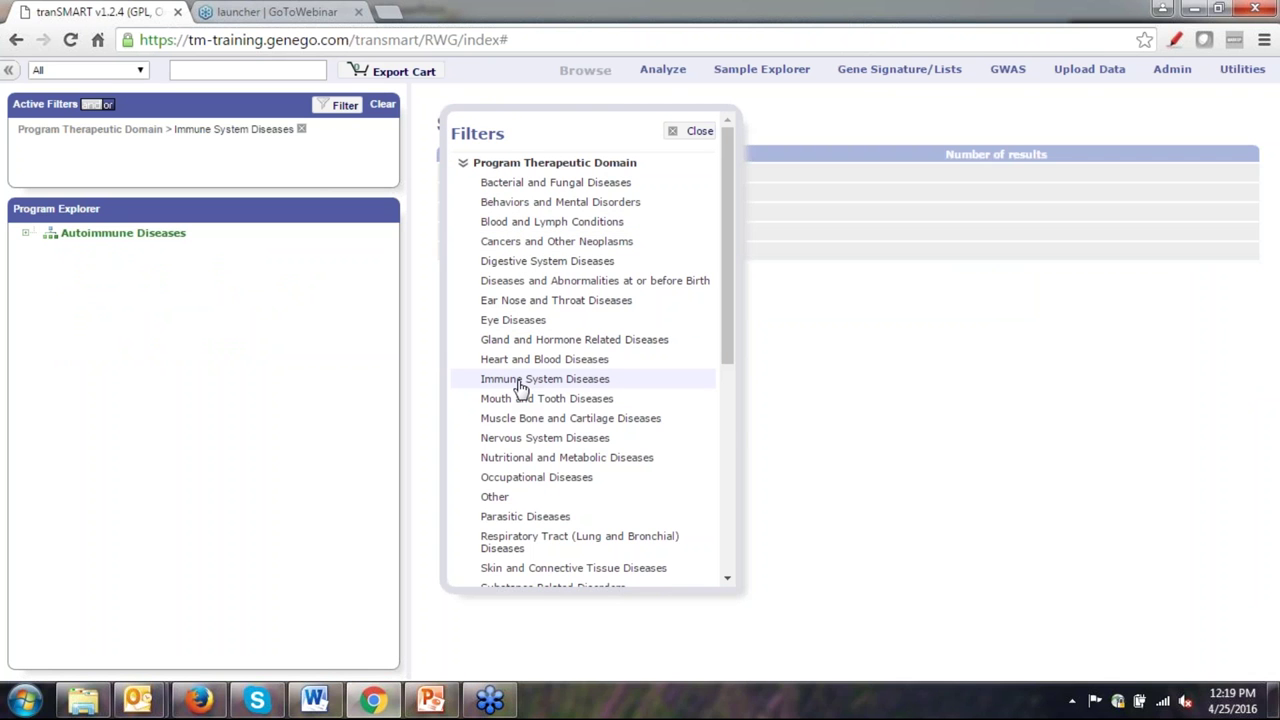
click(27, 236)
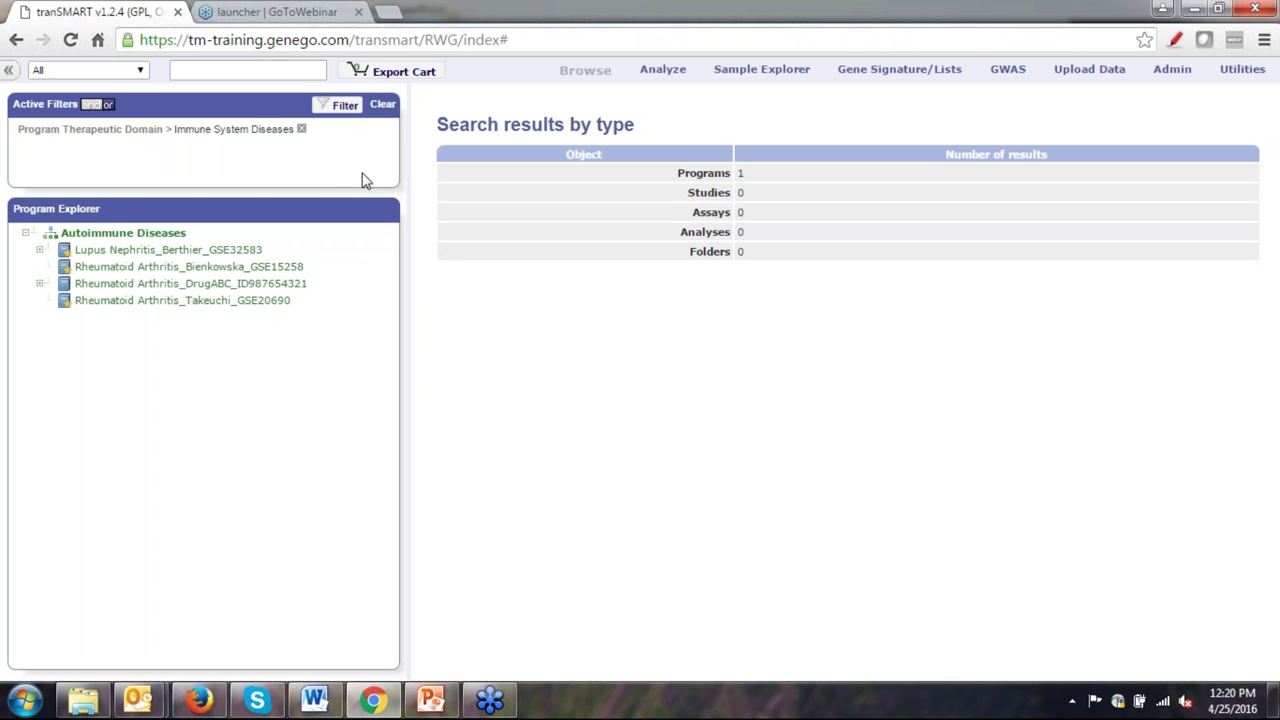
Add a Study Design 'Observational' filter and close the Filters list.
click(343, 108)
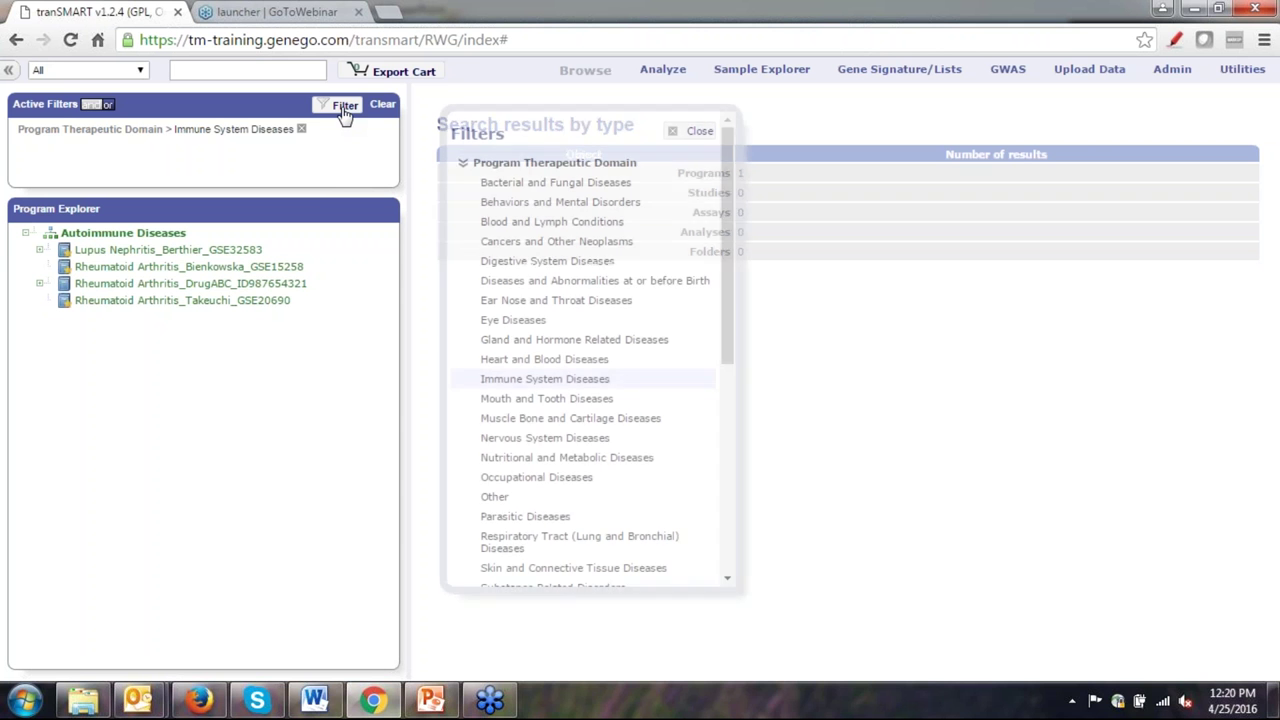
click(463, 168)
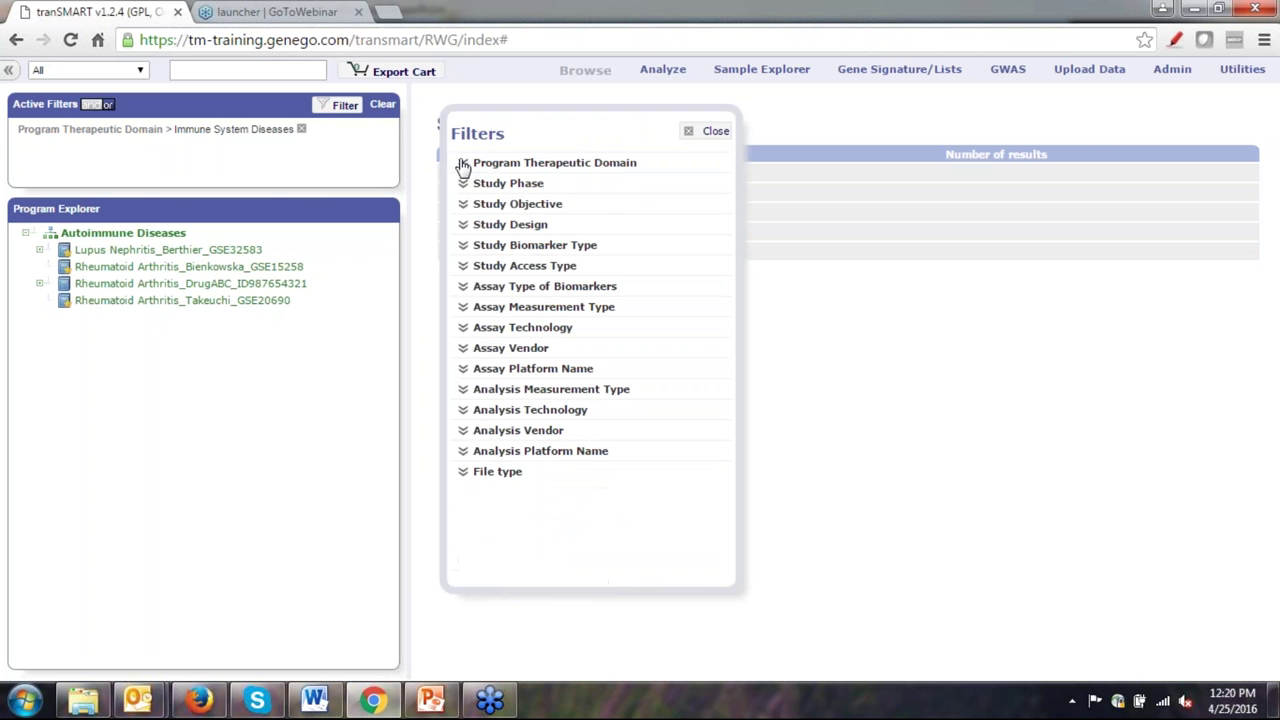
click(481, 226)
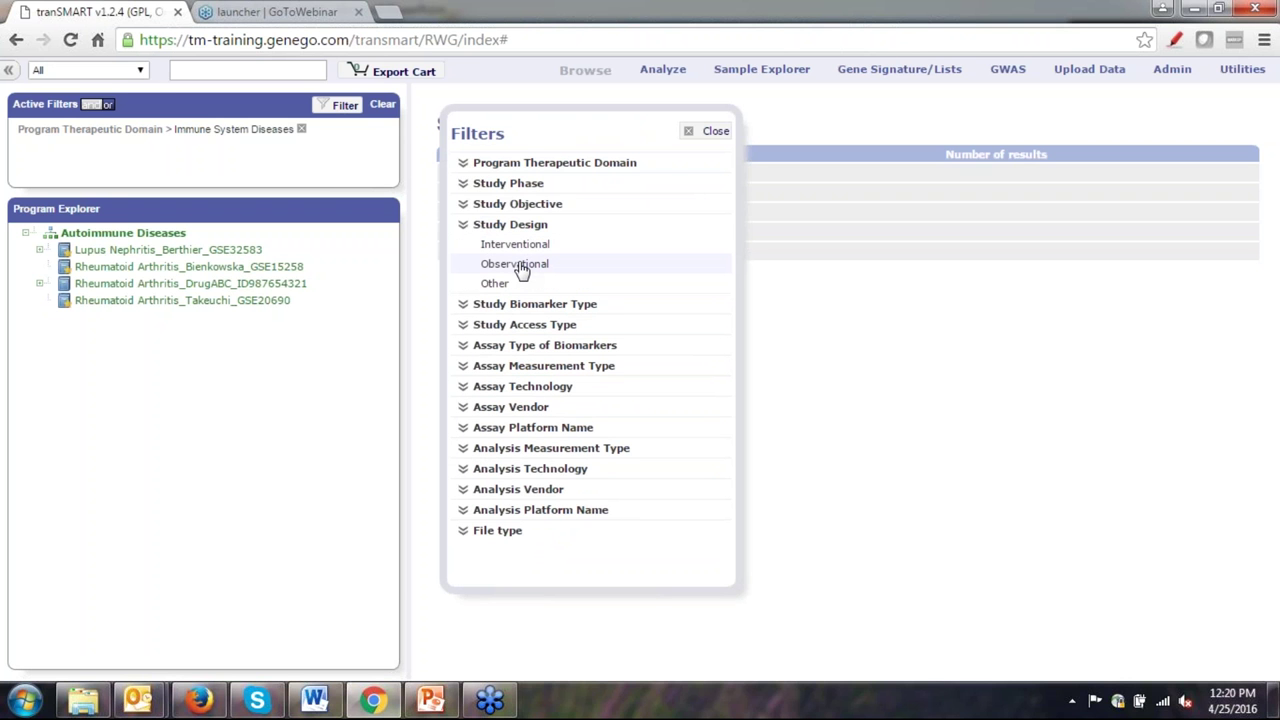
click(518, 266)
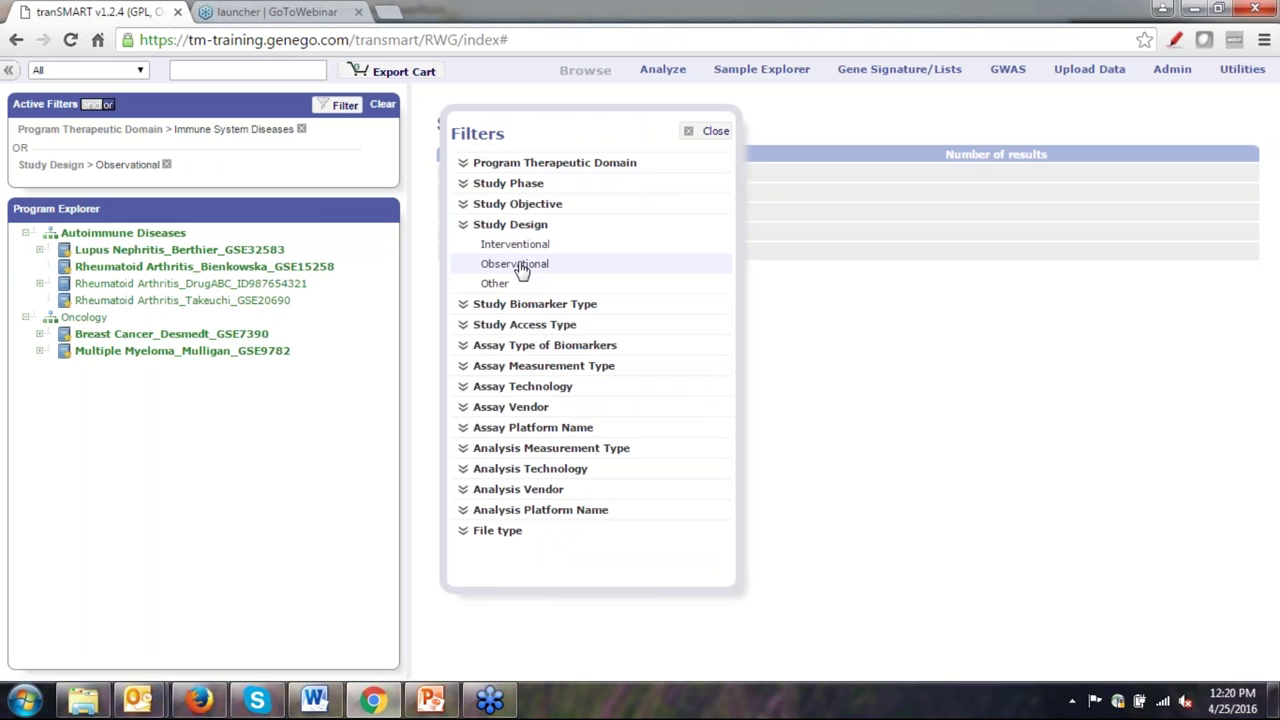
click(716, 133)
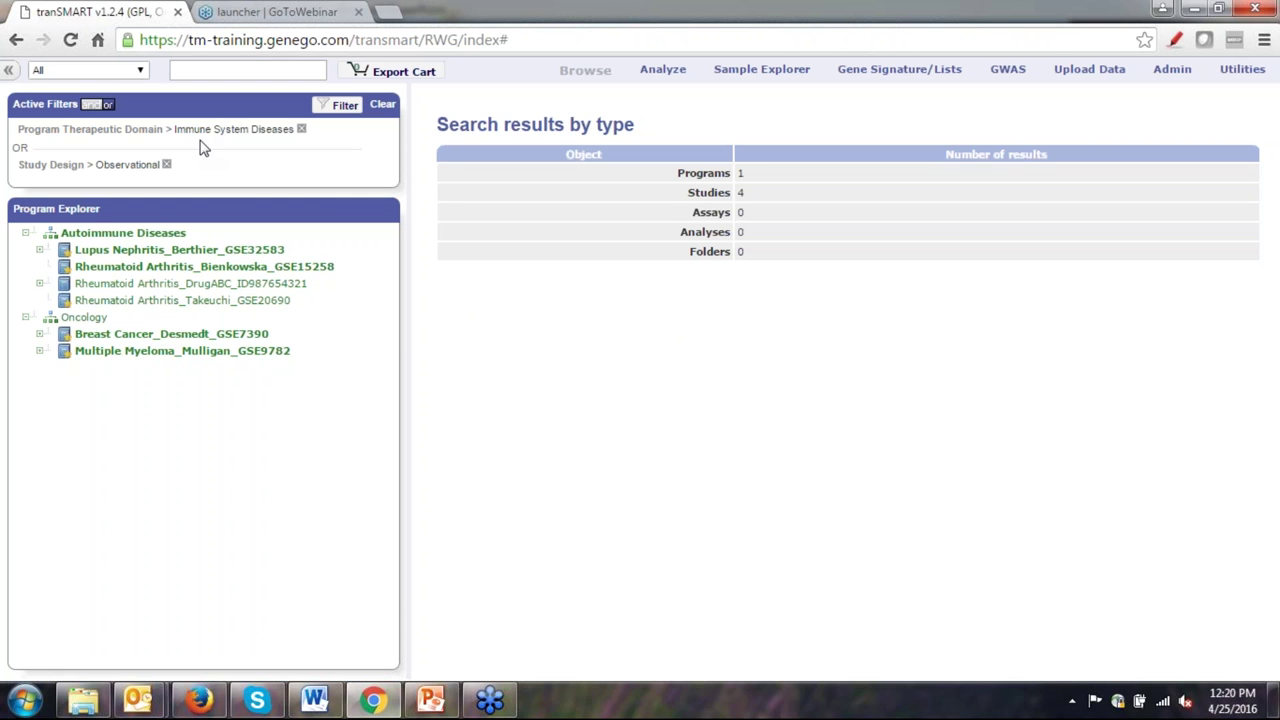
drag(38, 148, 11, 148)
Combine the active filters with AND, leaving the Lupus Nephritis_Berthier and Rheumatoid Arthritis_Bienkowska studies.
click(46, 153)
drag(30, 157, 16, 156)
click(91, 105)
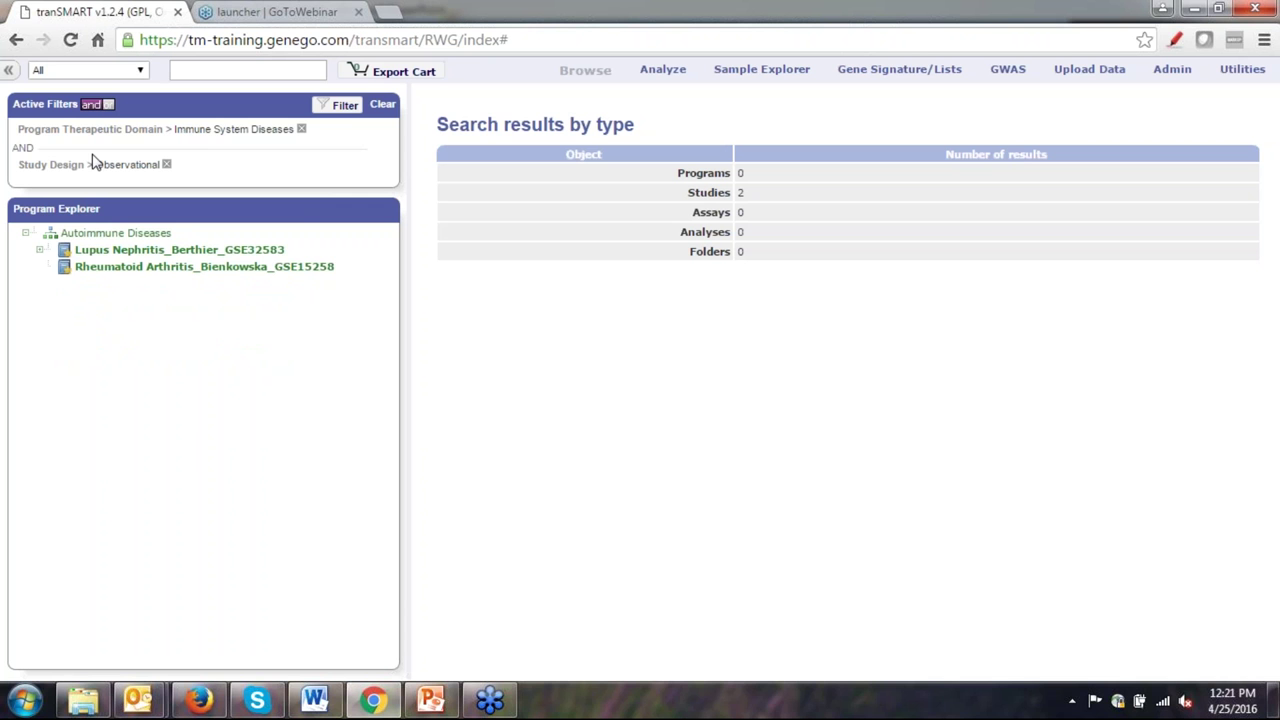
Remove the Study Design Observational filter, then clear all remaining active filters.
click(167, 165)
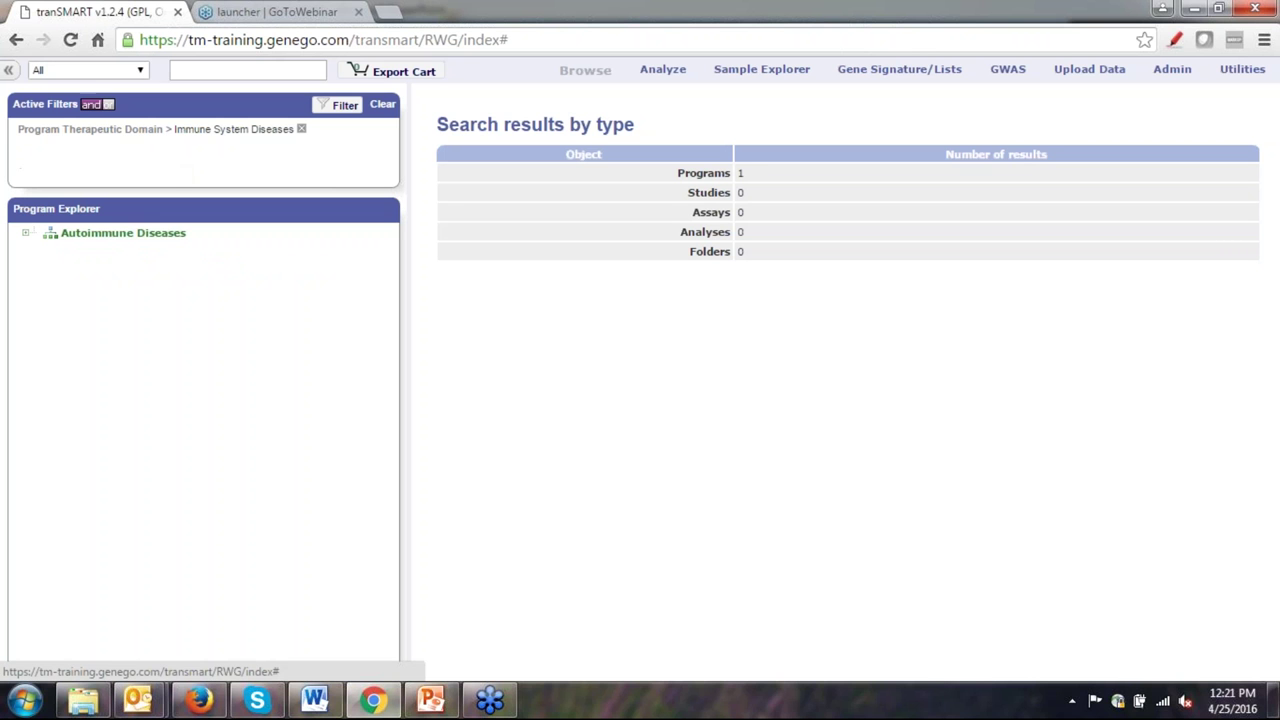
click(383, 105)
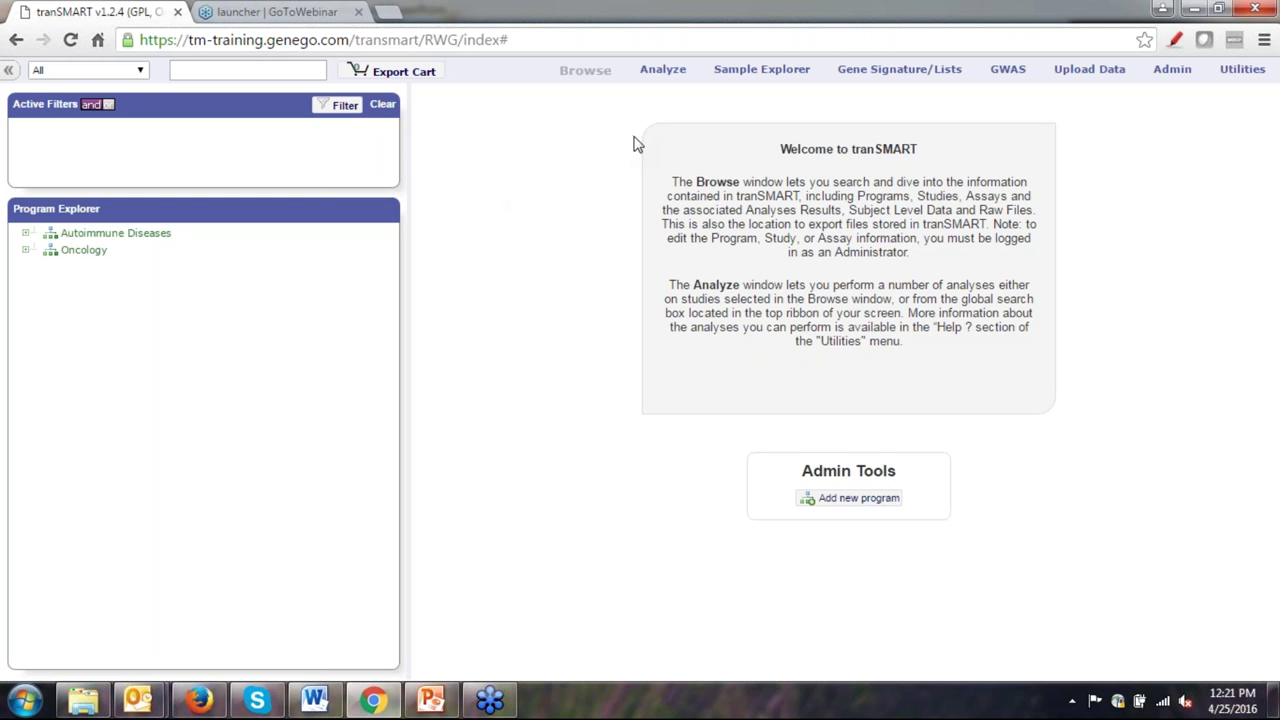
click(663, 70)
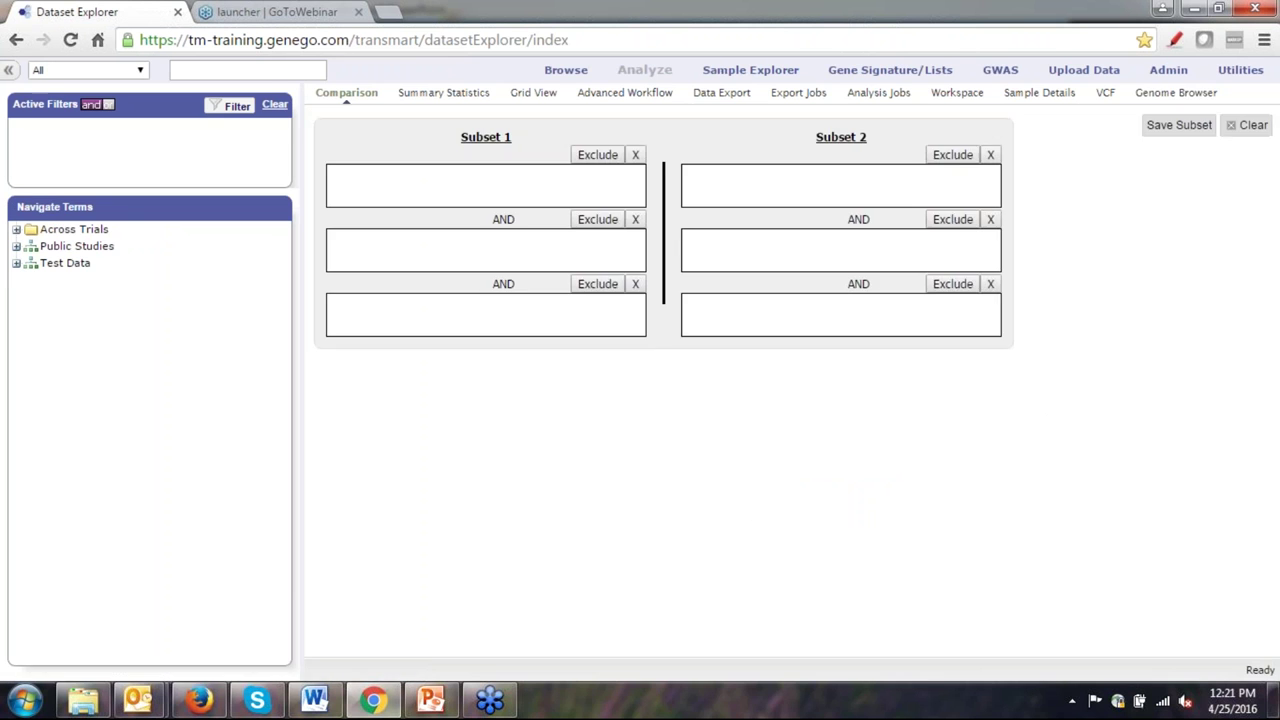
click(16, 246)
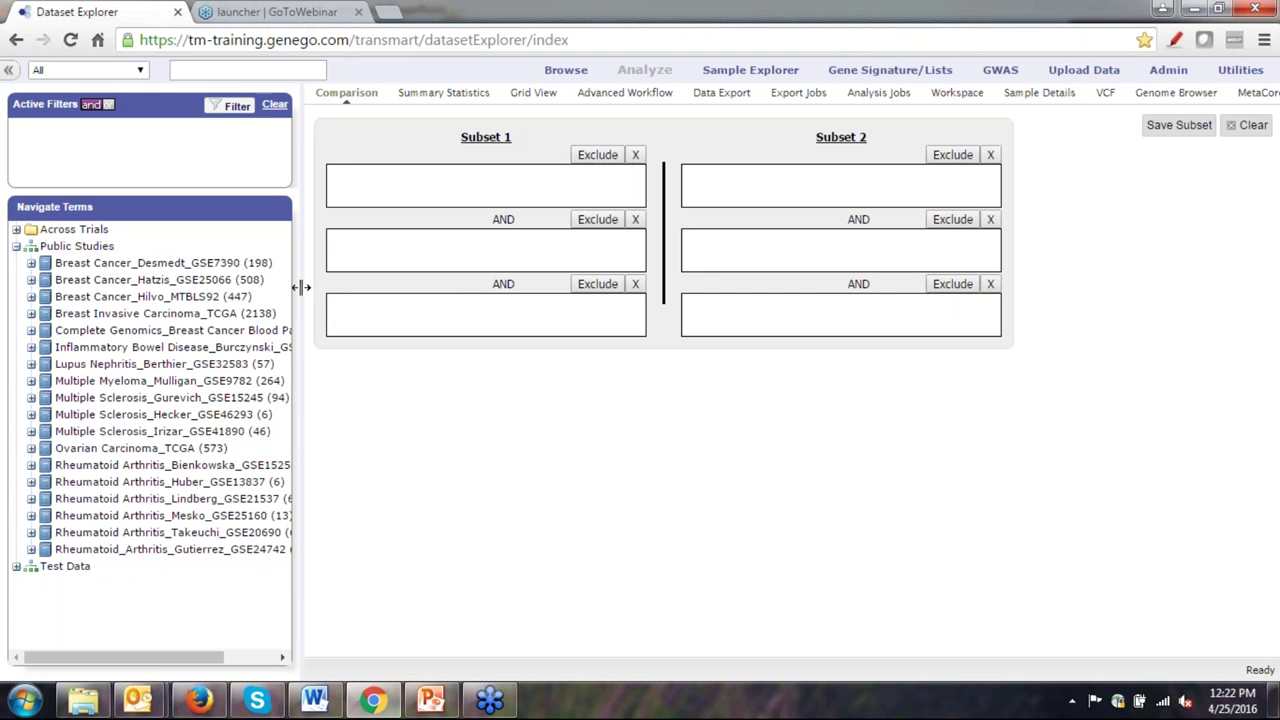
drag(301, 287, 376, 301)
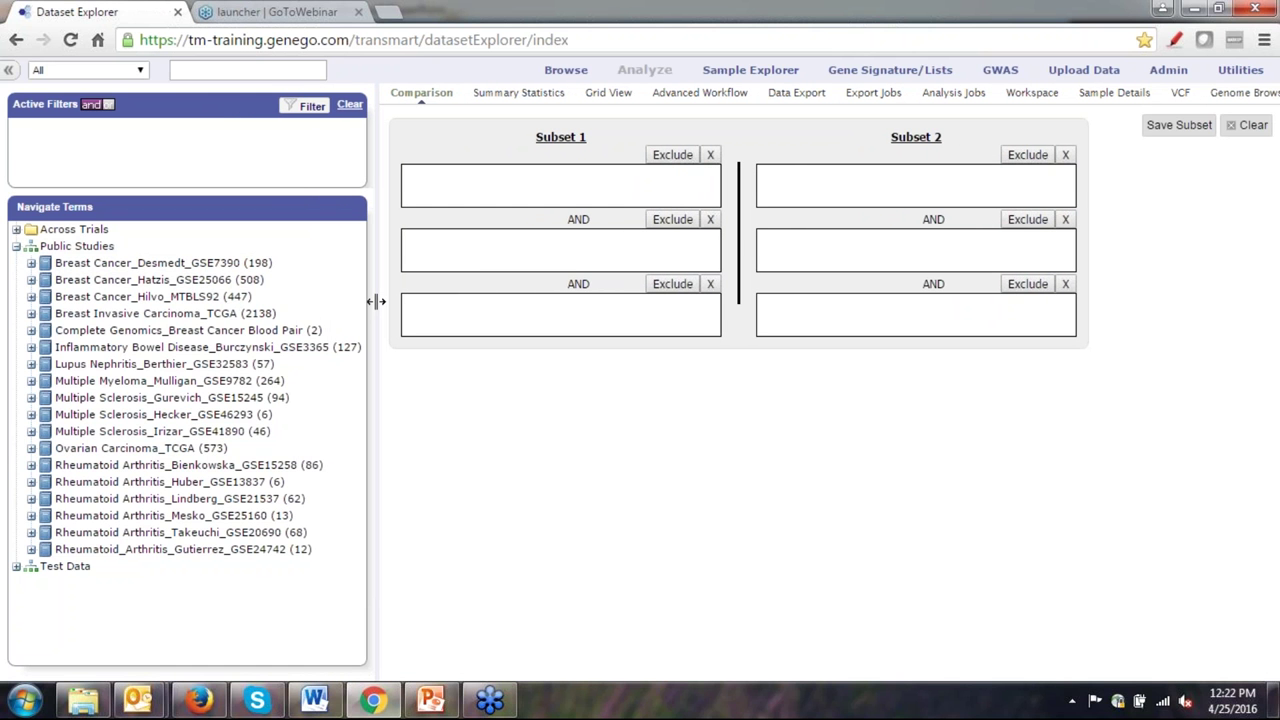
click(567, 72)
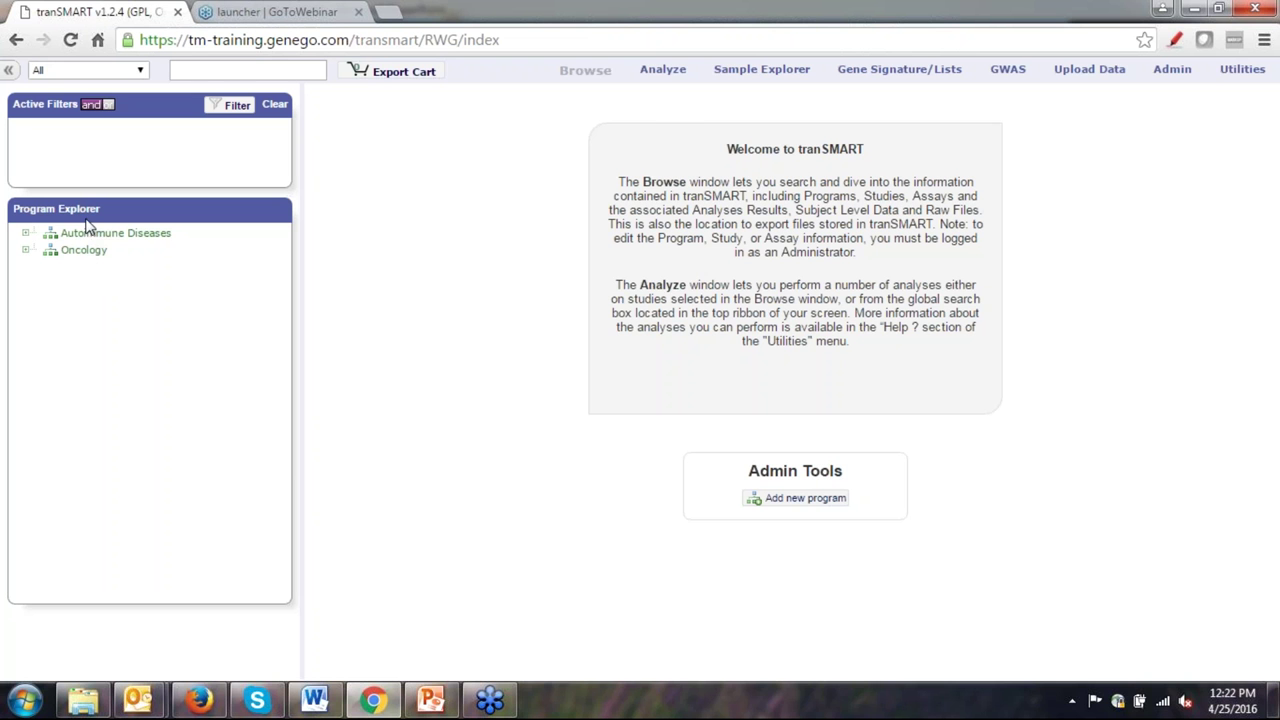
Open the Analyze Dataset Explorer and widen the Navigate Terms study tree.
click(663, 72)
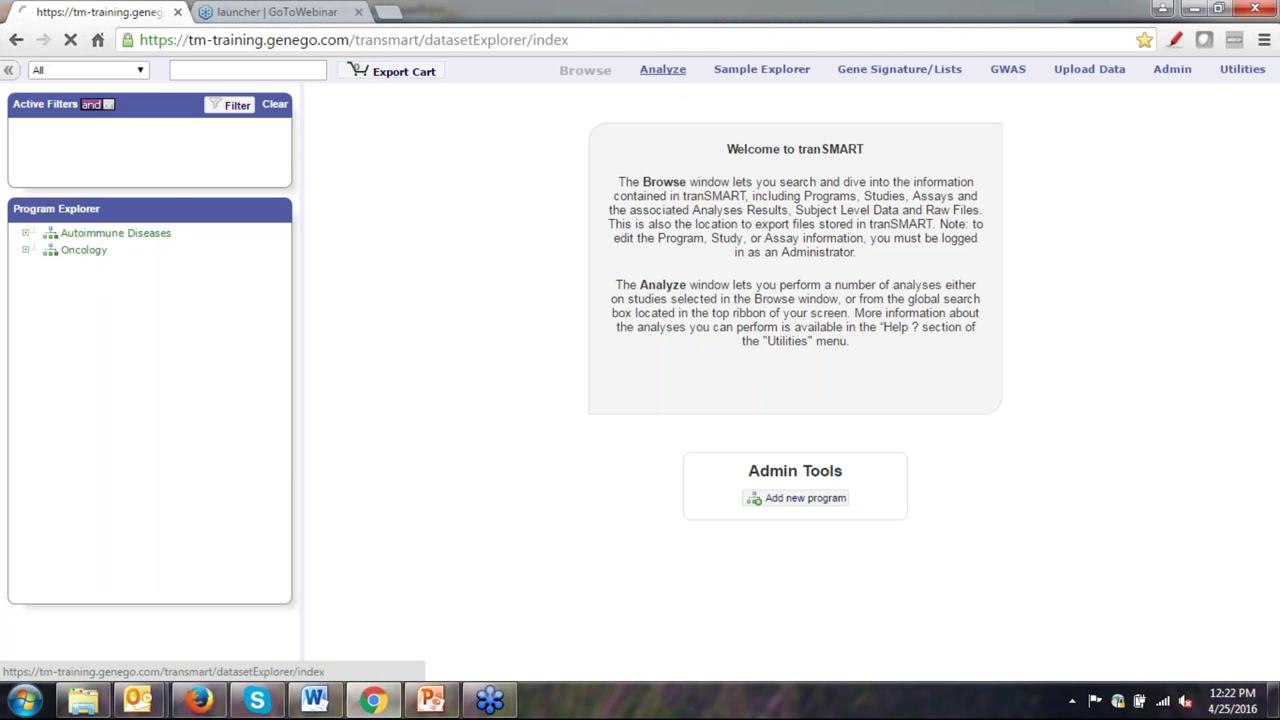
drag(308, 347, 382, 359)
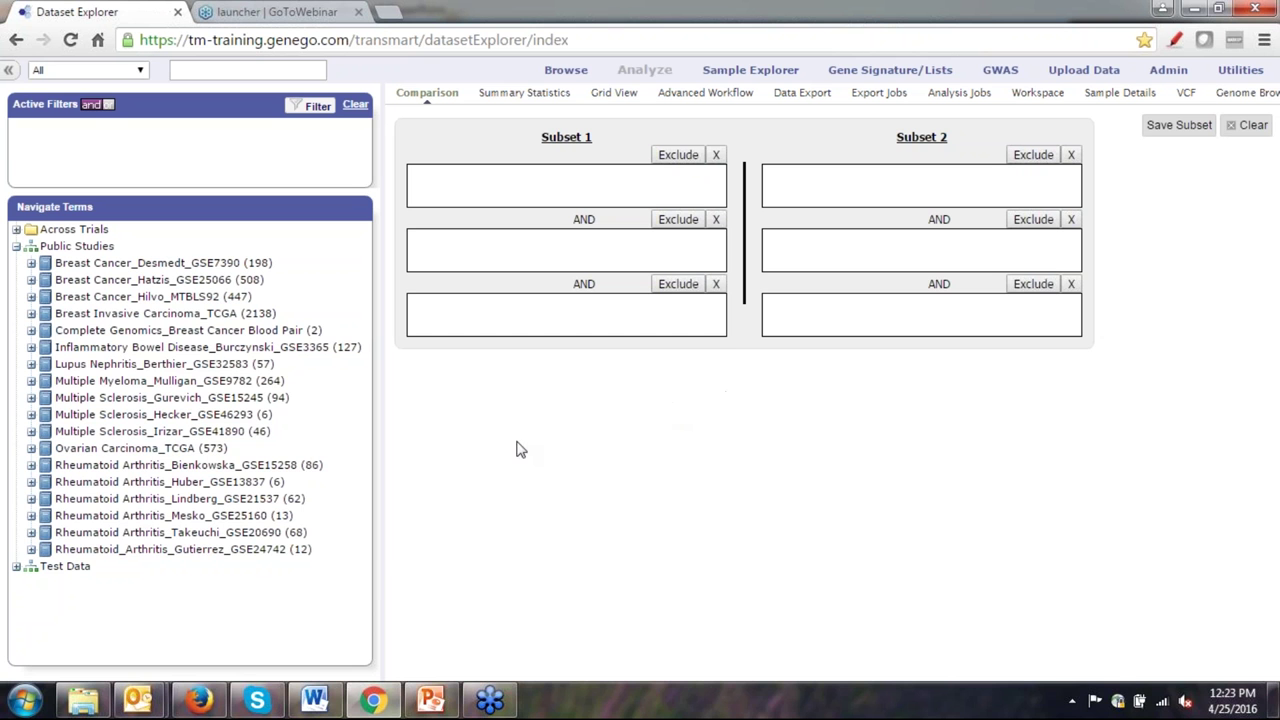
Expand Rheumatoid Arthritis_Takeuchi_GSE20690 and its Clinical Data folder to show Clinical Response and Laboratory Measurements.
click(31, 532)
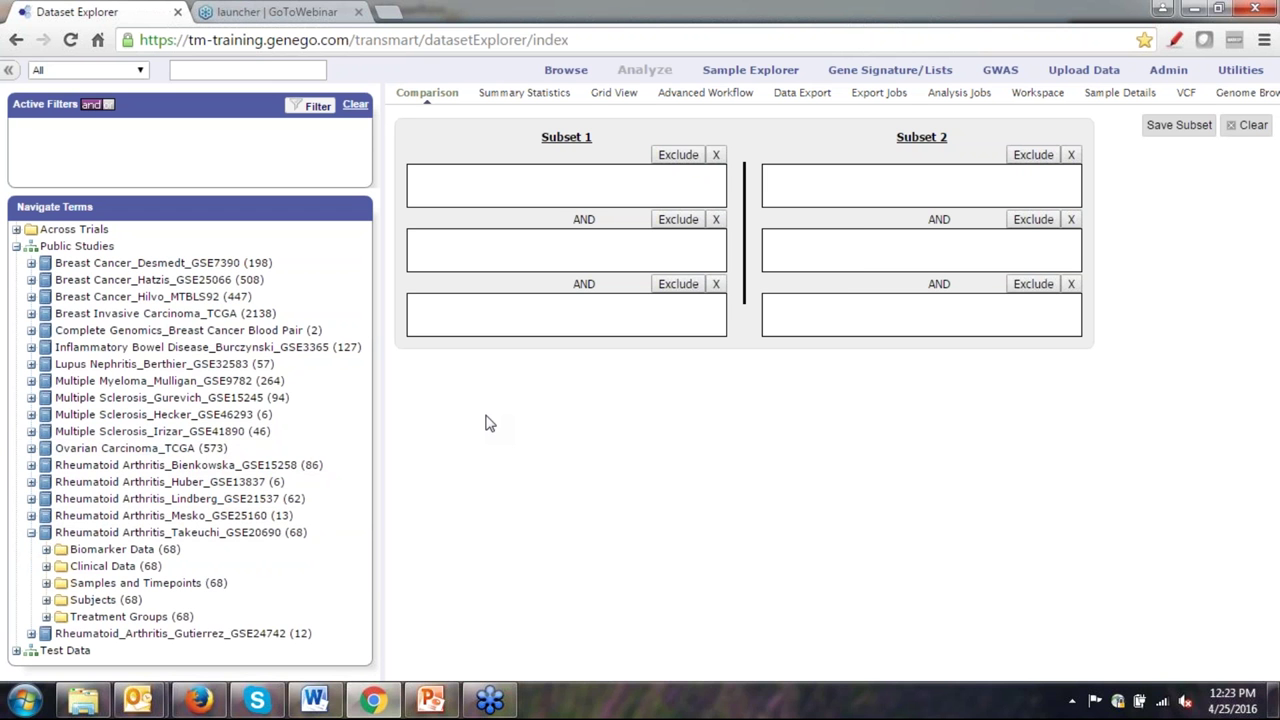
click(45, 567)
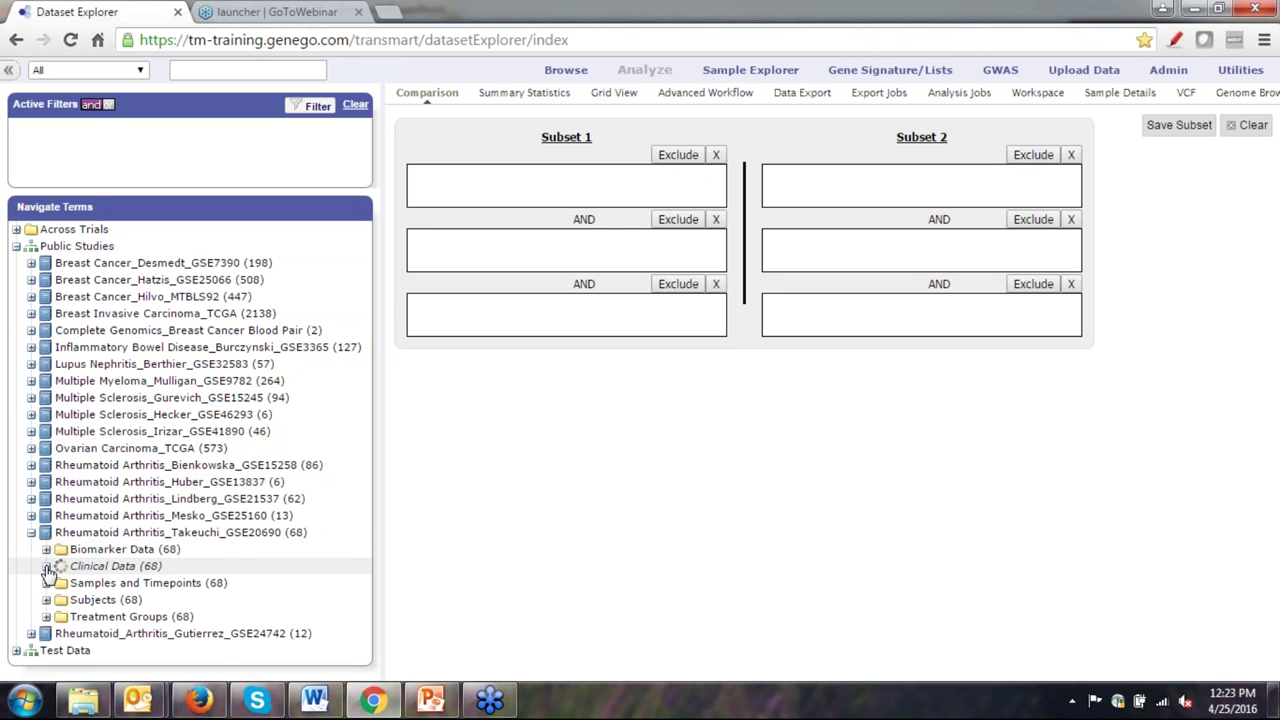
scroll(364, 495, down, 2)
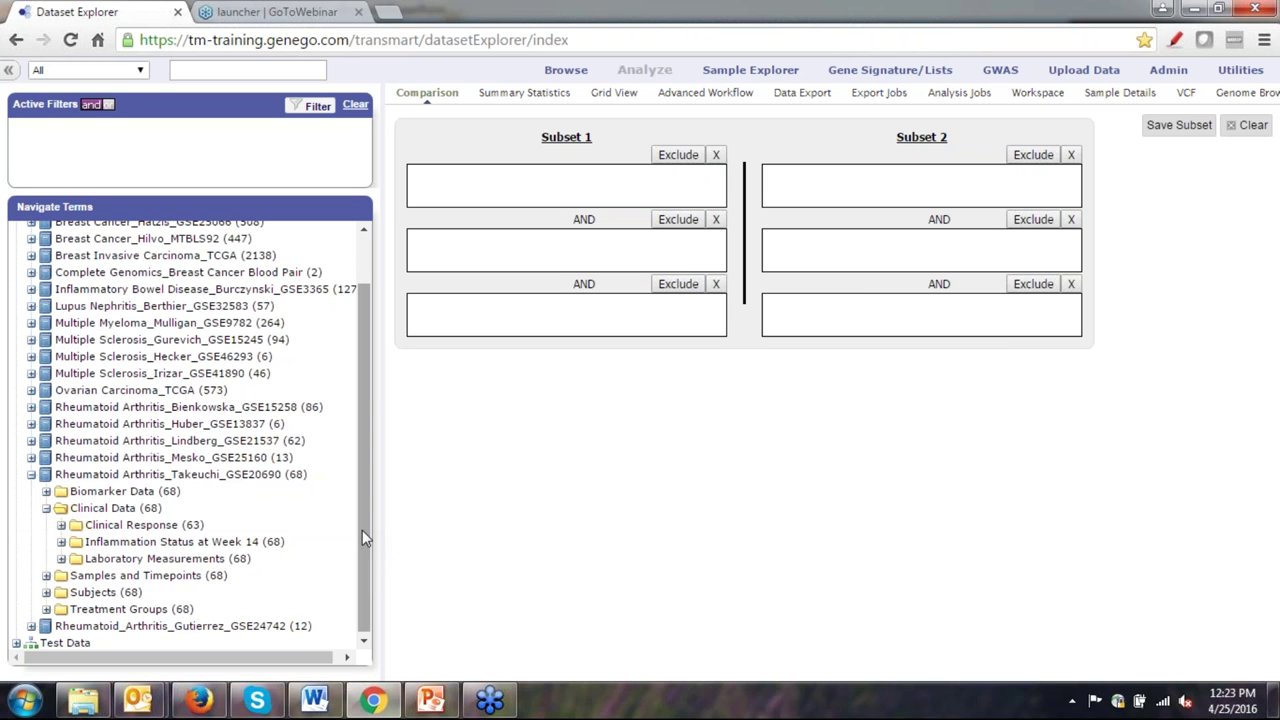
Expand the Subjects folder to show Demographics and Medical History, each with 68 subjects.
click(46, 592)
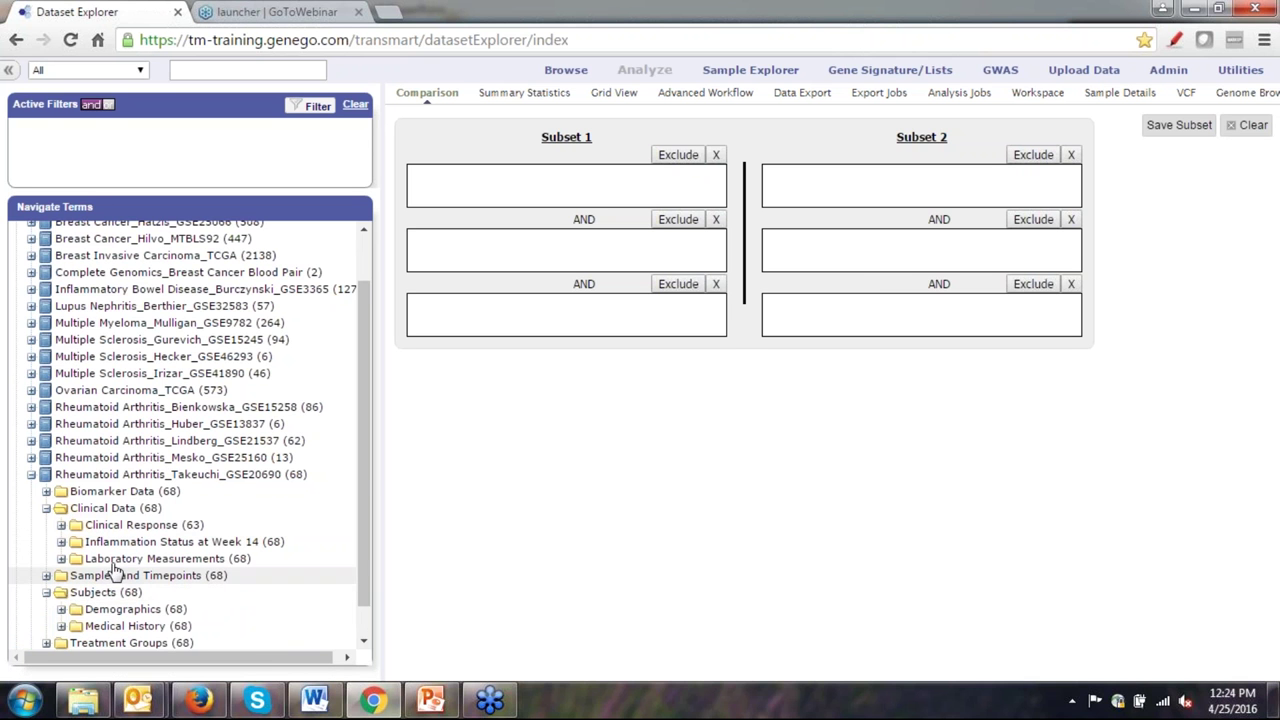
scroll(366, 480, down, 1)
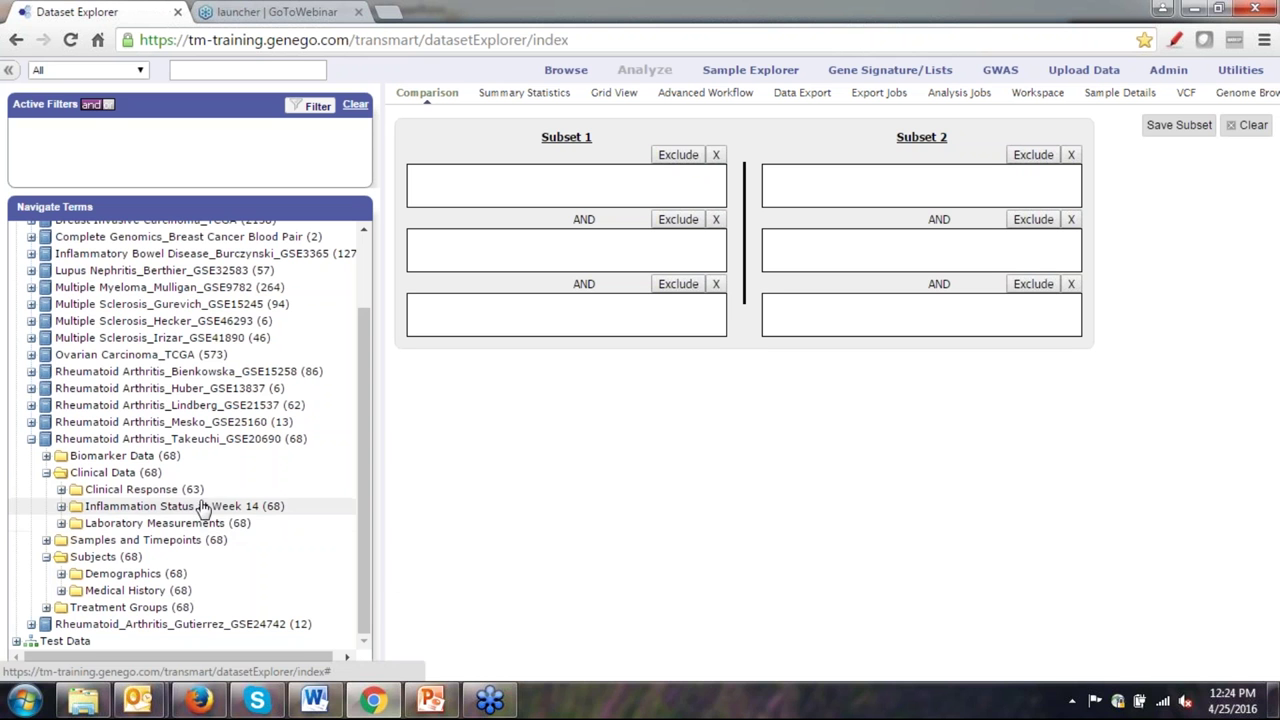
click(50, 474)
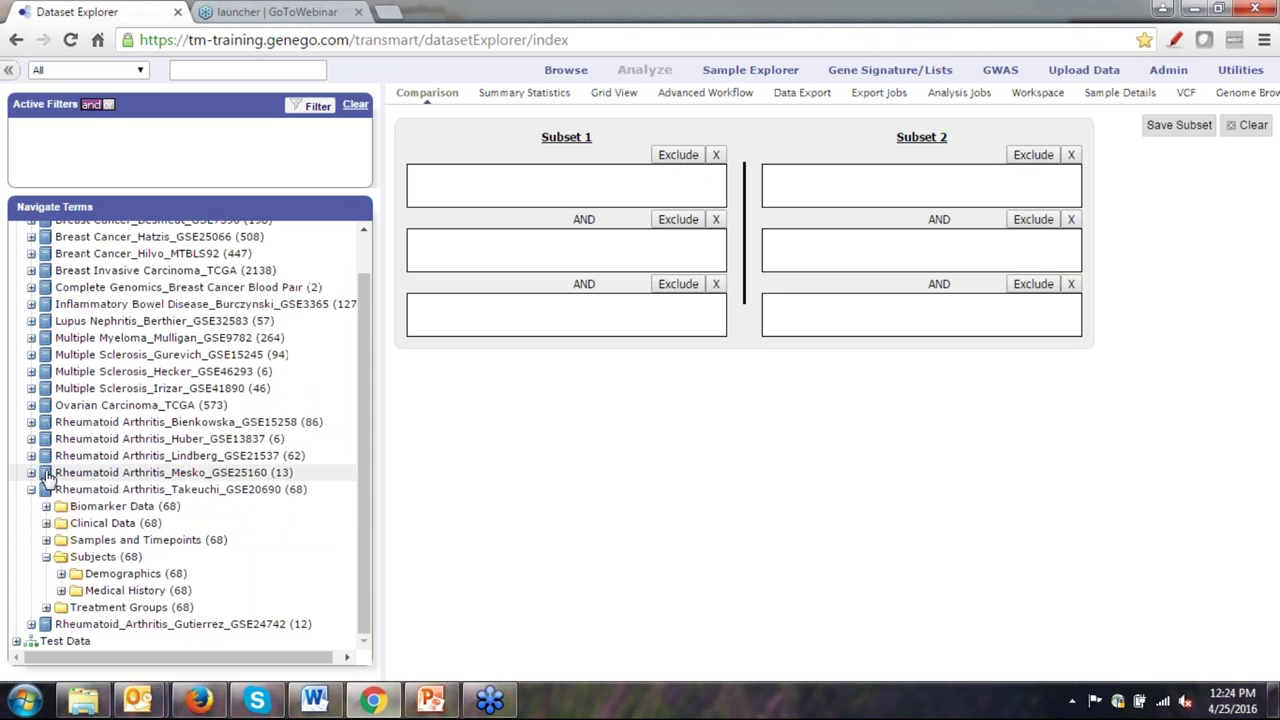
click(47, 524)
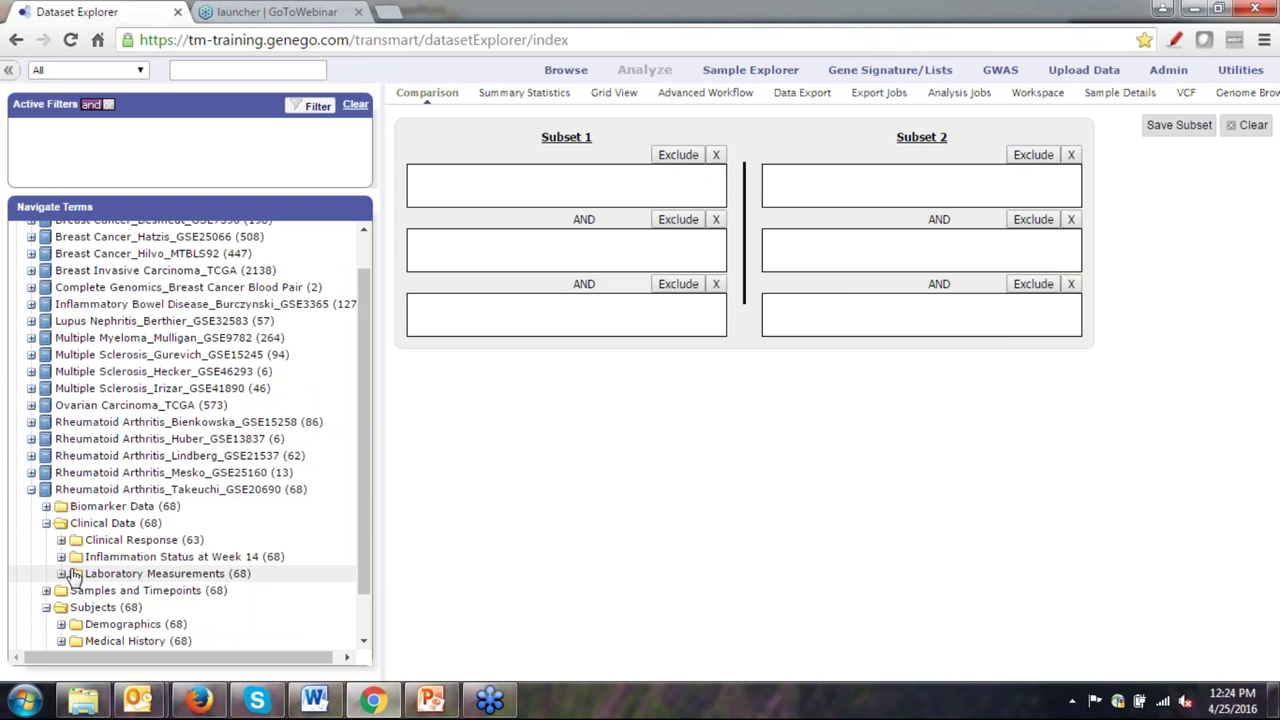
scroll(365, 435, down, 1)
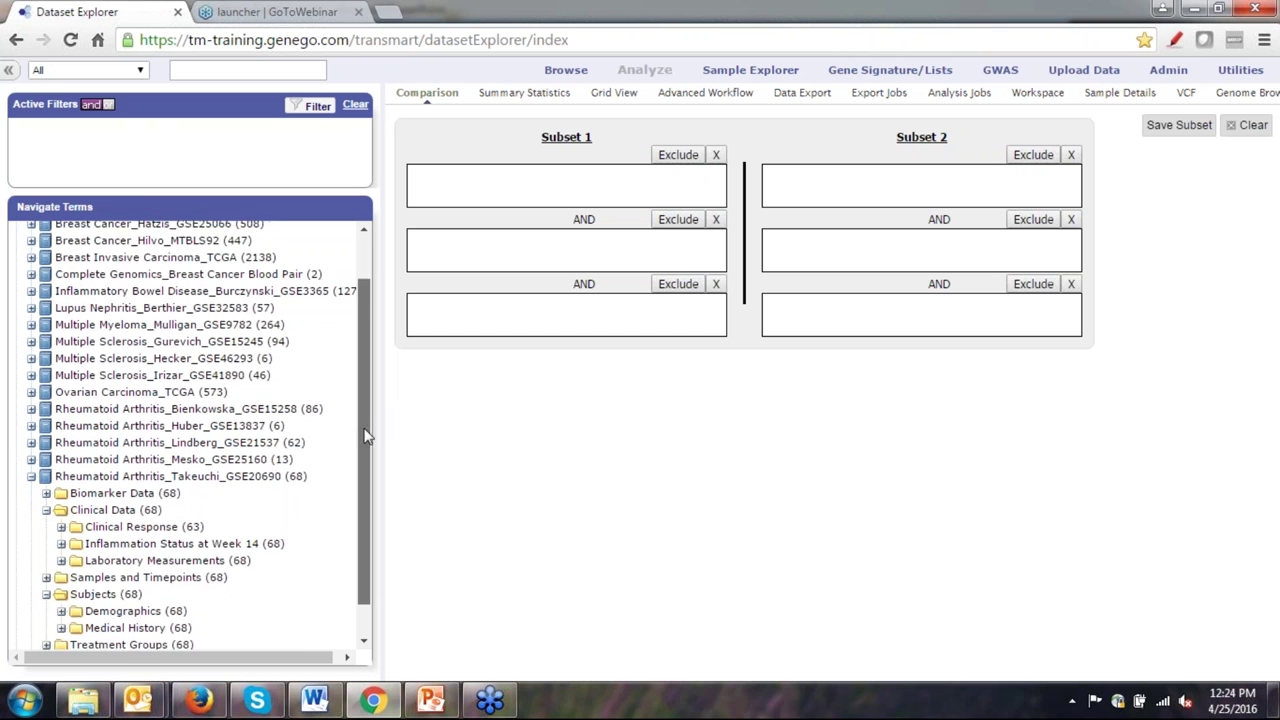
drag(365, 435, 363, 476)
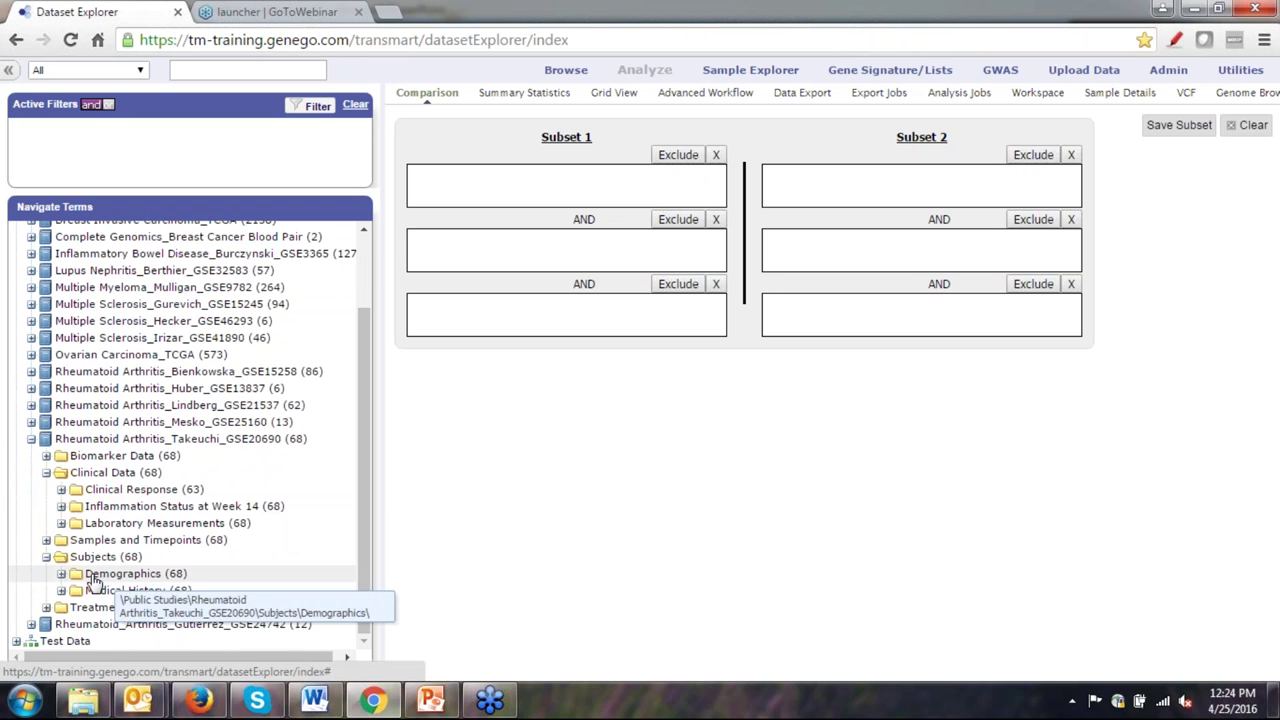
click(62, 575)
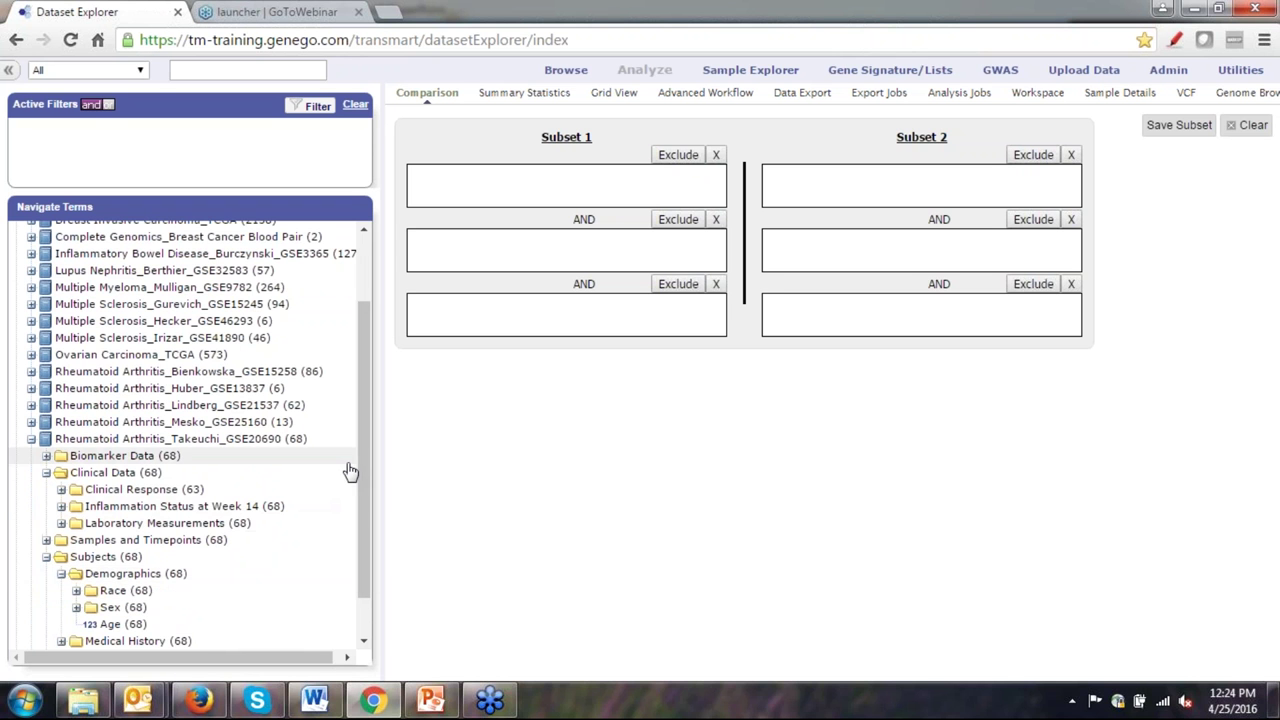
drag(362, 448, 484, 532)
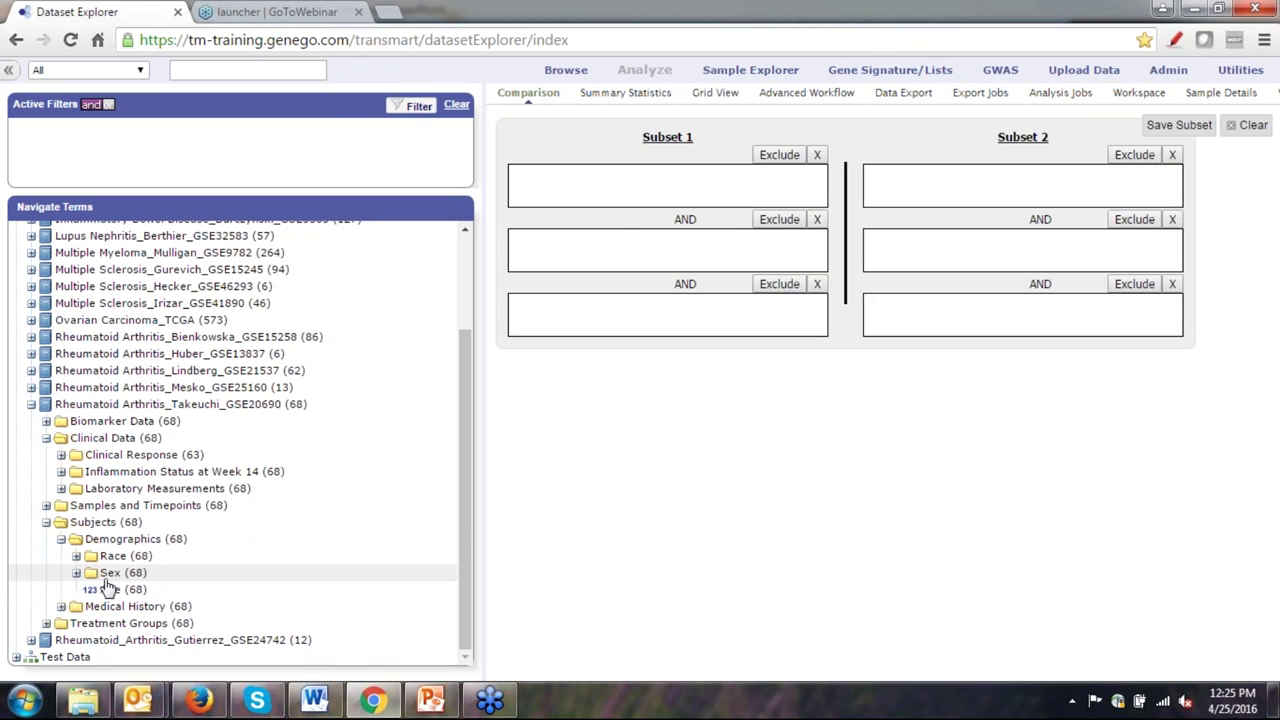
click(77, 573)
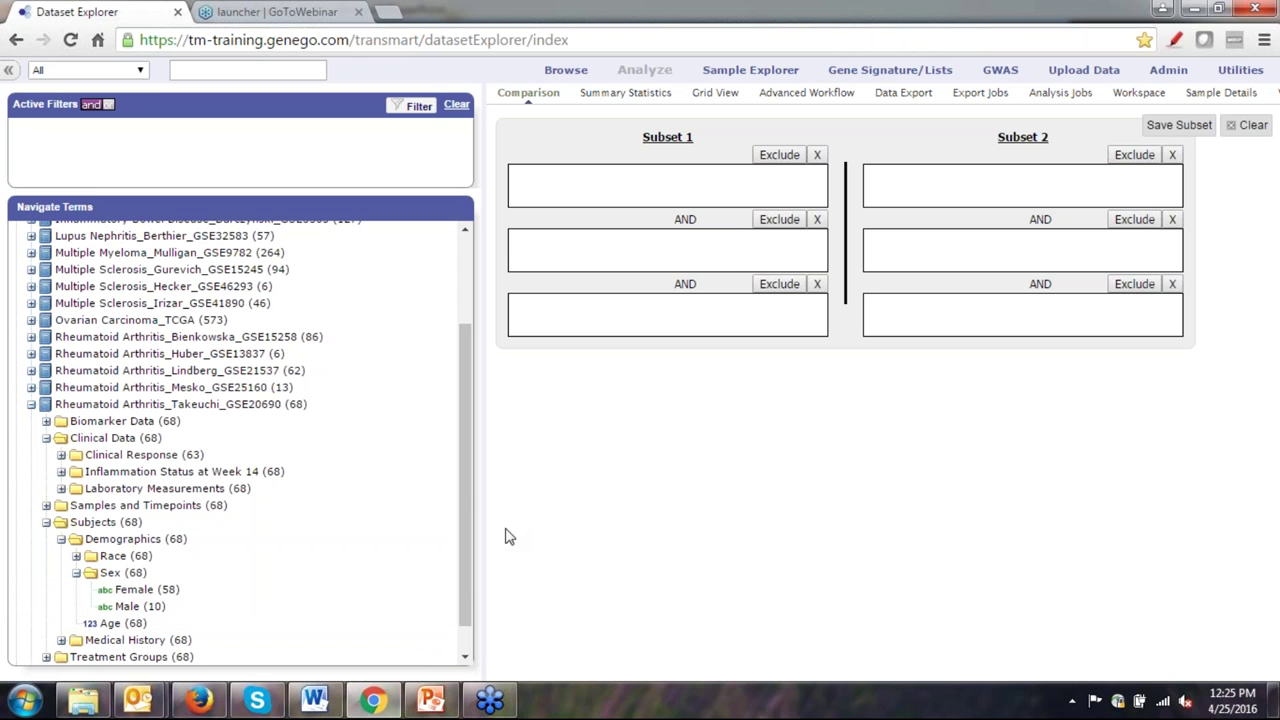
drag(470, 485, 470, 508)
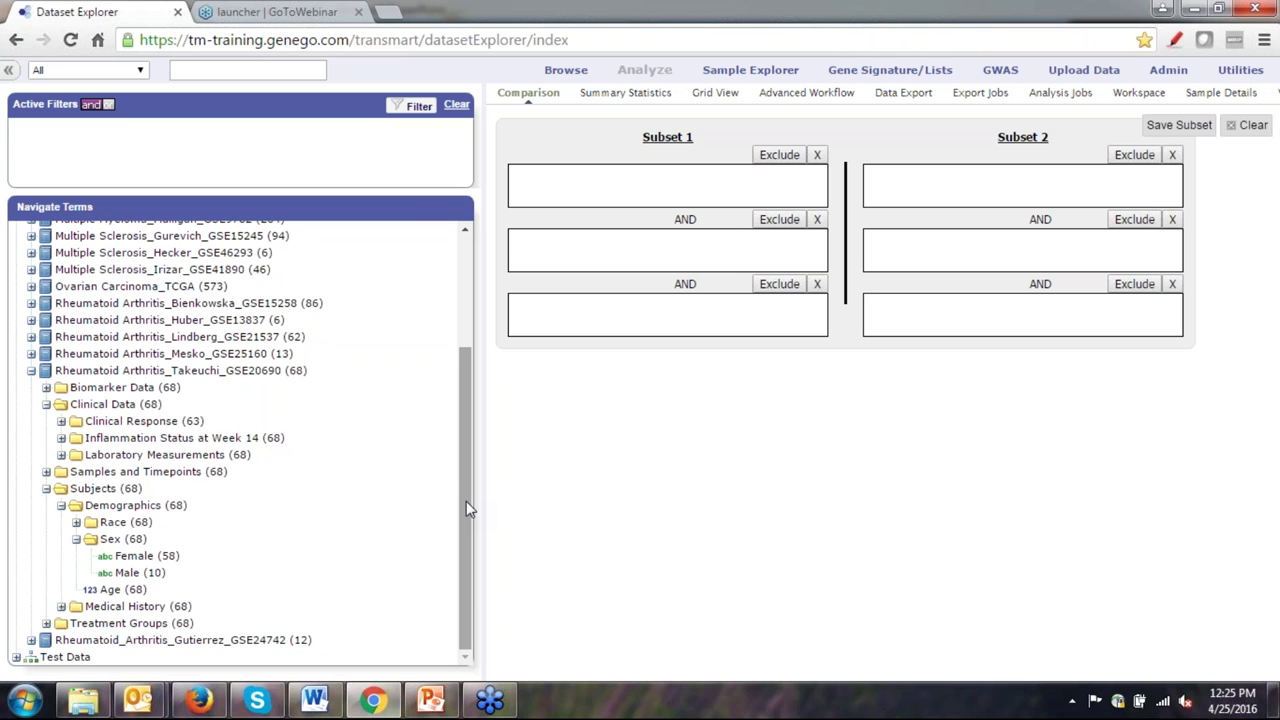
Expand Biomarker Data and the Agilent-014850 platform to reveal its Blood (68) samples.
click(46, 388)
click(61, 405)
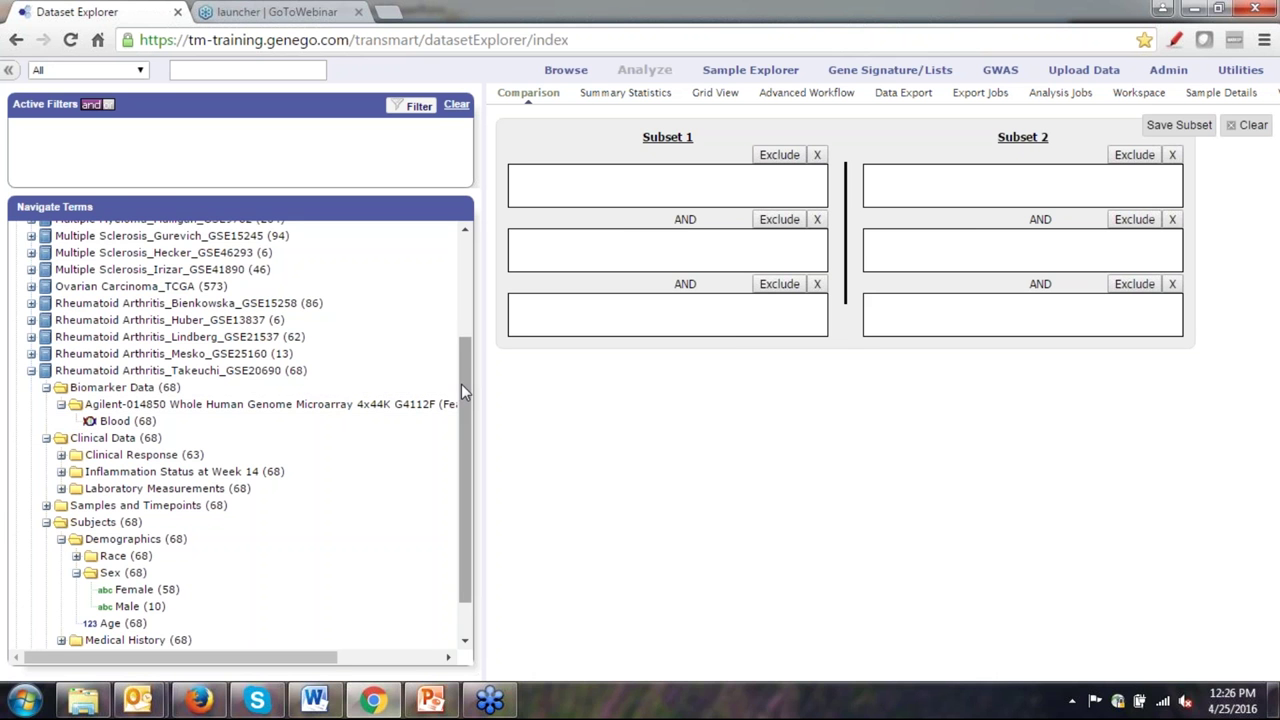
drag(463, 388, 463, 415)
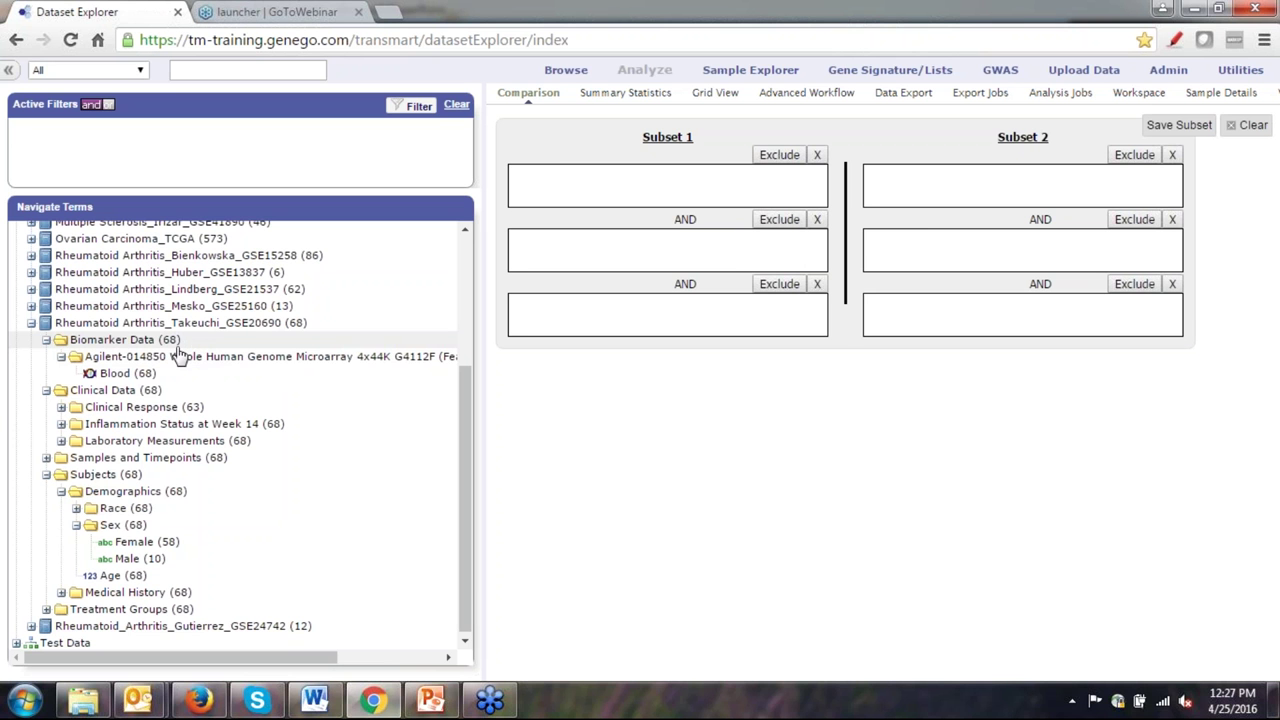
Collapse the Agilent node and the Biomarker Data, Clinical Data and Demographics branches.
click(62, 358)
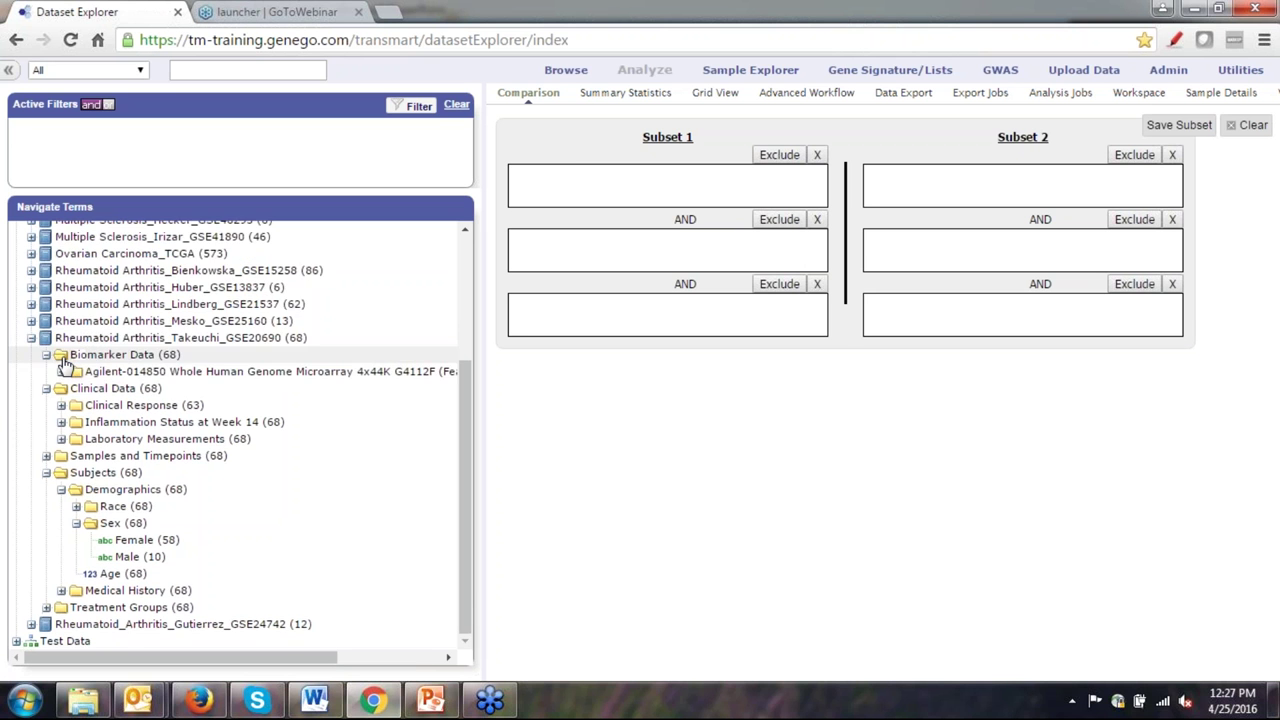
click(46, 355)
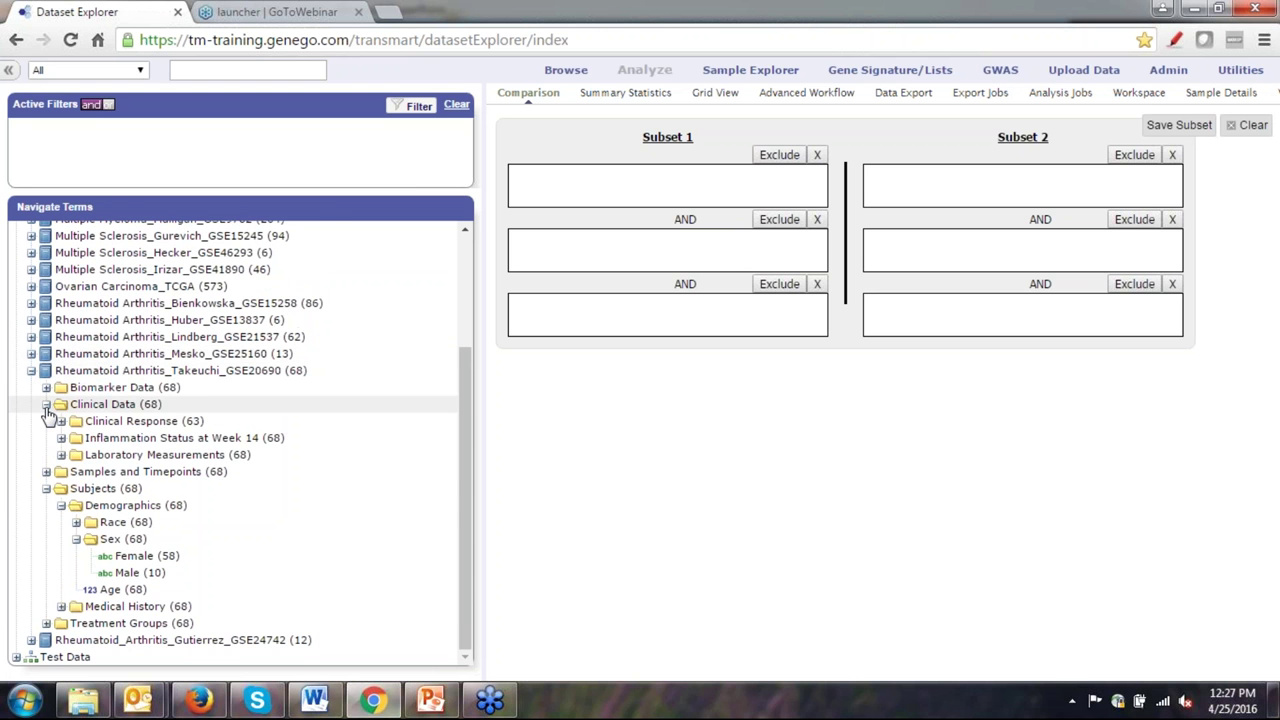
click(46, 404)
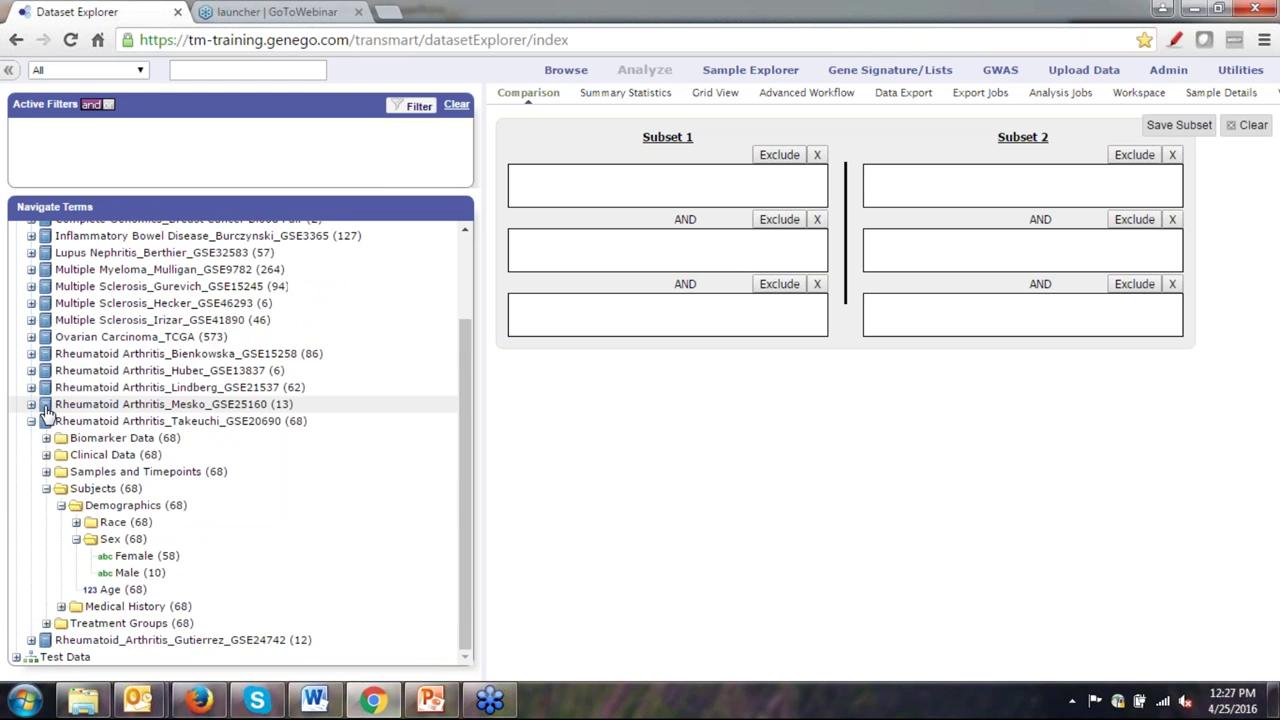
click(61, 508)
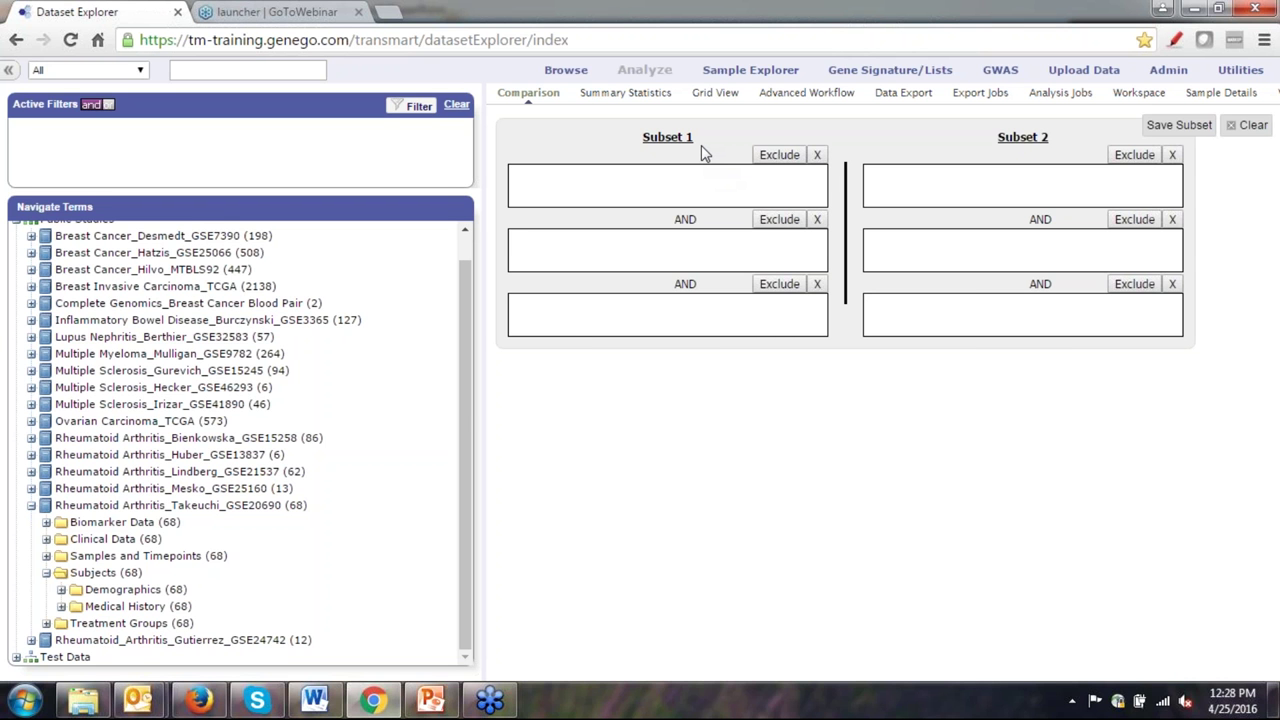
Clear the highlight on the Subset 2 heading and collapse the Subjects folder.
triple_click(1043, 137)
click(826, 520)
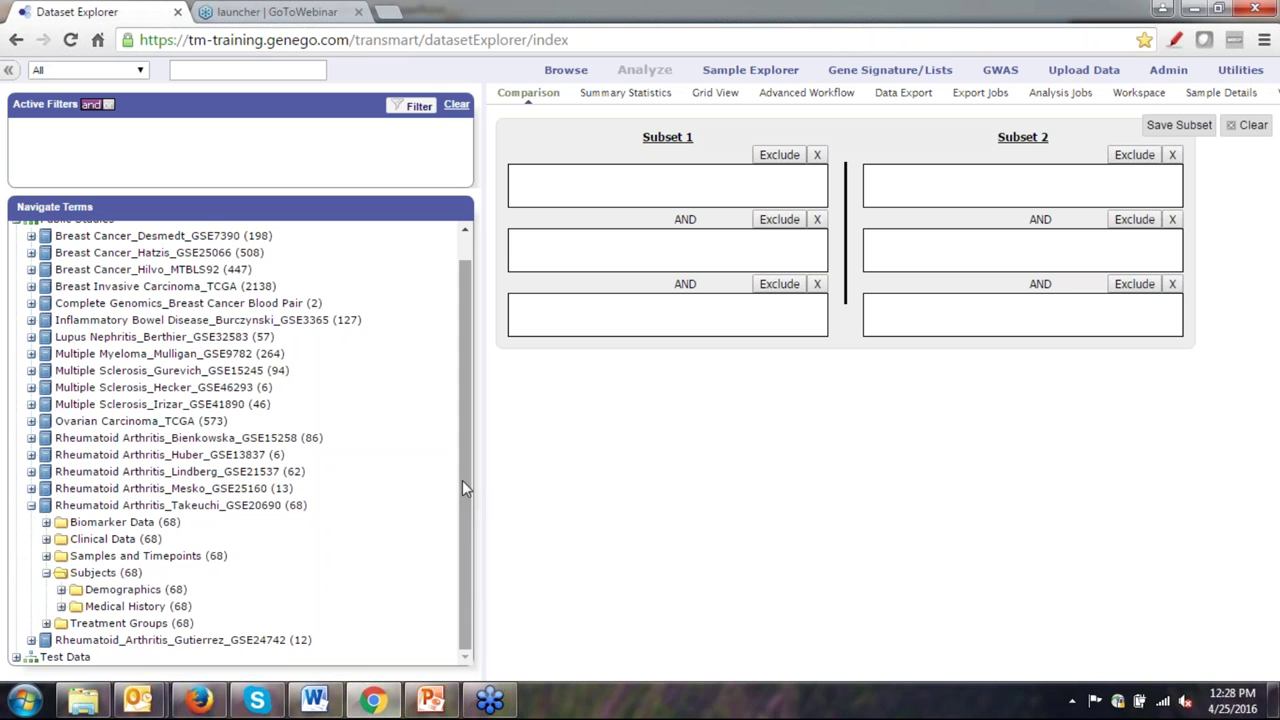
click(46, 574)
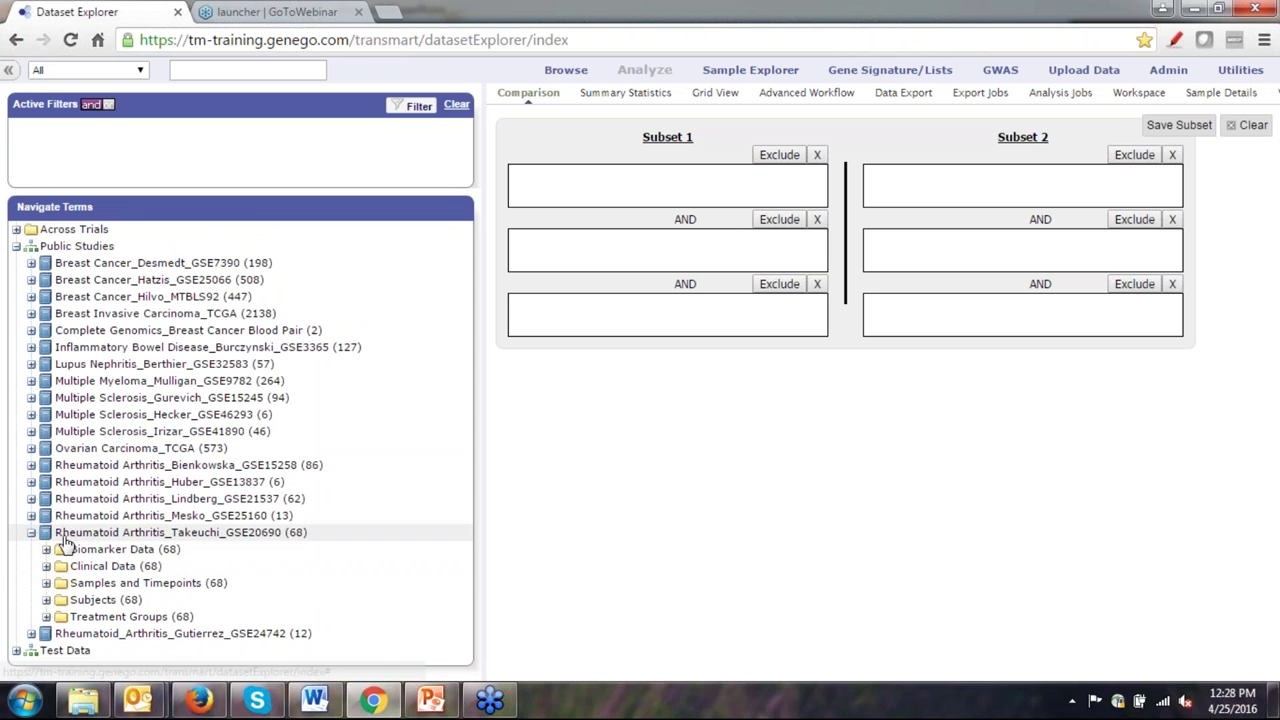
Expand Clinical Data, Clinical Response and Disease Improvement Score down to ACR Criteria Score at Week 14.
click(46, 567)
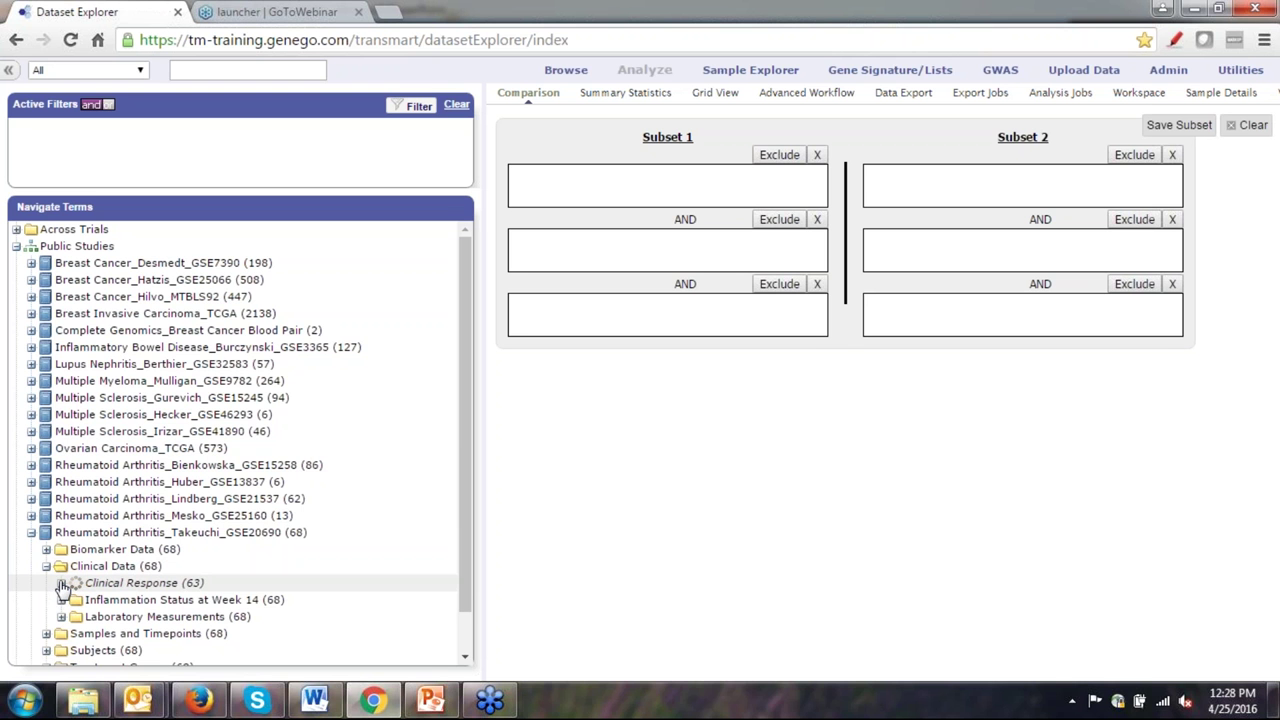
click(61, 583)
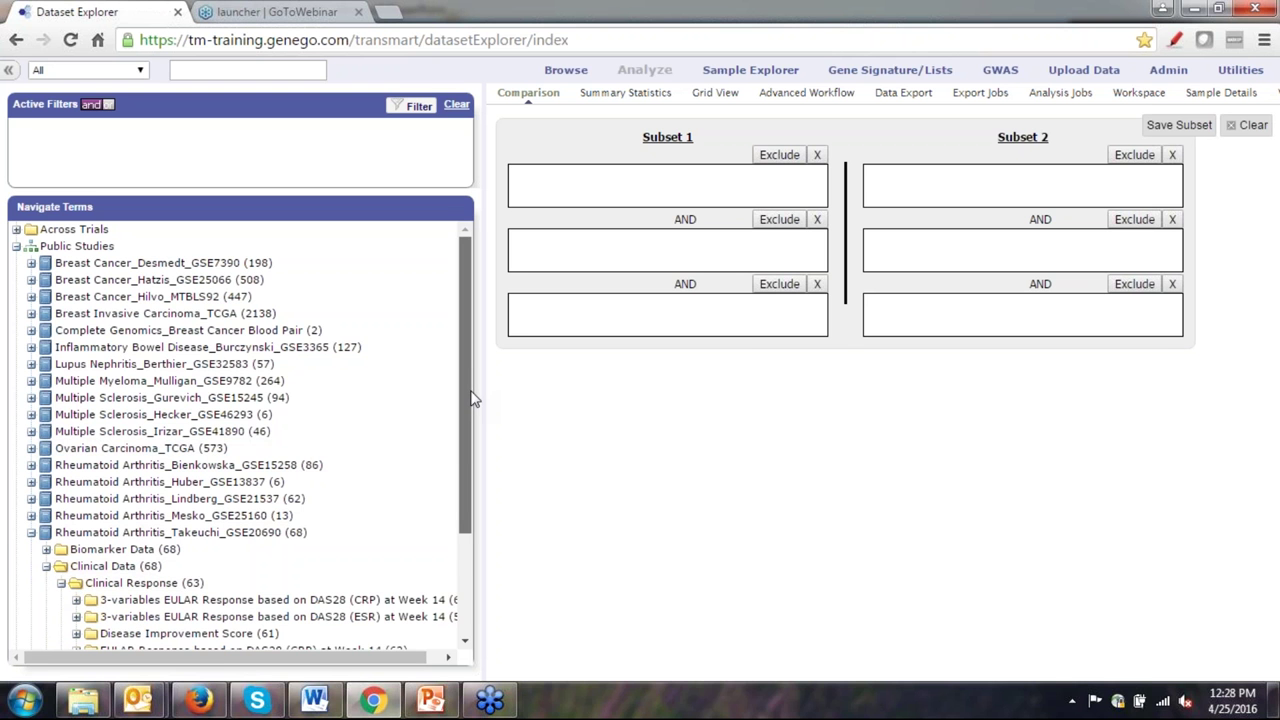
drag(470, 400, 457, 496)
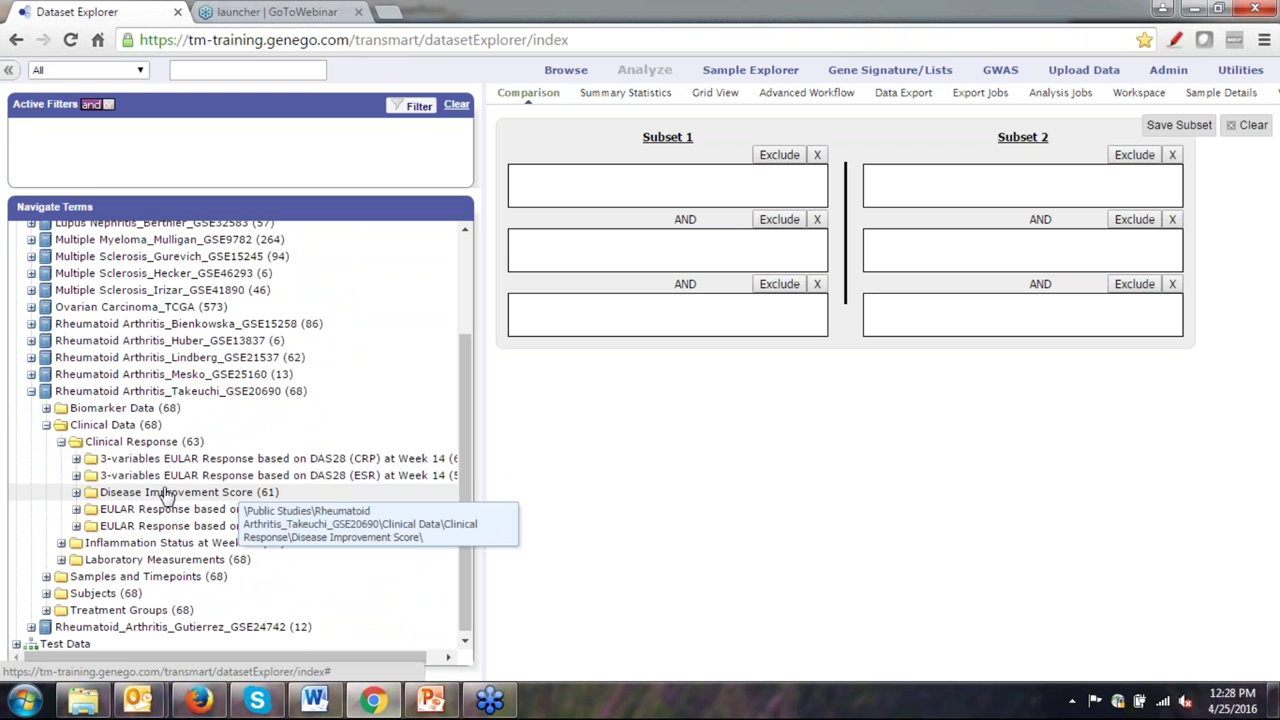
click(77, 494)
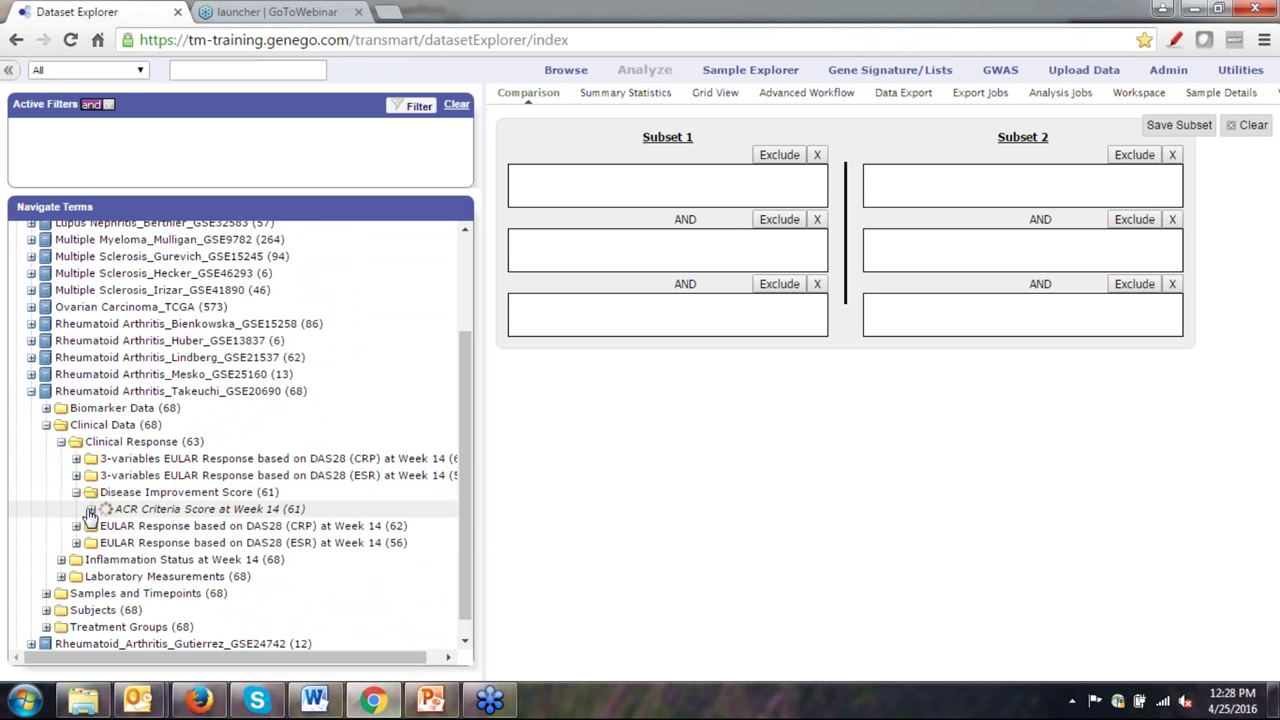
click(90, 510)
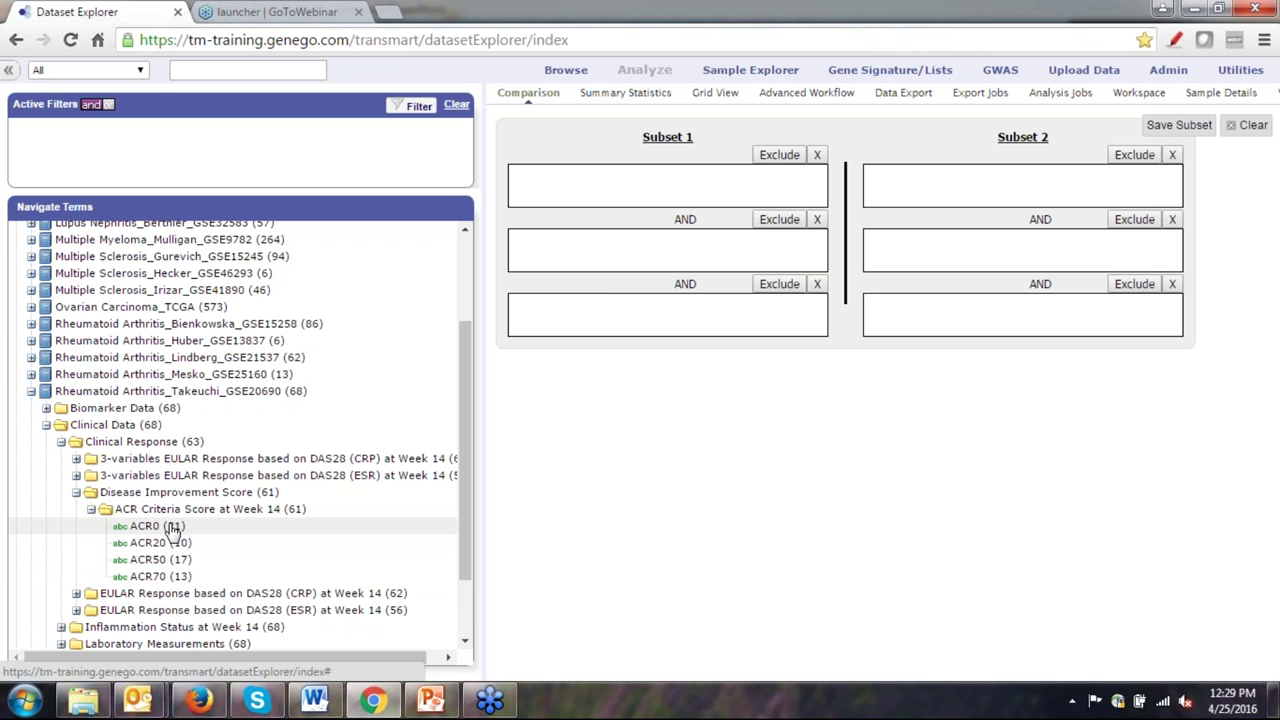
Put ACR0 (21) in Subset 1's first box and ACR70 (13) in Subset 2's first box.
drag(172, 527, 647, 189)
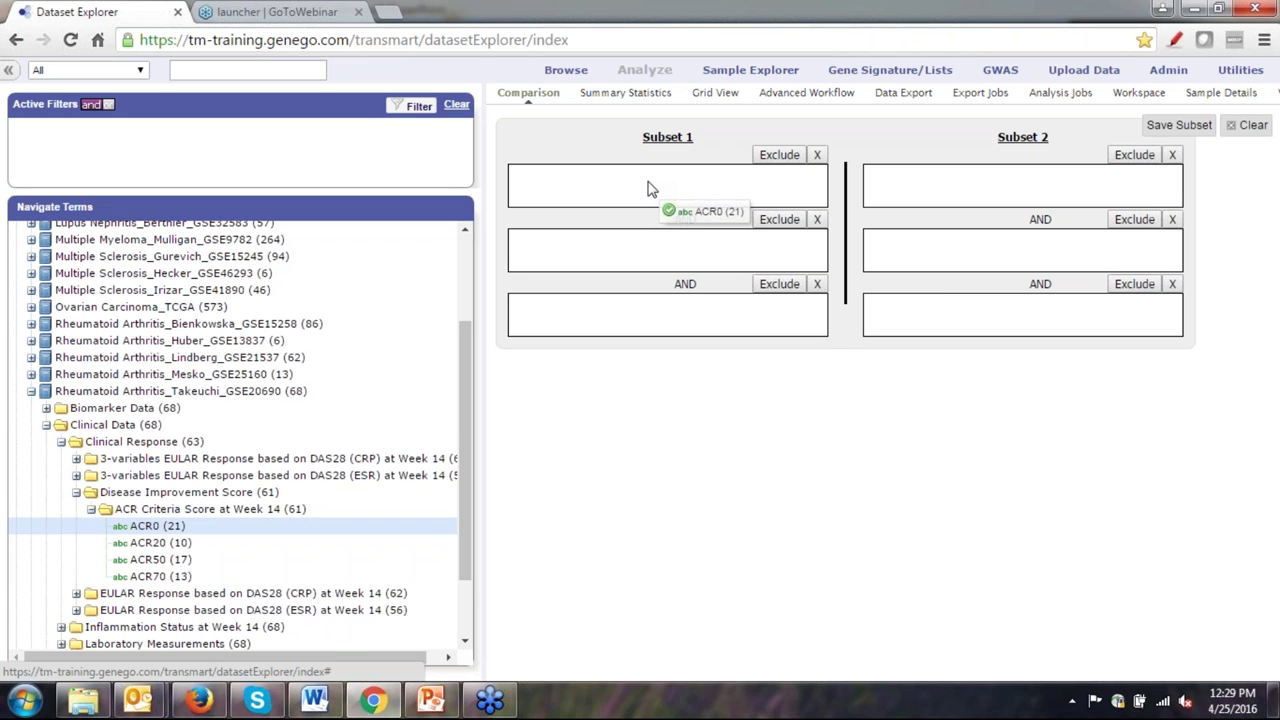
drag(648, 189, 649, 189)
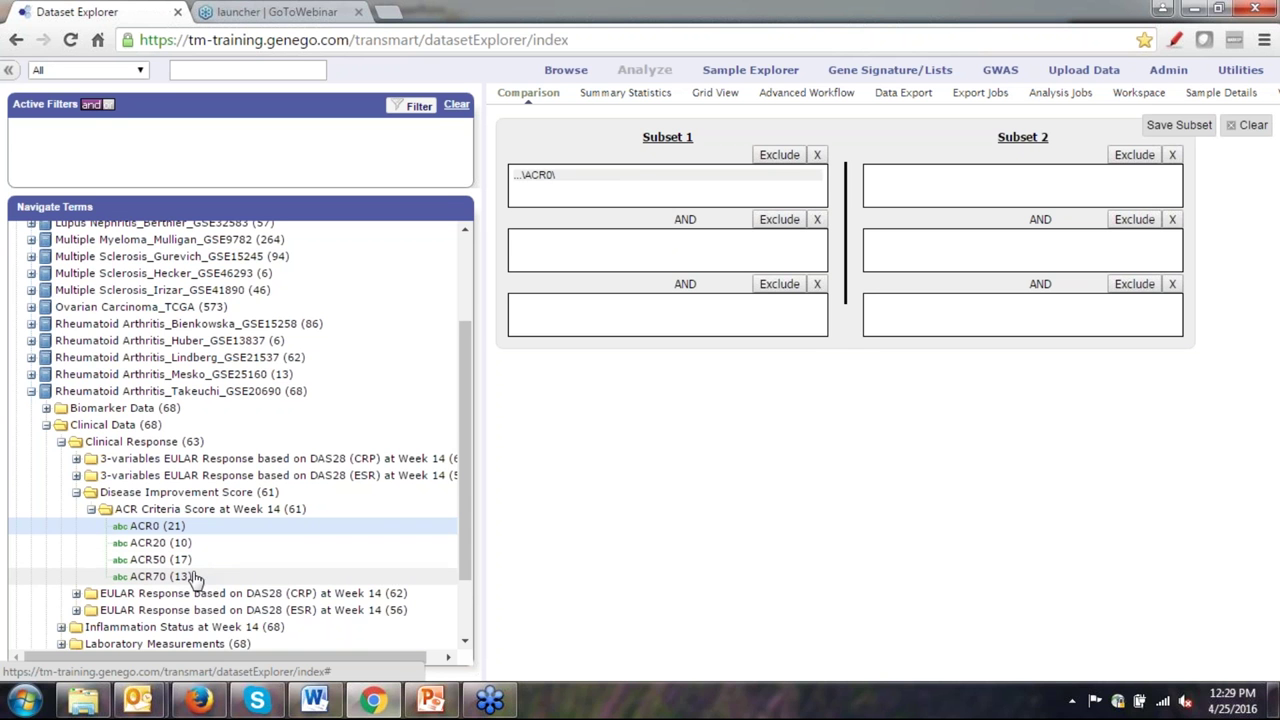
drag(185, 580, 966, 192)
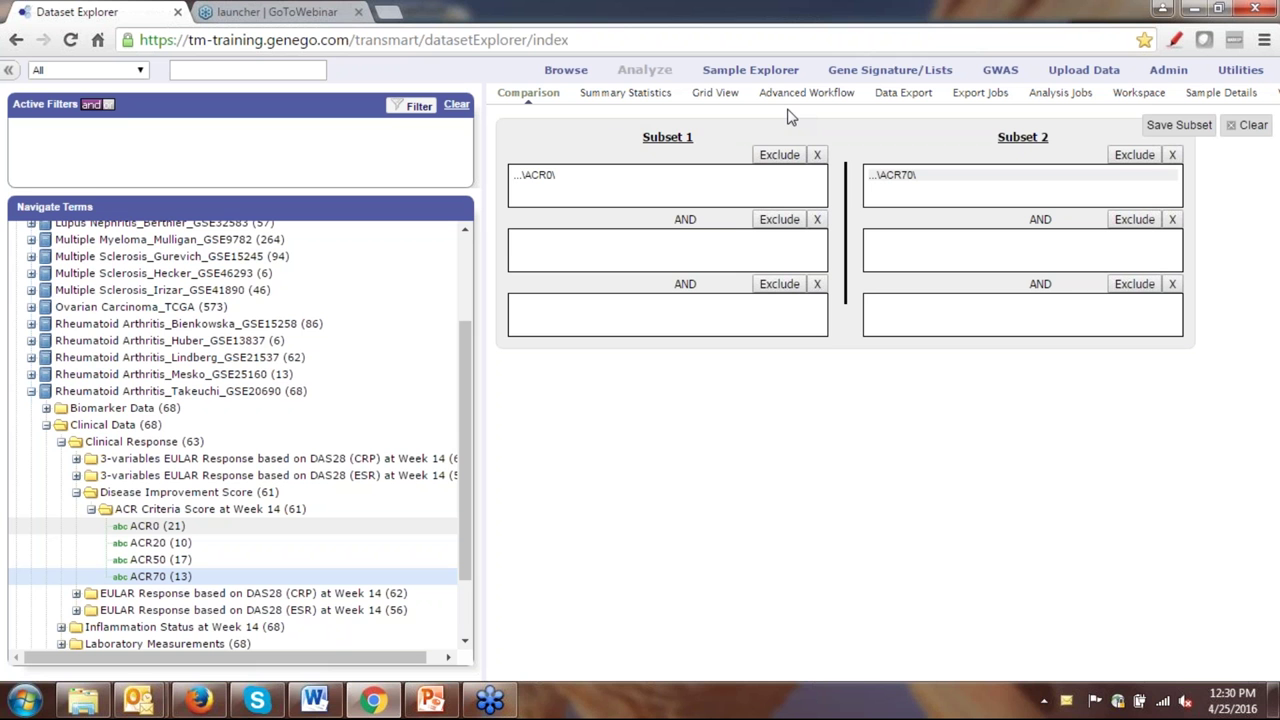
Run Summary Statistics for the ACR0 versus ACR70 subsets.
click(645, 95)
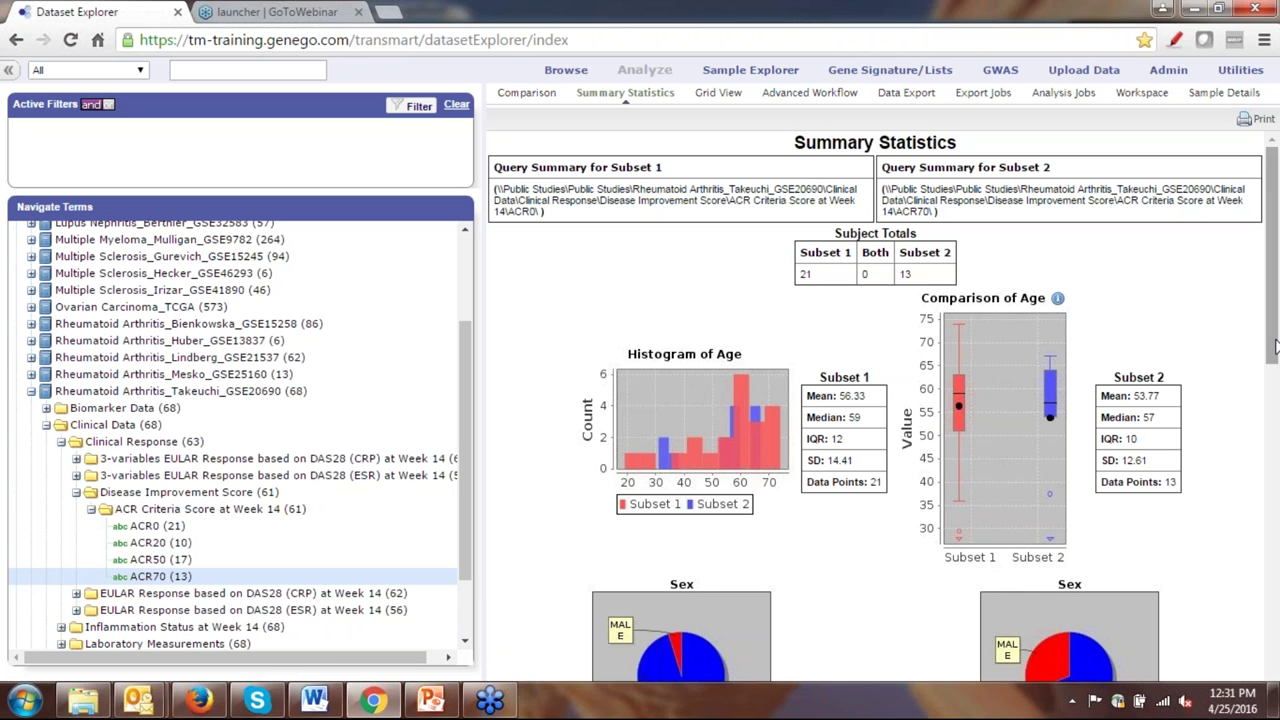
Scroll through the age histograms and box plots, then return to the Comparison view.
drag(1275, 346, 1258, 425)
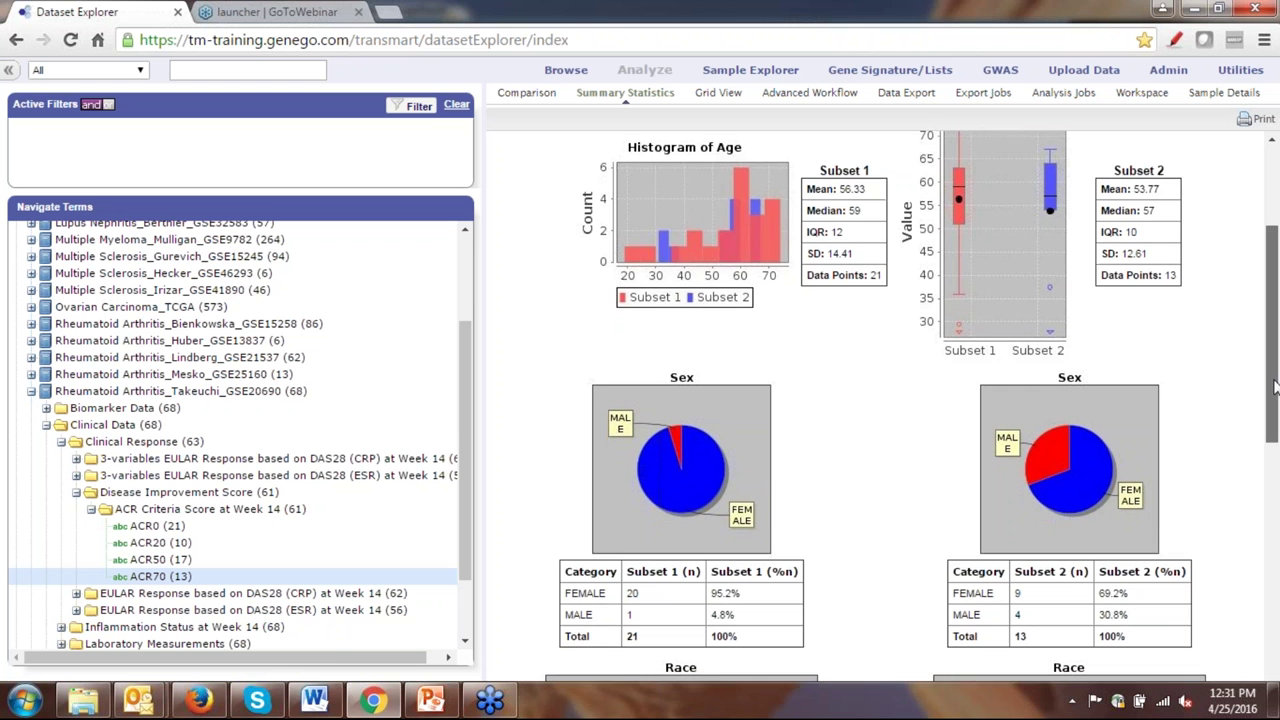
drag(1275, 378, 1266, 470)
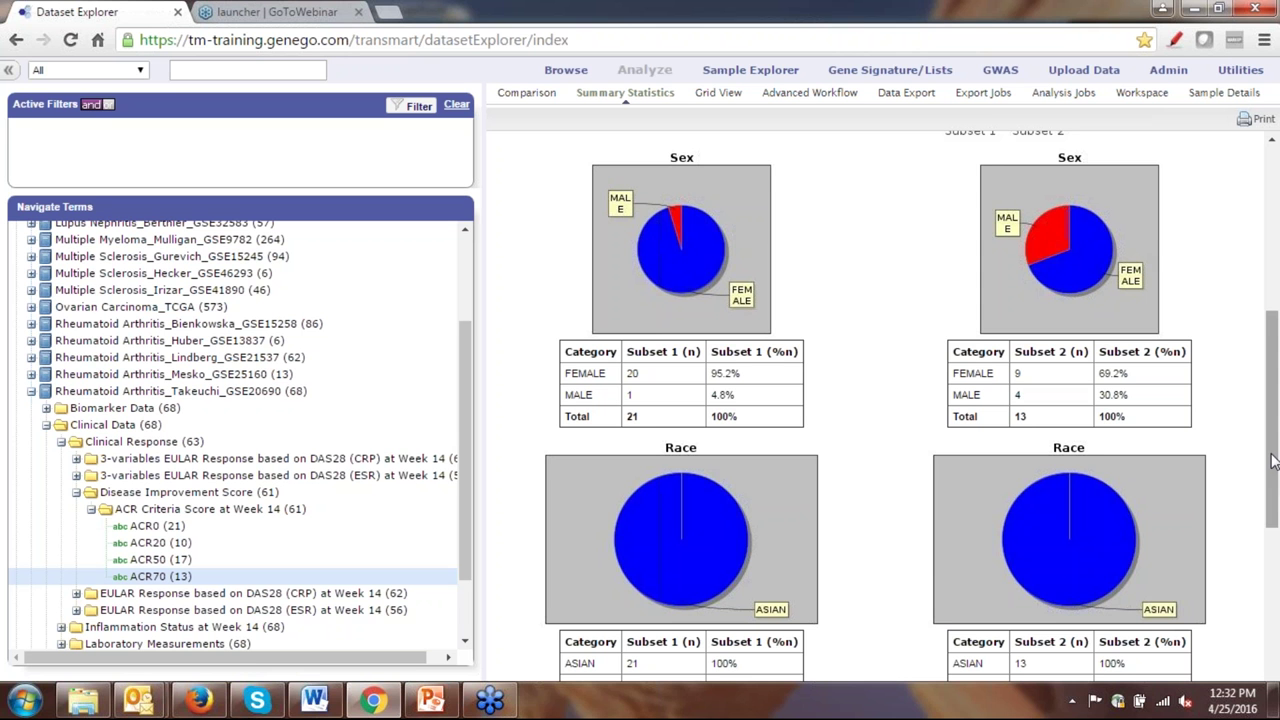
scroll(1100, 490, down, 1)
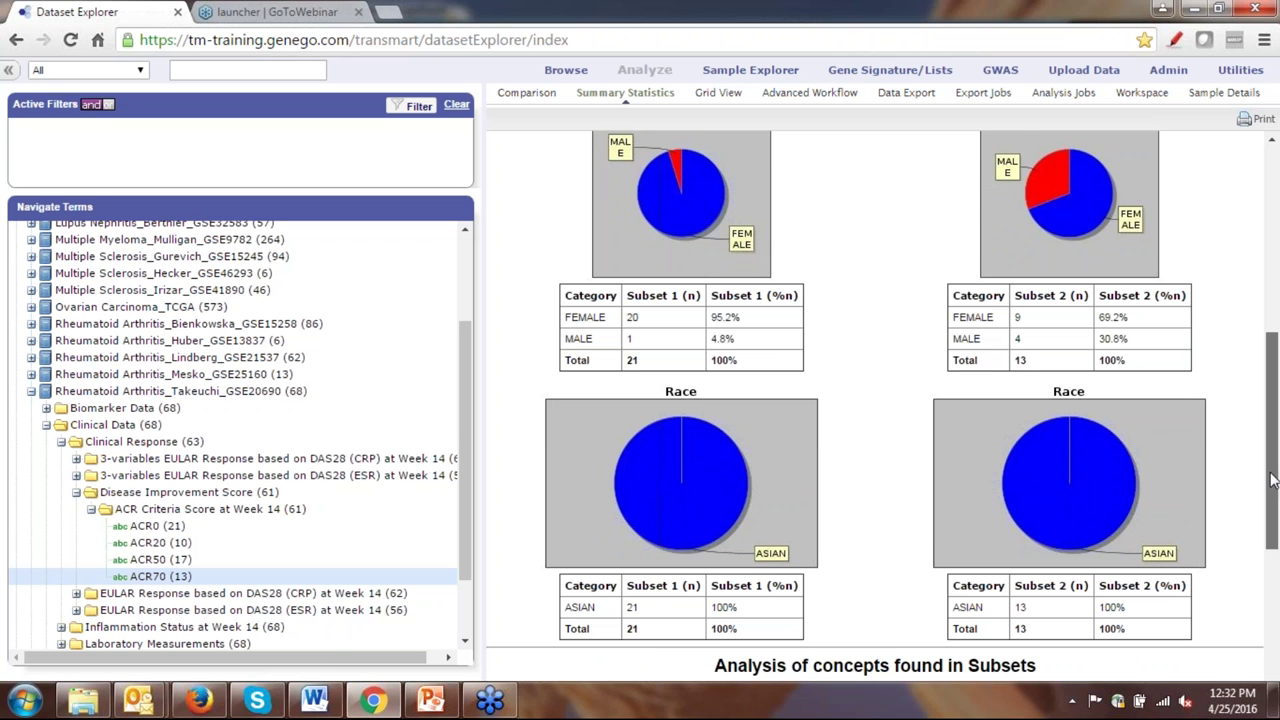
drag(1272, 480, 1278, 288)
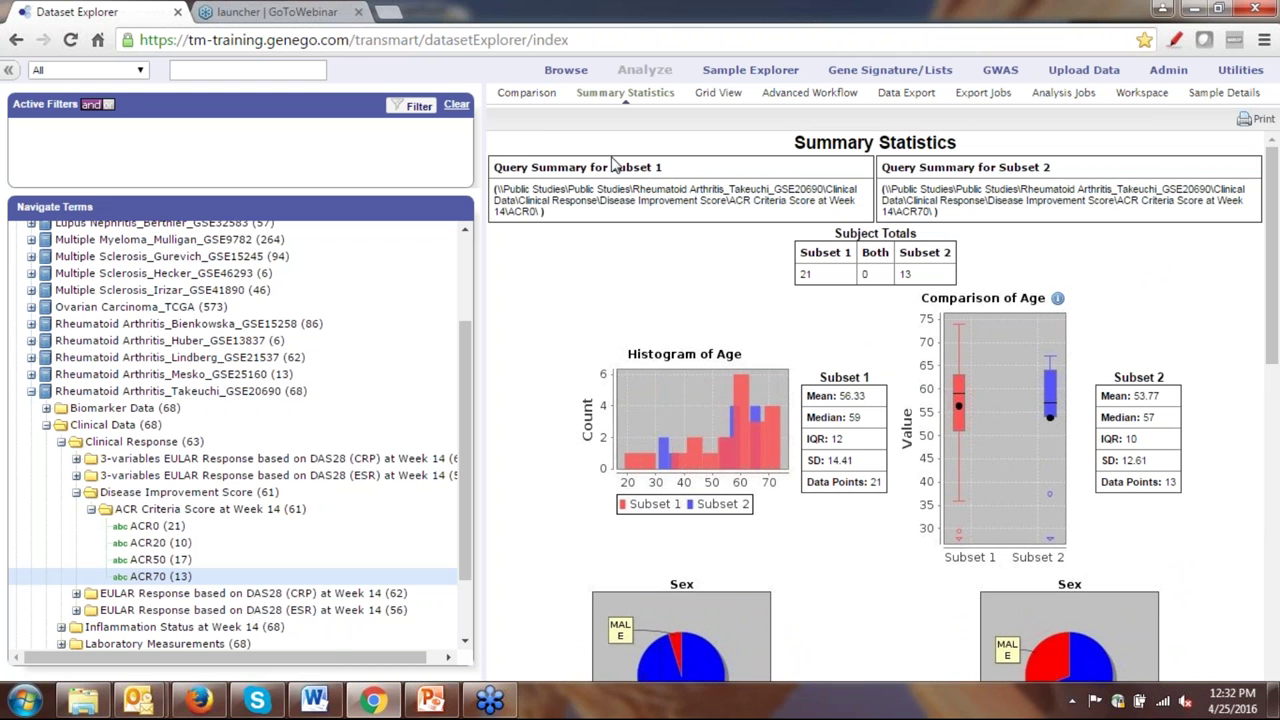
click(530, 94)
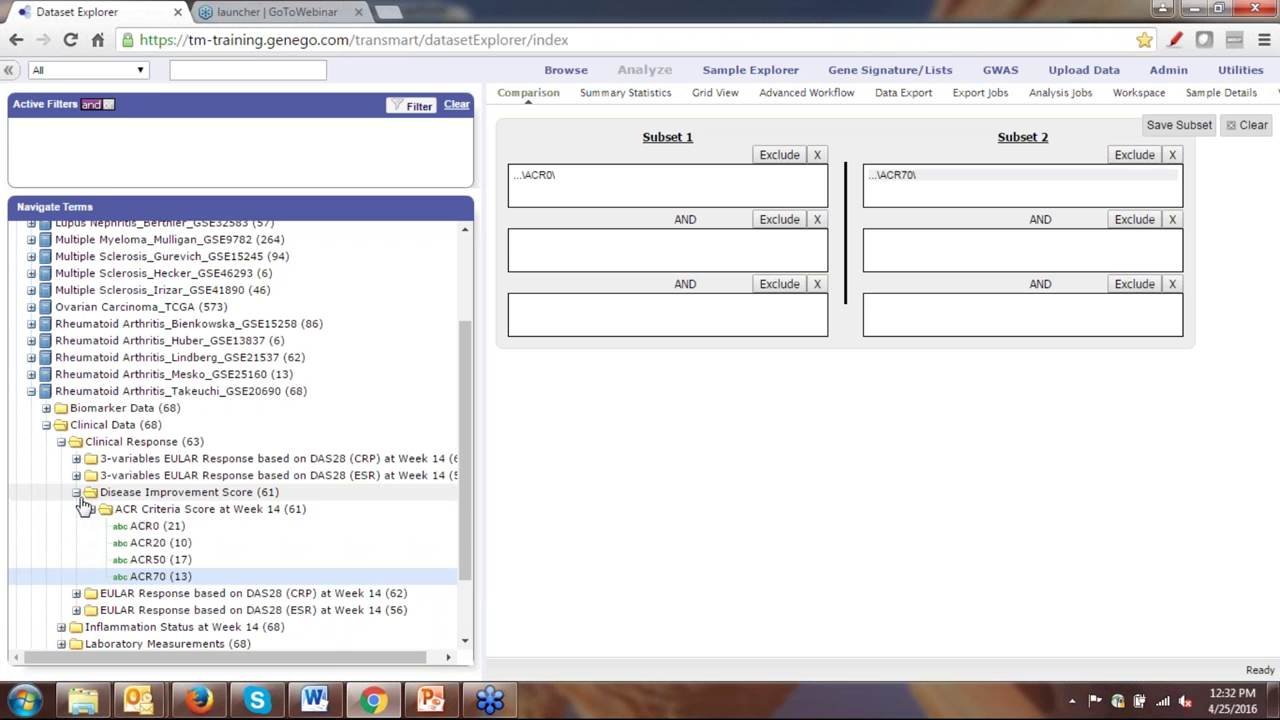
Add the EULAR (CRP) 'No (14)' category to Subset 1's first box beside ACR0.
click(76, 594)
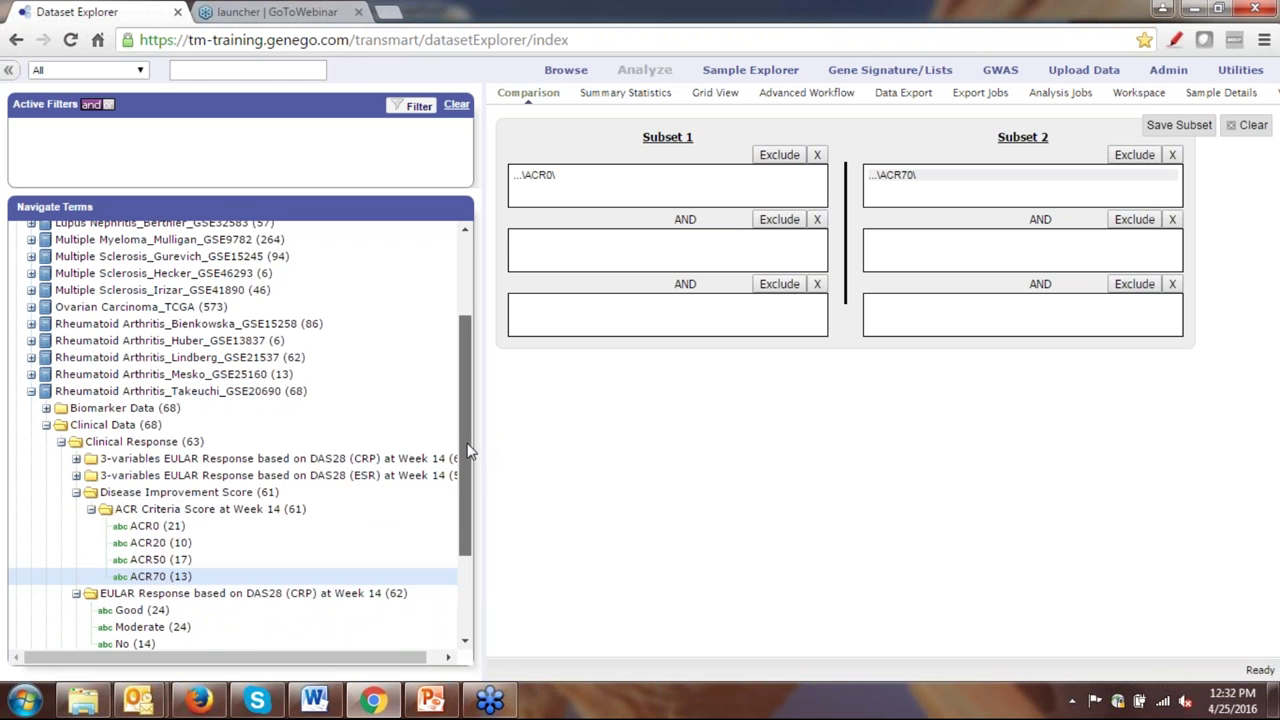
scroll(465, 458, down, 2)
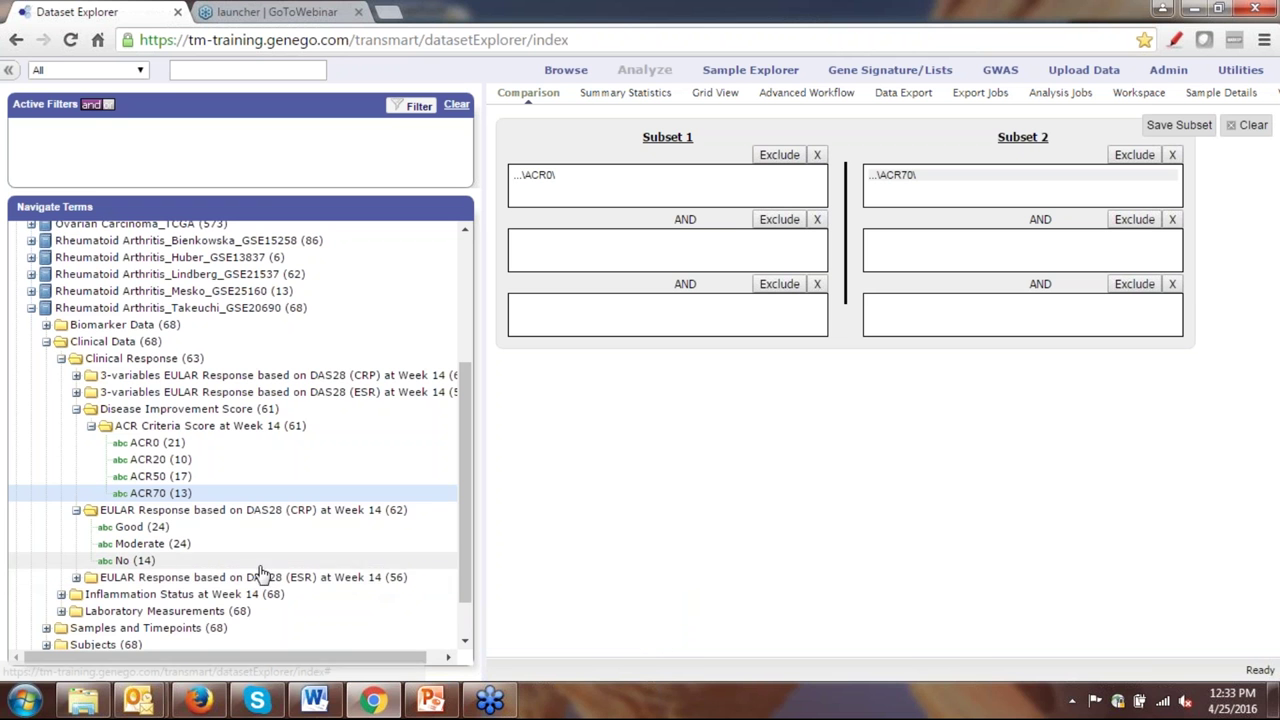
drag(143, 561, 558, 201)
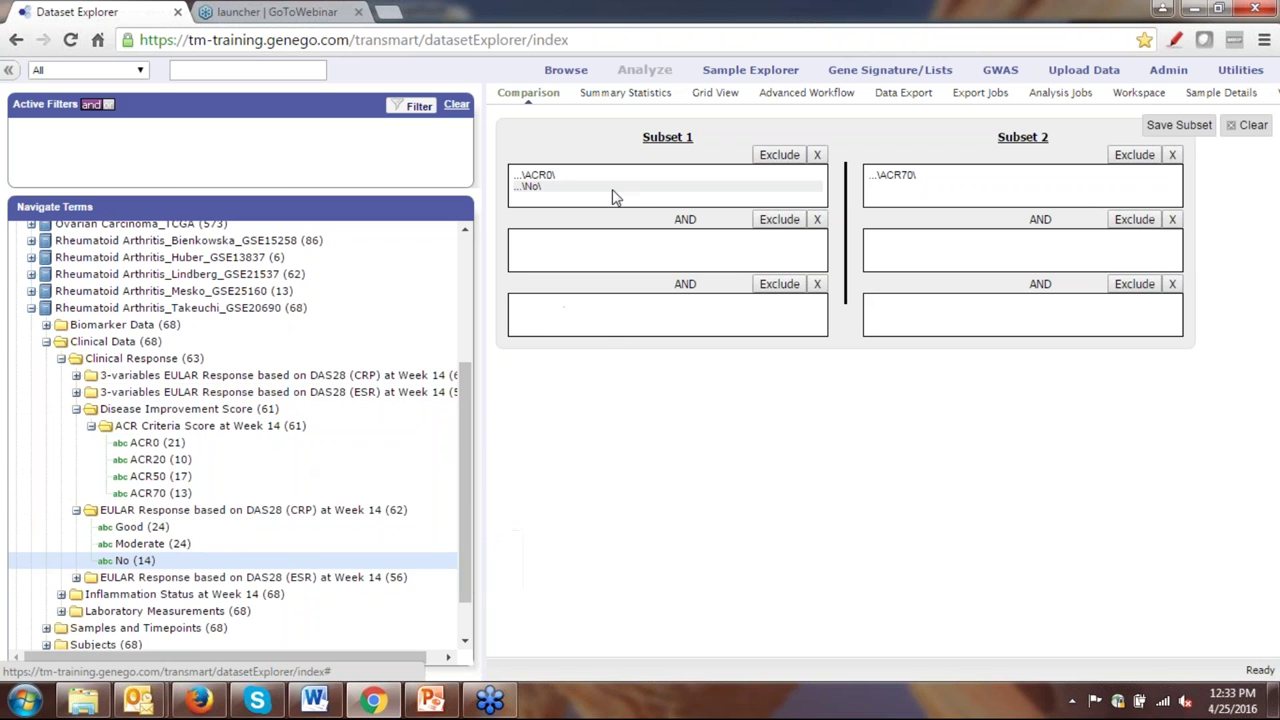
click(645, 94)
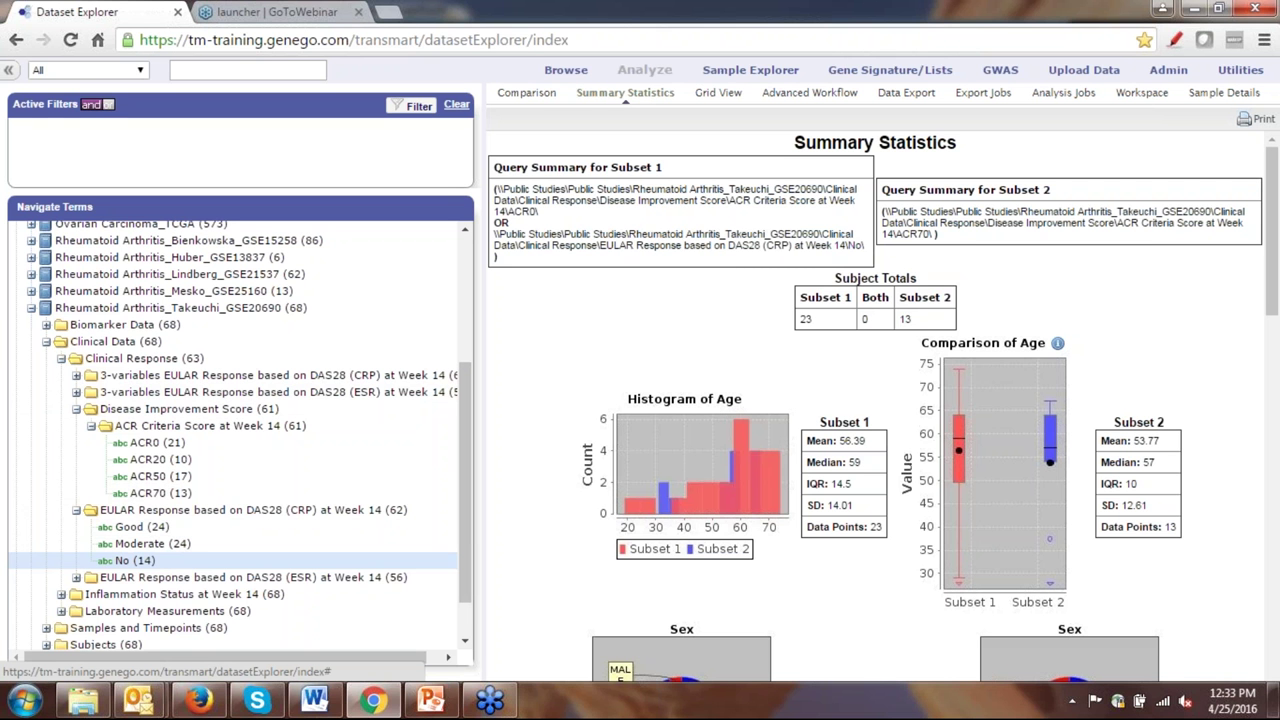
click(528, 94)
click(632, 96)
click(540, 96)
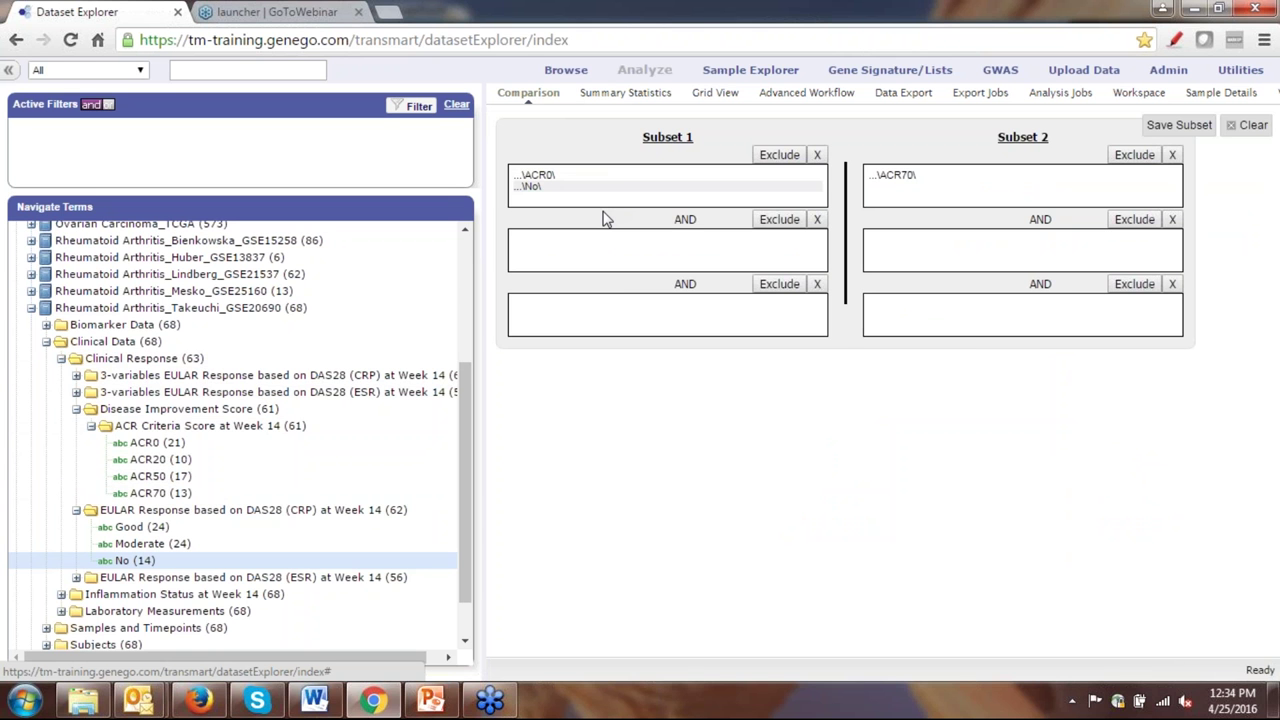
Rebuild Subset 1 as ACR0 in the first group AND EULAR (CRP) 'No' in the second group.
click(818, 157)
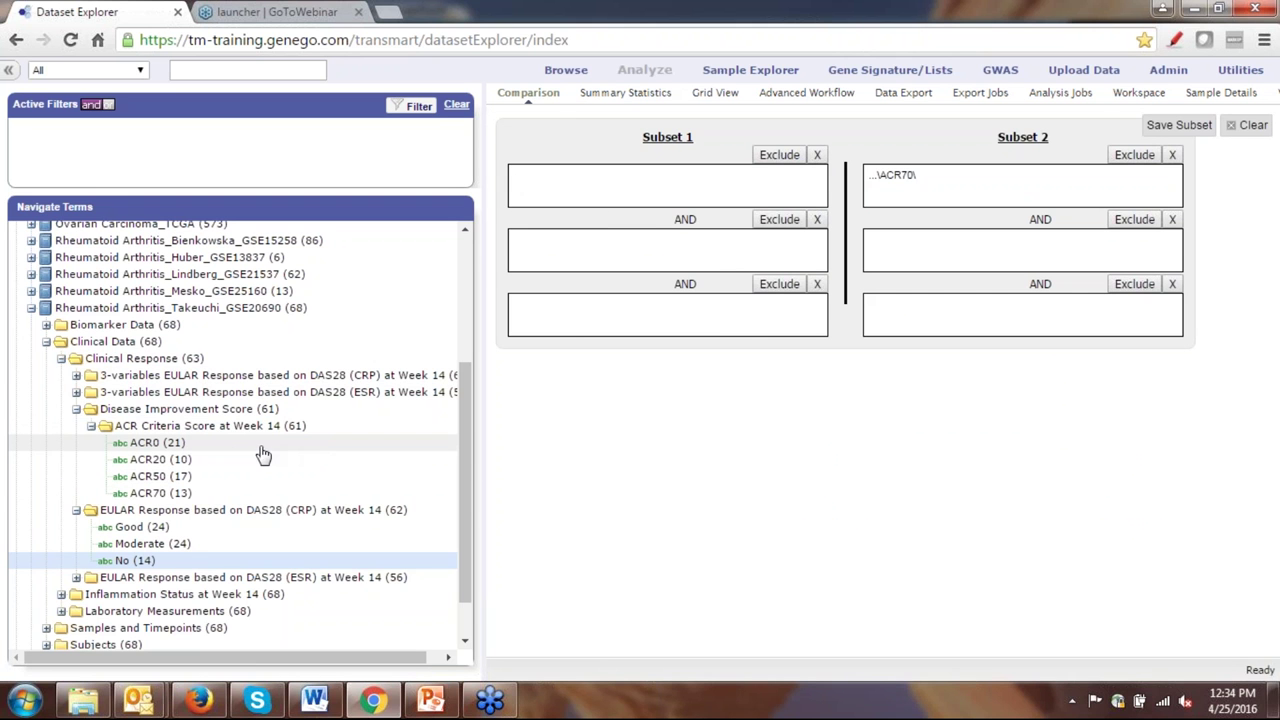
drag(186, 450, 588, 178)
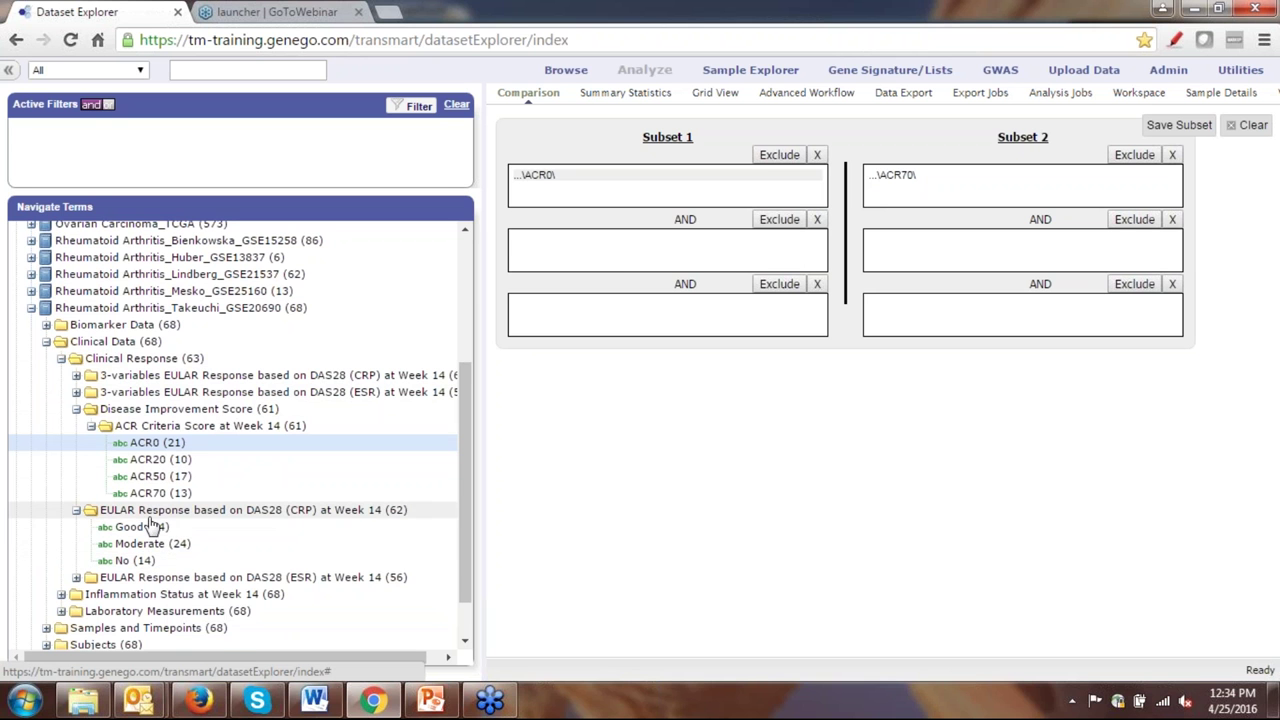
click(130, 561)
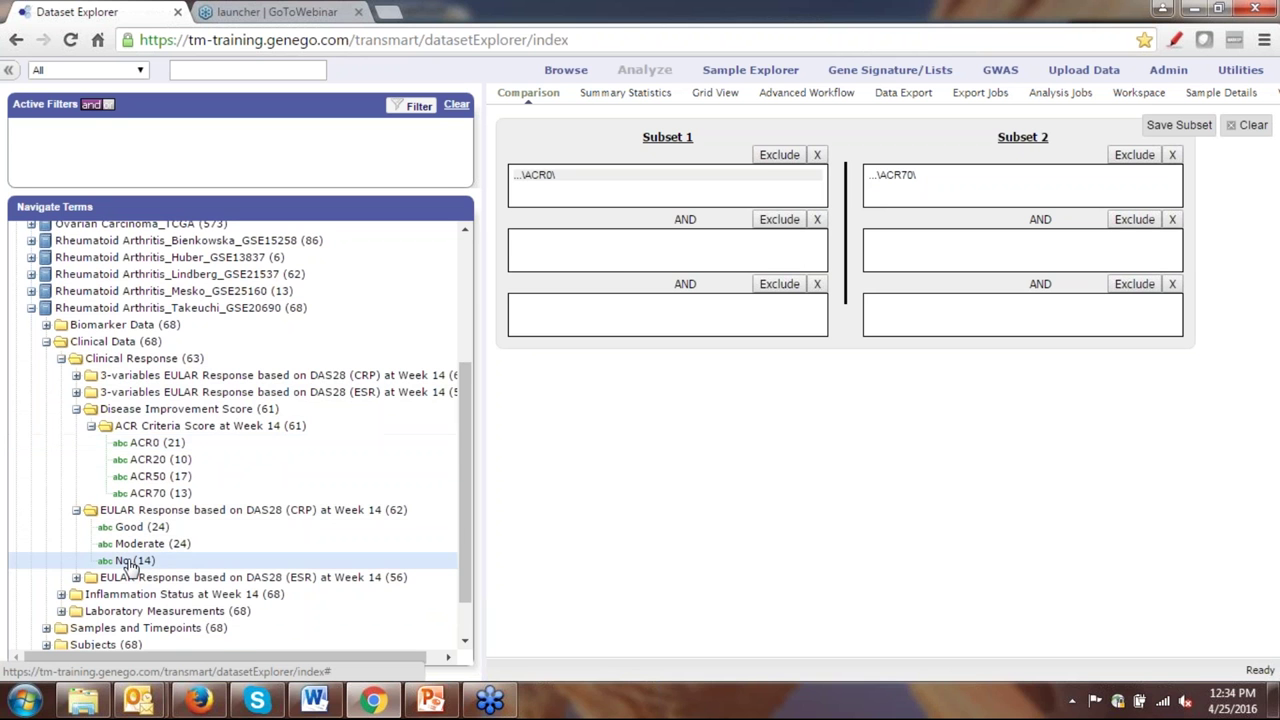
drag(130, 565, 585, 257)
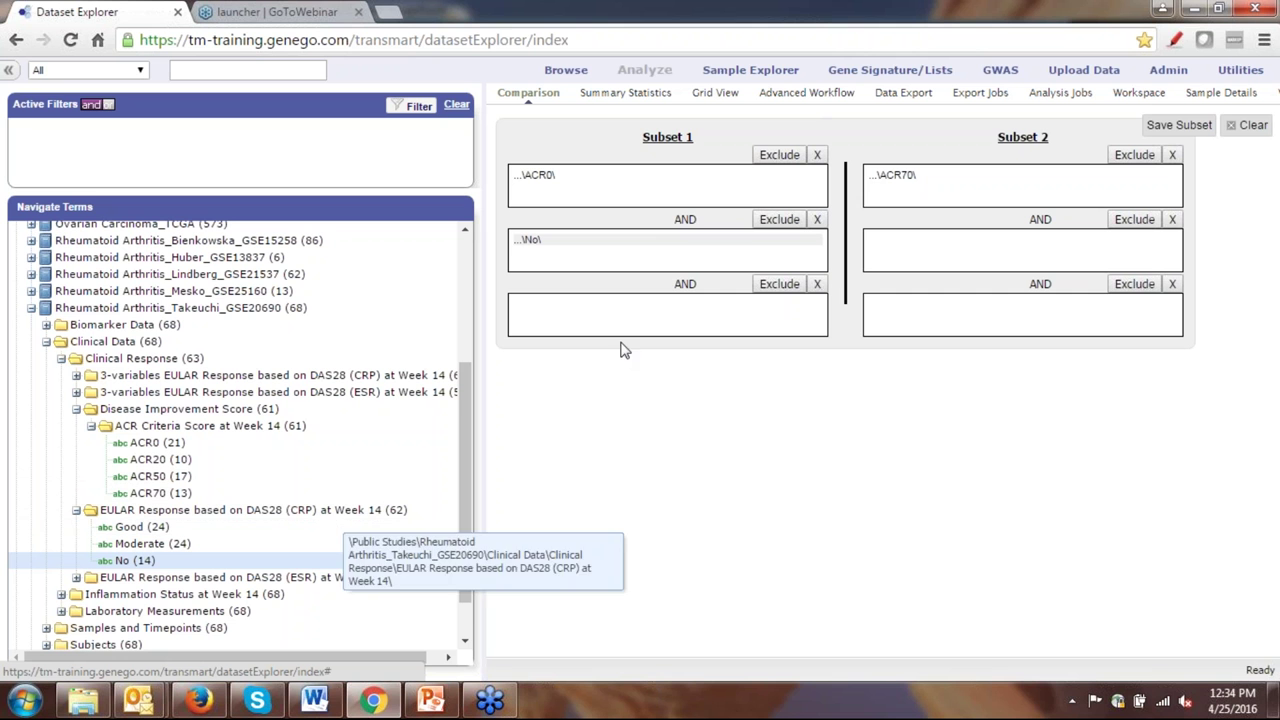
click(646, 94)
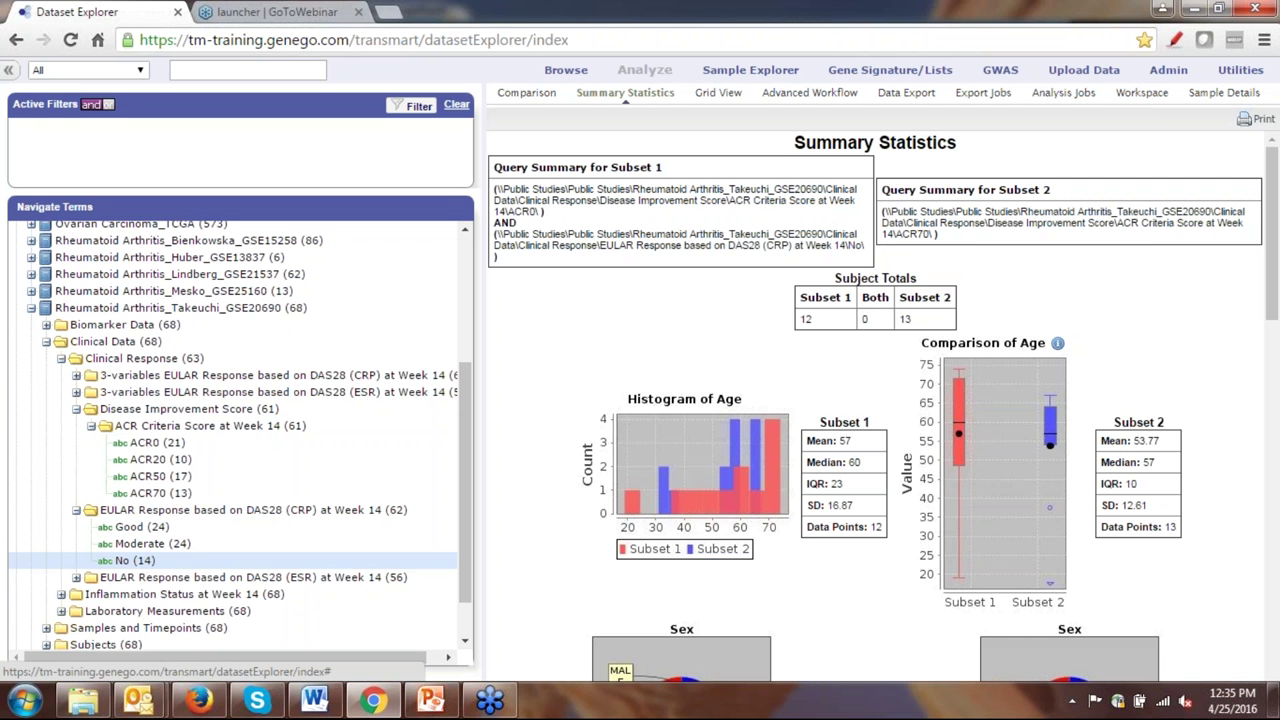
click(536, 96)
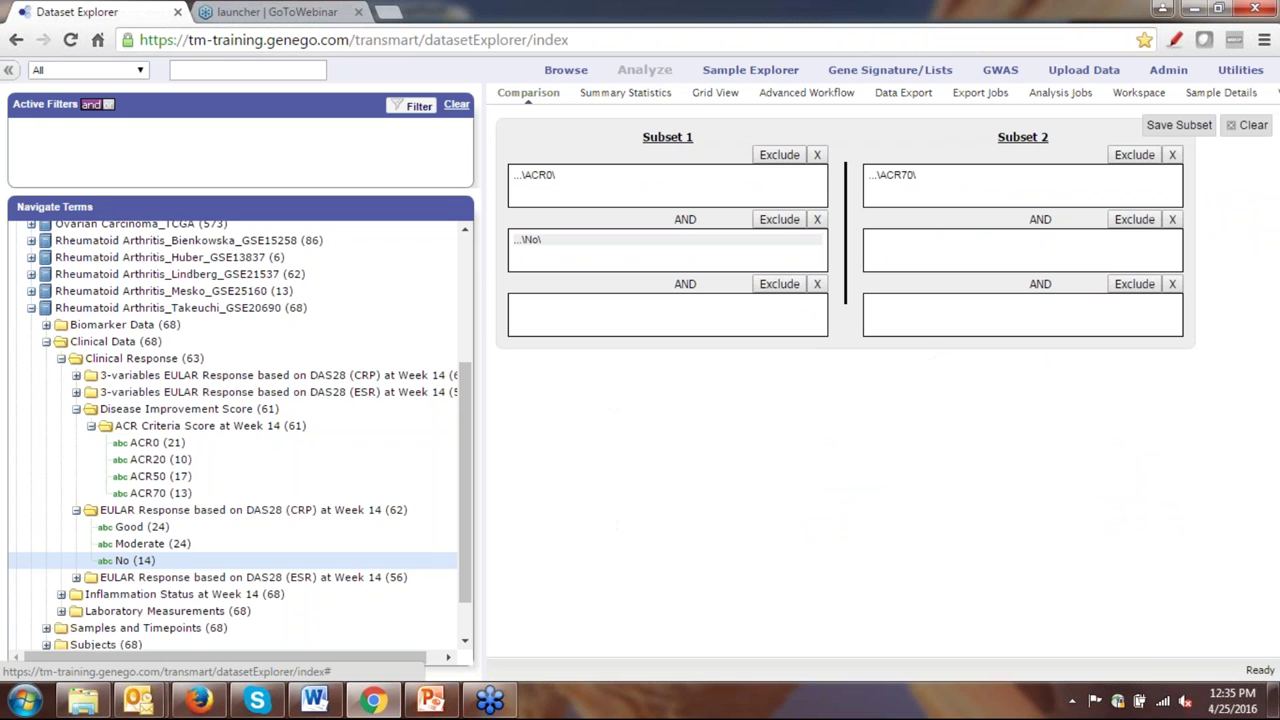
click(592, 97)
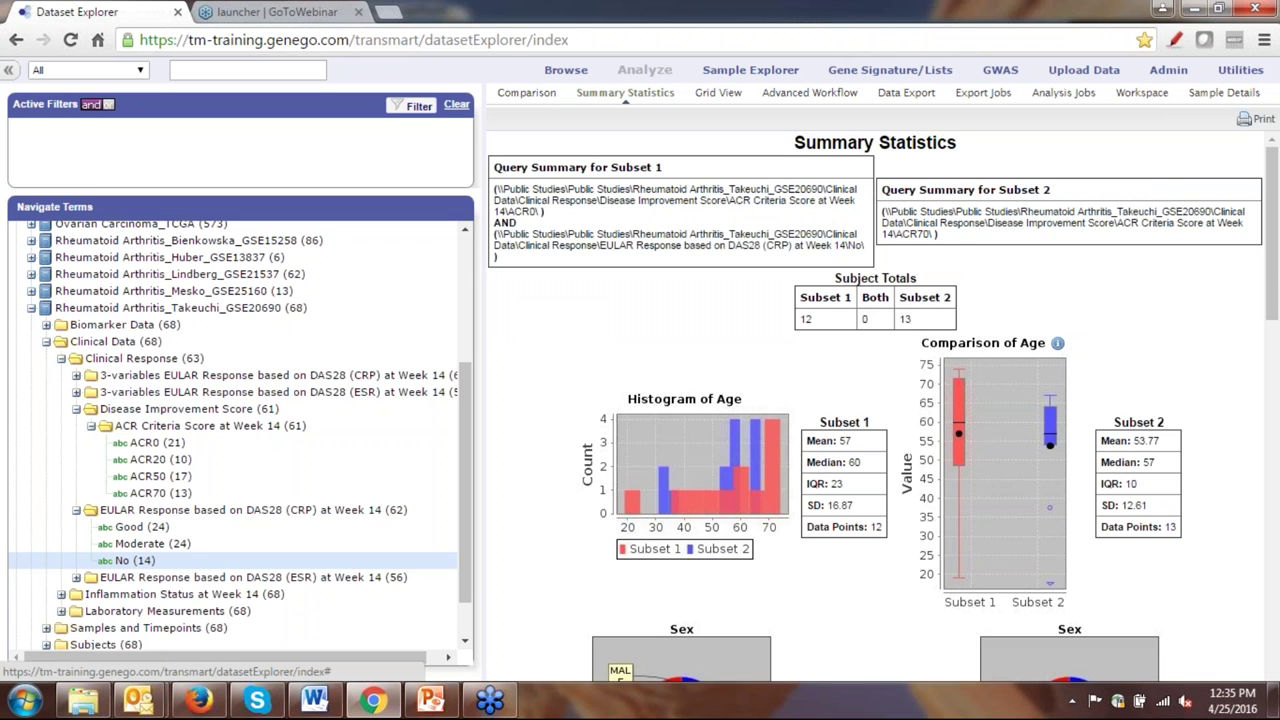
click(536, 96)
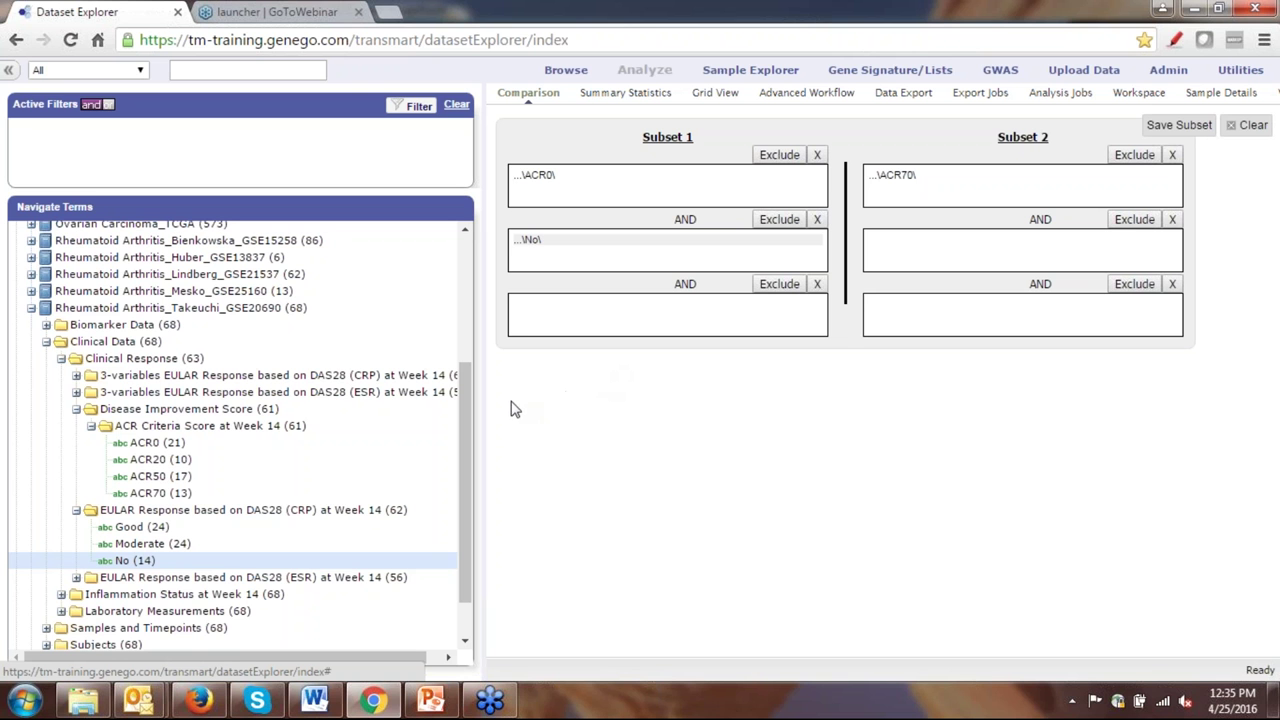
Collapse the Disease Improvement Score and Clinical Response terms.
scroll(461, 412, down, 1)
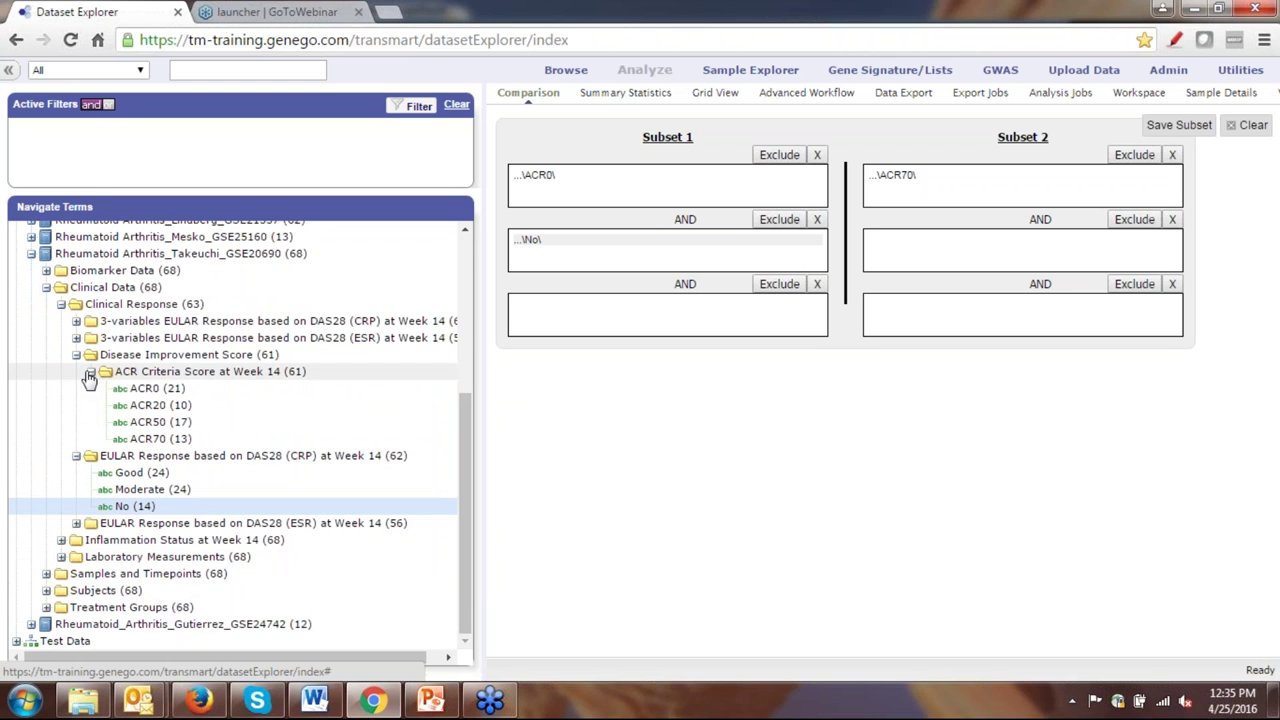
click(76, 355)
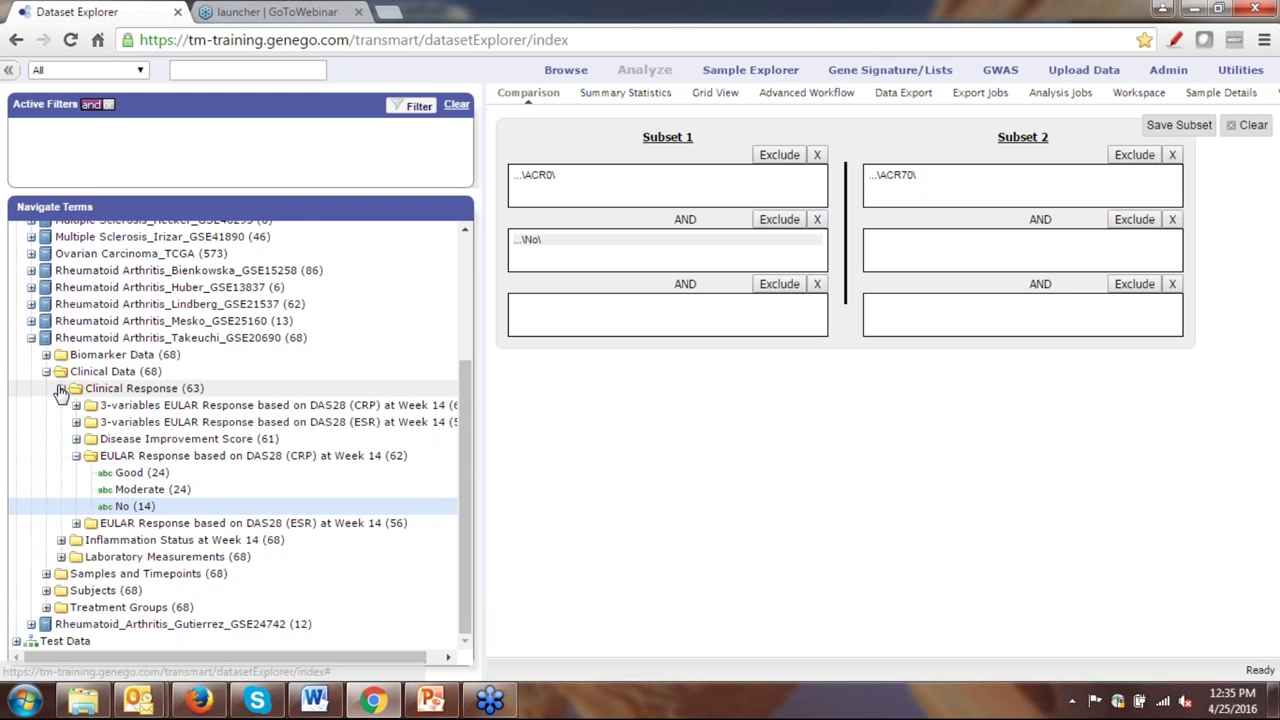
click(62, 388)
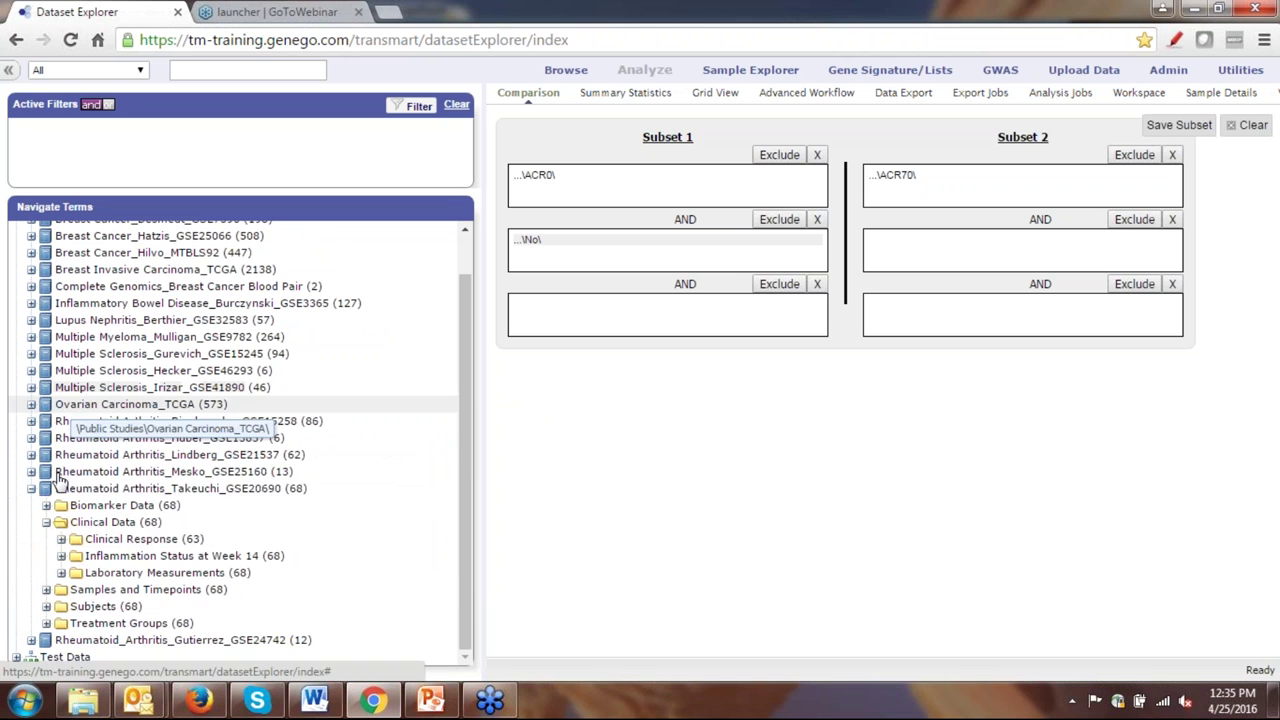
Expand Subjects > Demographics and drop Age into Subset 1's third group.
click(46, 606)
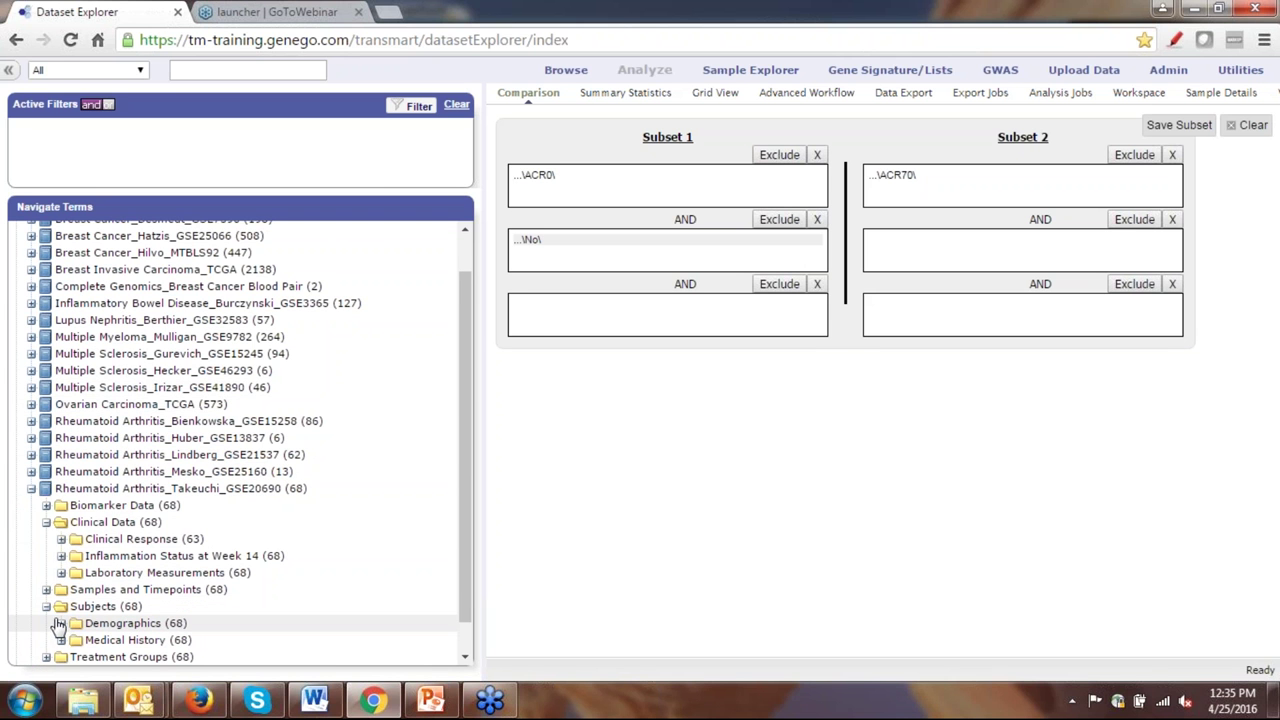
click(61, 623)
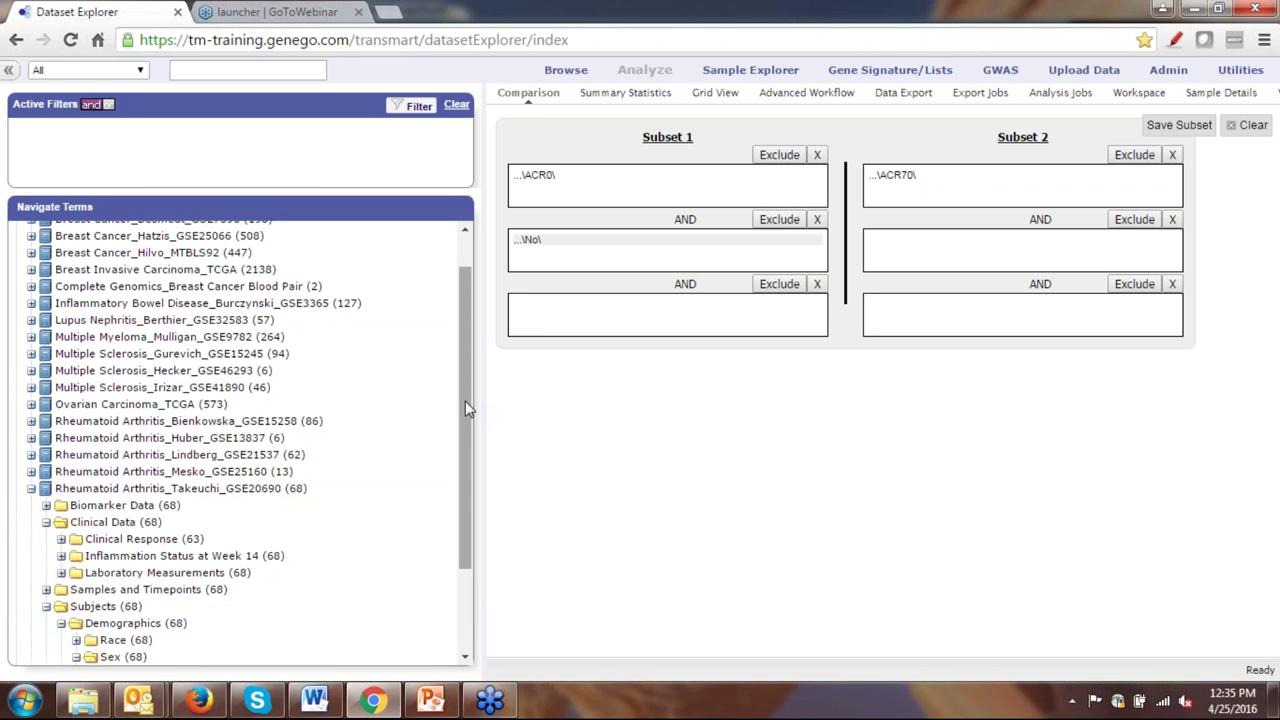
drag(463, 405, 437, 523)
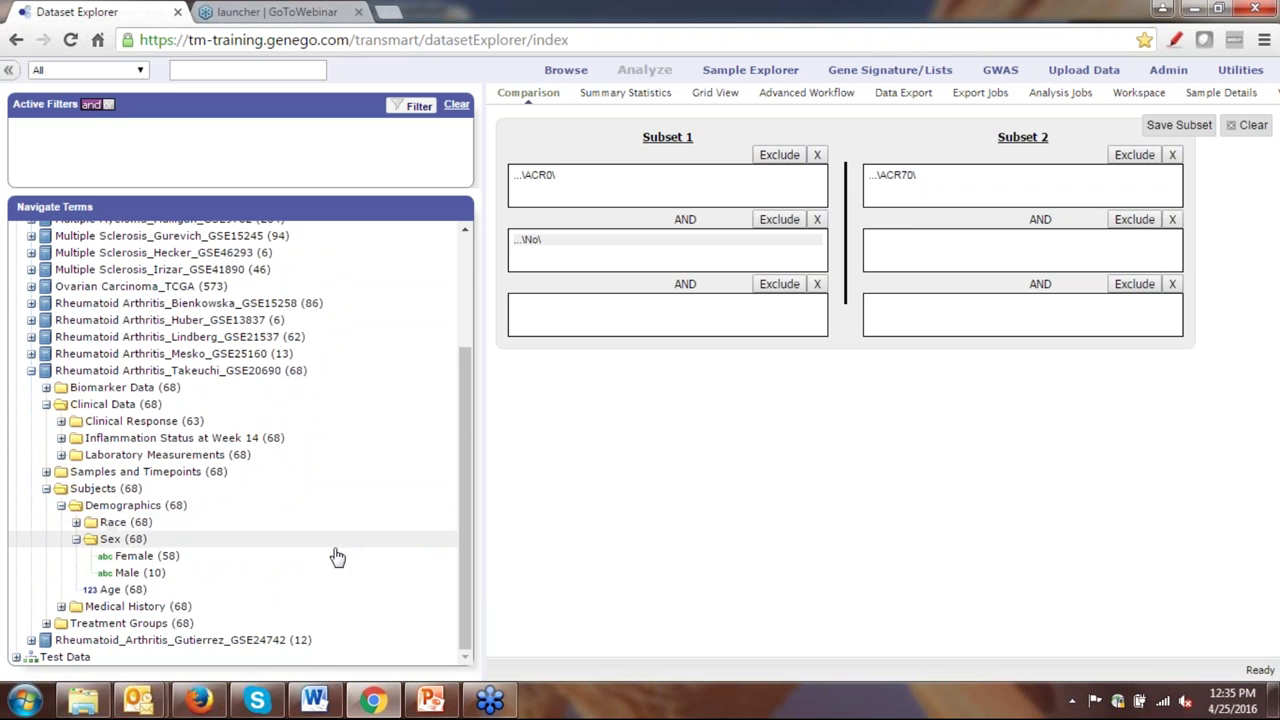
drag(137, 592, 591, 318)
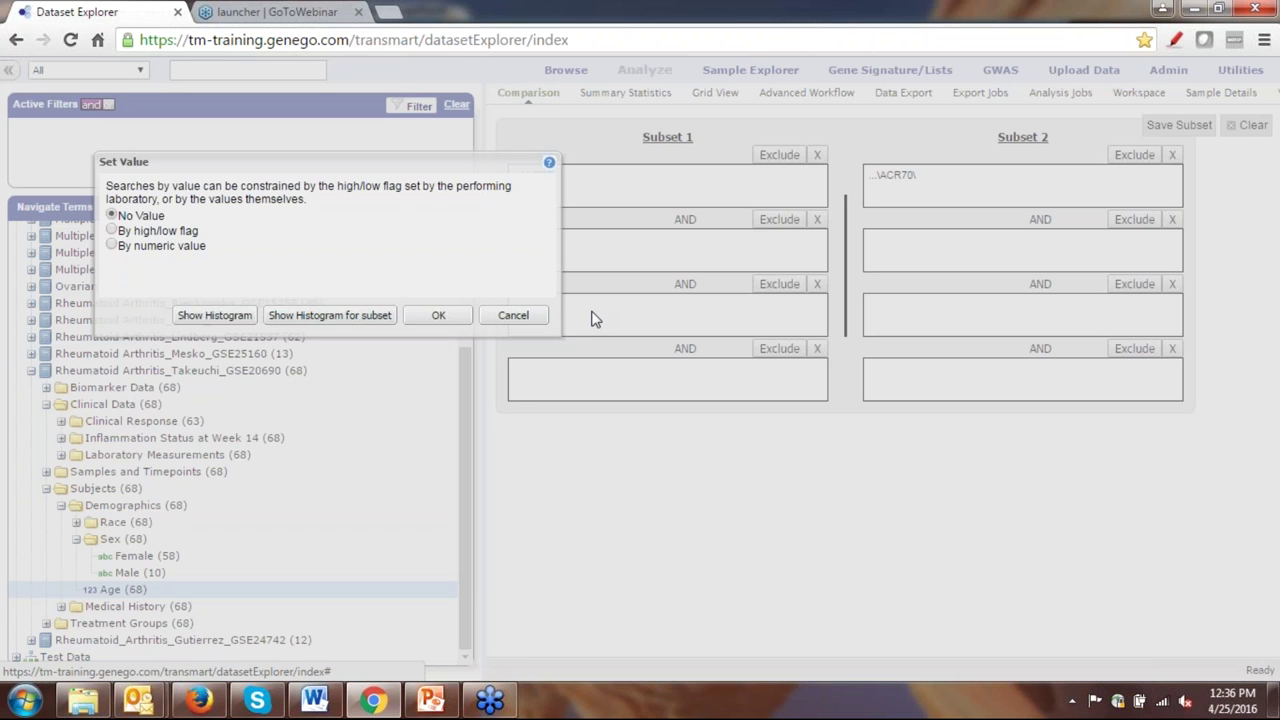
Filter Subset 1's Age criterion by numeric value to GREATER THAN 50.
click(215, 316)
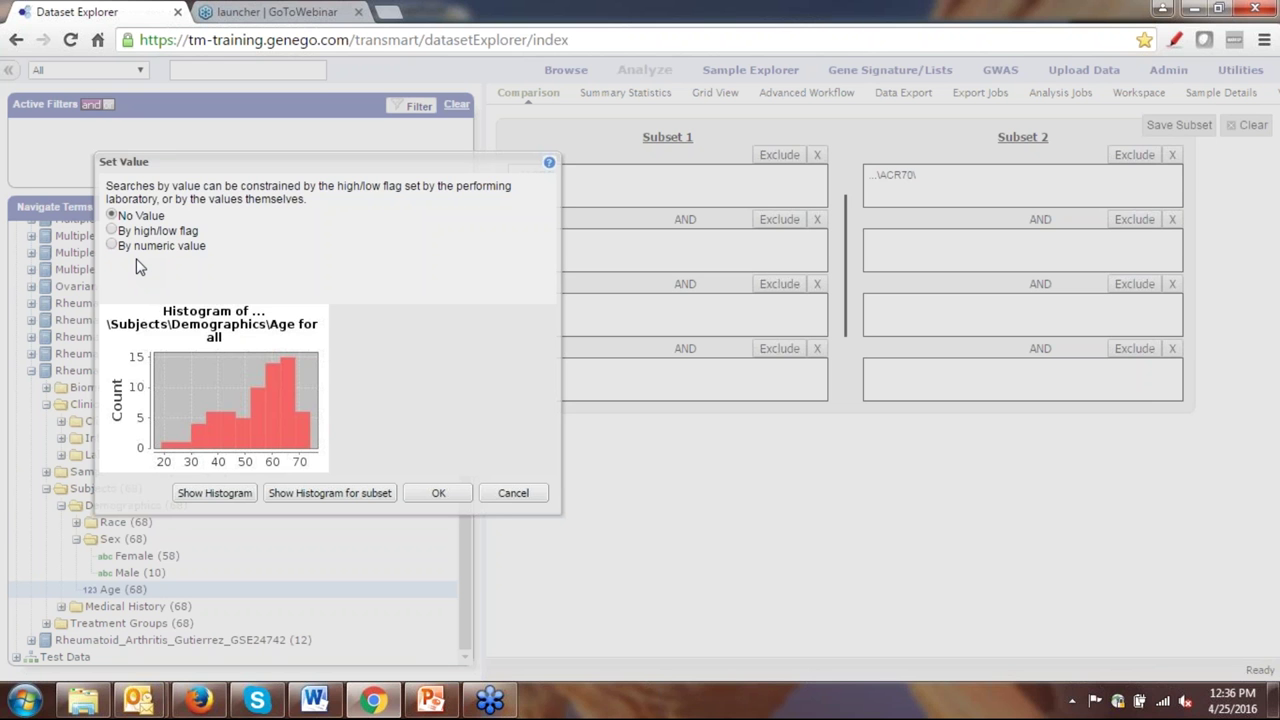
mouse_move(254, 452)
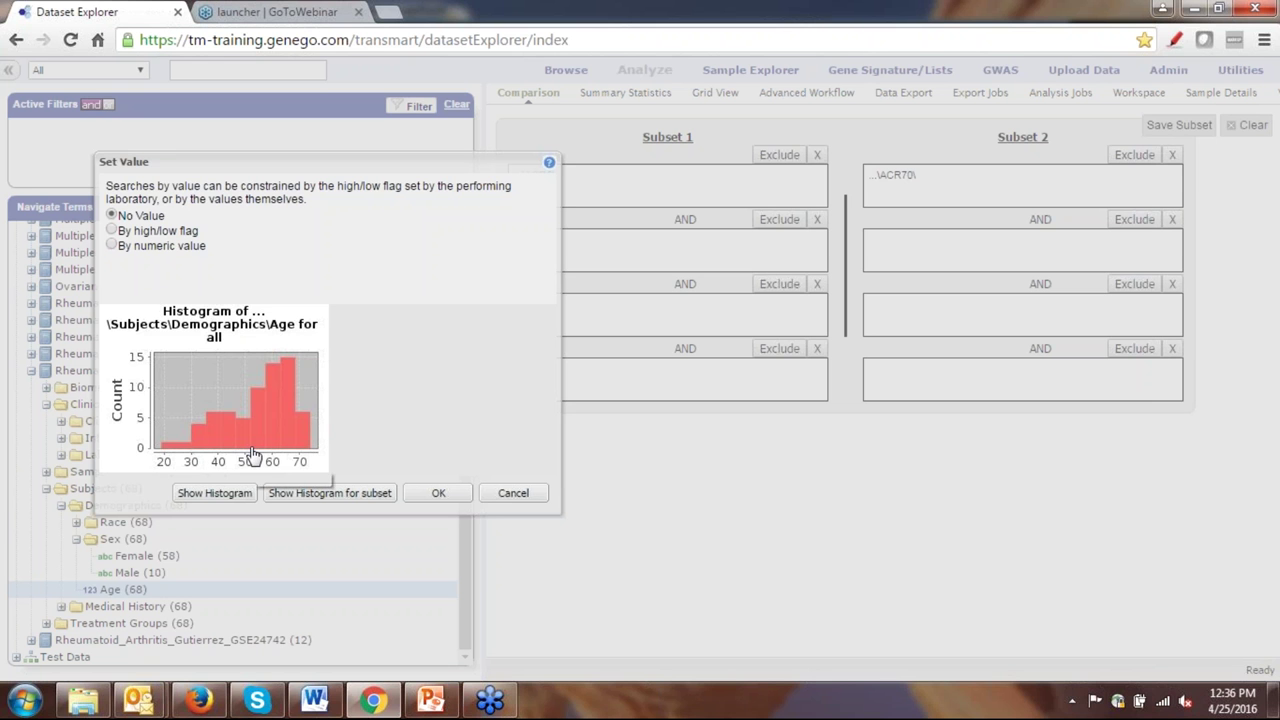
click(113, 248)
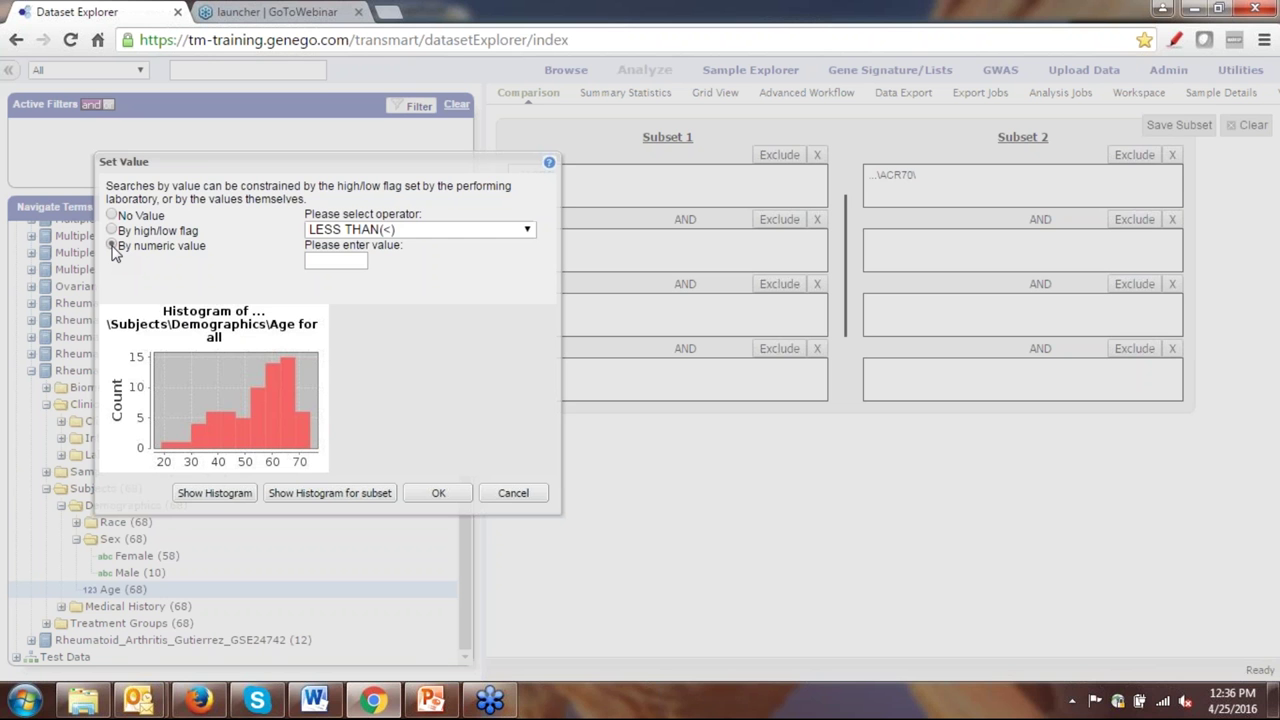
click(438, 236)
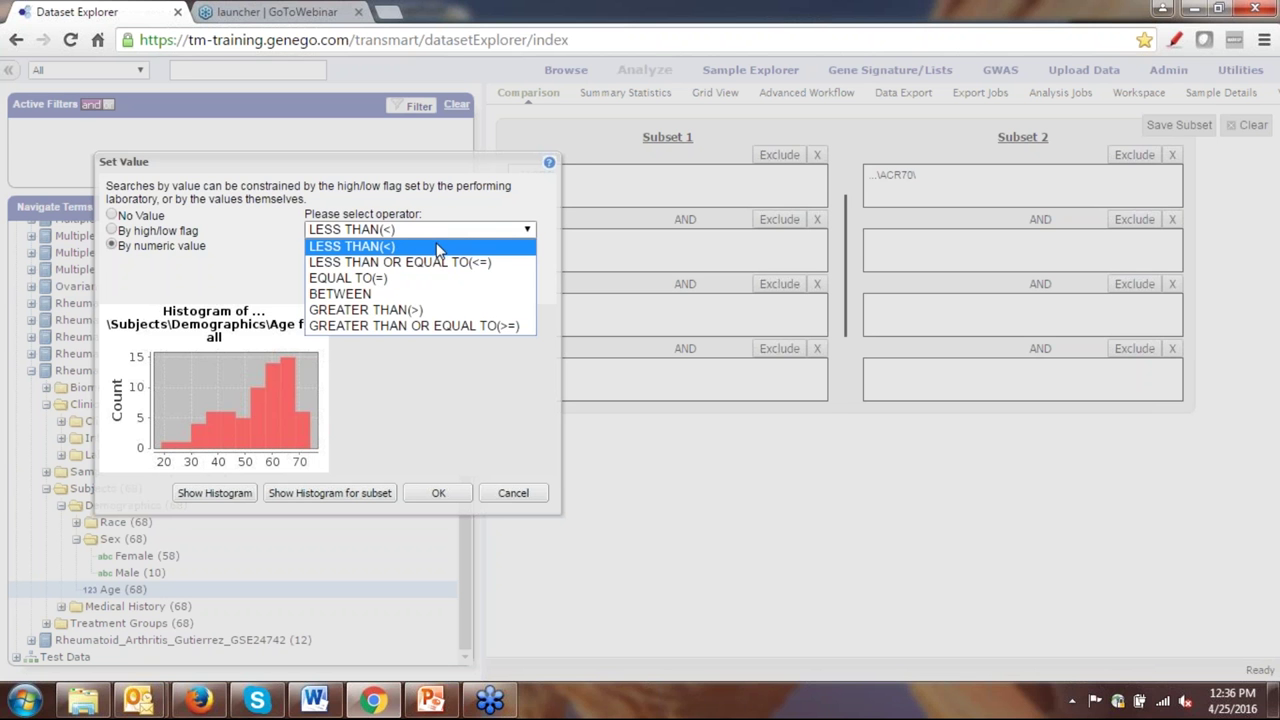
click(413, 318)
click(349, 260)
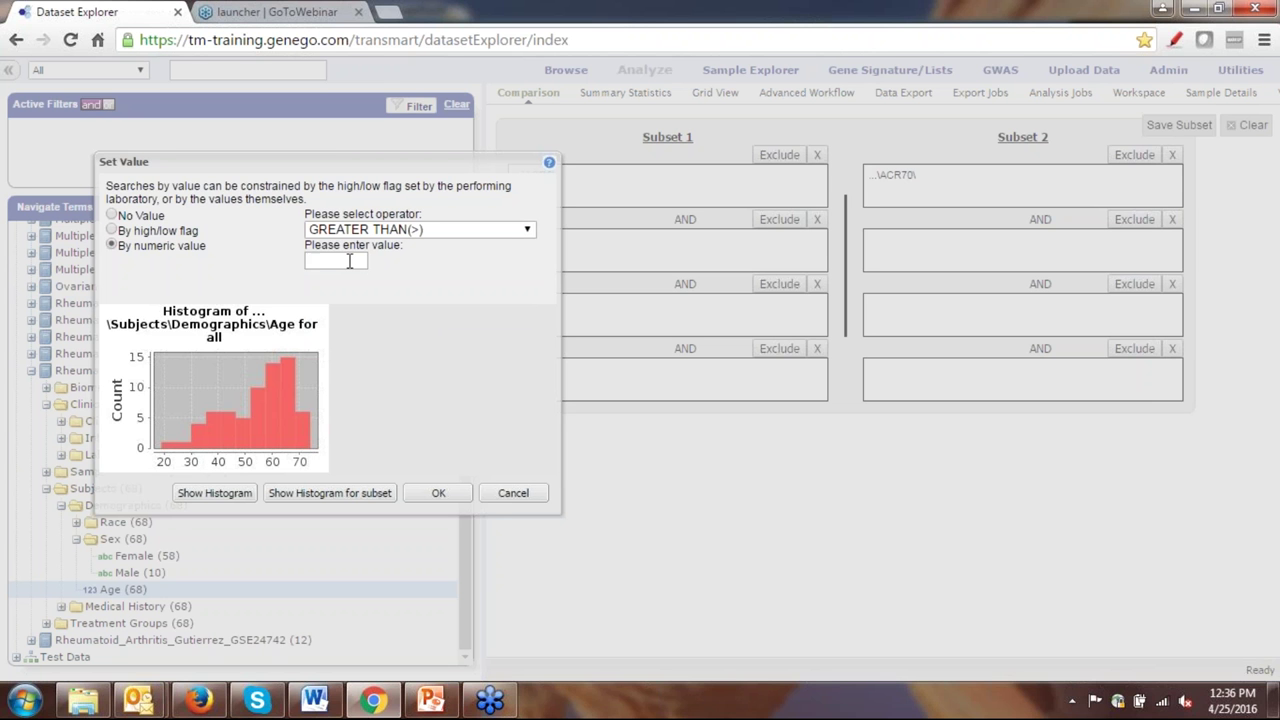
text(50)
click(440, 493)
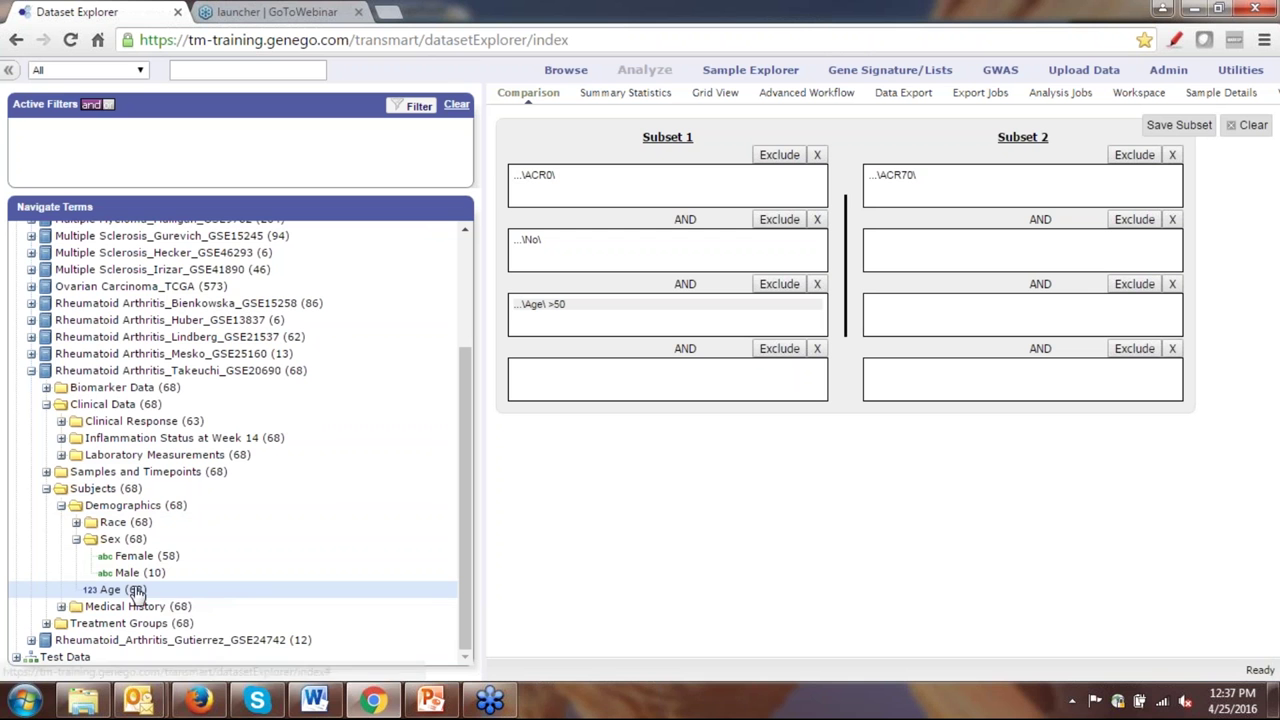
Drop Age into Subset 2's third box and set it to GREATER THAN 50.
drag(135, 592, 921, 318)
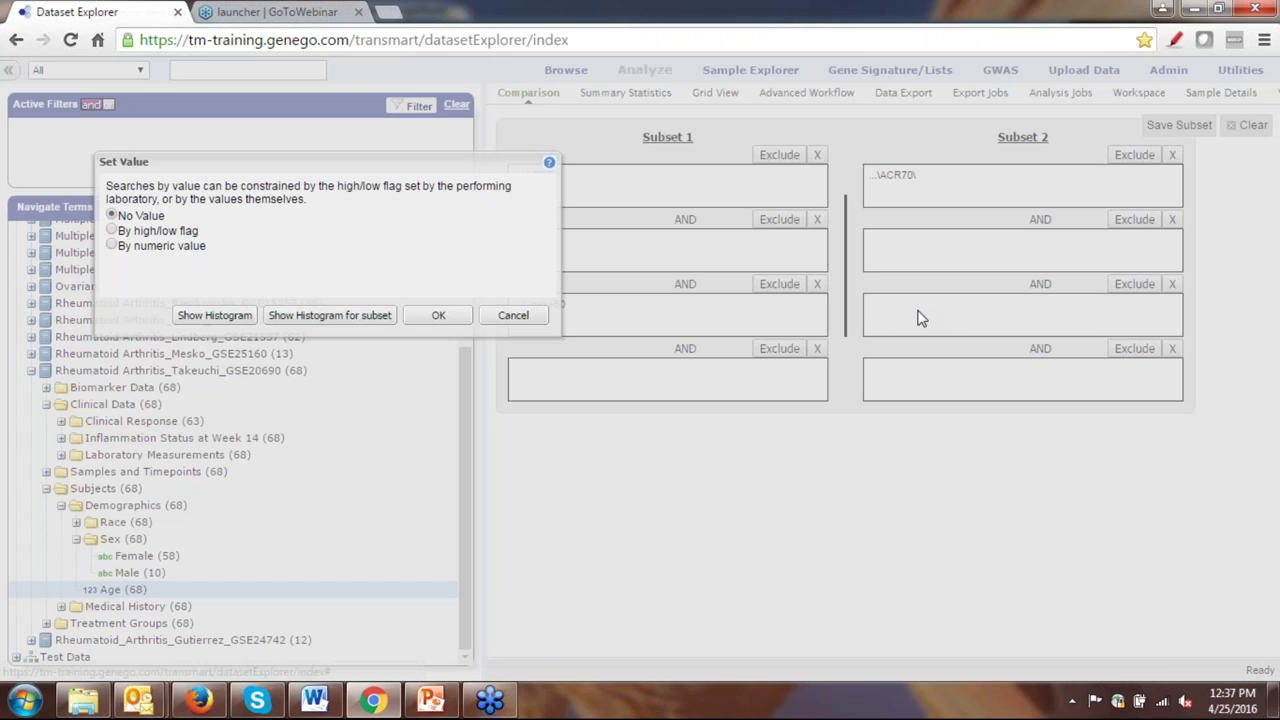
click(229, 316)
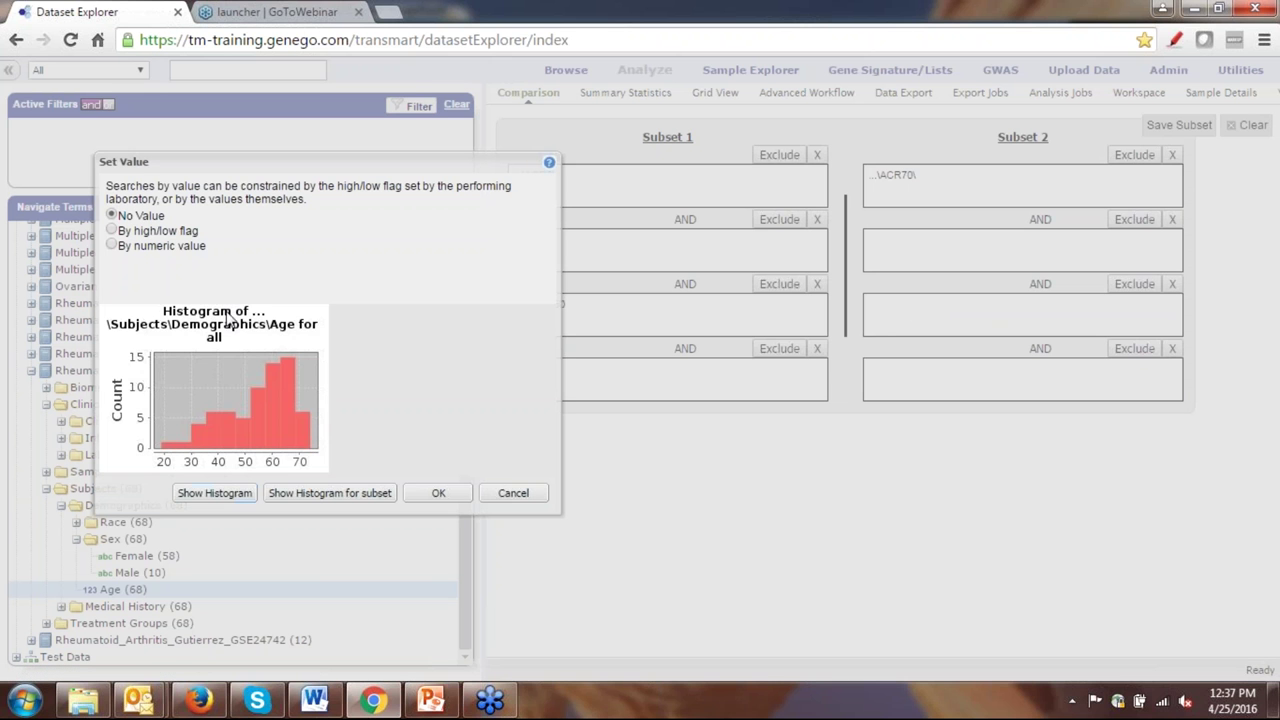
click(112, 246)
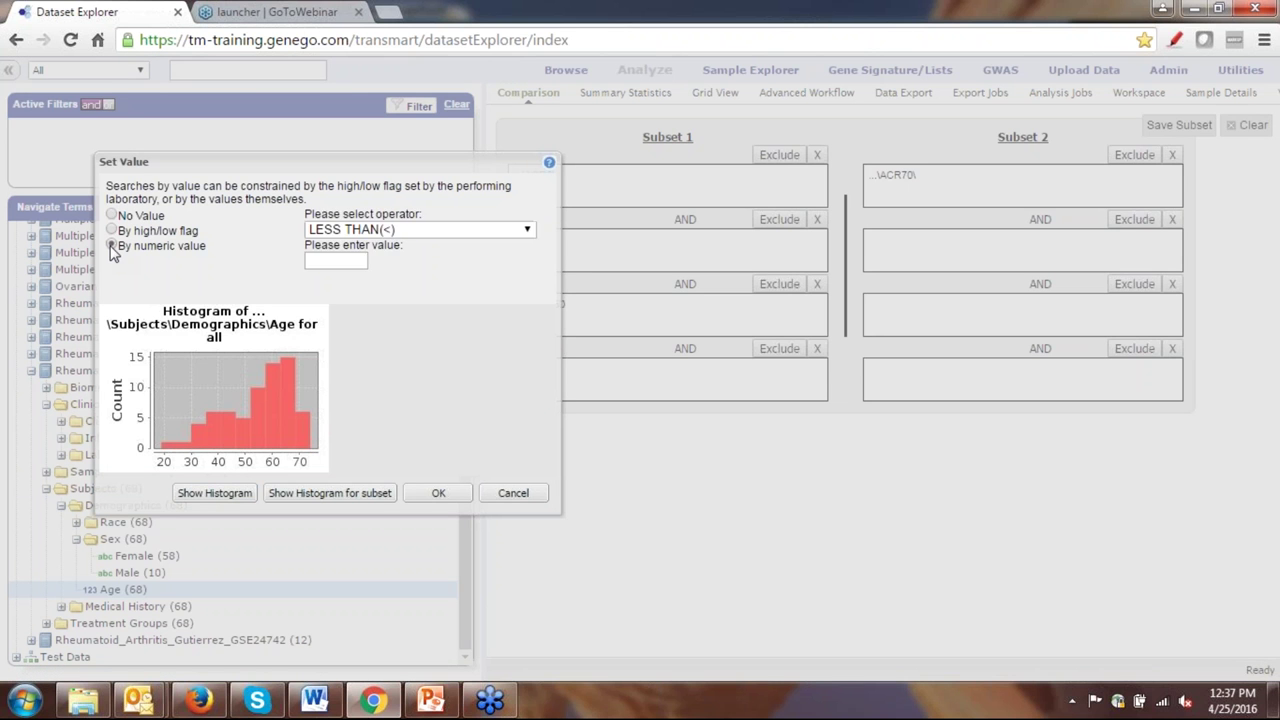
click(462, 237)
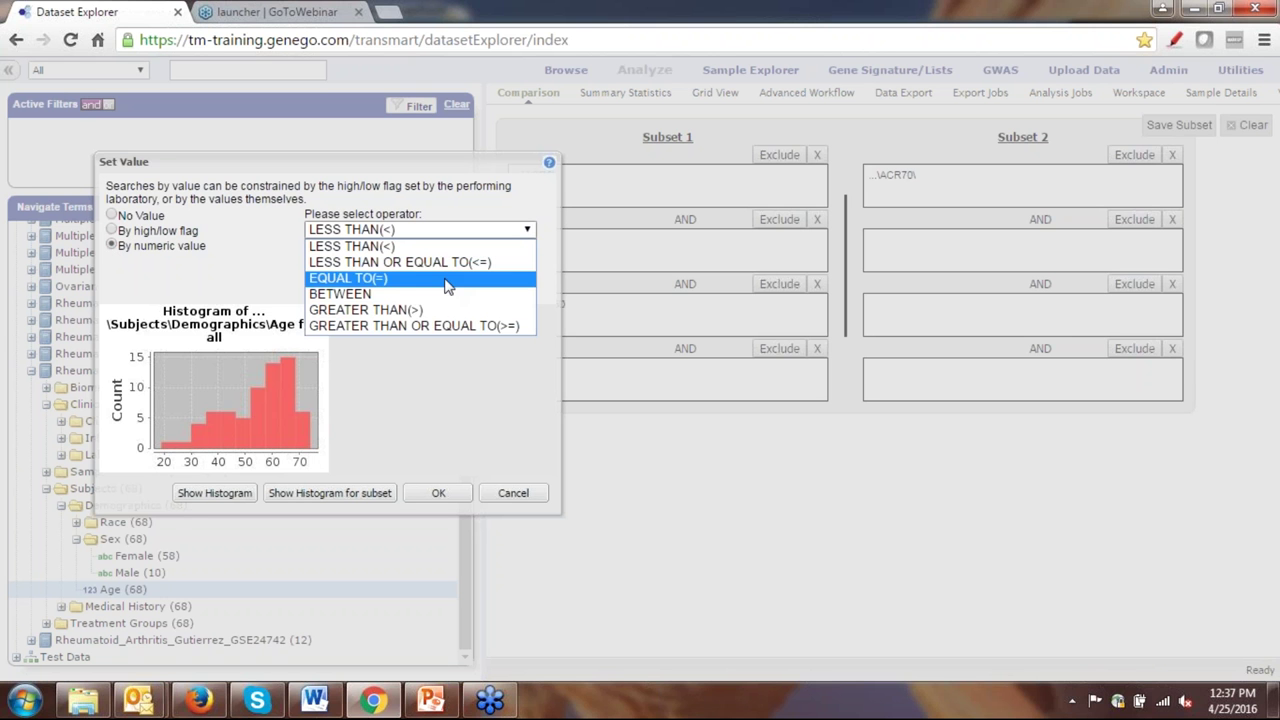
click(428, 316)
click(354, 260)
text(50)
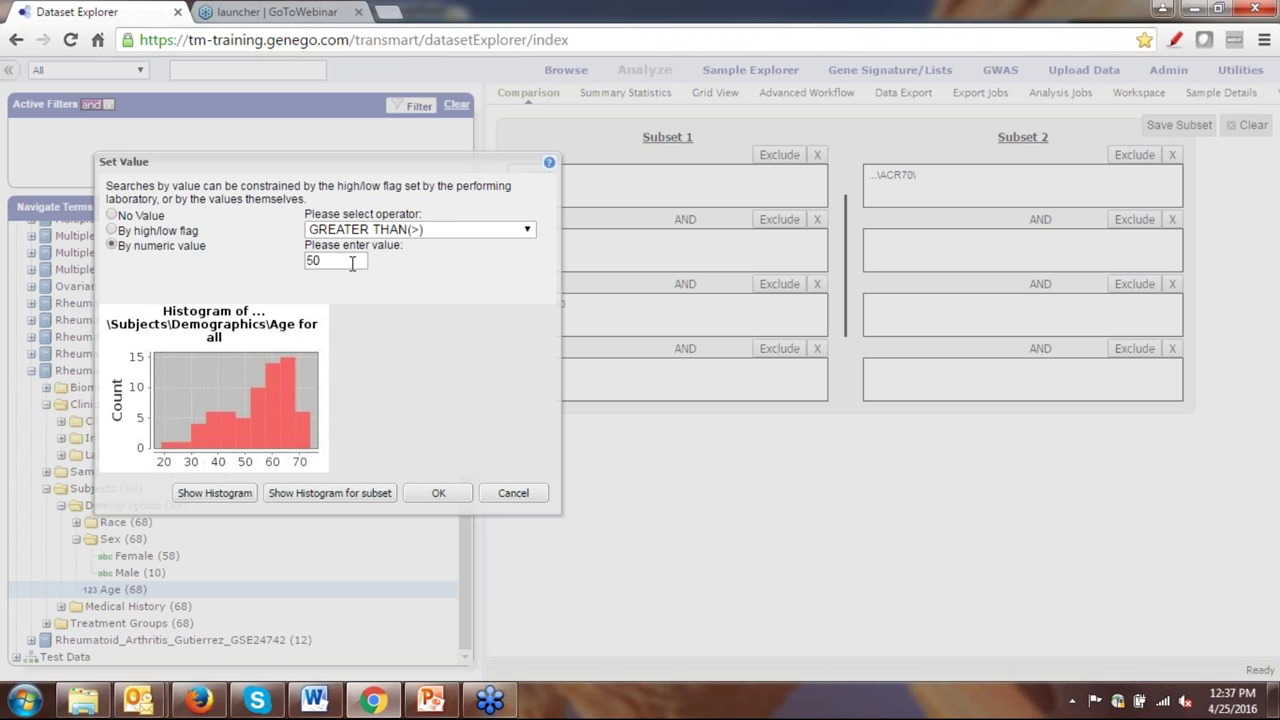
click(437, 495)
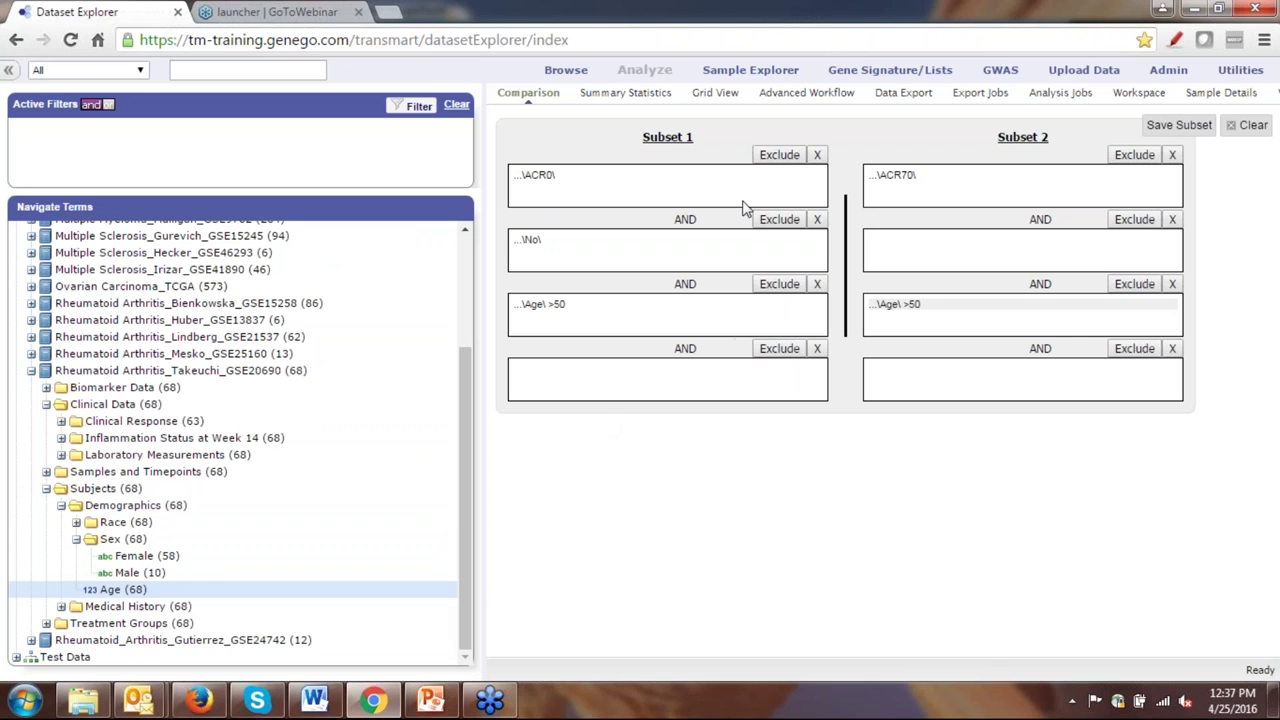
click(645, 98)
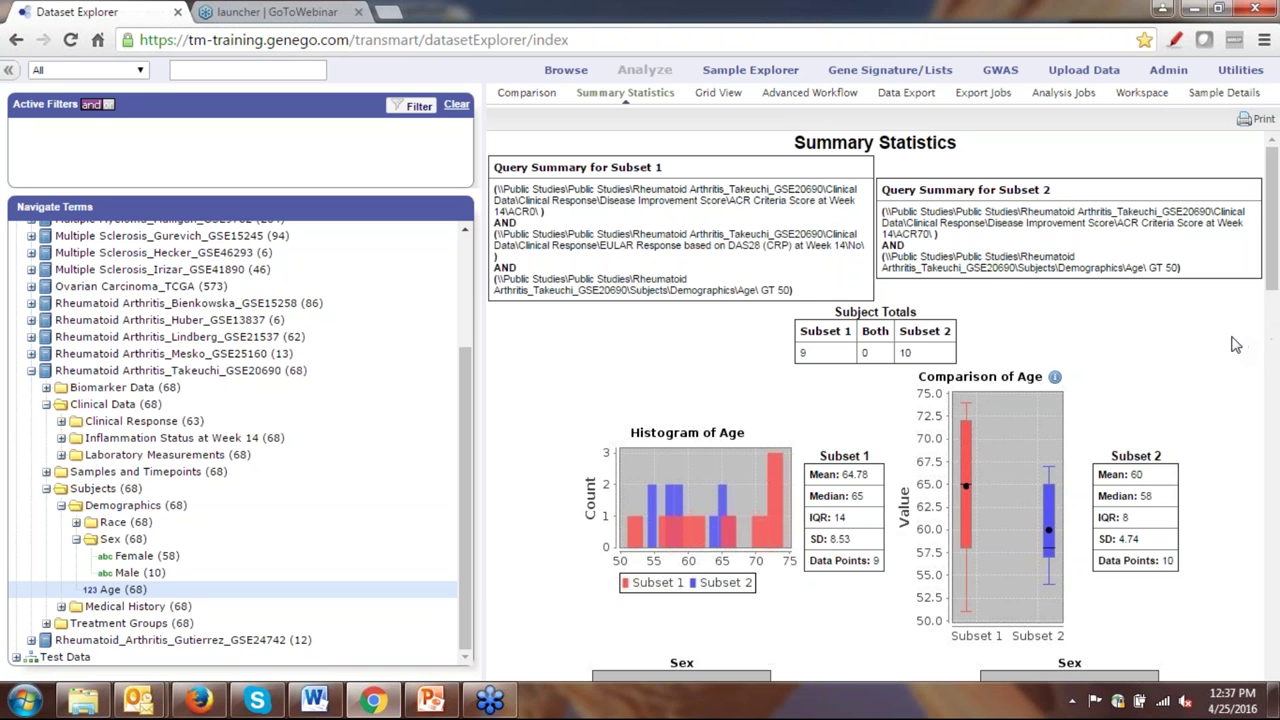
drag(790, 290, 496, 178)
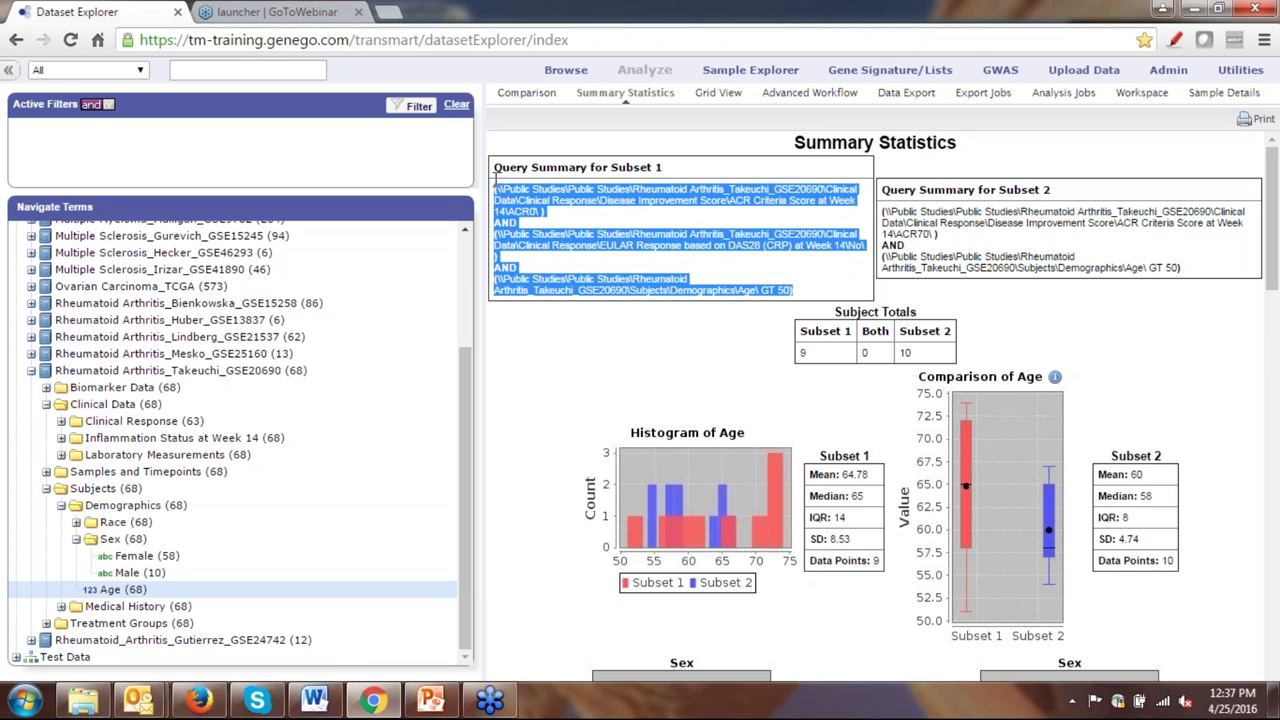
click(560, 316)
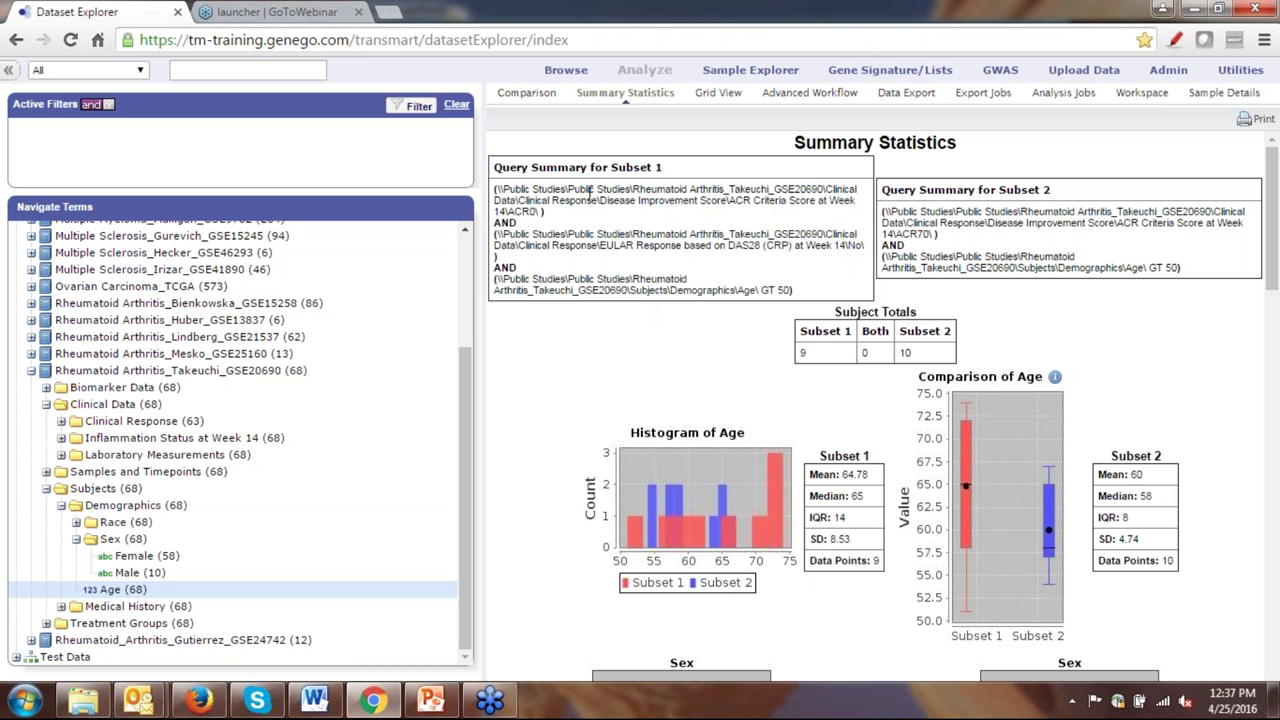
click(527, 95)
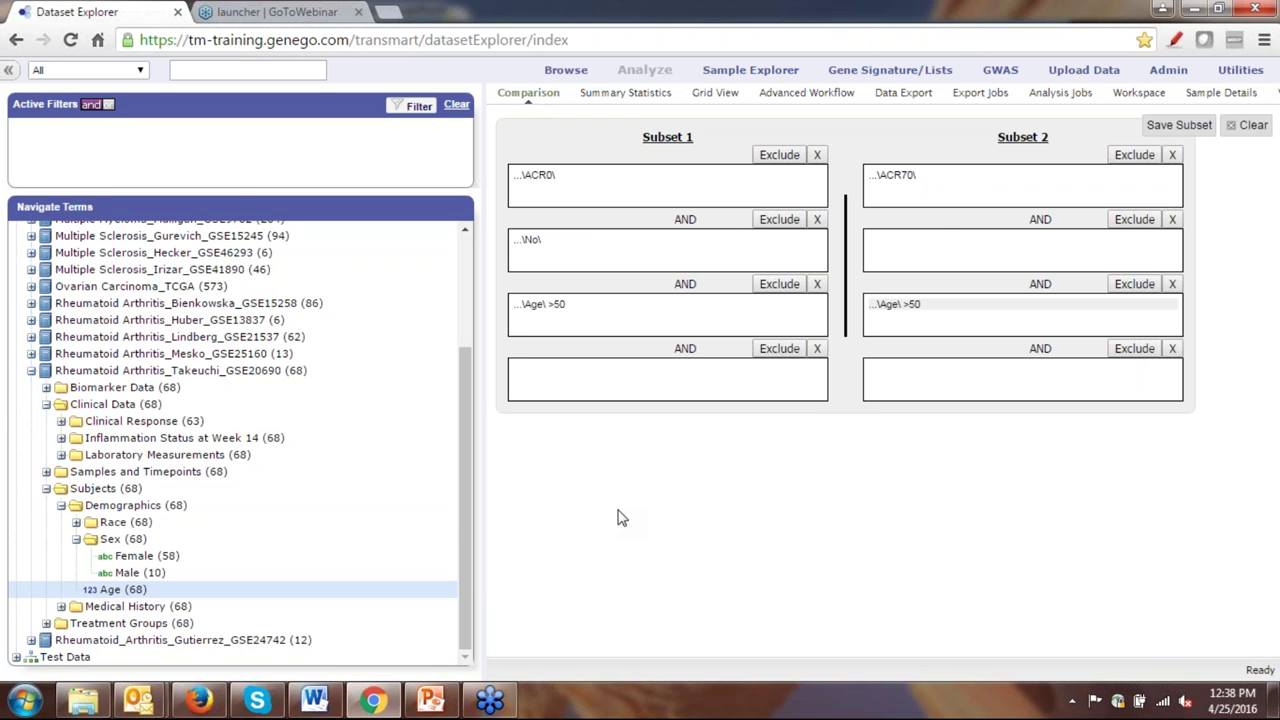
Add Sex > Female as the fourth criterion in both subsets and view the 8 versus 6 summary statistics.
drag(163, 563, 575, 392)
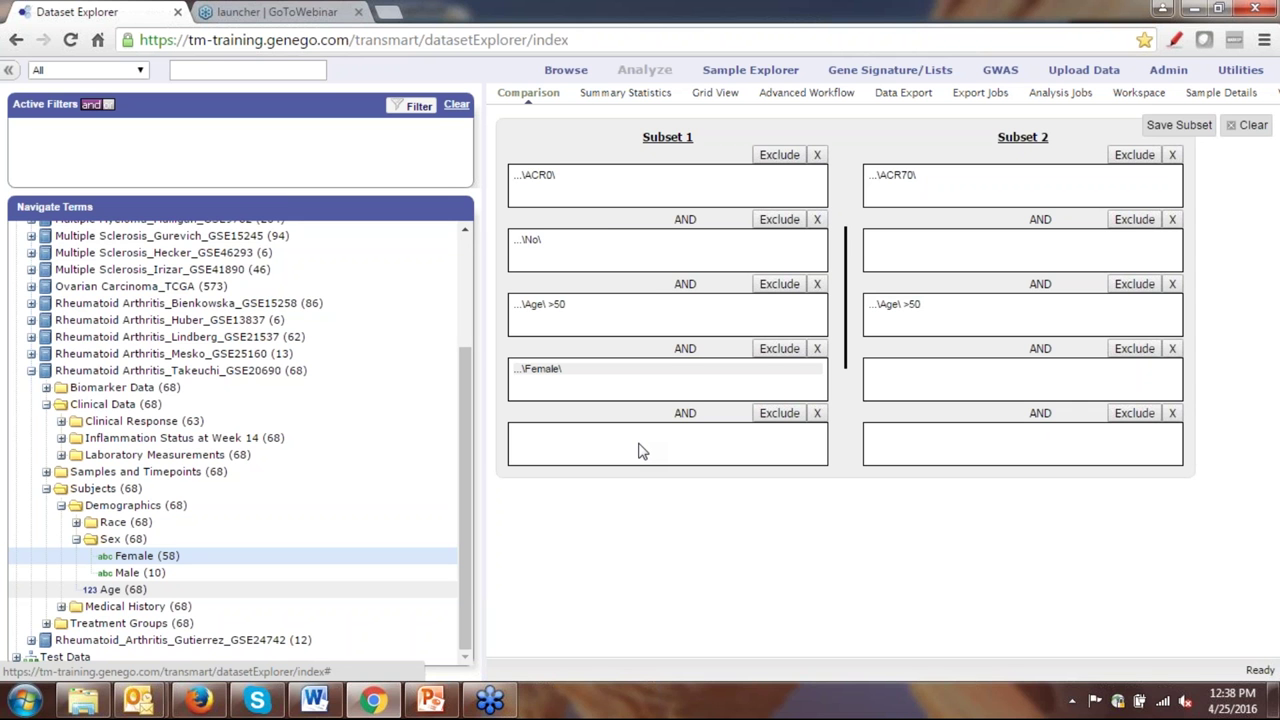
drag(140, 557, 958, 381)
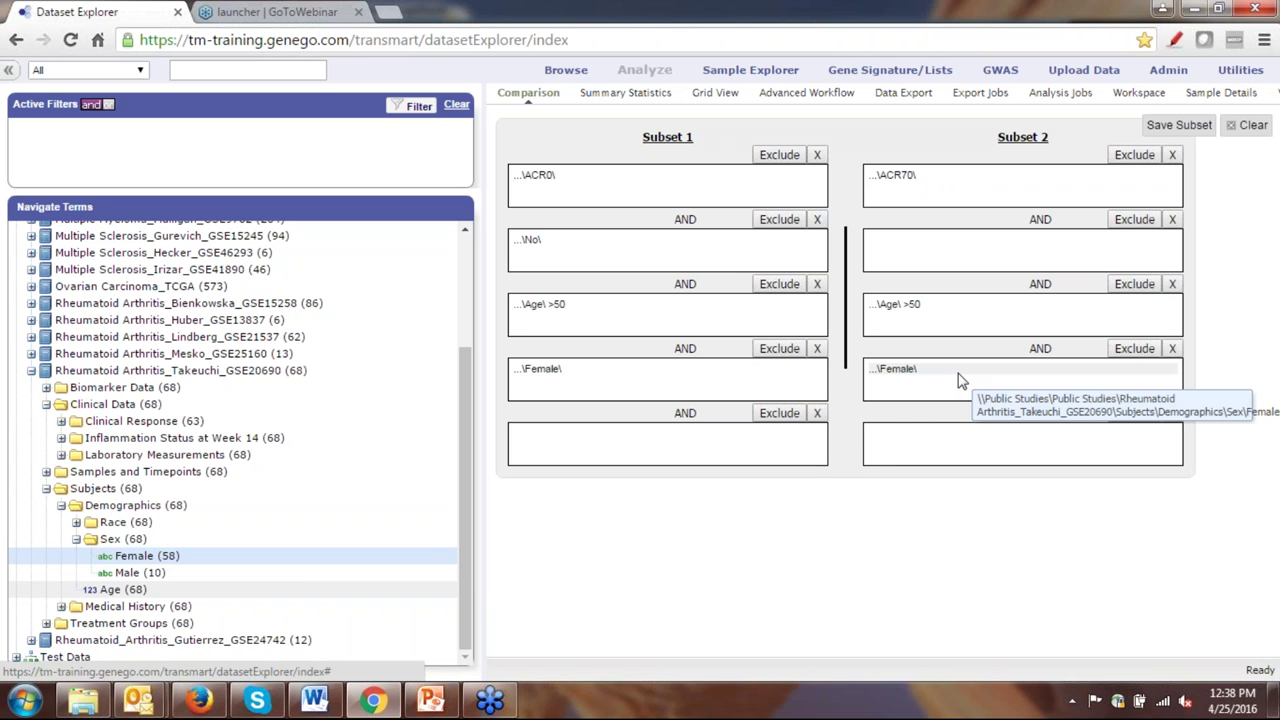
click(624, 95)
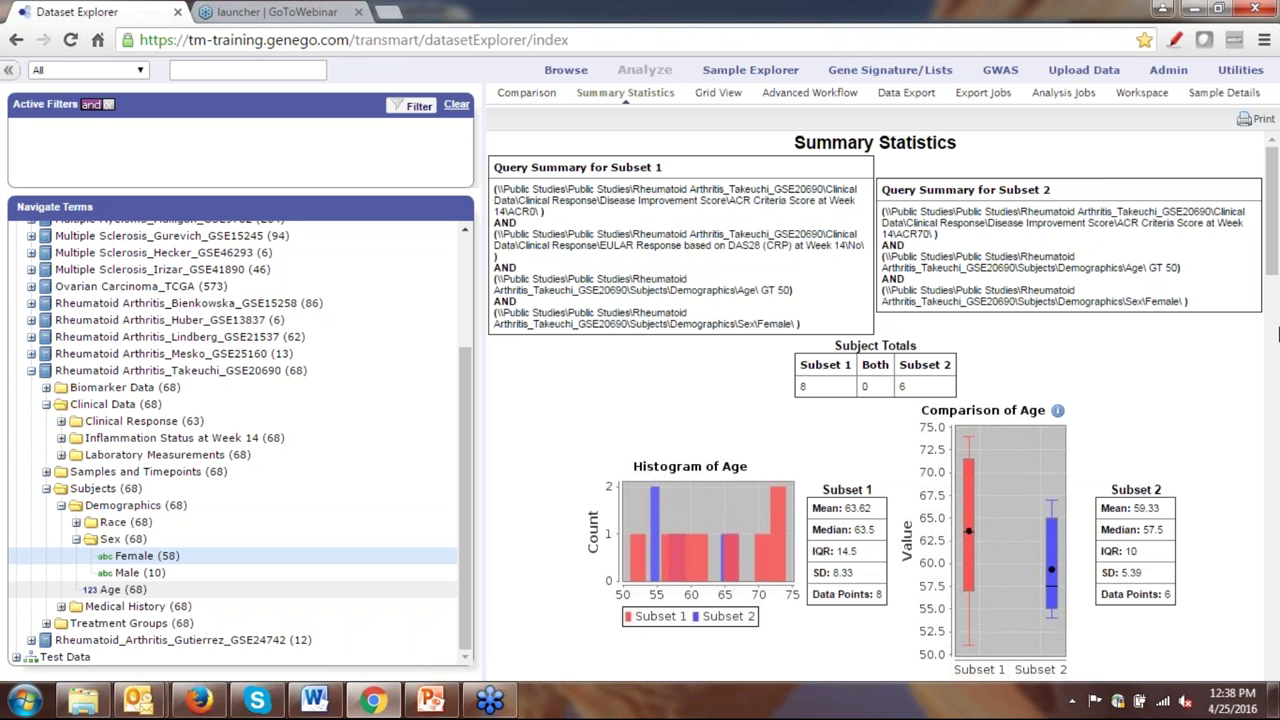
Review the female-only Sex and Race pie charts, then return to the Comparison query builder.
click(1278, 335)
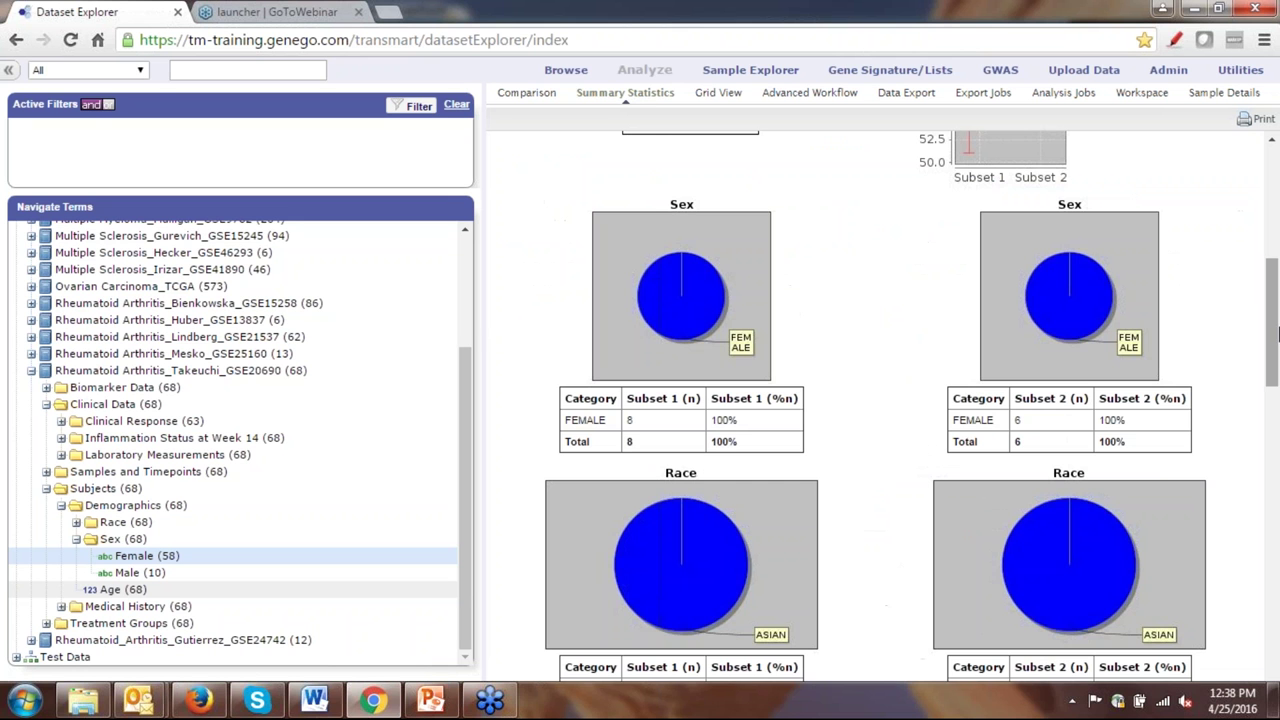
drag(1276, 340, 1276, 286)
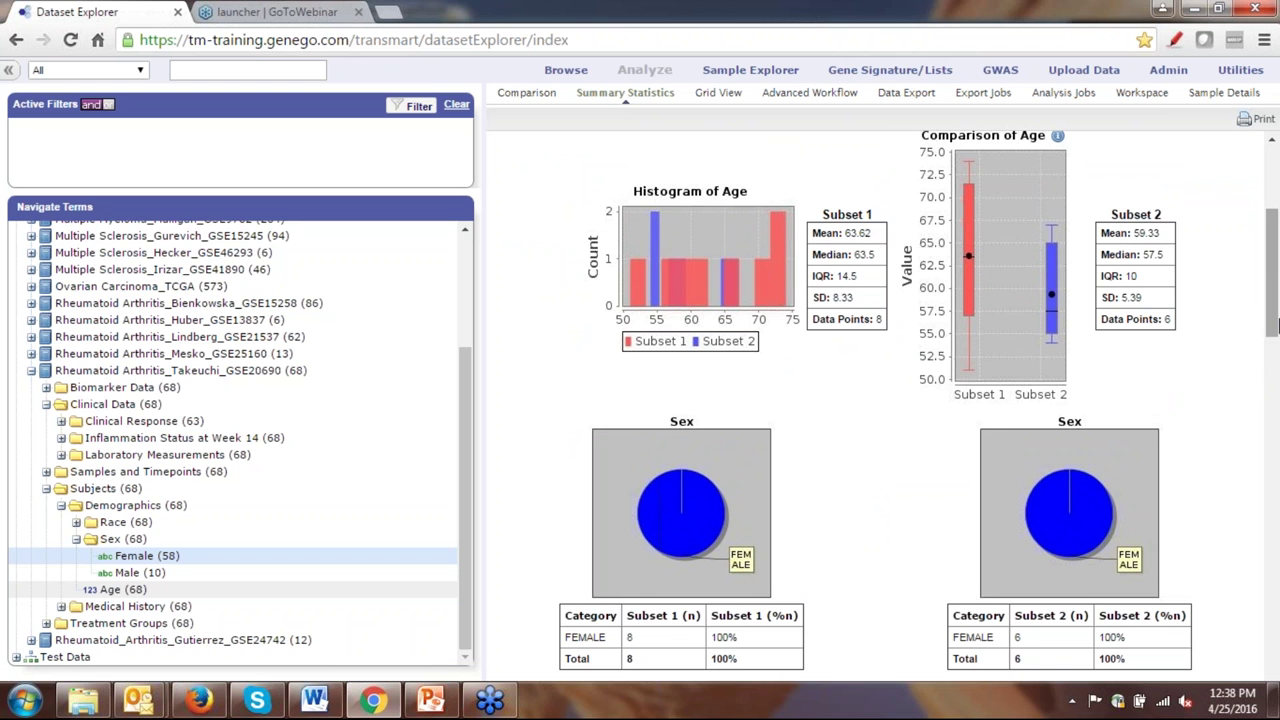
scroll(1274, 289, up, 3)
scroll(1274, 289, up, 2)
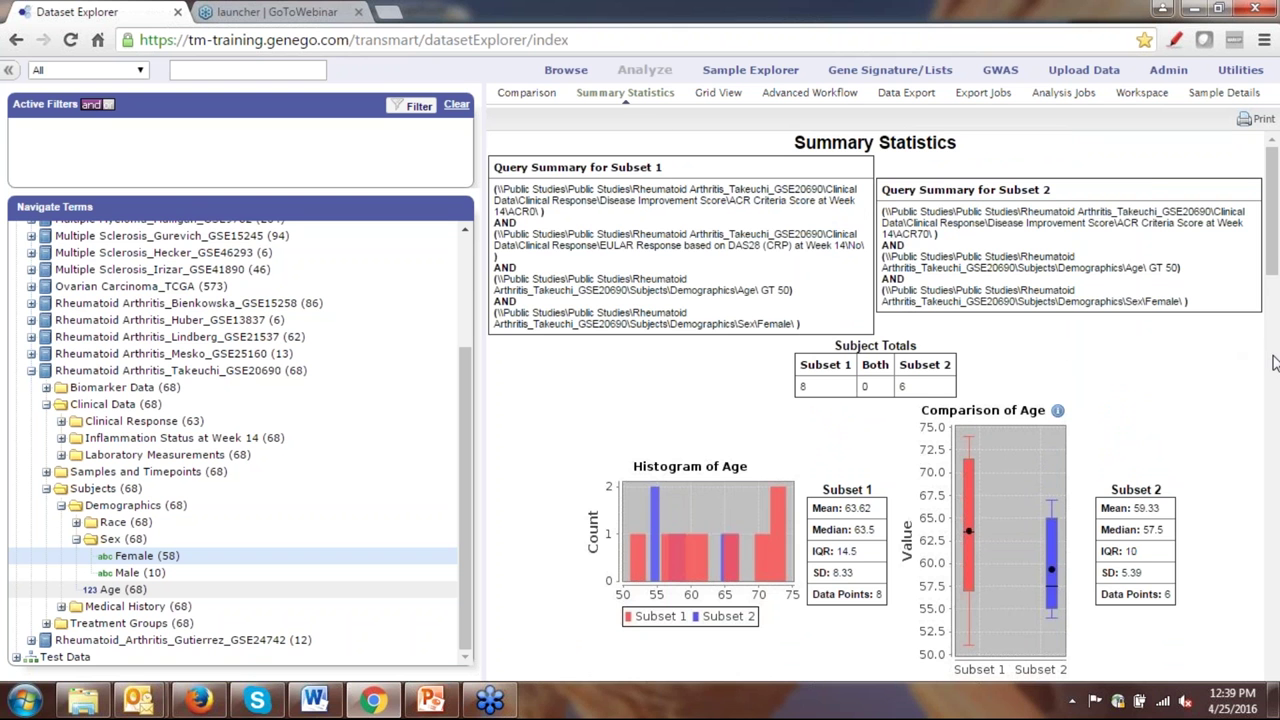
scroll(1274, 362, down, 5)
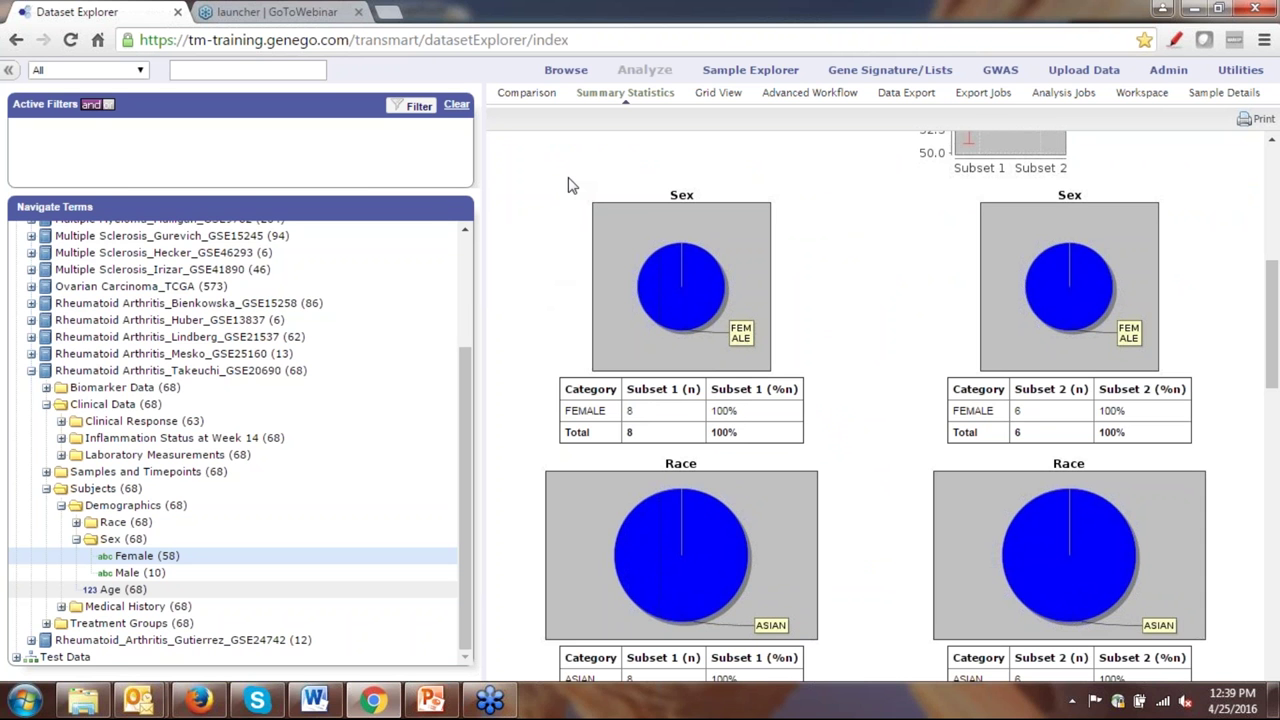
click(528, 95)
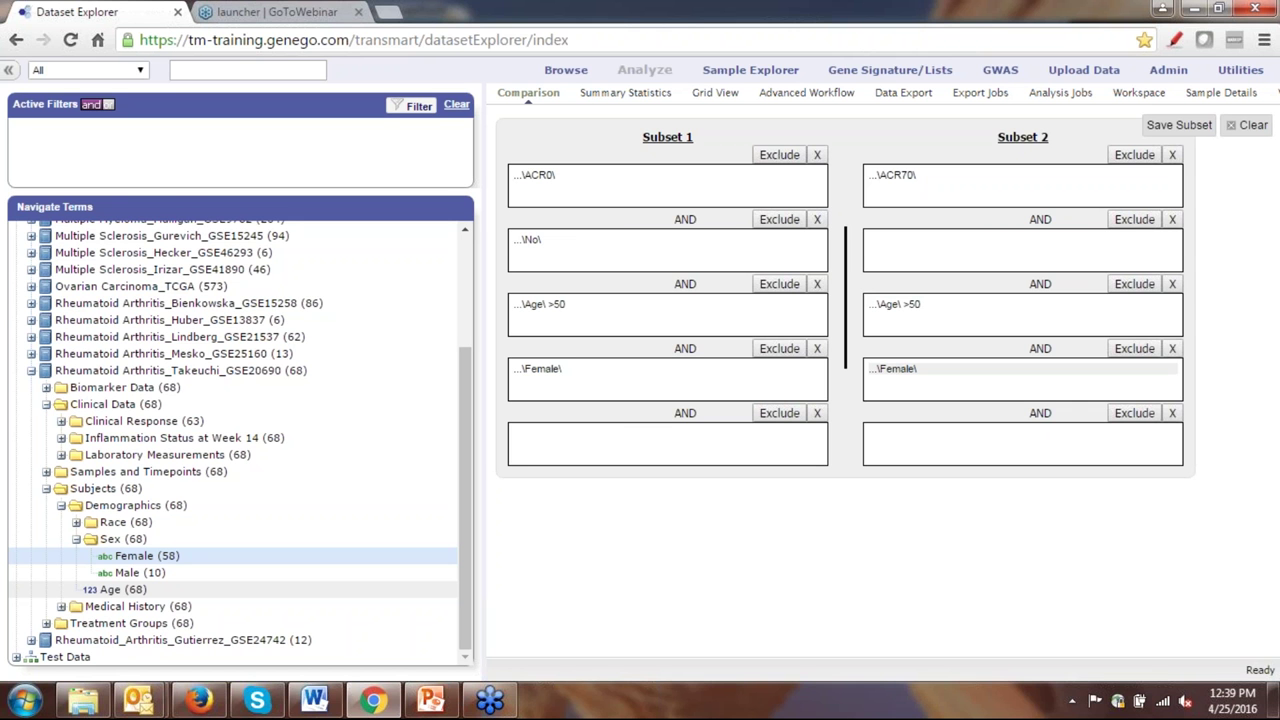
Remove Female from Subset 1, clear the entire analysis, and collapse the Subjects folder.
click(817, 350)
click(1245, 127)
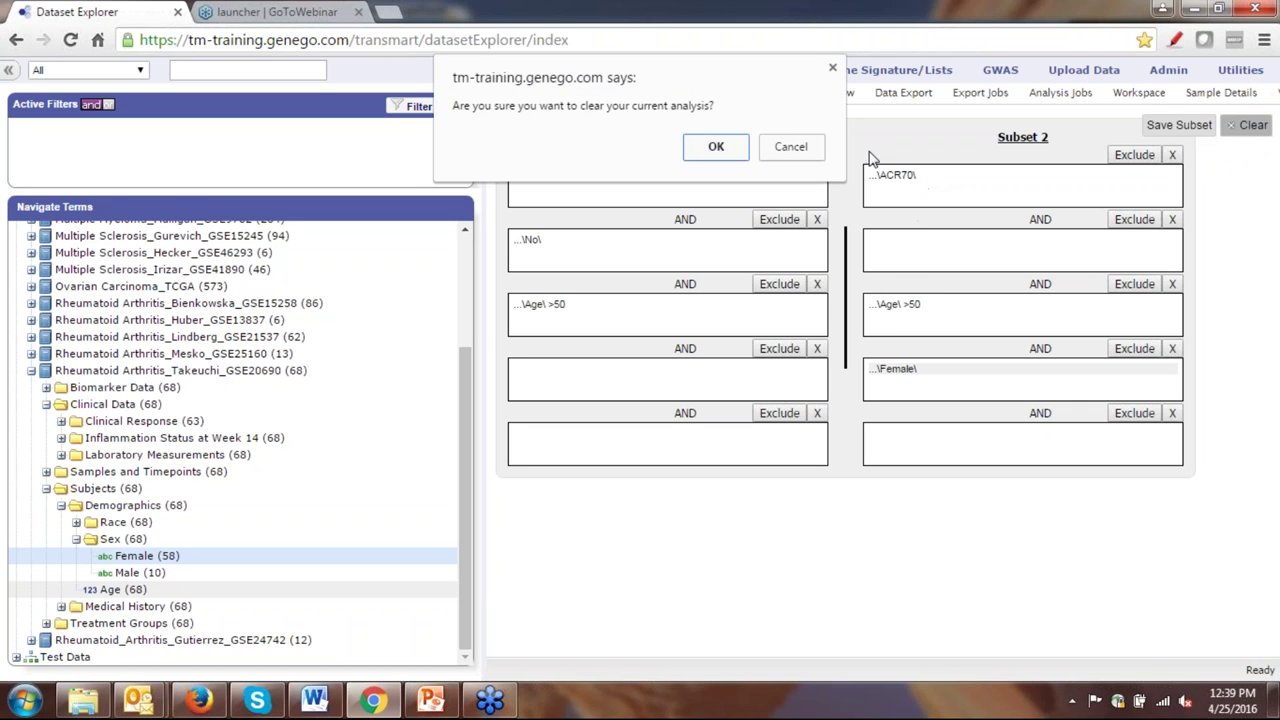
click(718, 148)
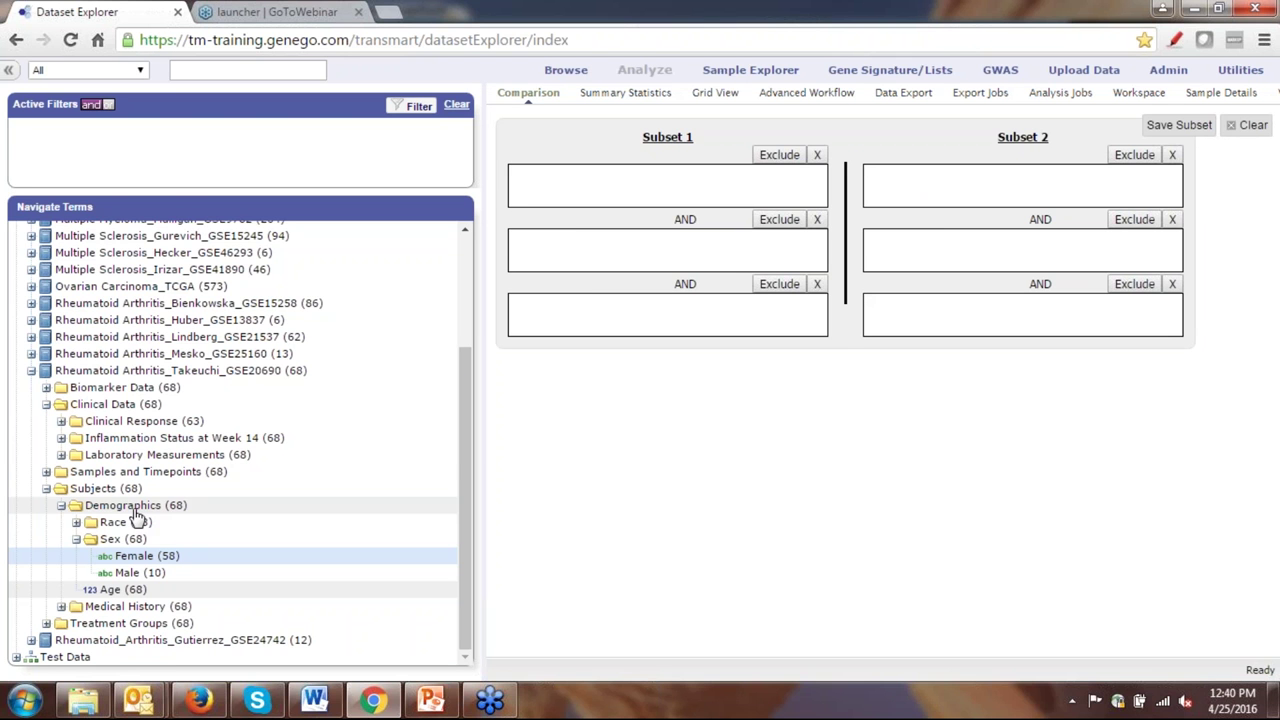
click(46, 489)
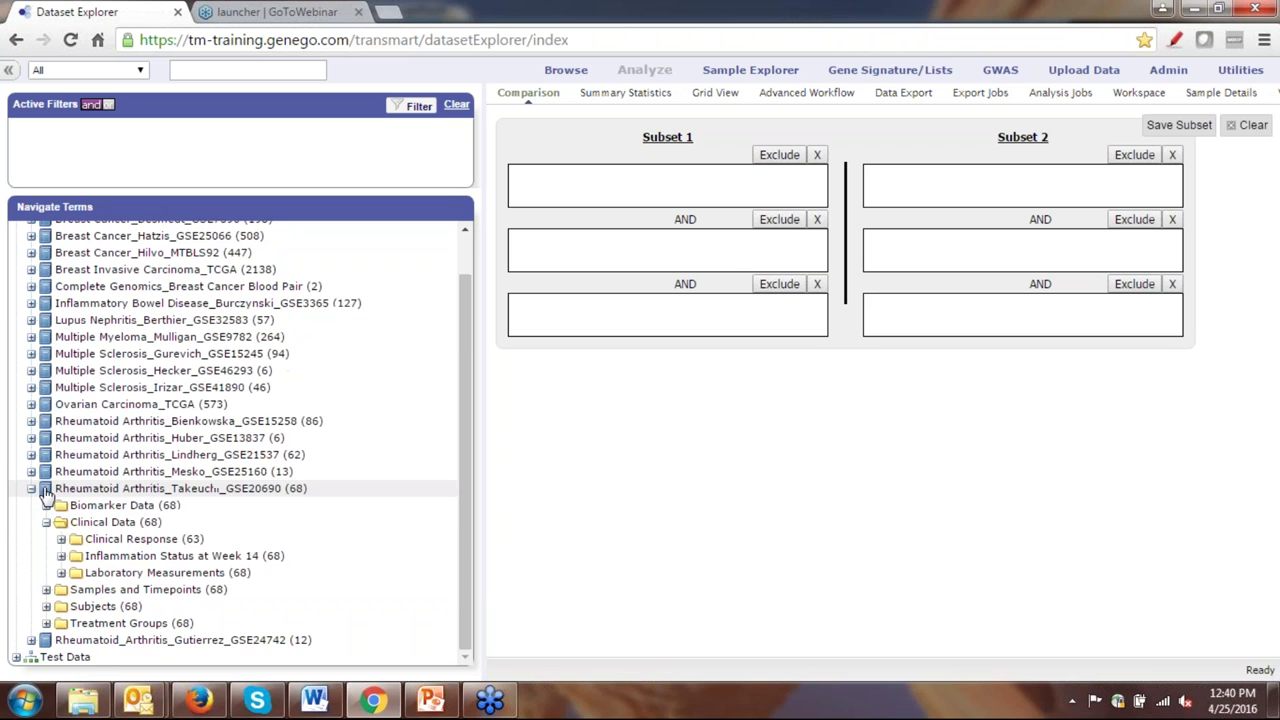
Place ACR0 in Subset 1 and ACR70 in Subset 2 from ACR Criteria Score at Week 14.
click(60, 539)
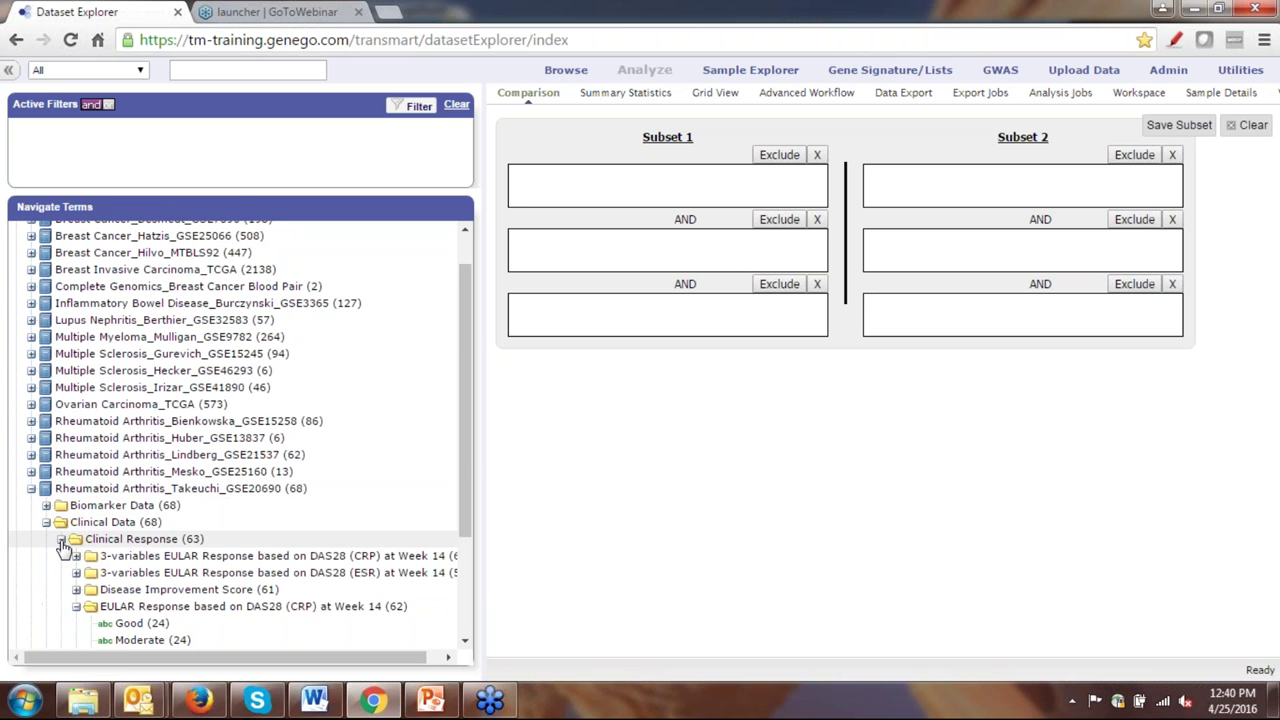
click(76, 606)
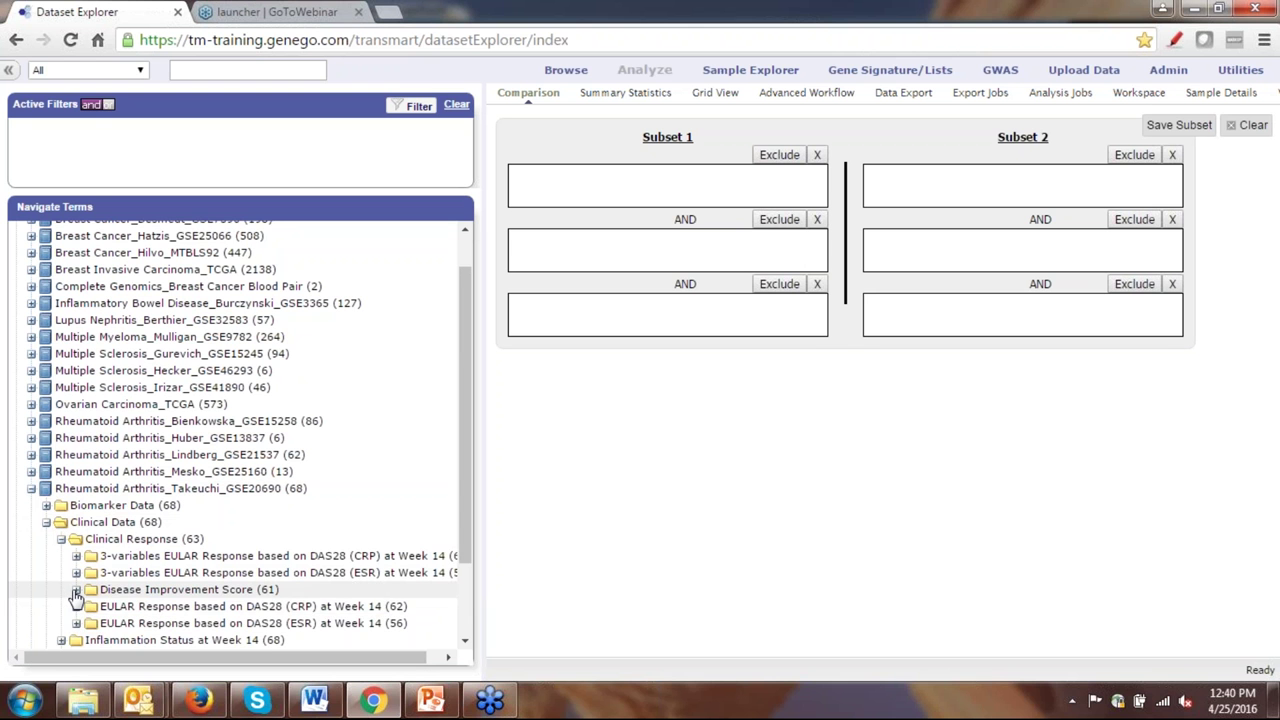
click(76, 590)
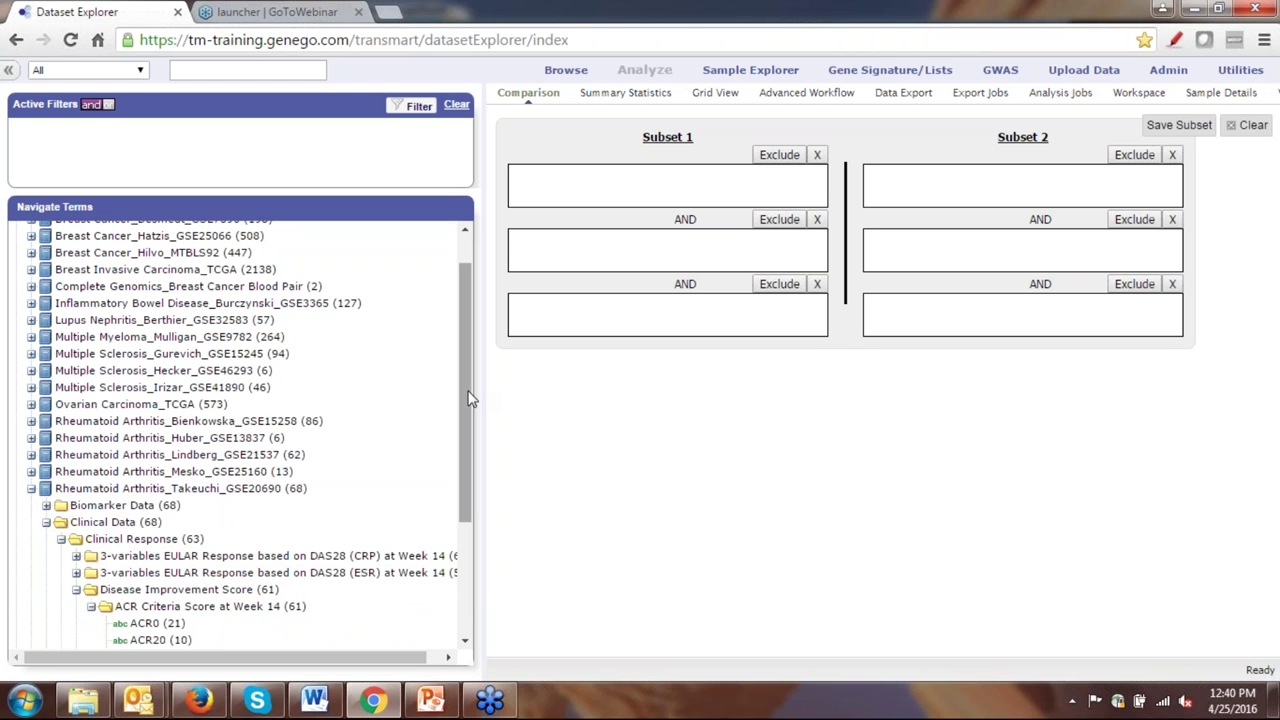
drag(471, 408, 463, 491)
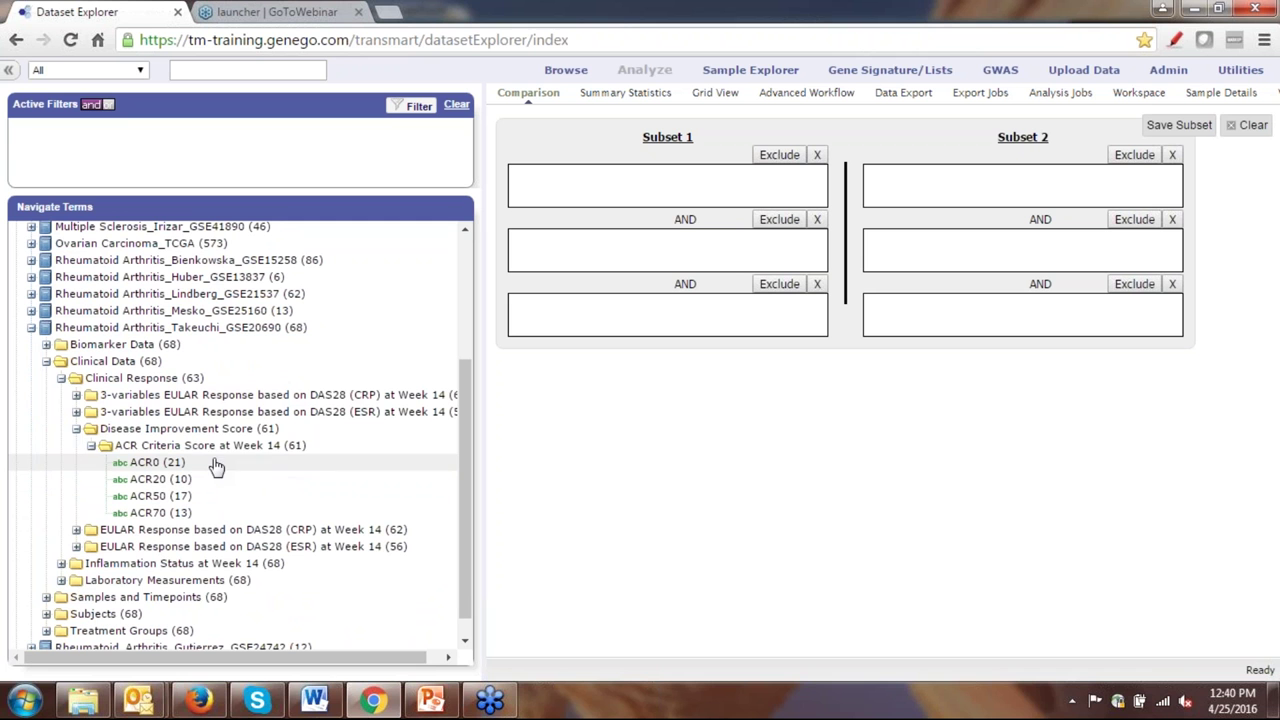
drag(217, 466, 594, 194)
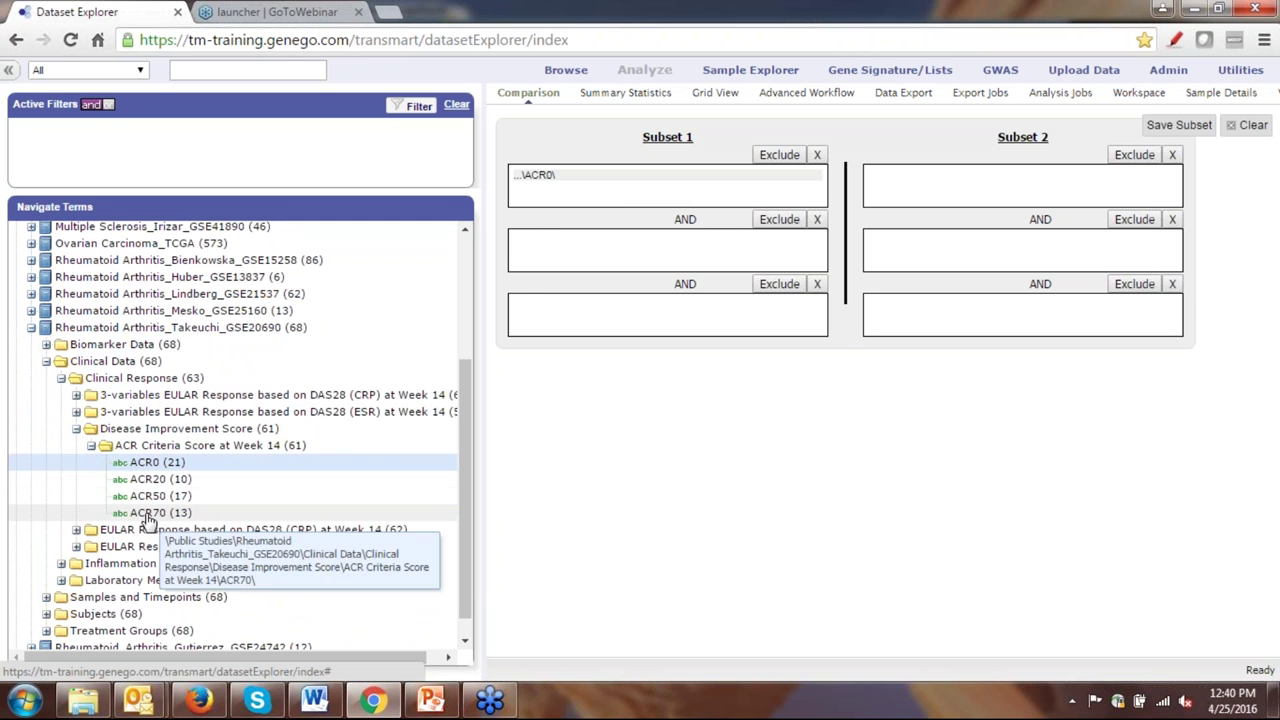
drag(147, 519, 948, 194)
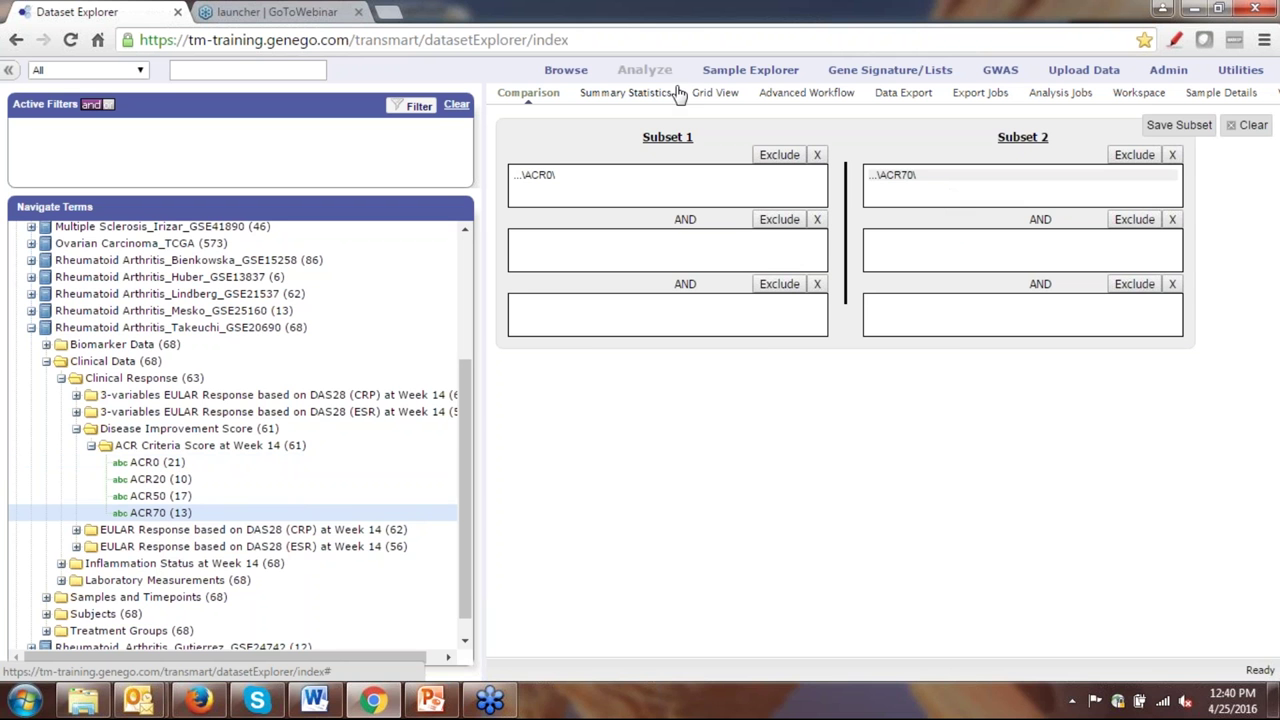
click(636, 93)
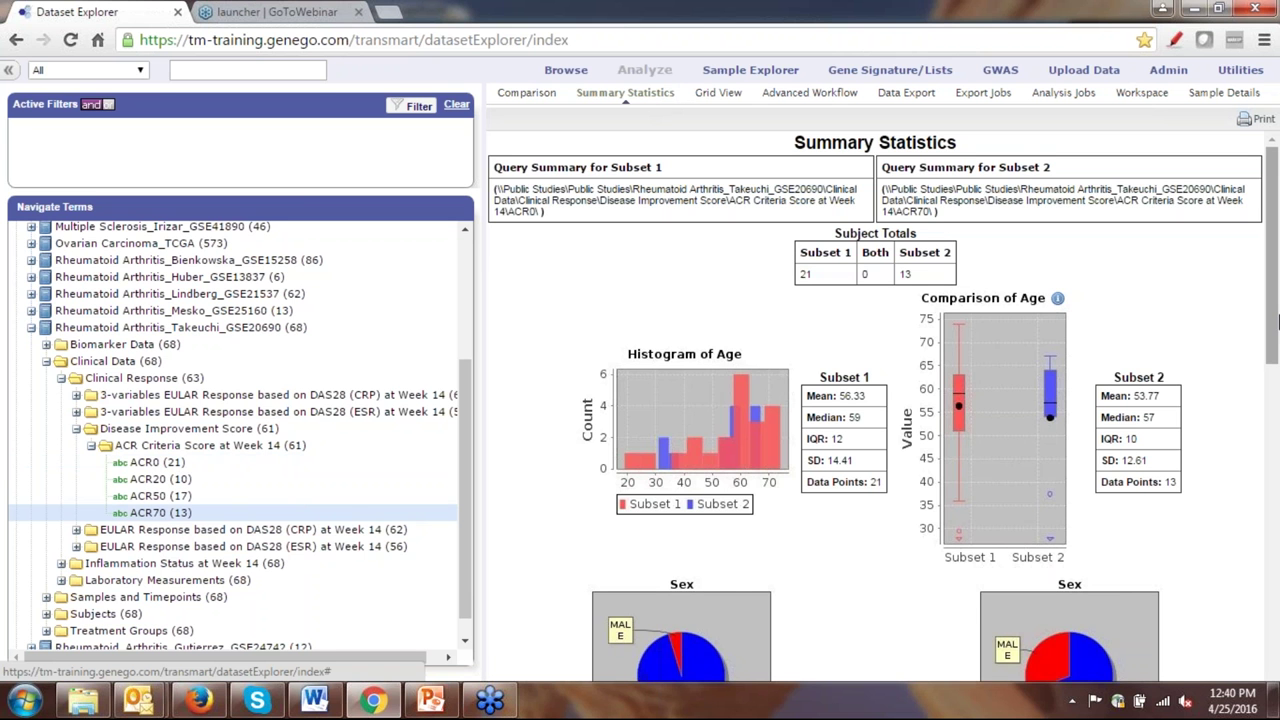
mouse_move(1277, 322)
mouse_down()
mouse_move(1263, 490)
mouse_move(1277, 327)
mouse_up()
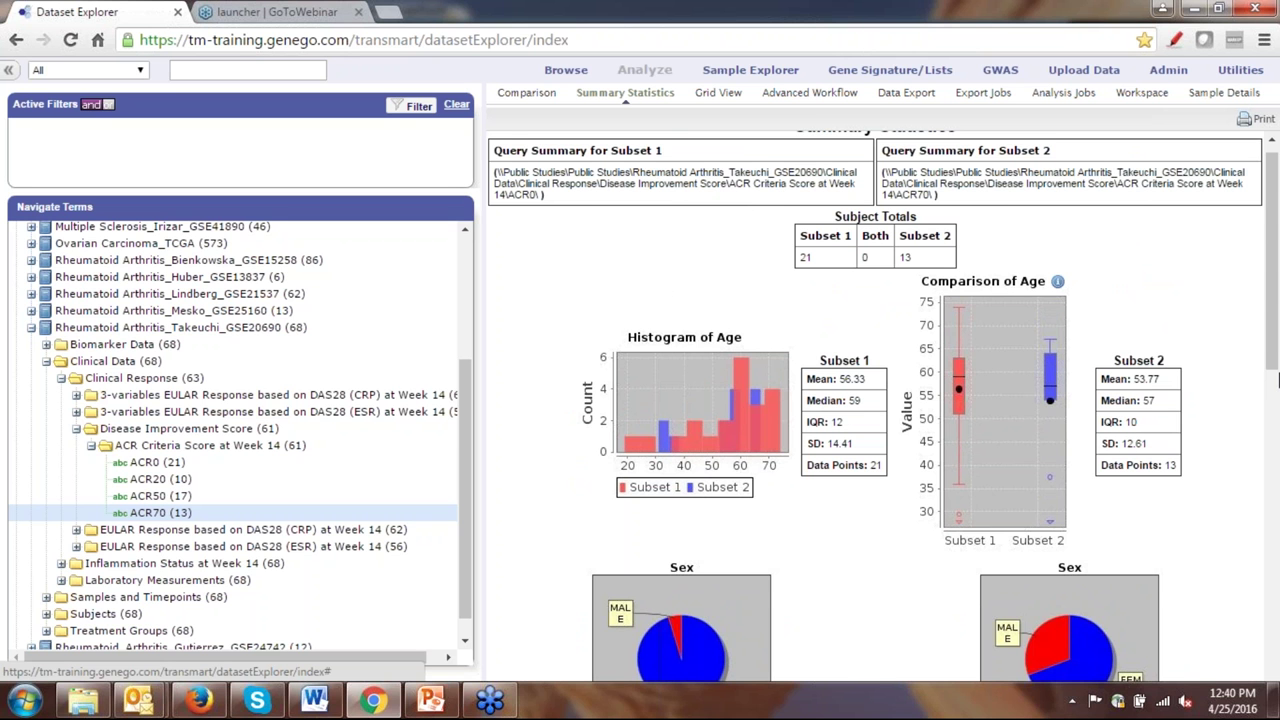
drag(1274, 368, 1274, 351)
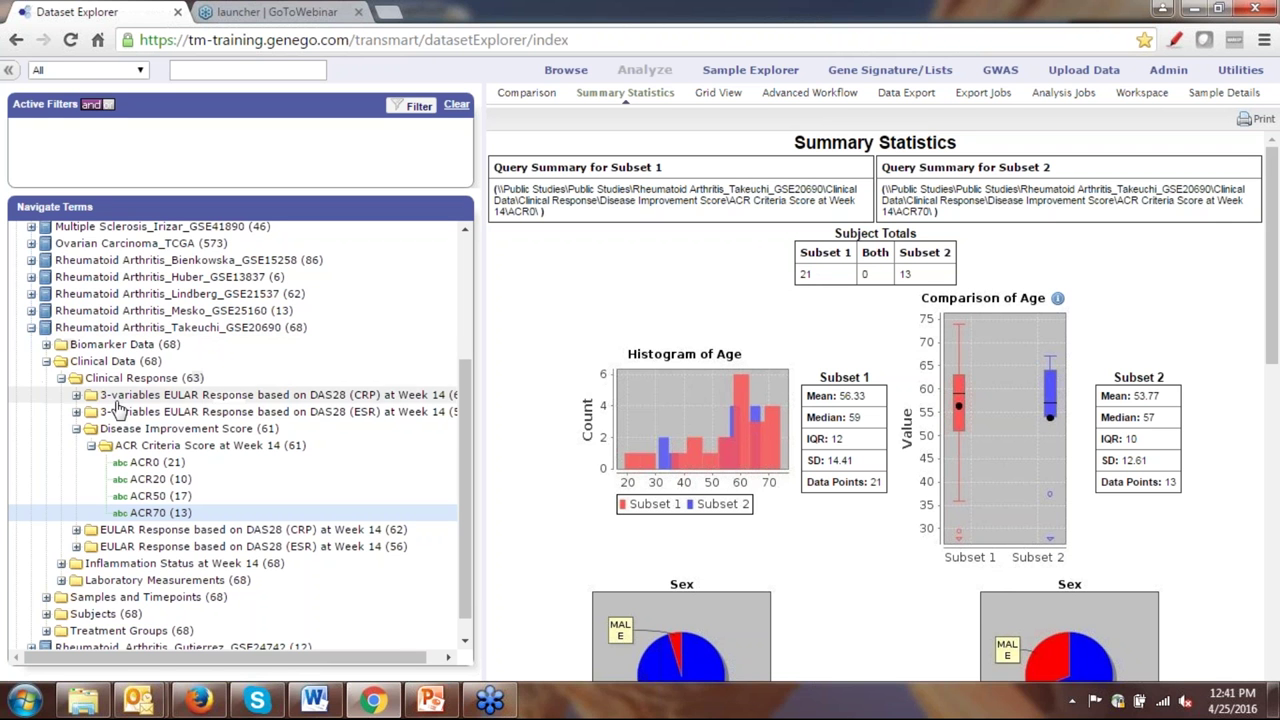
Add EULAR Response (CRP) Week 14 to summary statistics: ACR0 mostly No, ACR70 mostly Good, p=0.00042513.
click(77, 430)
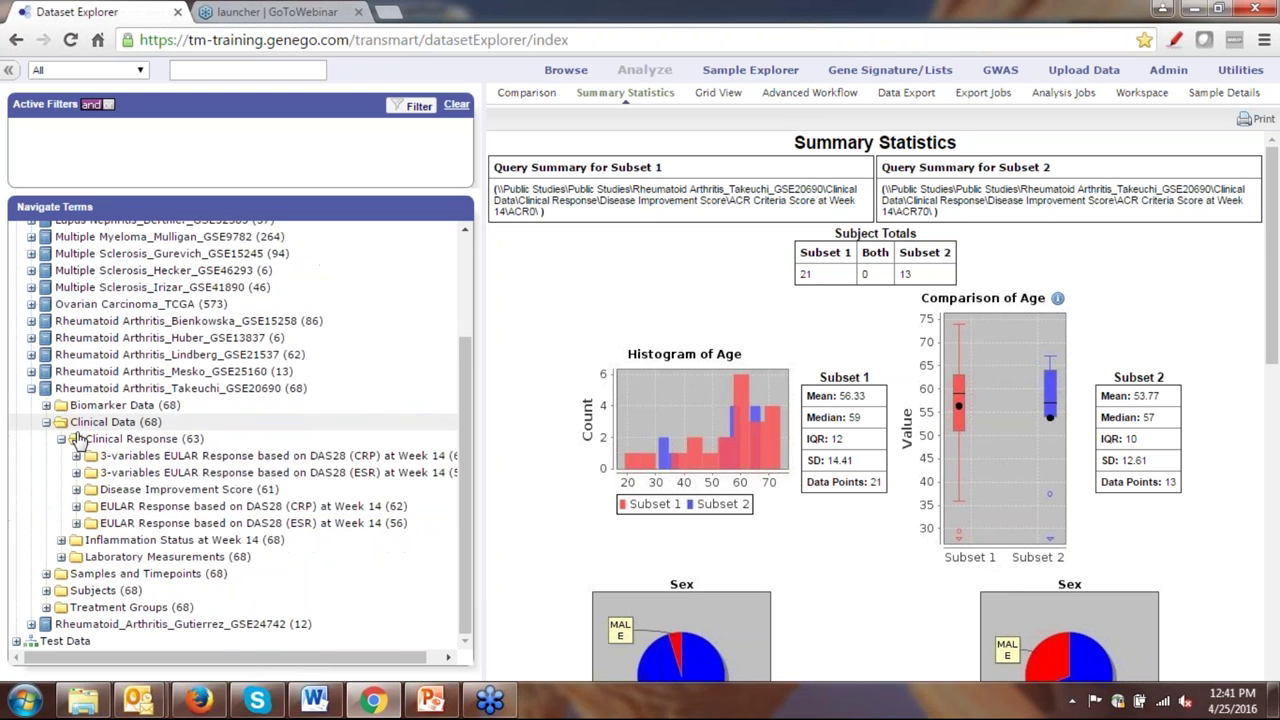
click(76, 457)
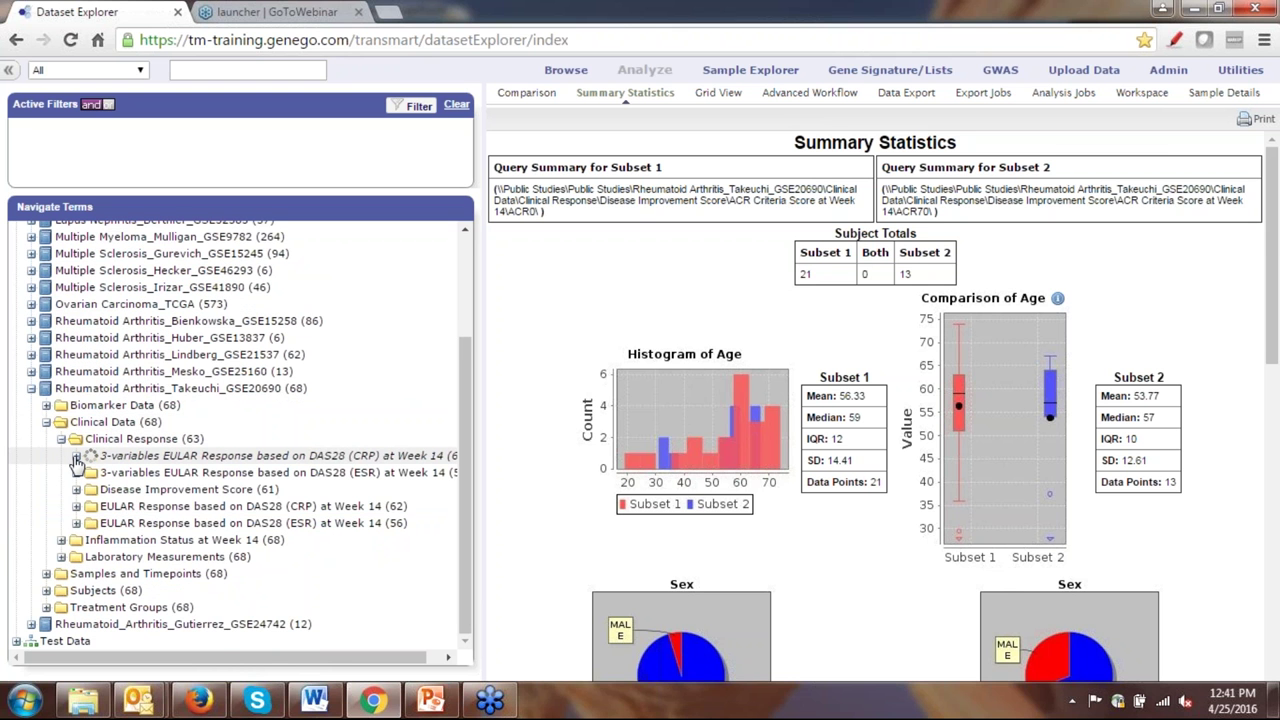
drag(118, 458, 559, 309)
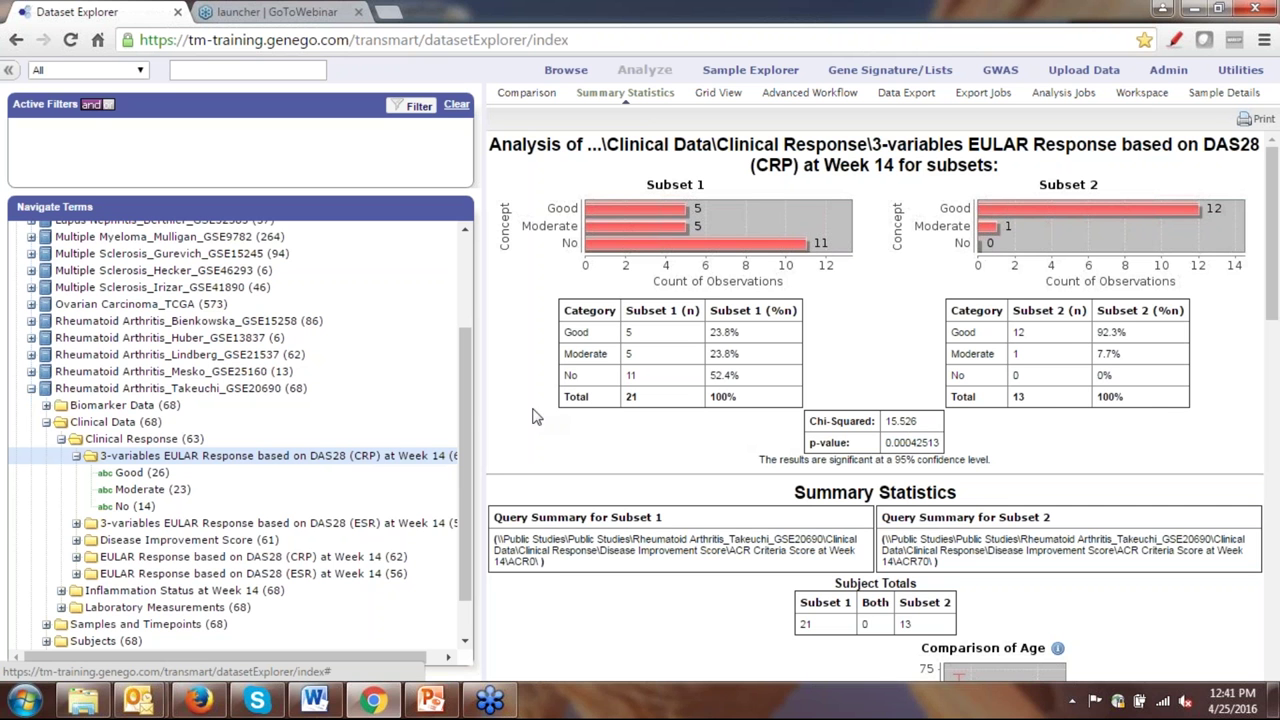
drag(463, 394, 461, 426)
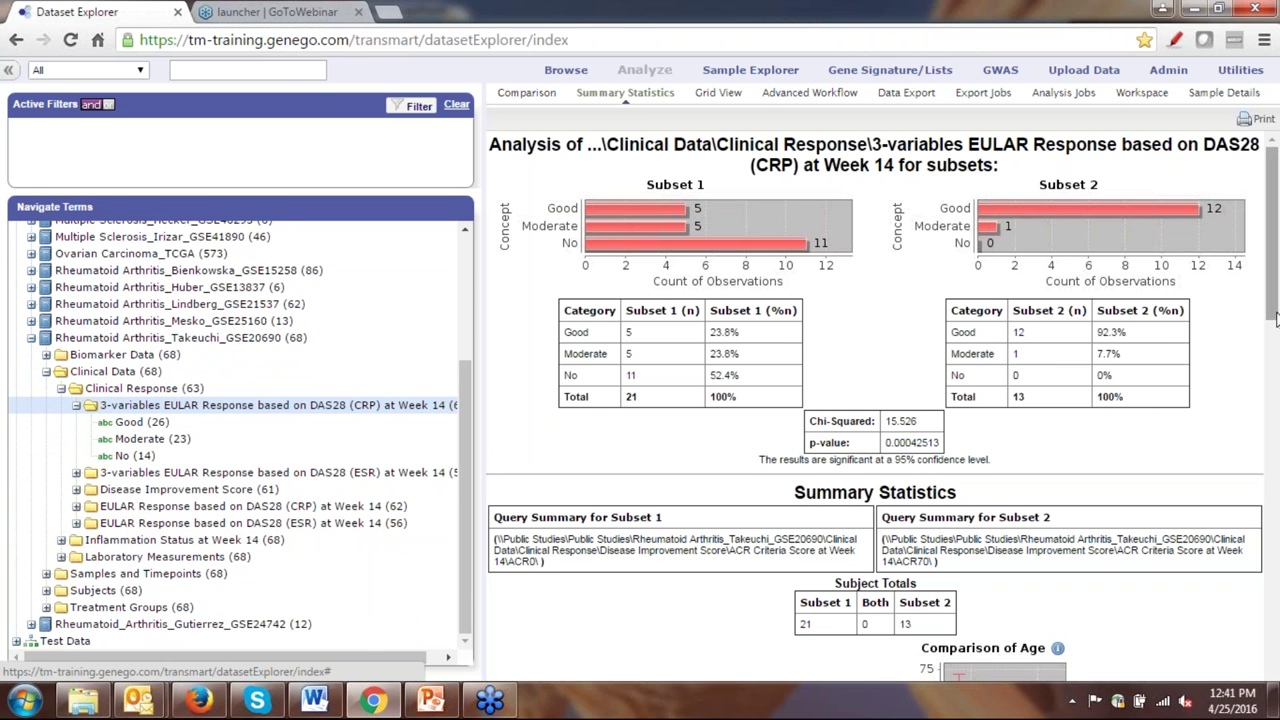
mouse_move(1274, 320)
mouse_down()
mouse_move(1270, 393)
mouse_move(1274, 316)
mouse_up()
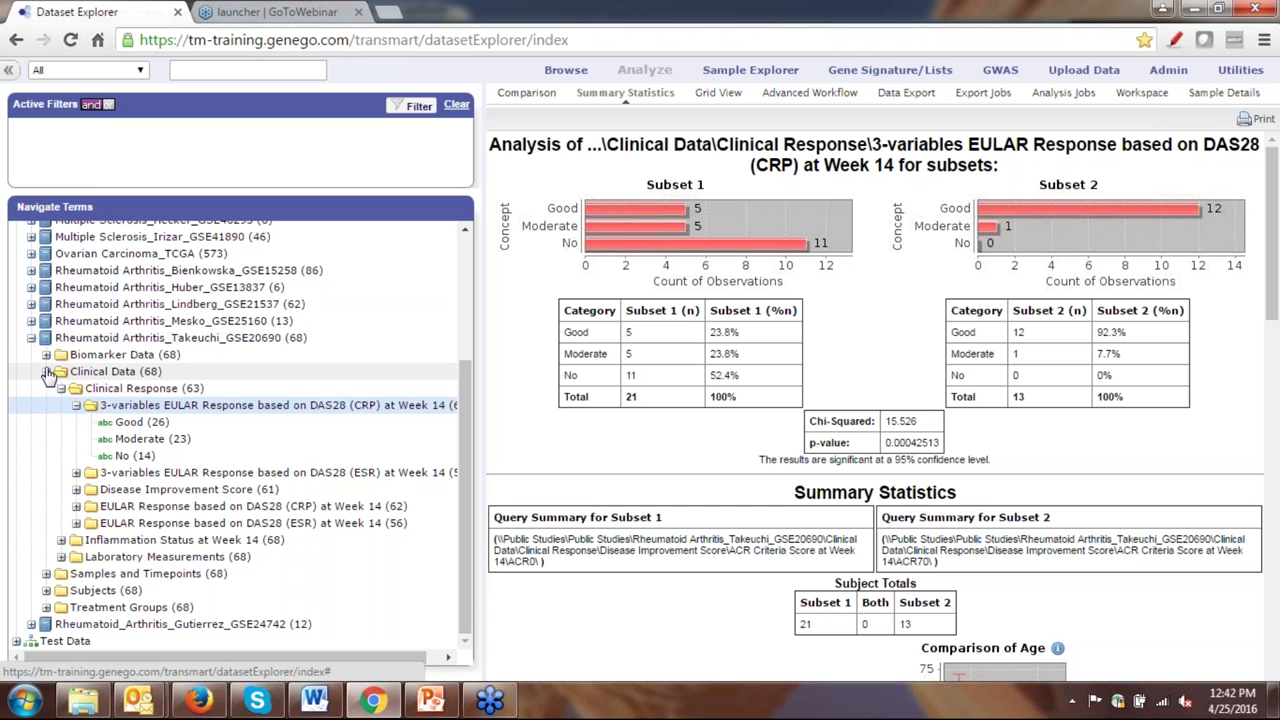
Add Serum CRP (mg/dl) Week 14 comparison: mean 1.72 versus 0.28, t=3.1773, p=0.0045634.
scroll(47, 380, up, 4)
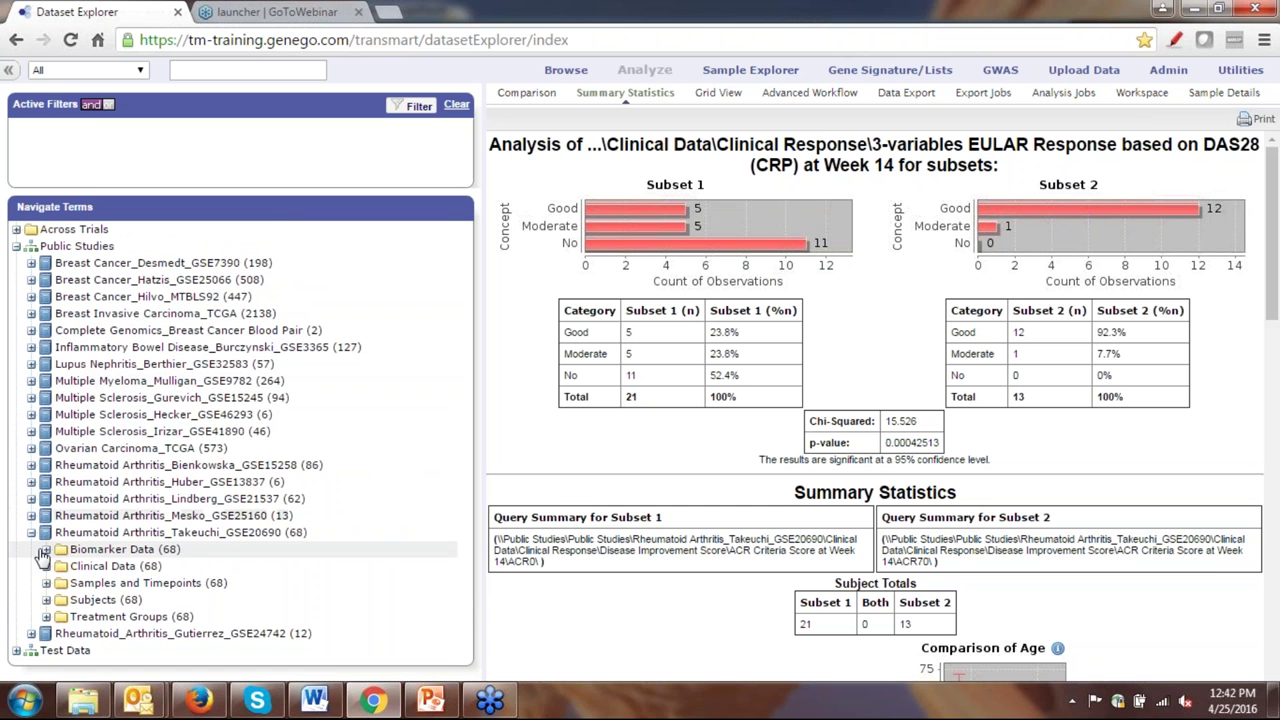
click(76, 600)
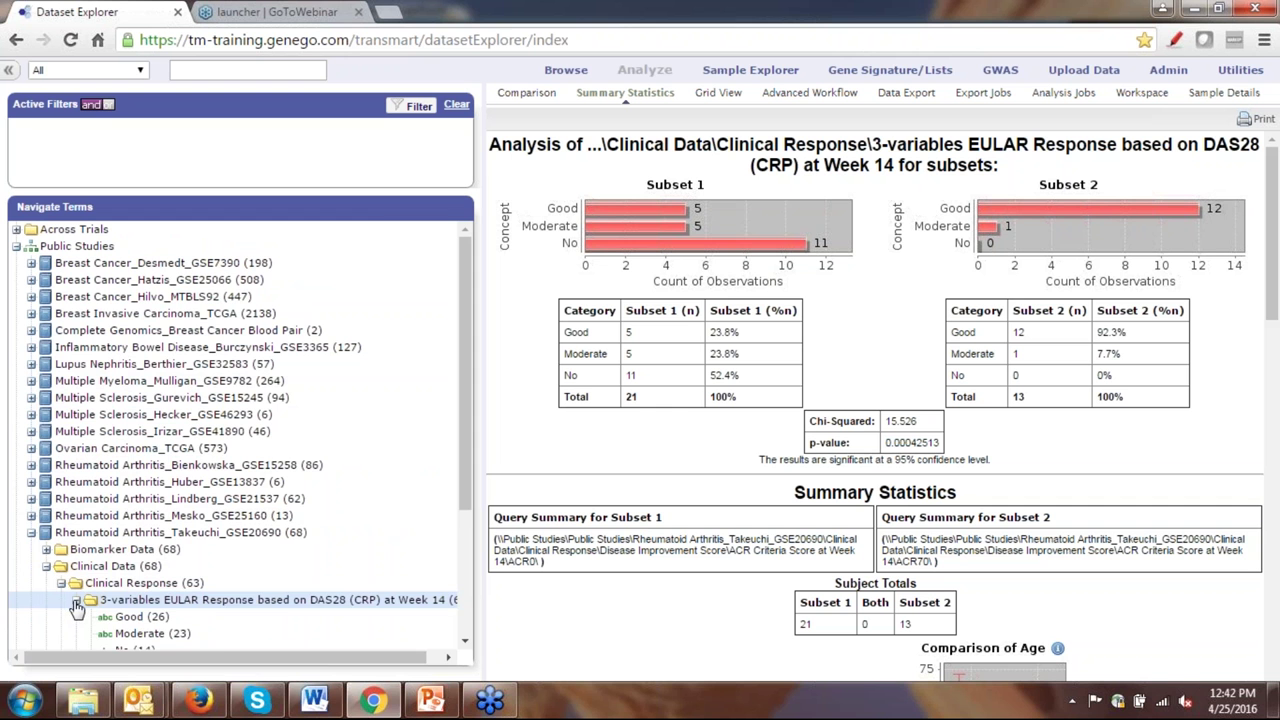
click(61, 584)
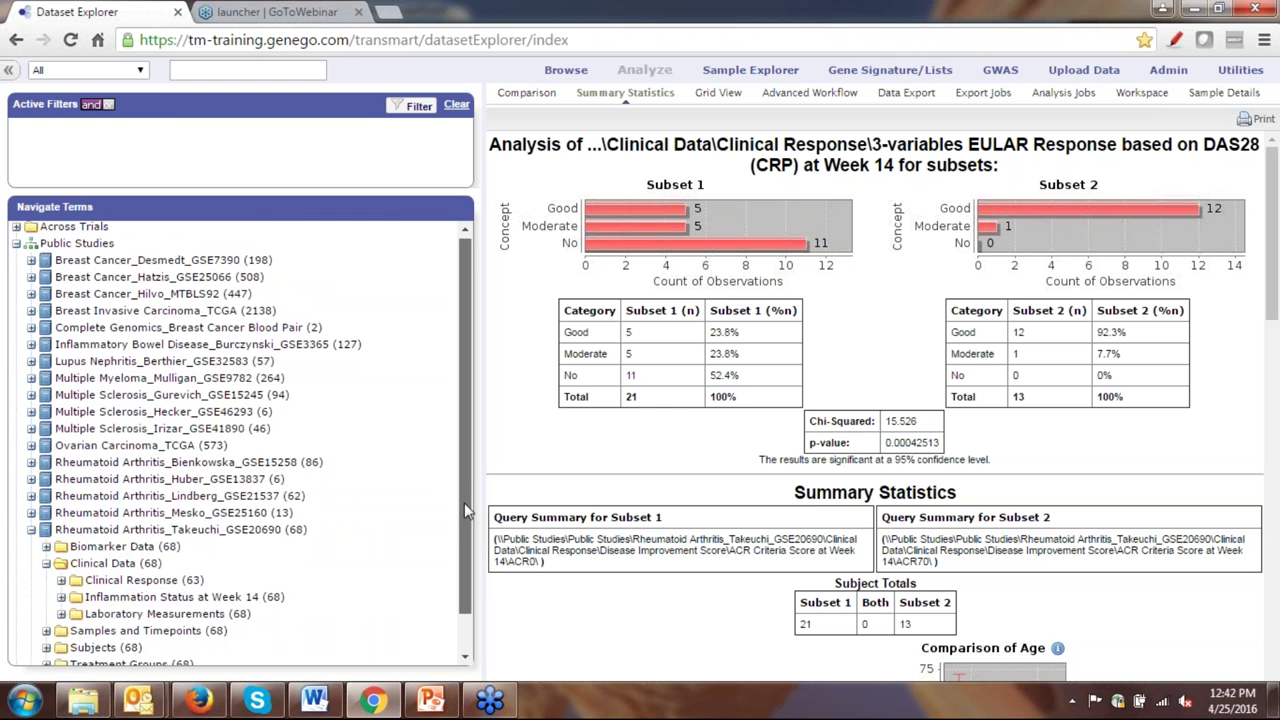
scroll(464, 503, down, 1)
click(61, 572)
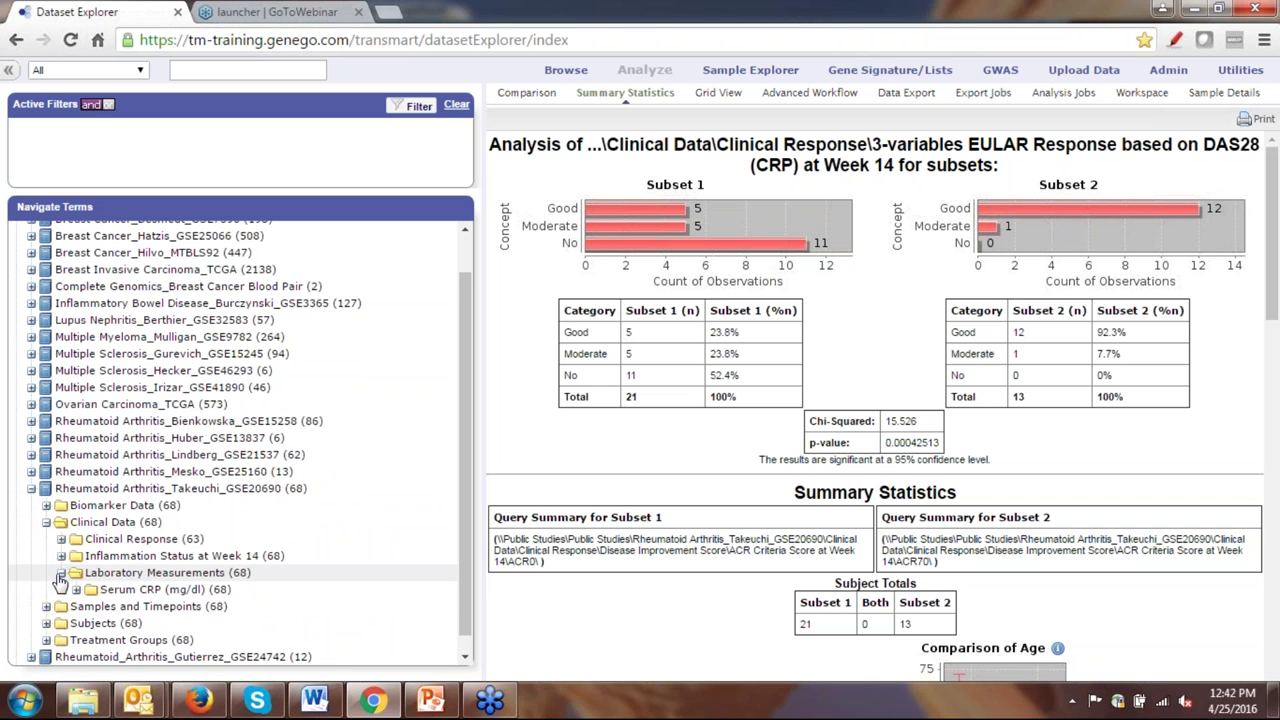
click(76, 590)
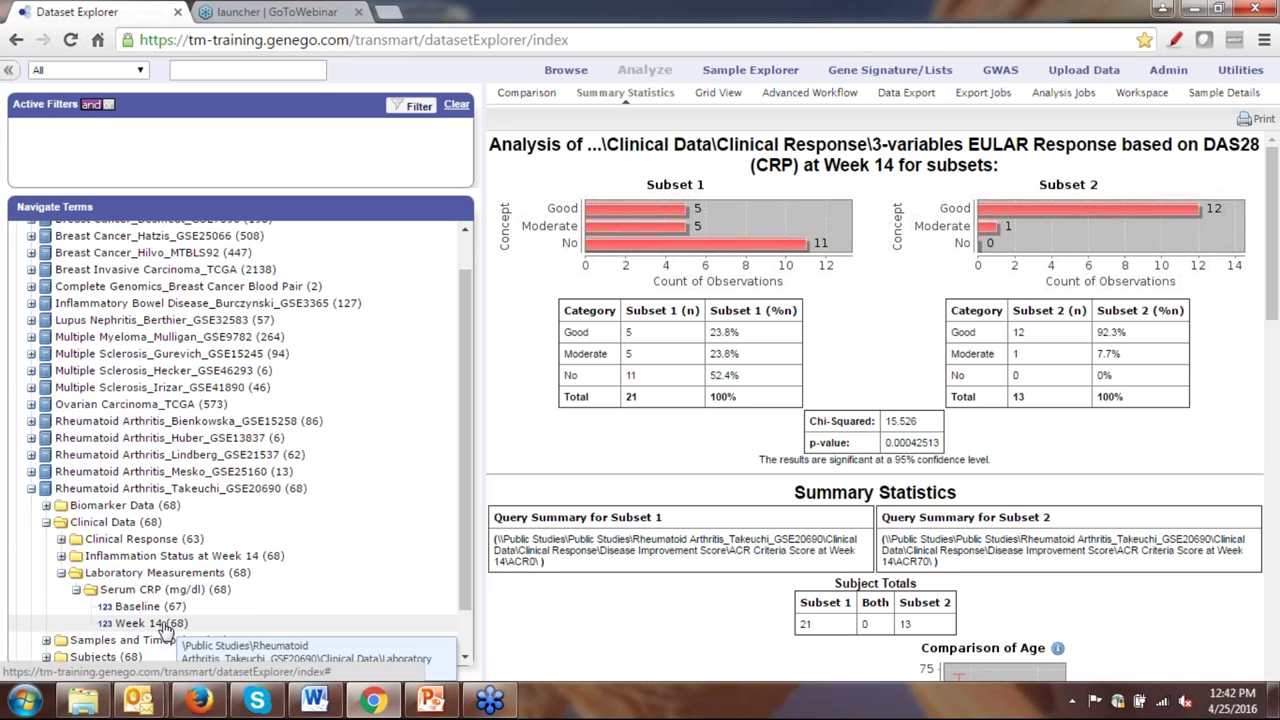
drag(152, 626, 548, 451)
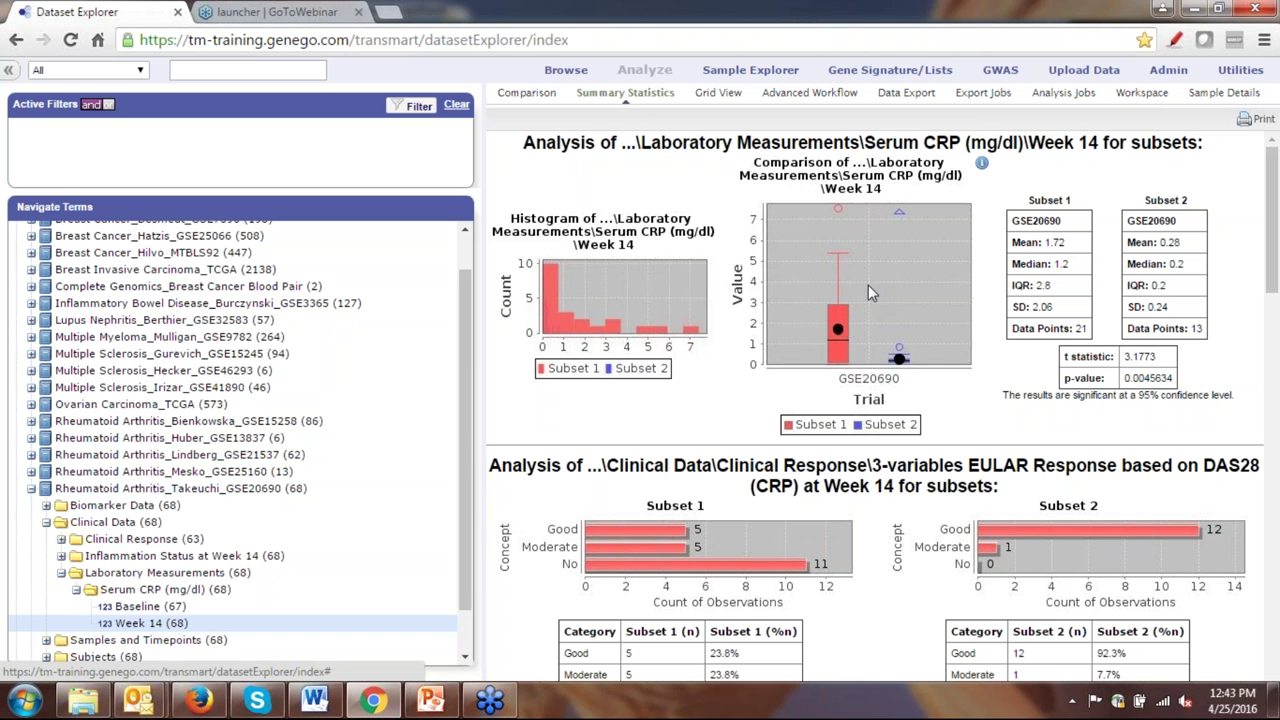
scroll(874, 366, down, 5)
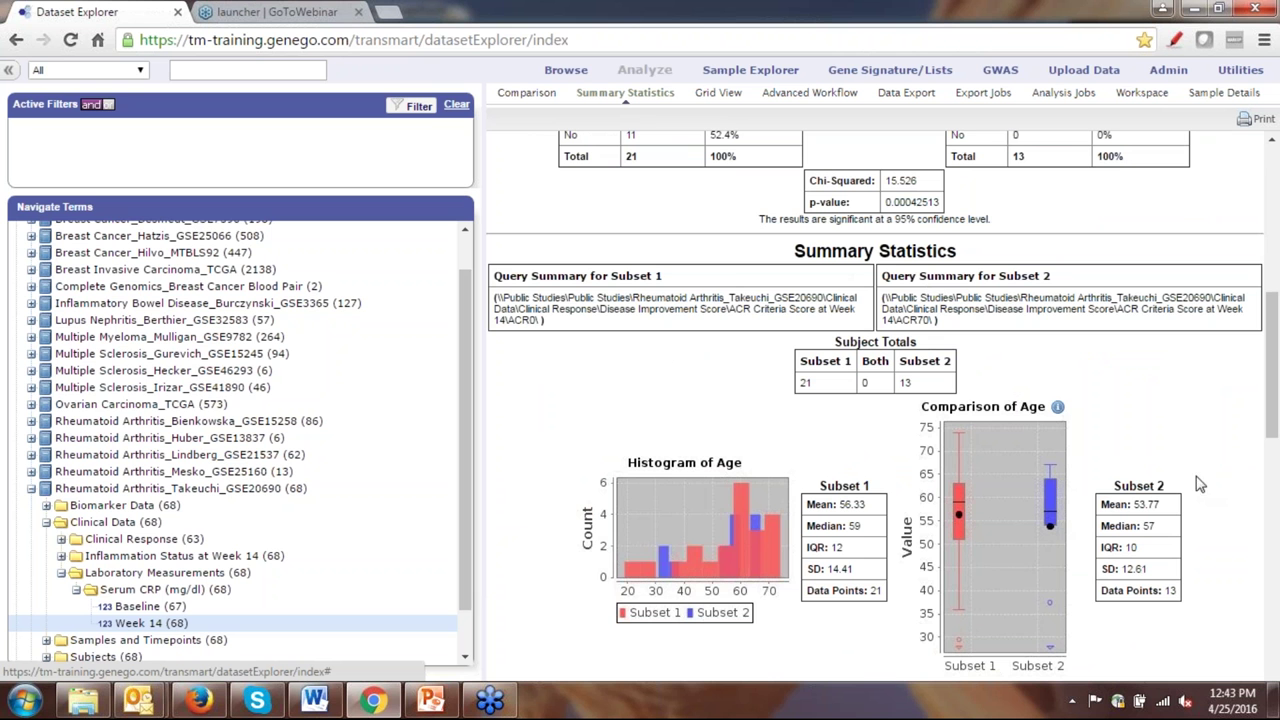
drag(1272, 418, 1274, 258)
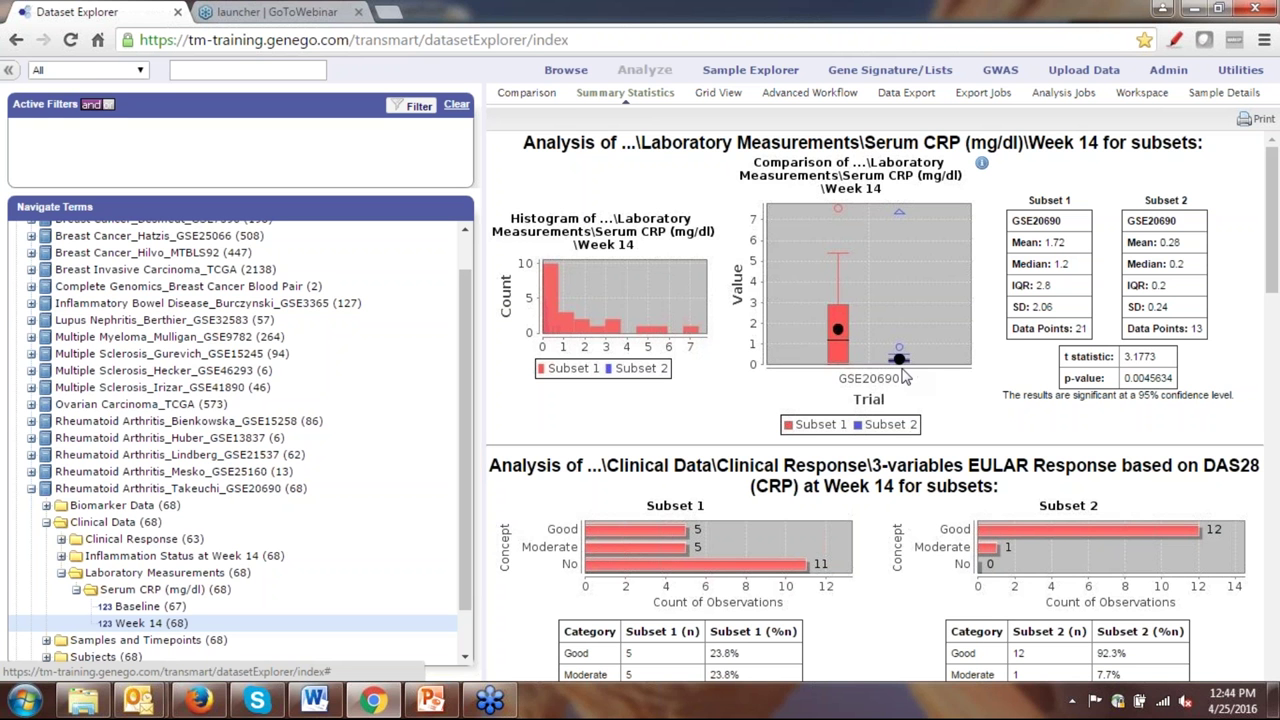
Collapse Clinical Data, expand Biomarker Data to Agilent-014850 Blood (68), and widen the study tree panel.
click(61, 573)
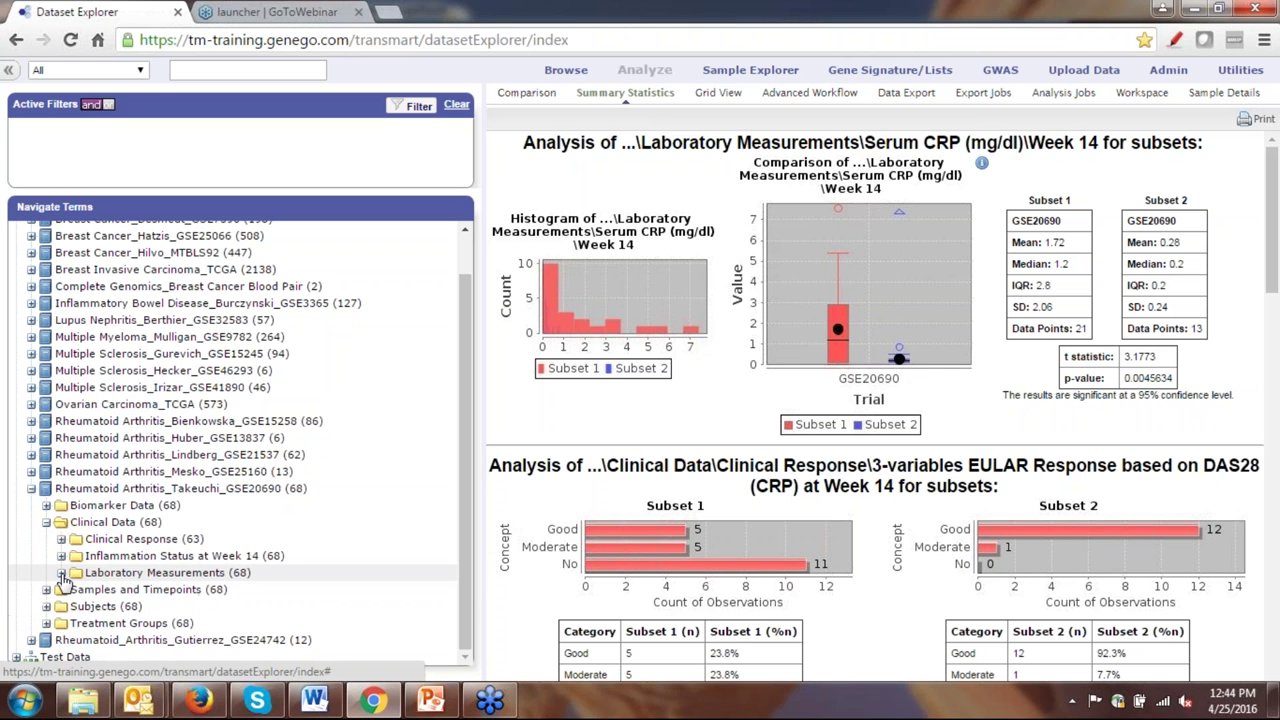
click(46, 523)
click(46, 549)
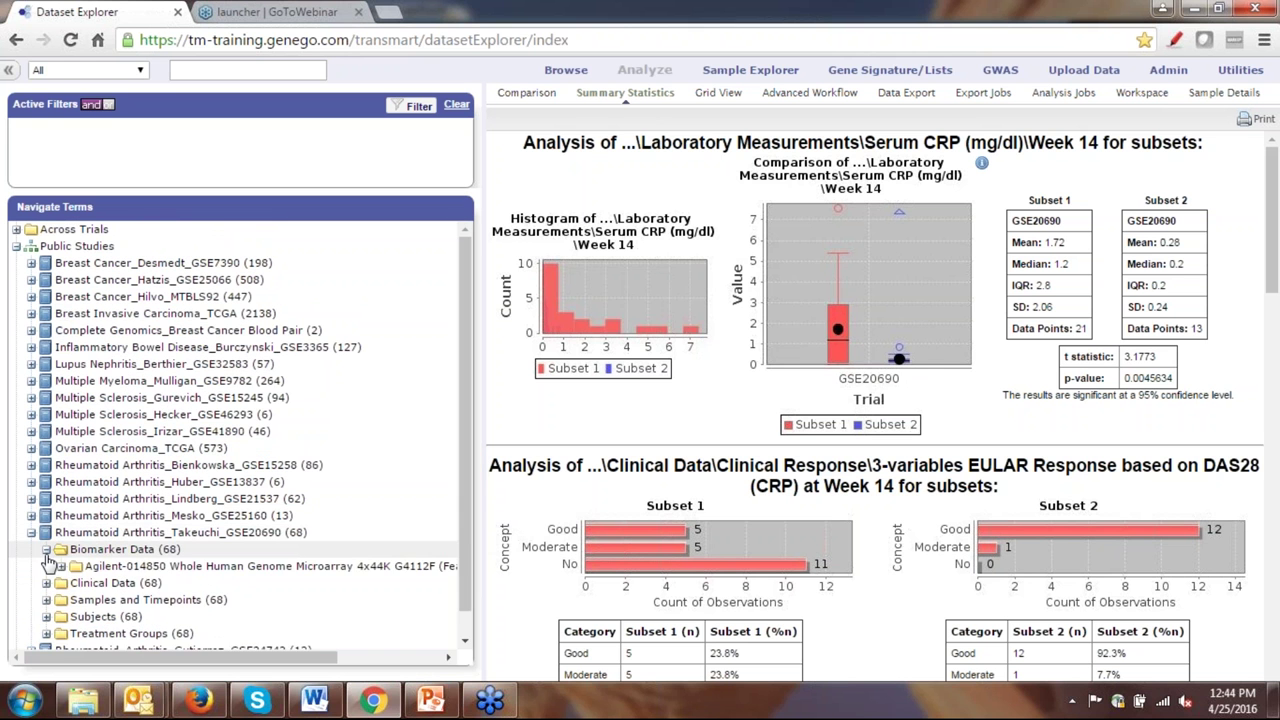
click(61, 566)
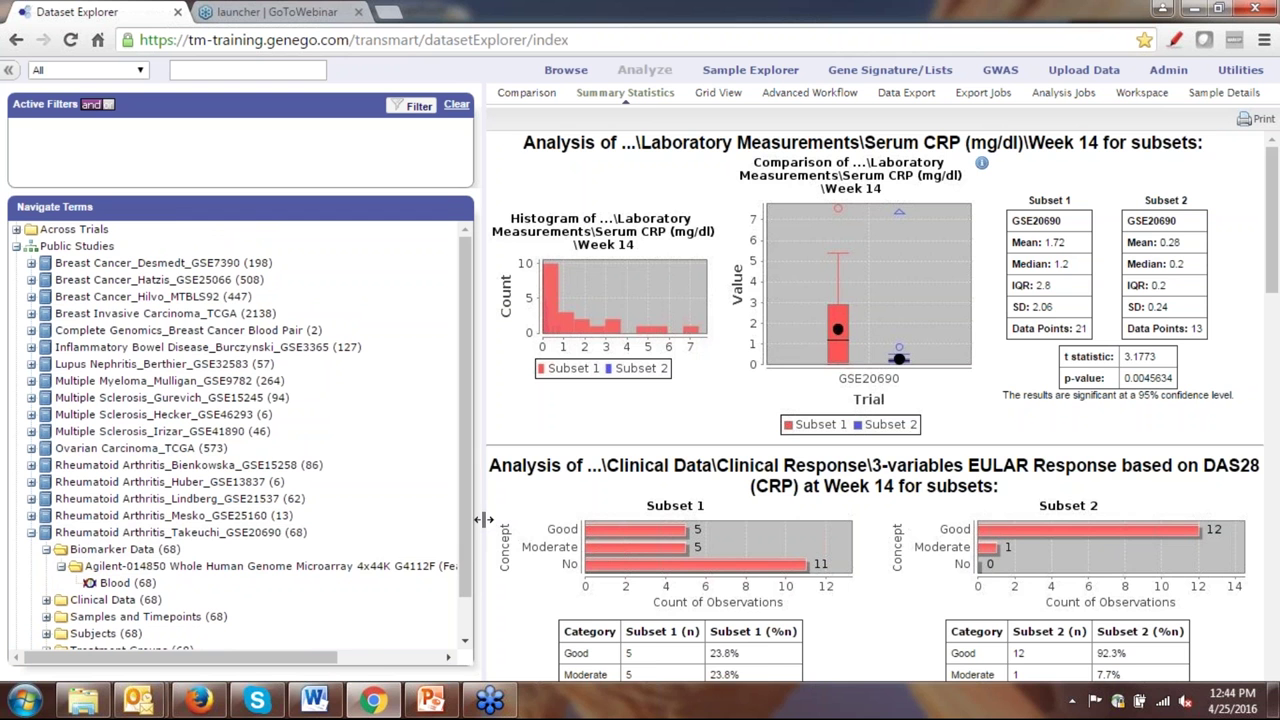
drag(485, 519, 536, 529)
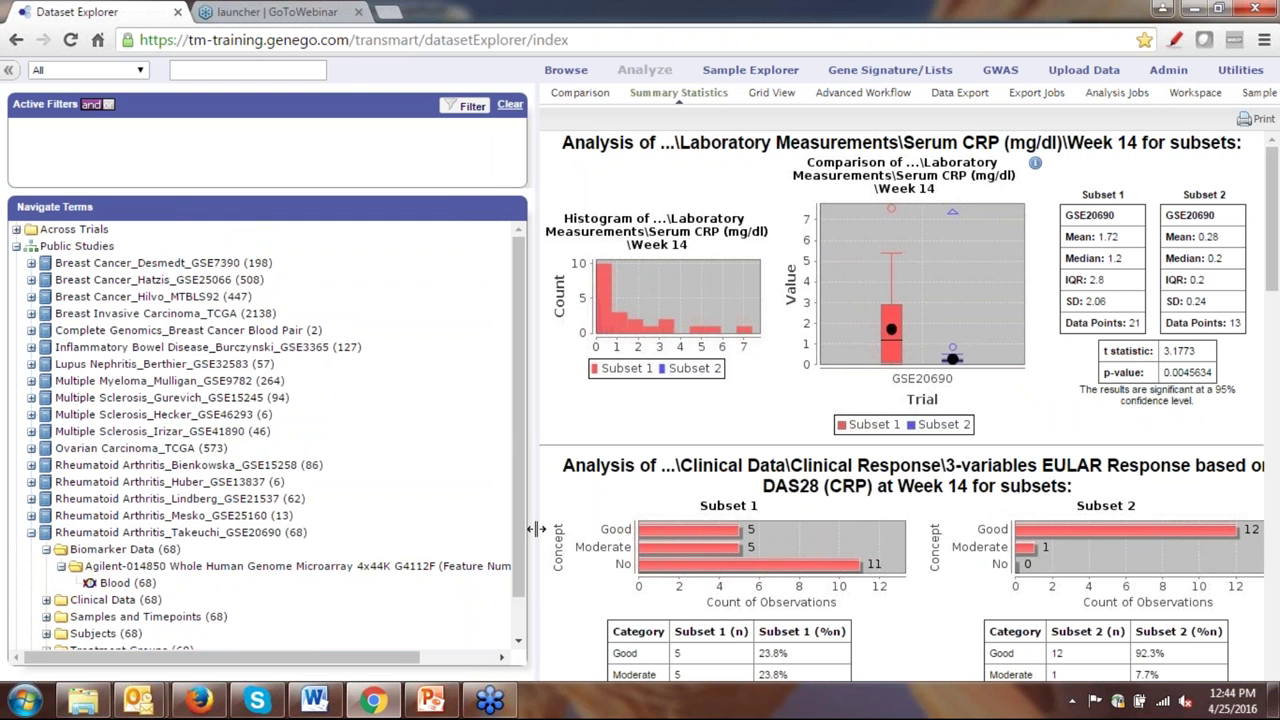
Go to Advanced Workflow and list the available analysis types for the ACR0 and ACR70 cohorts.
click(885, 95)
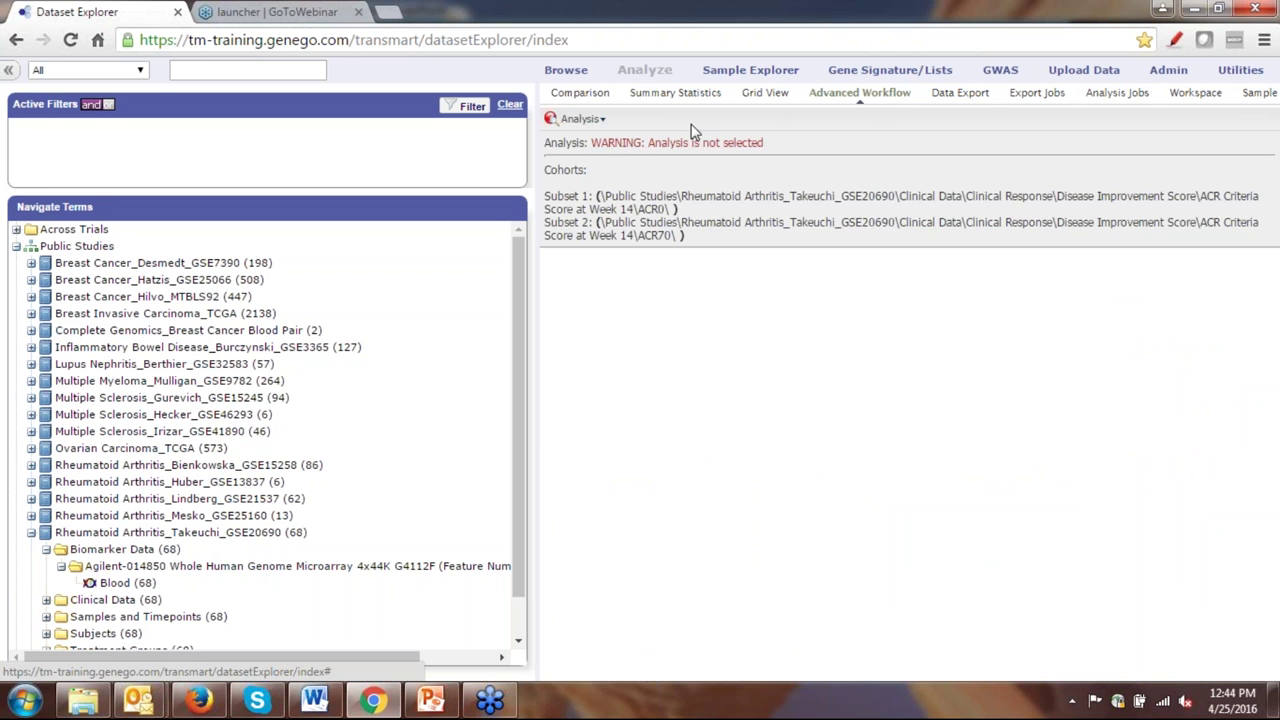
click(603, 122)
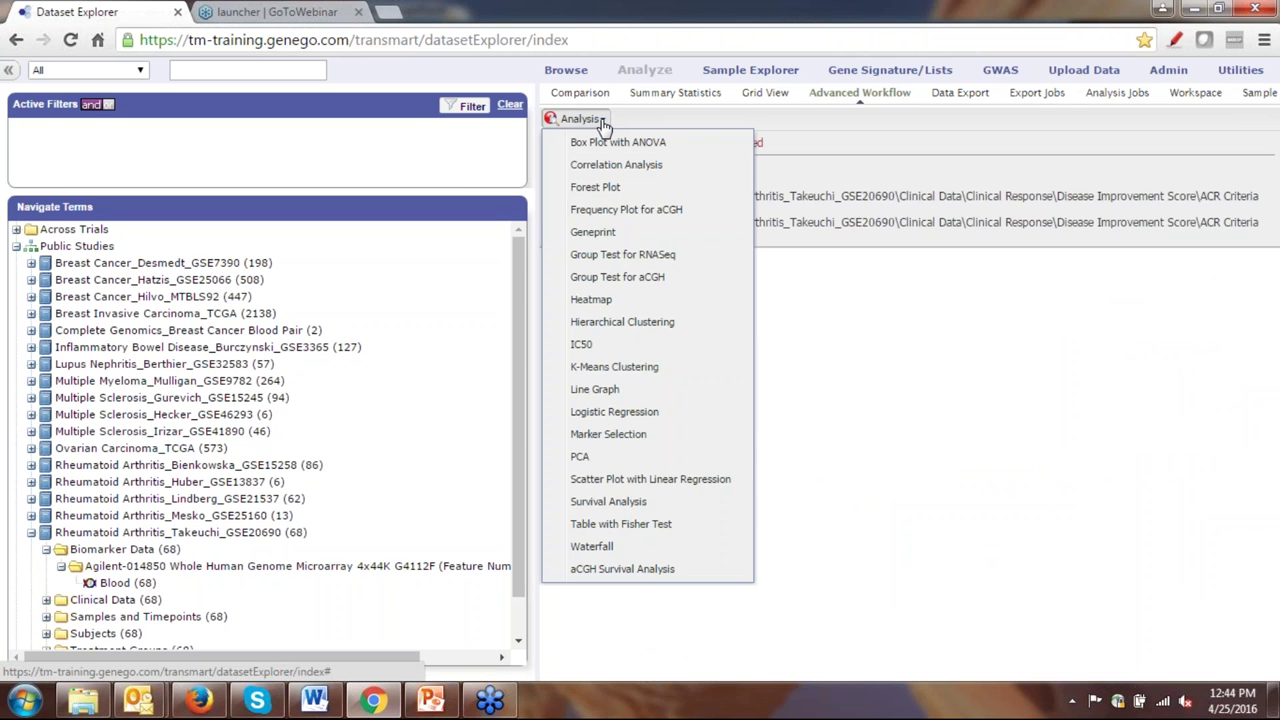
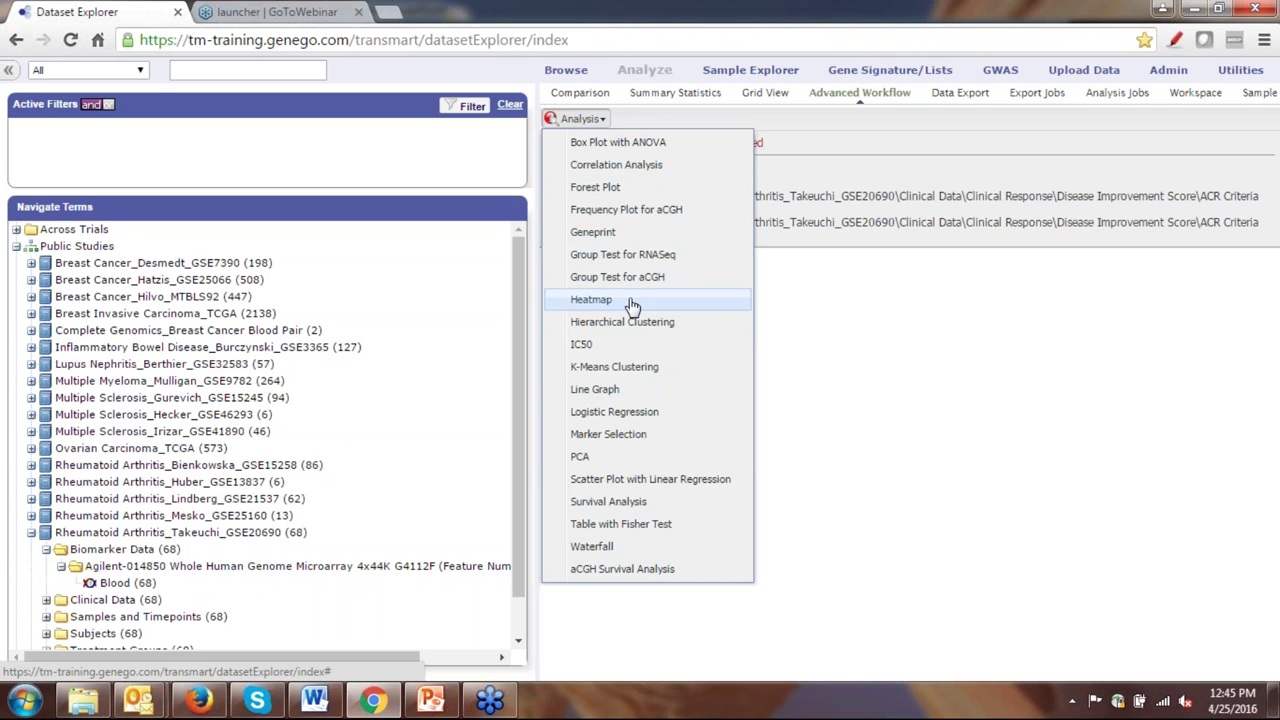
Run a Heatmap analysis on the Blood microarray node comparing the ACR0 and ACR70 subsets.
click(632, 304)
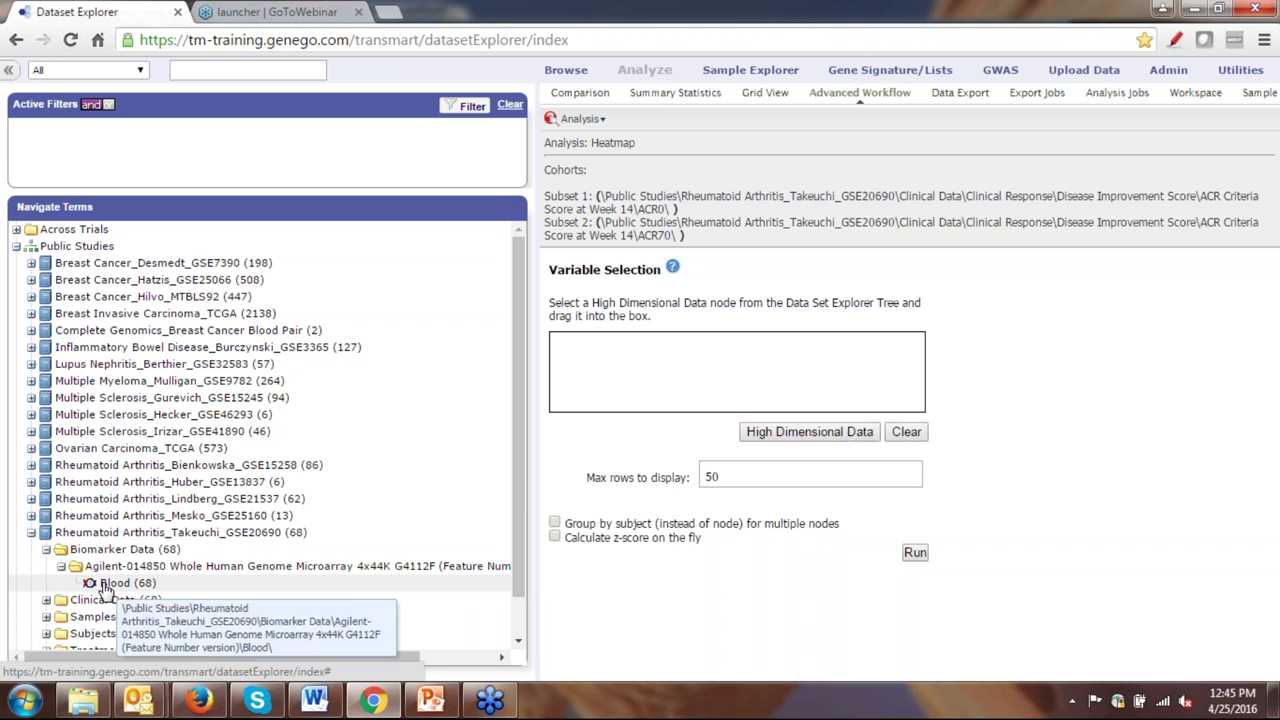
drag(108, 588, 677, 366)
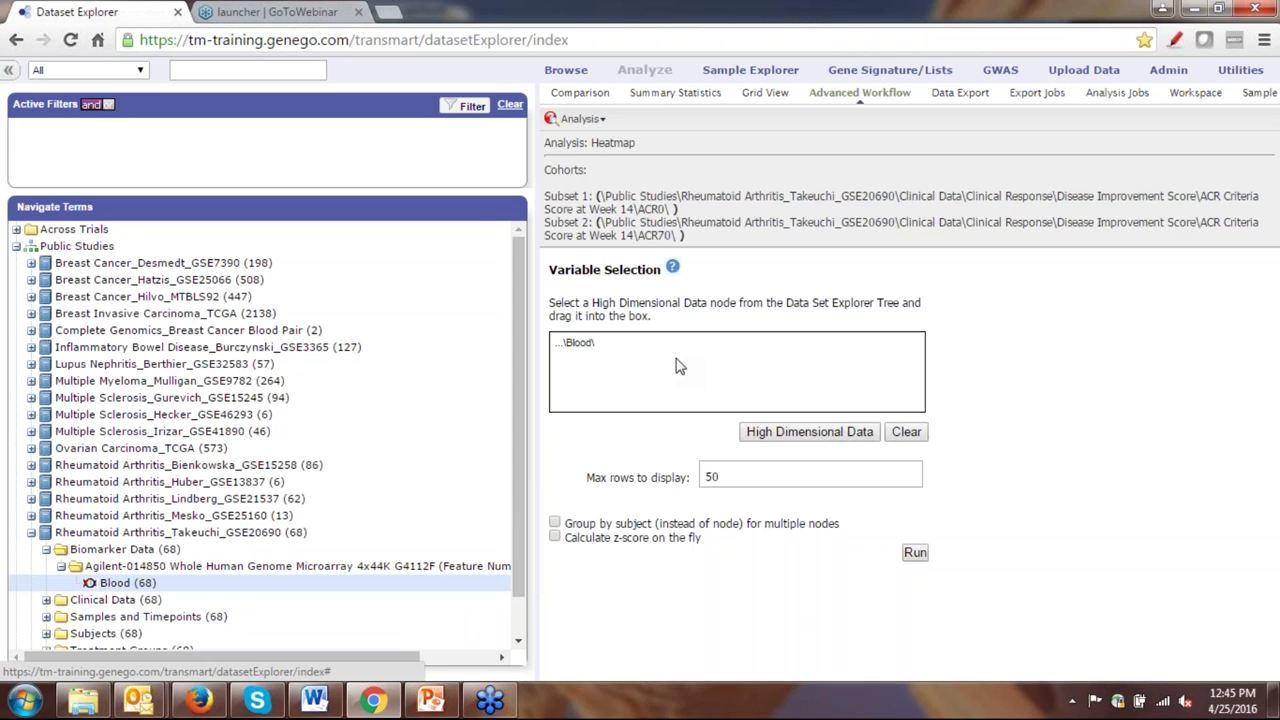
click(914, 554)
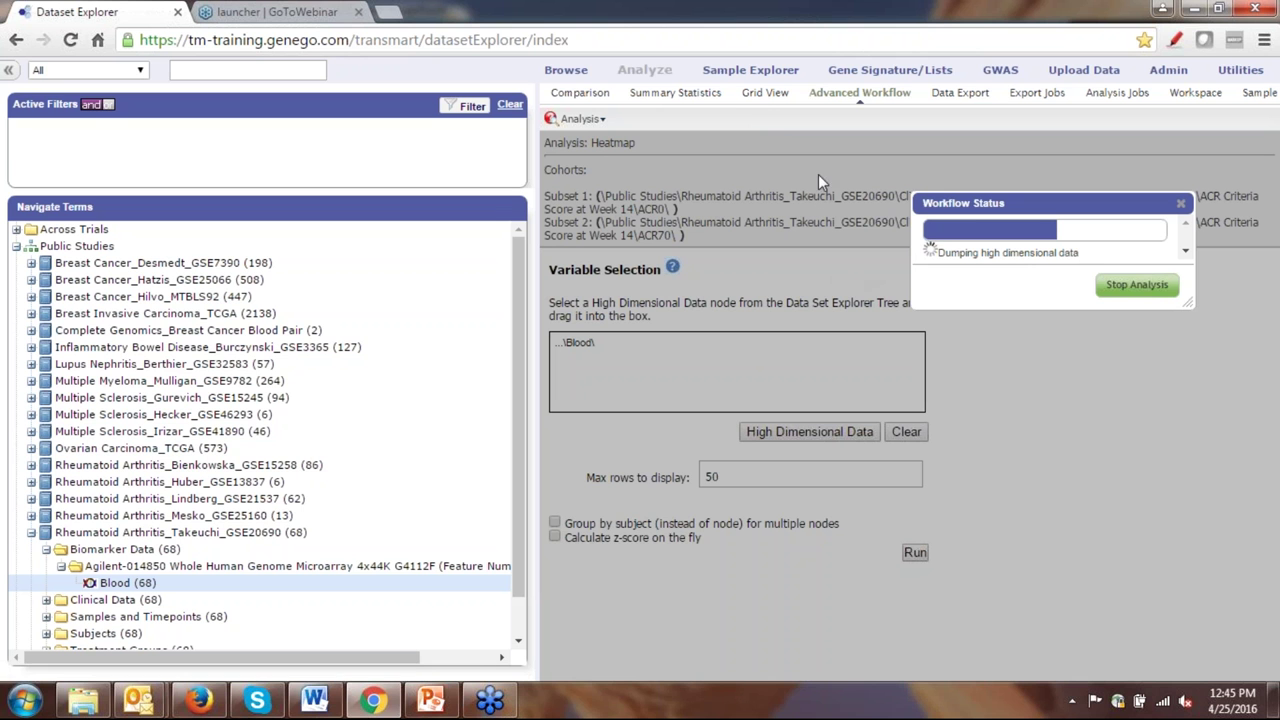
Review the Grid View with wider Subject and Subset columns, then return to the Comparison subsets.
click(764, 95)
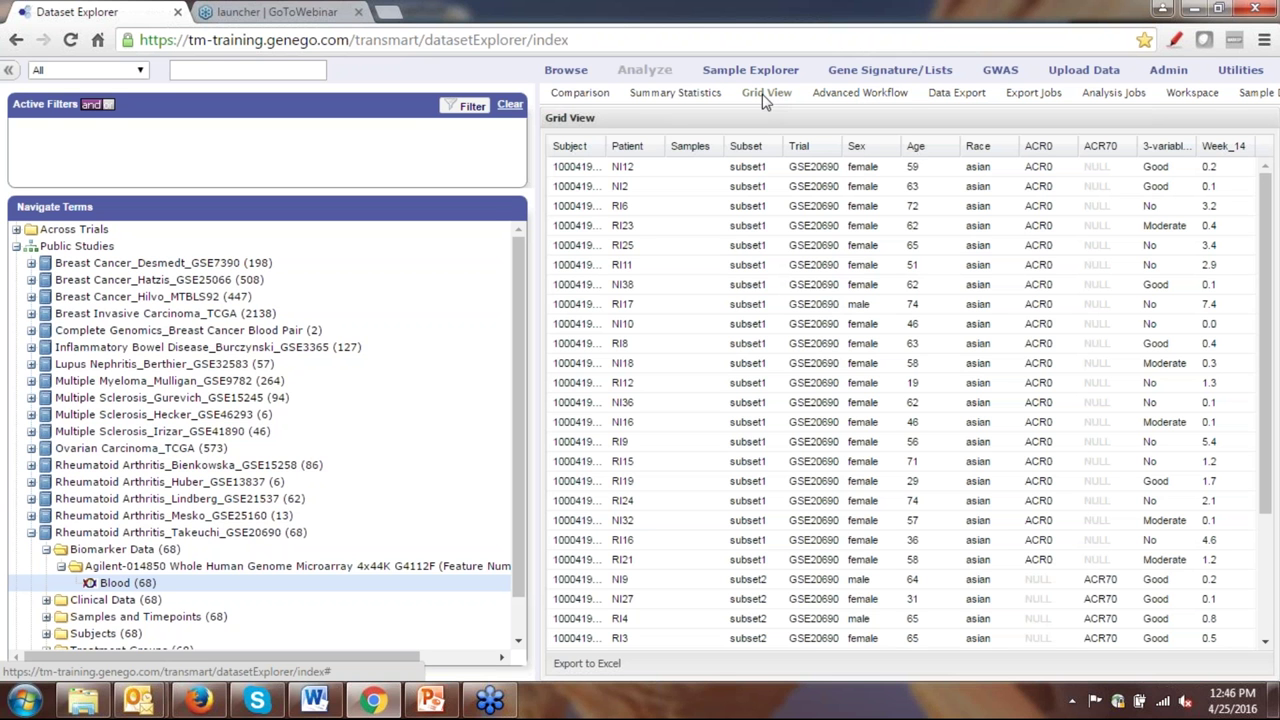
drag(607, 146, 645, 146)
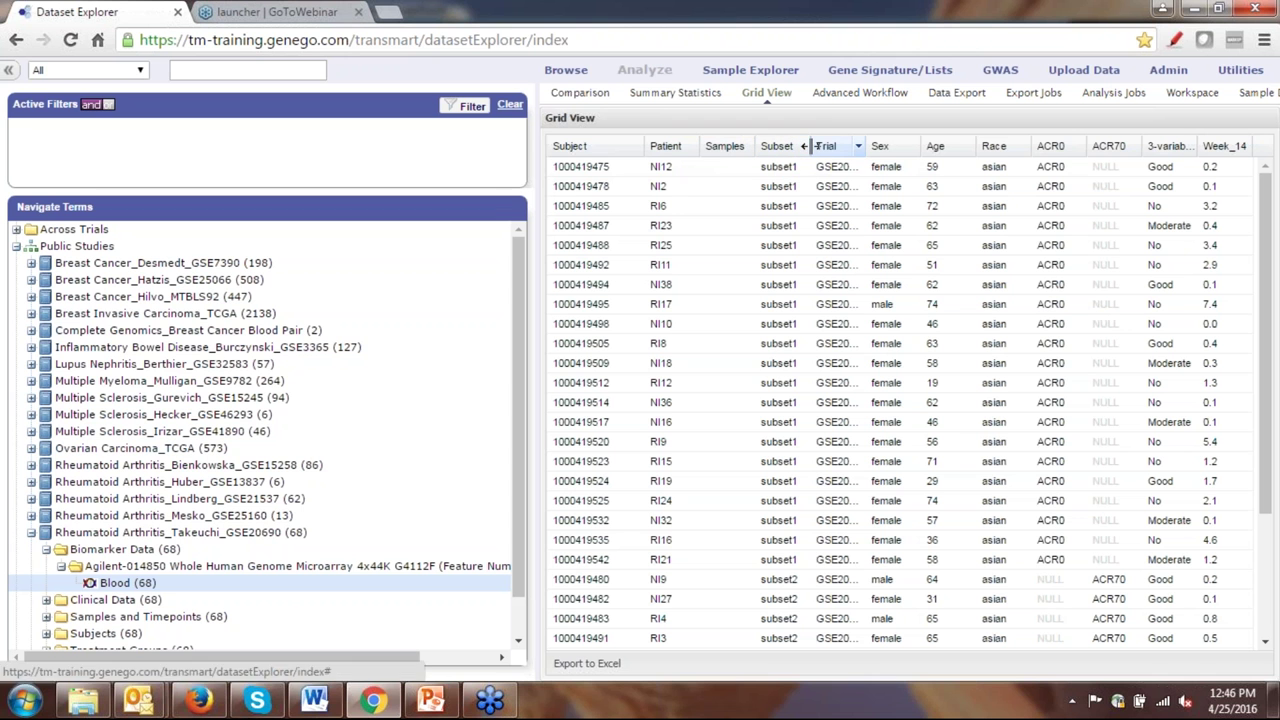
drag(805, 146, 895, 148)
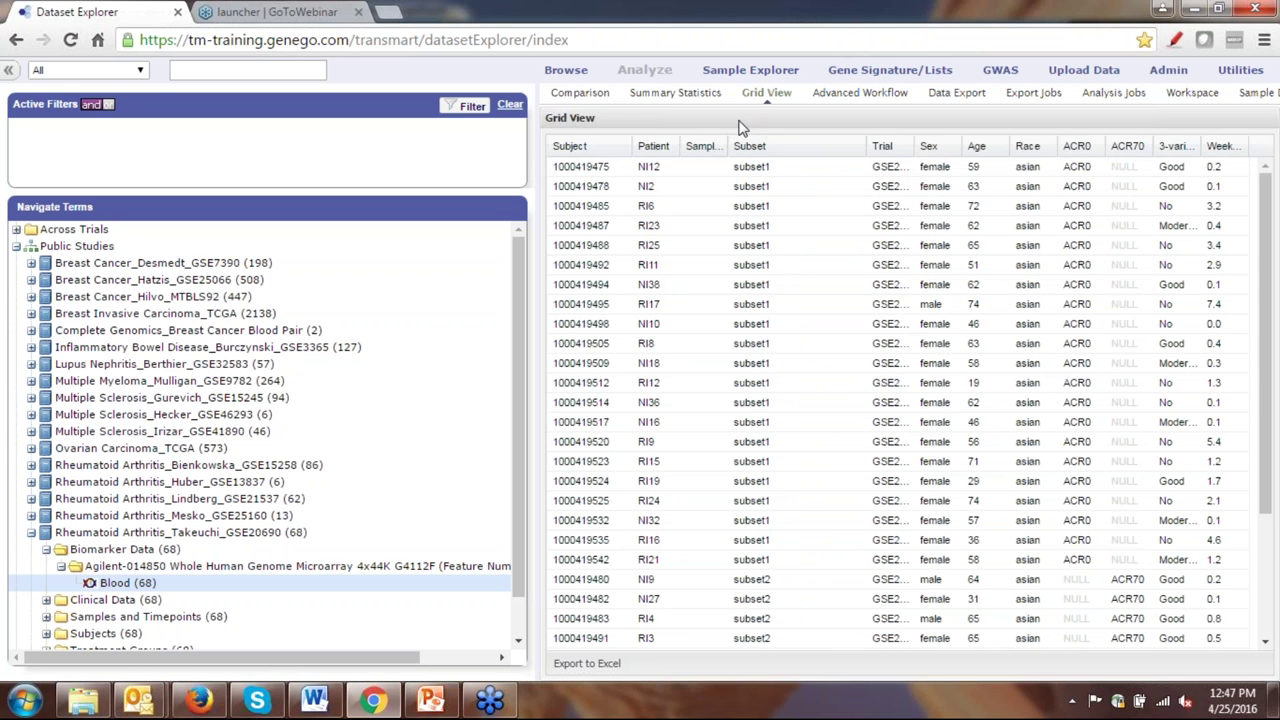
click(580, 92)
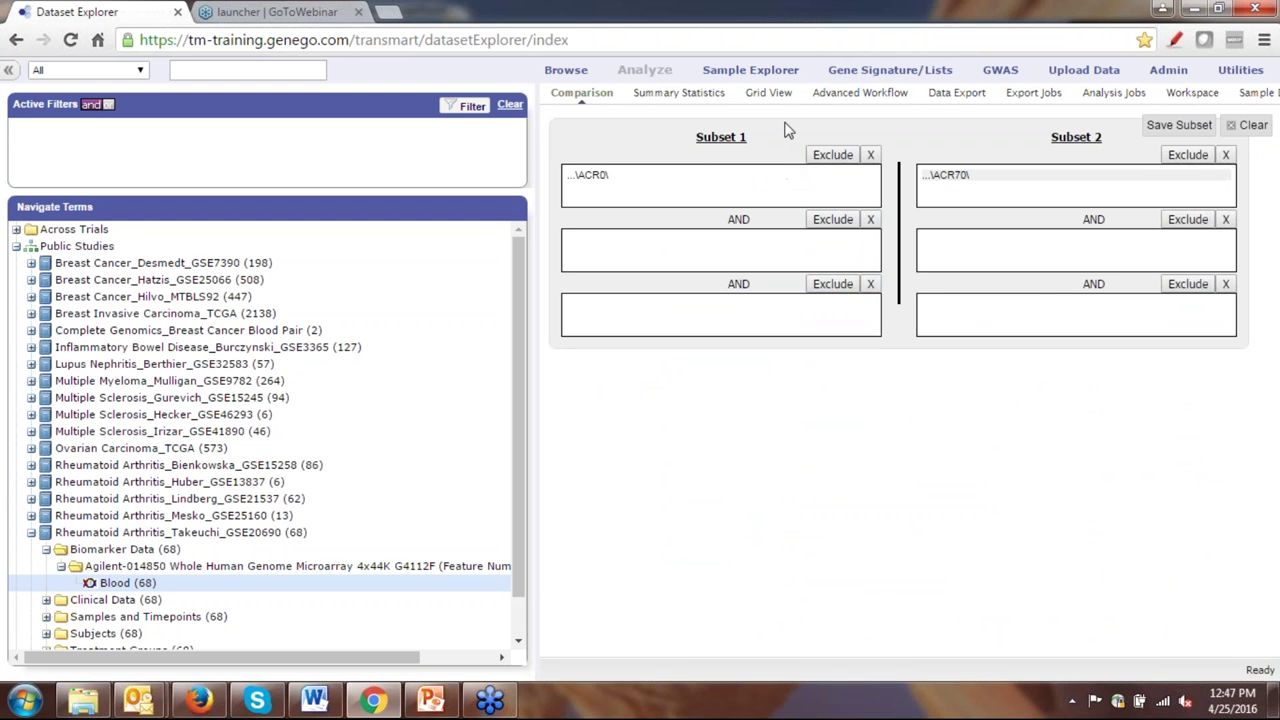
Switch back to the Grid View patient table for both subsets.
click(770, 93)
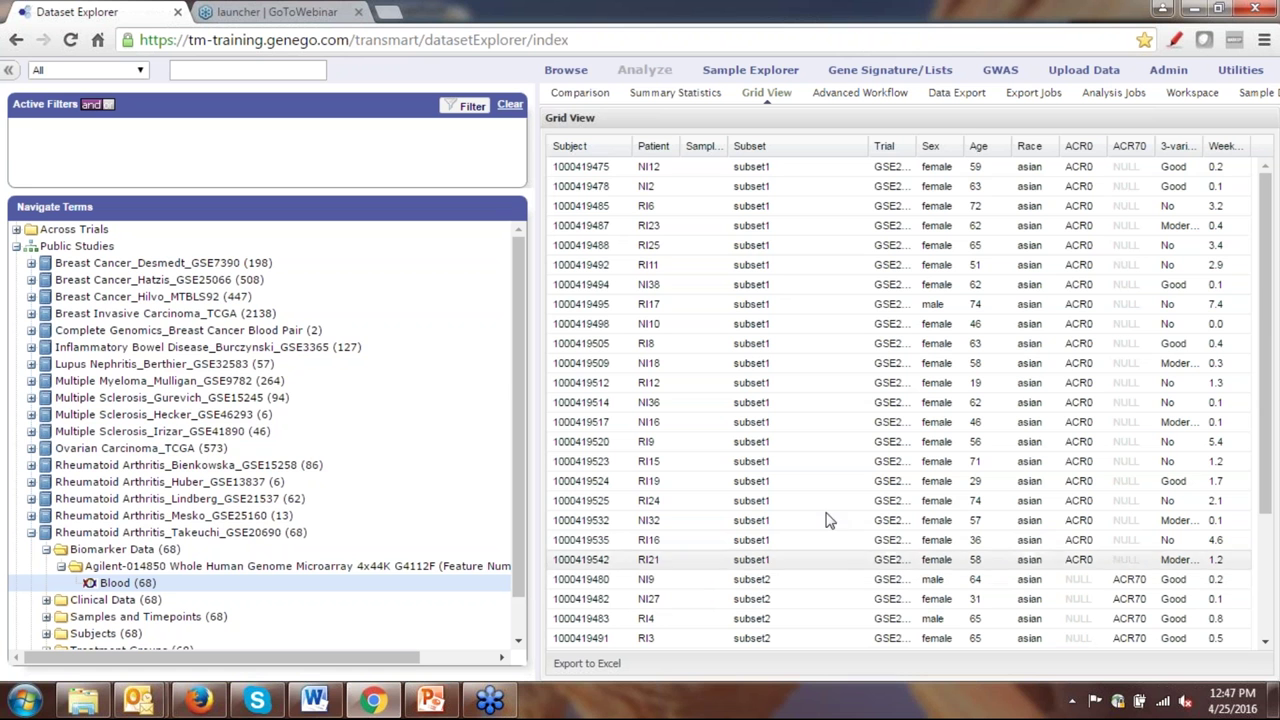
Adjust the Subset and Trial column widths so trial ID GSE20690 shows in full.
drag(868, 143, 800, 145)
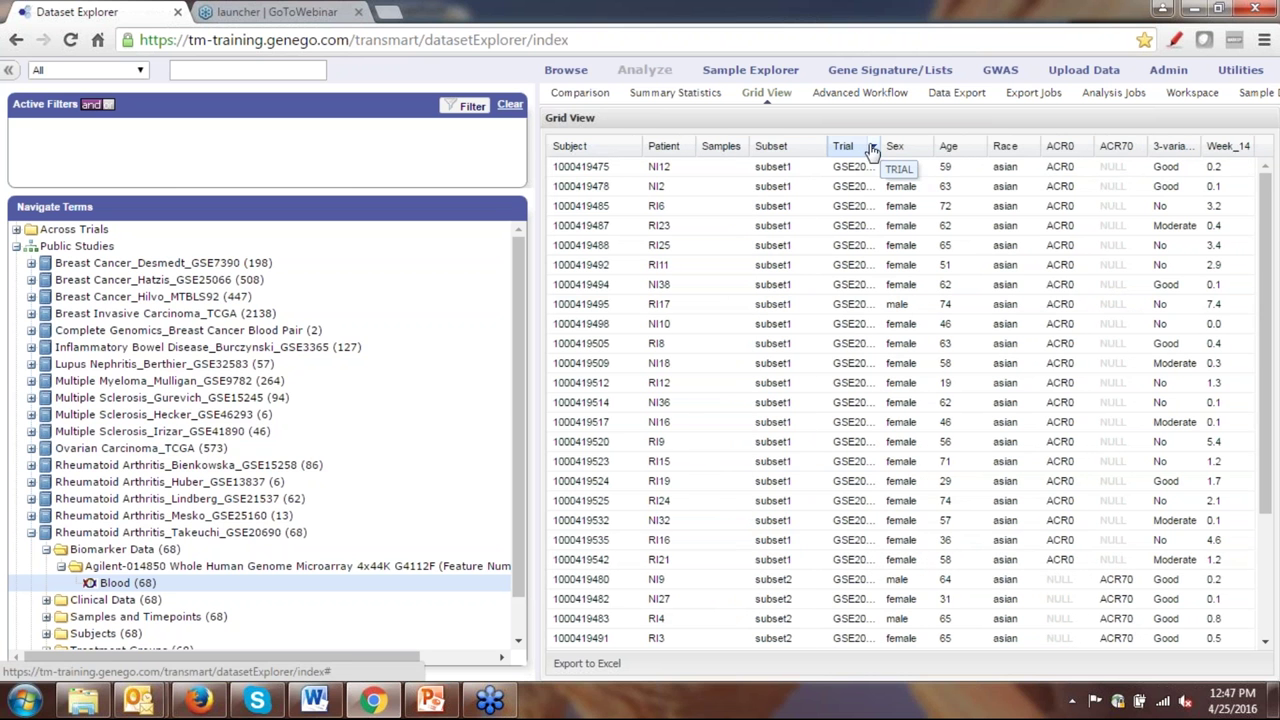
drag(880, 146, 942, 147)
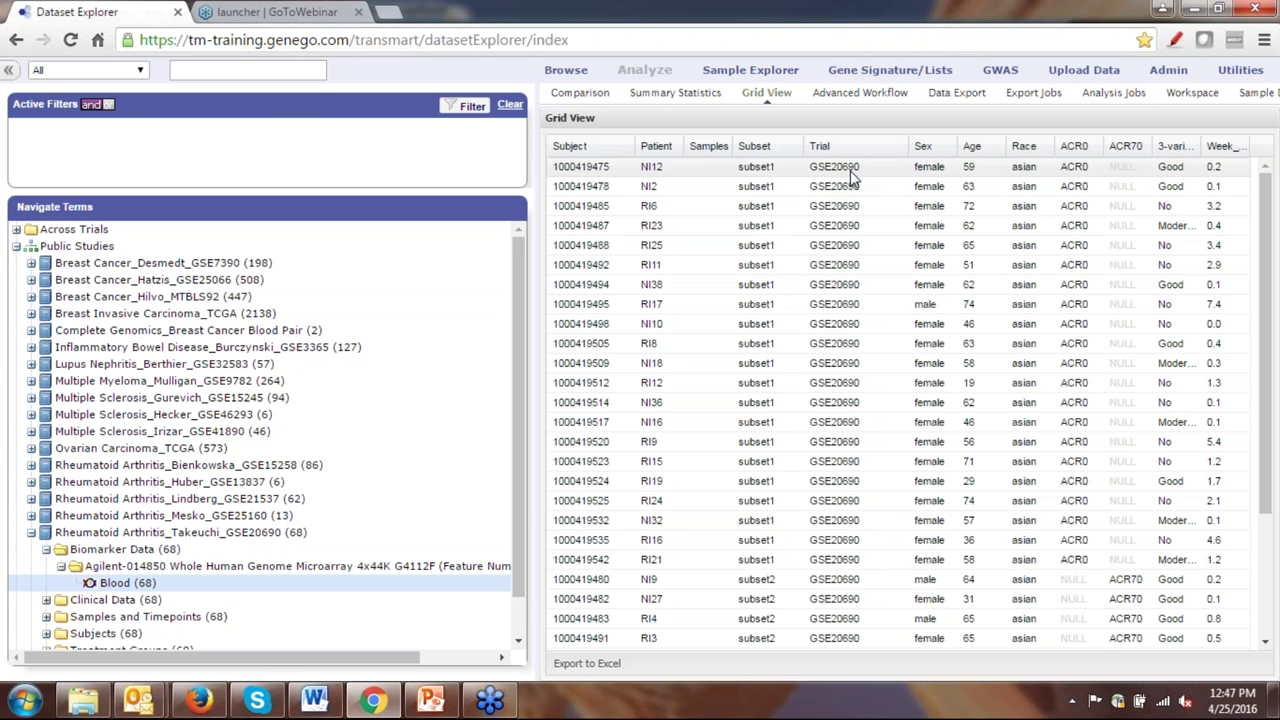
drag(908, 146, 888, 148)
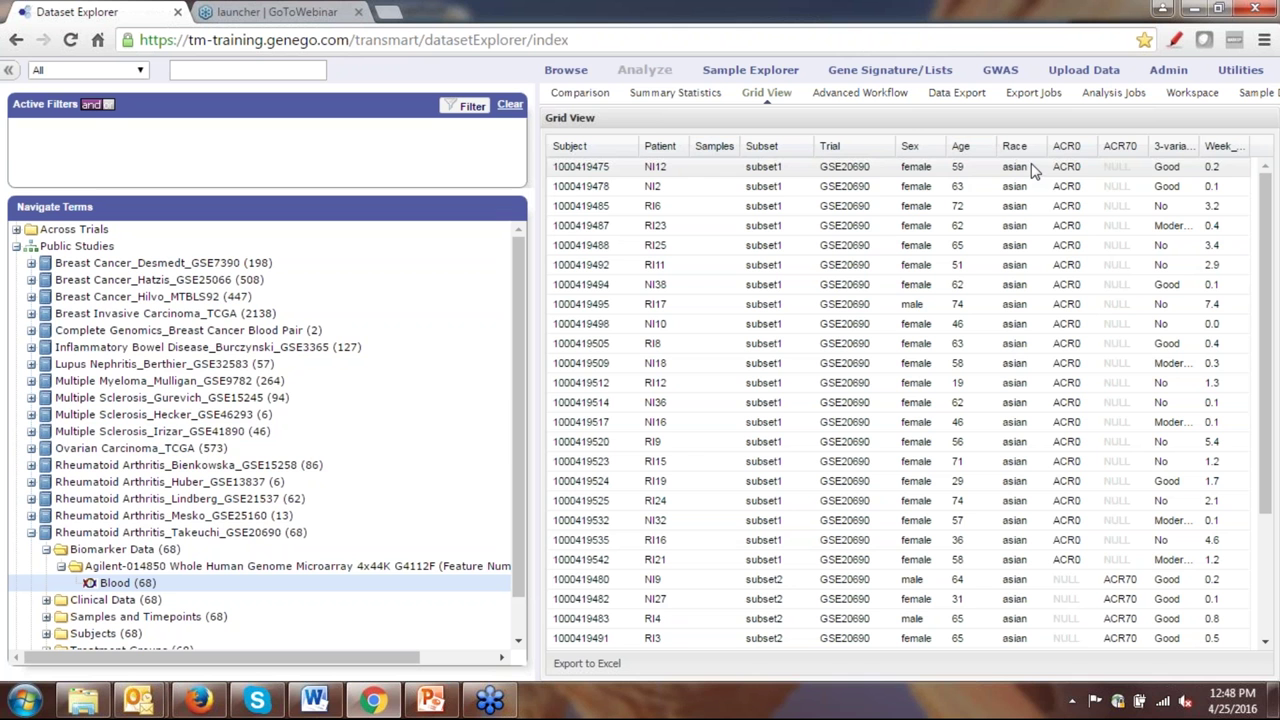
drag(1148, 146, 1166, 146)
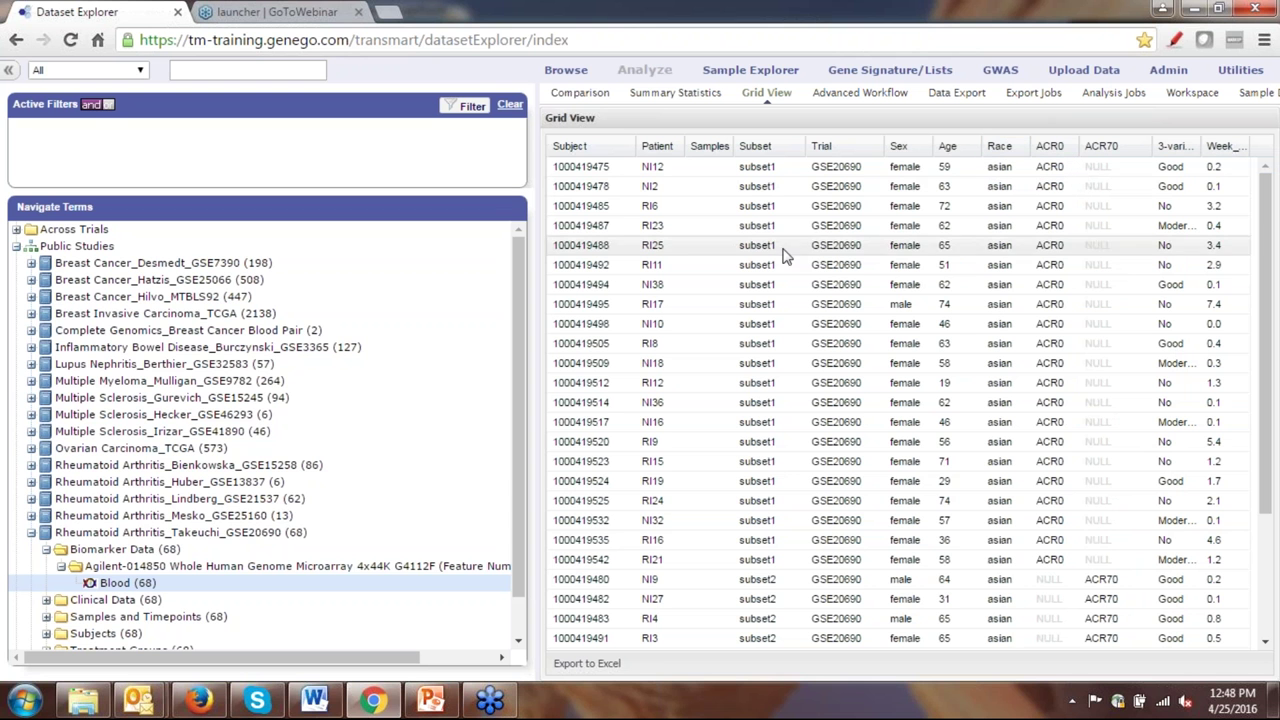
Add EULAR Response based on DAS28 (ESR) at Week 14 to the grid and narrow the Week_14 column.
drag(518, 315, 519, 409)
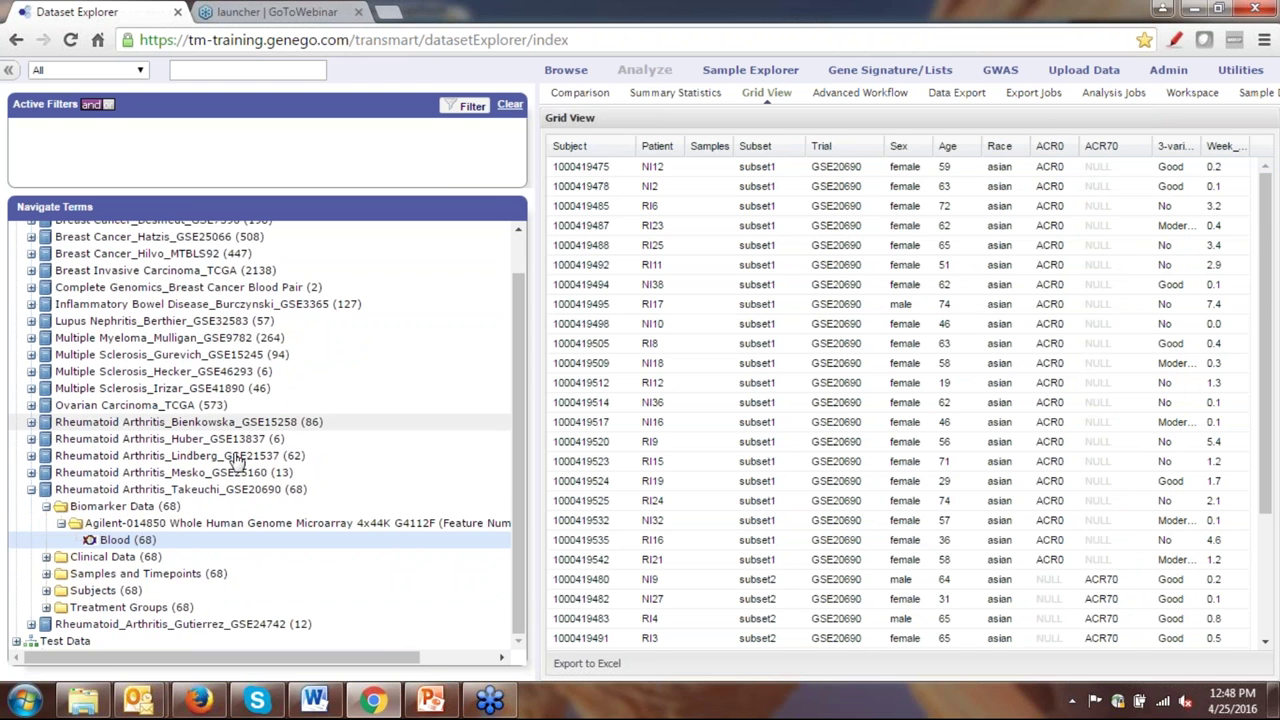
click(46, 507)
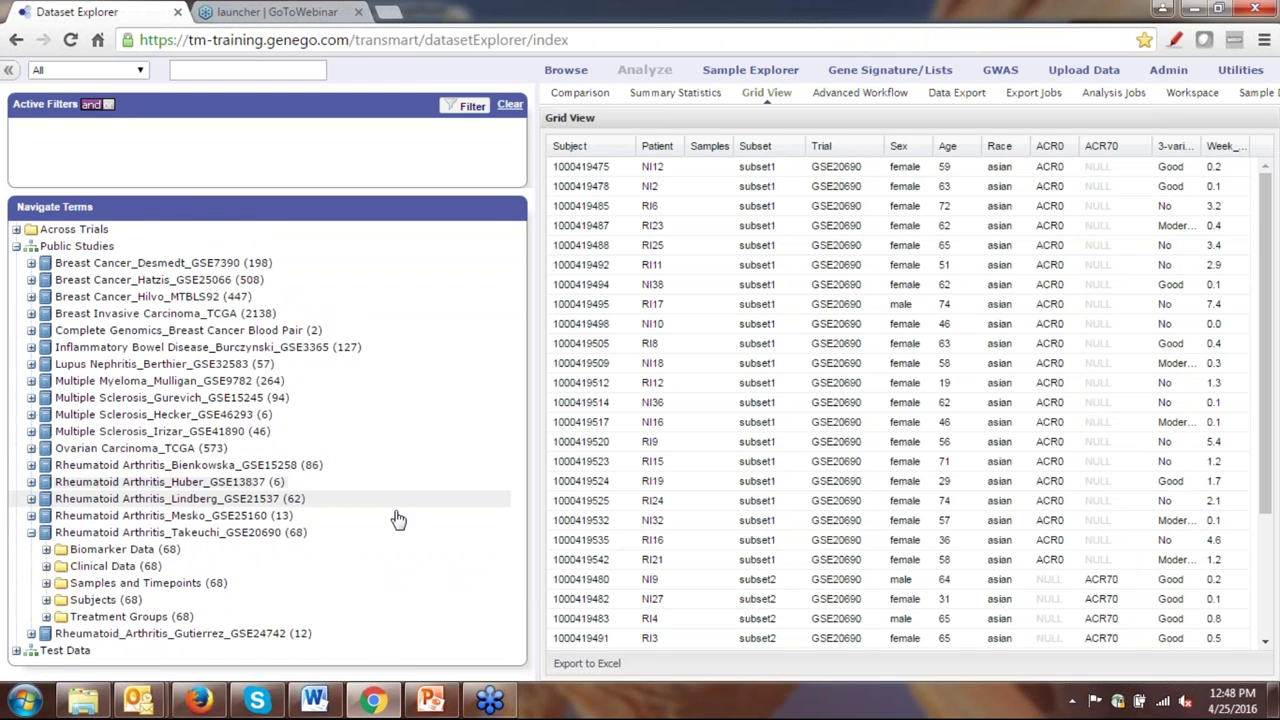
click(46, 567)
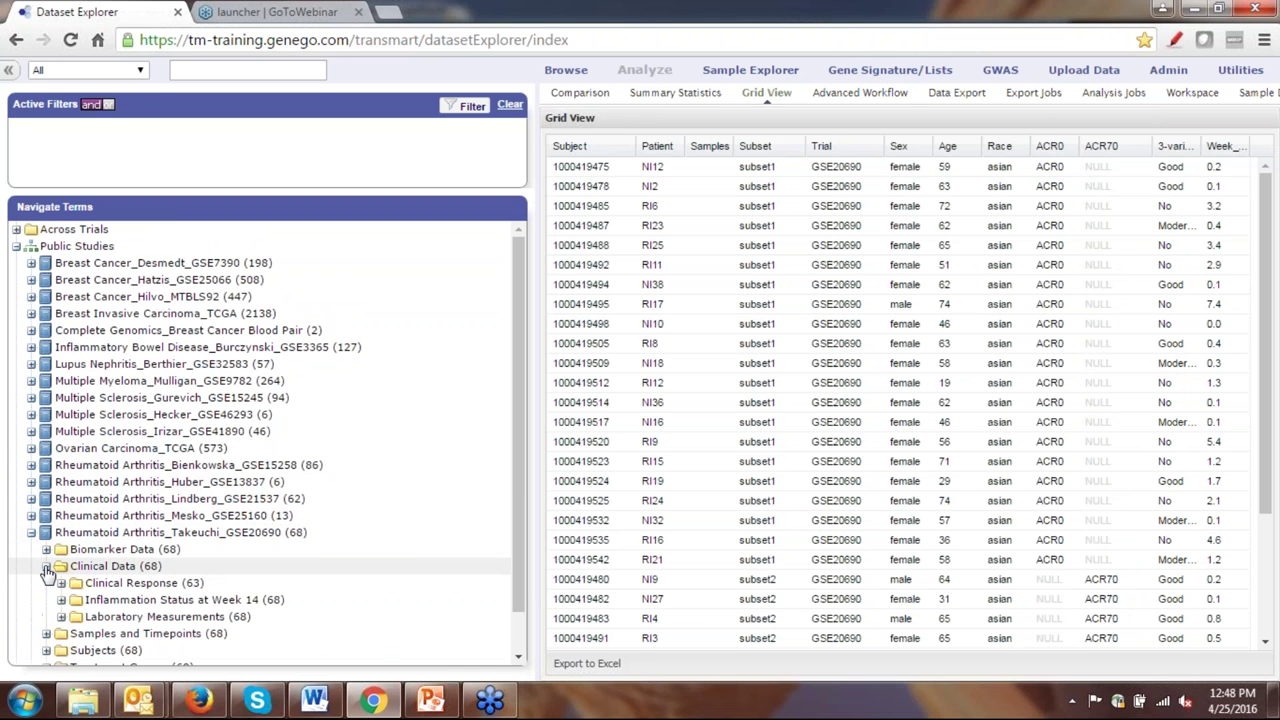
click(61, 583)
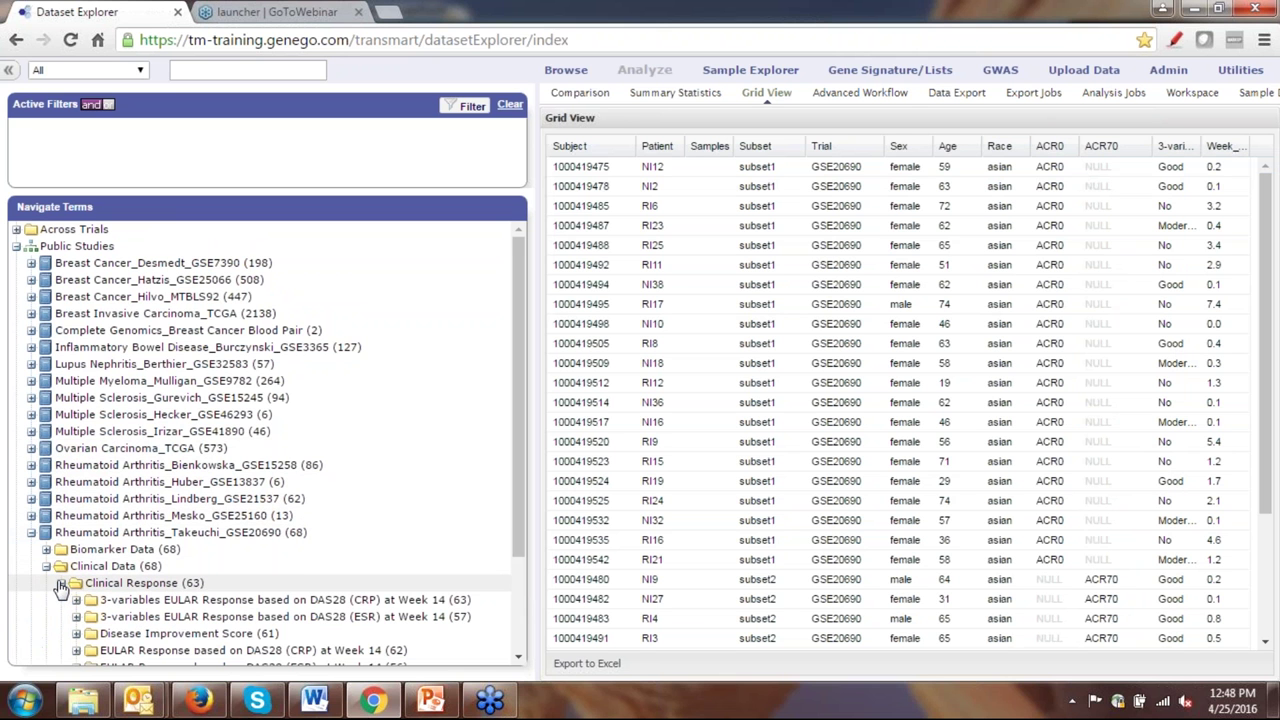
drag(508, 481, 516, 557)
click(76, 589)
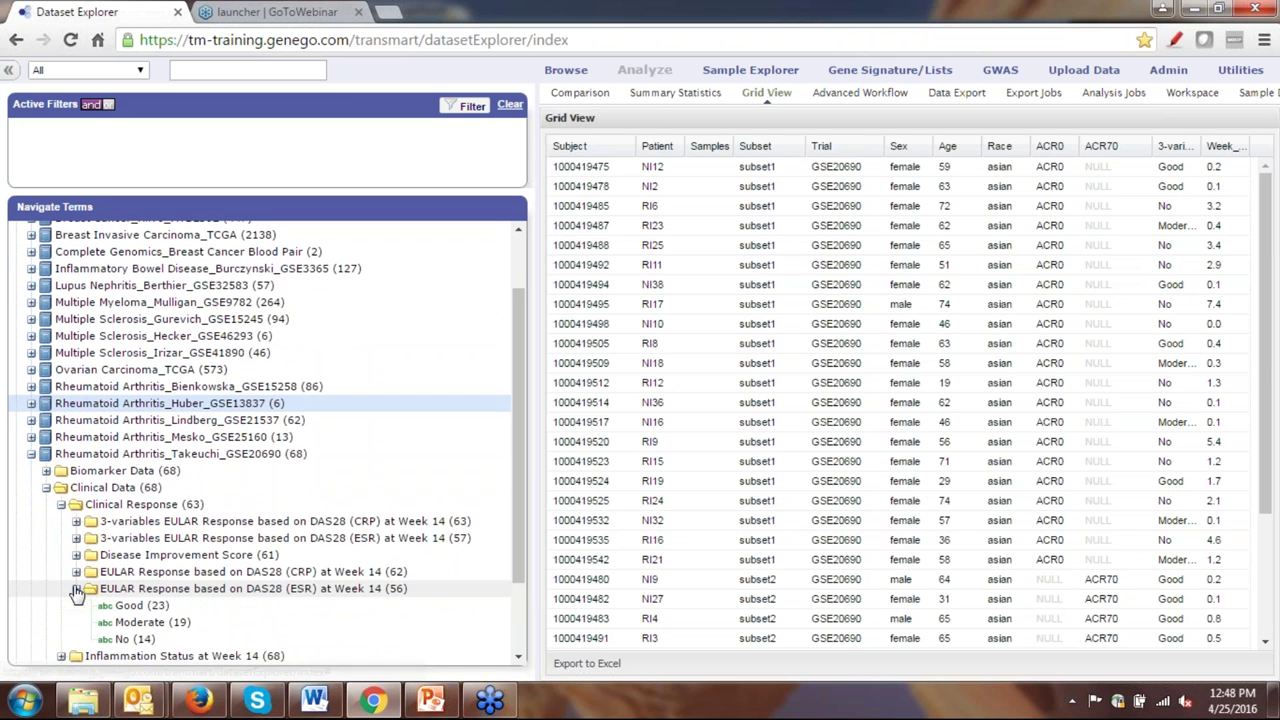
drag(150, 589, 1240, 466)
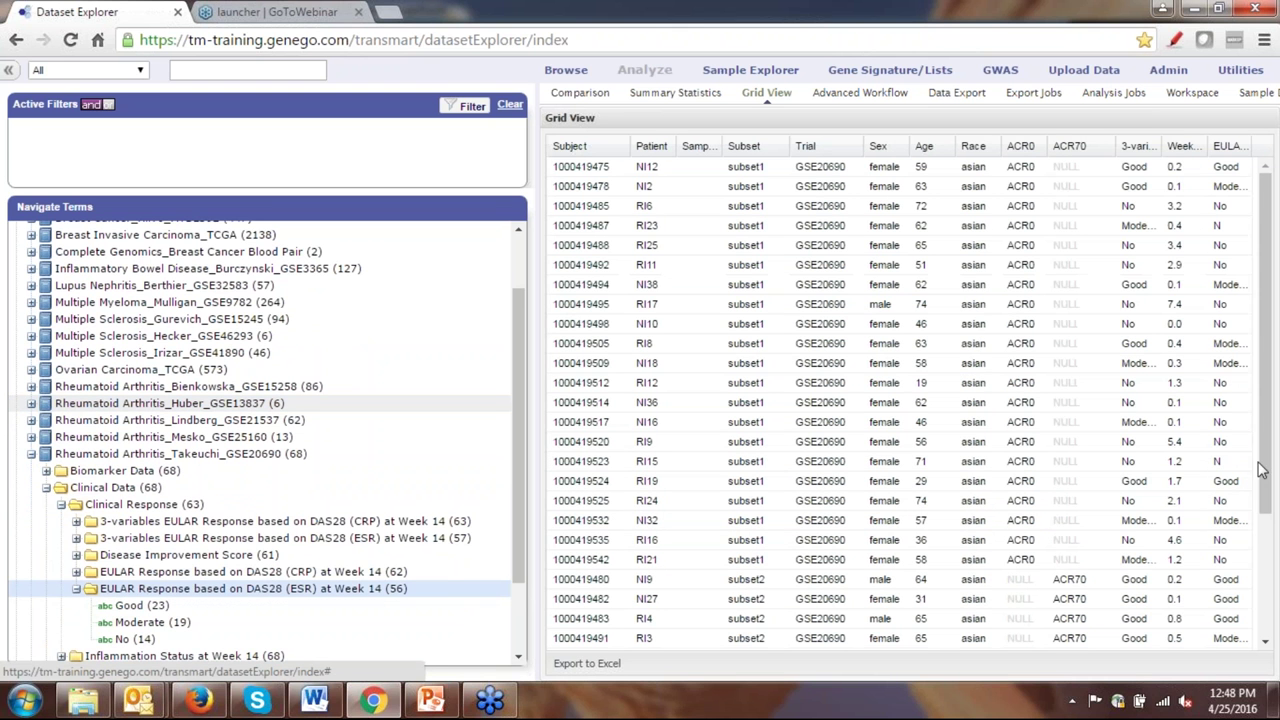
drag(1206, 146, 1098, 146)
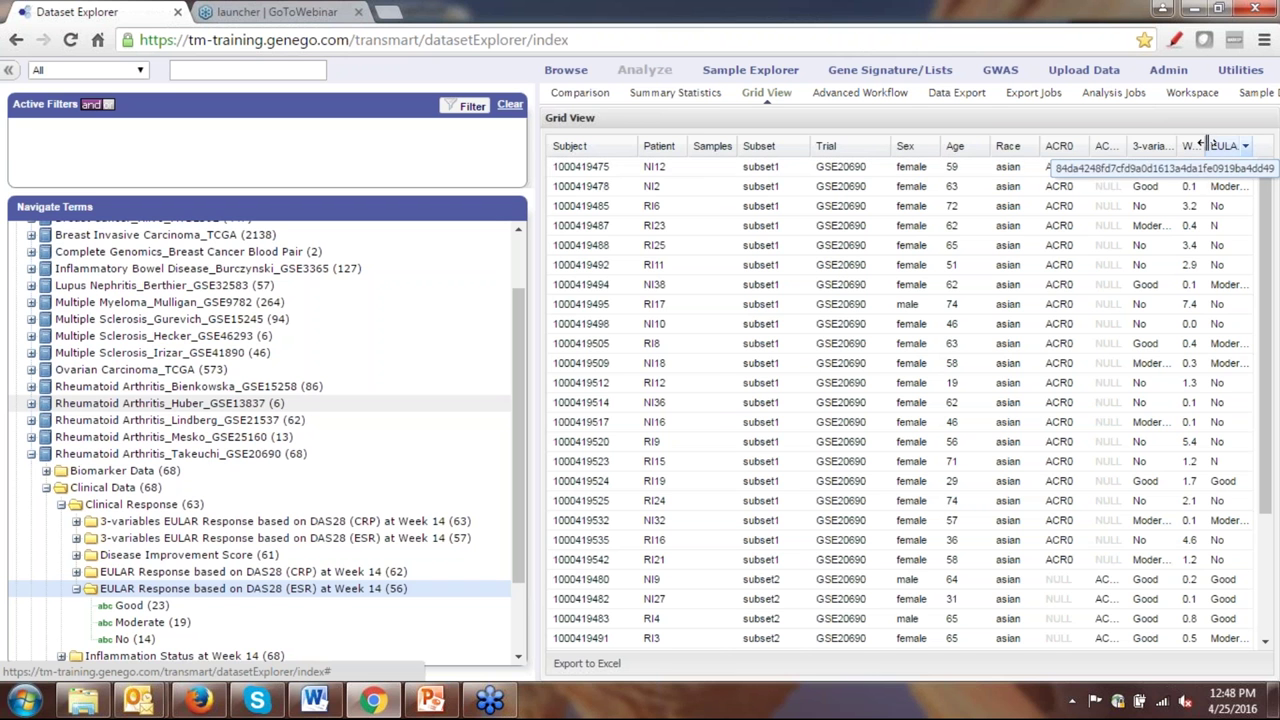
drag(1201, 143, 1200, 148)
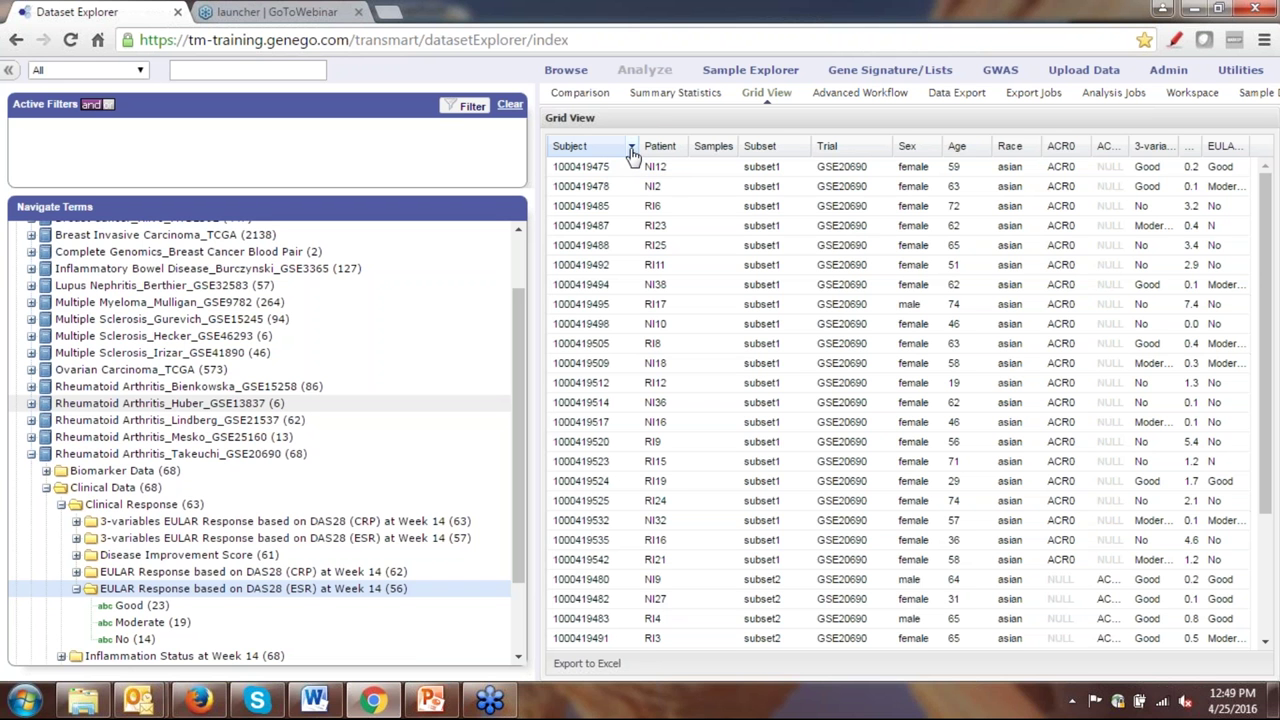
Hide the Trial, Sex, ACR0 and Week_14 columns from the grid.
click(632, 148)
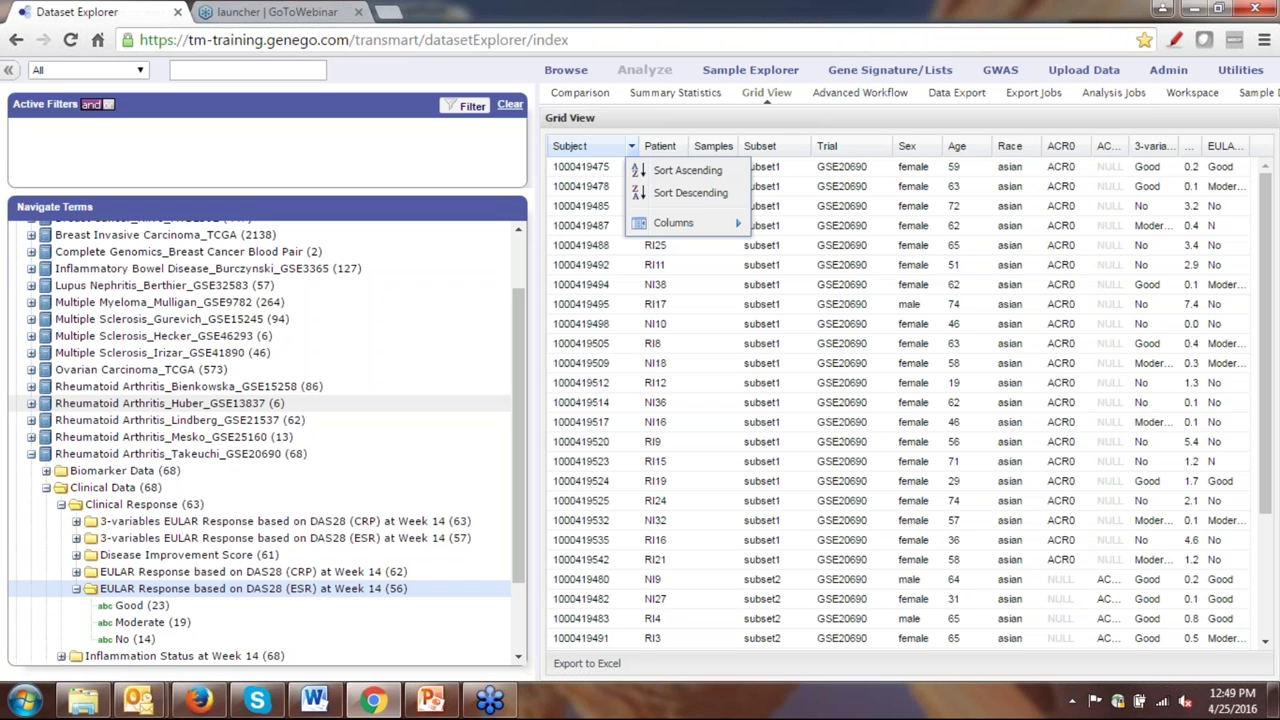
mouse_move(672, 226)
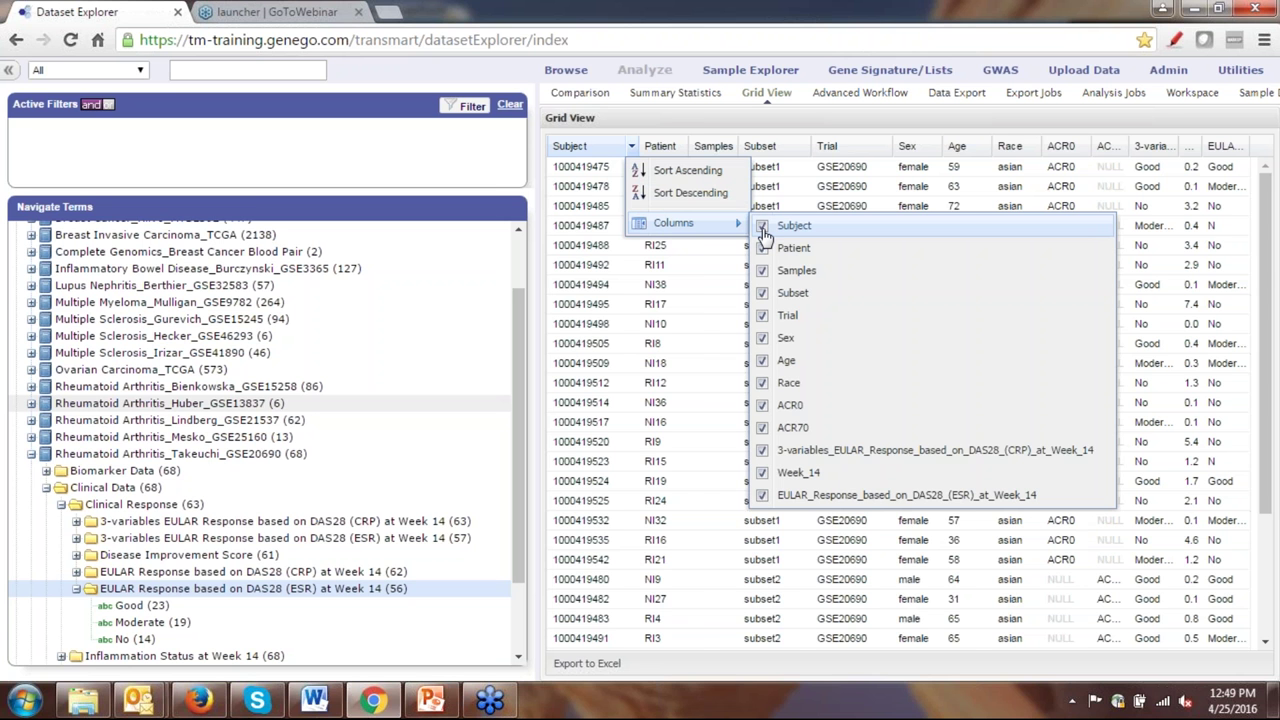
click(763, 228)
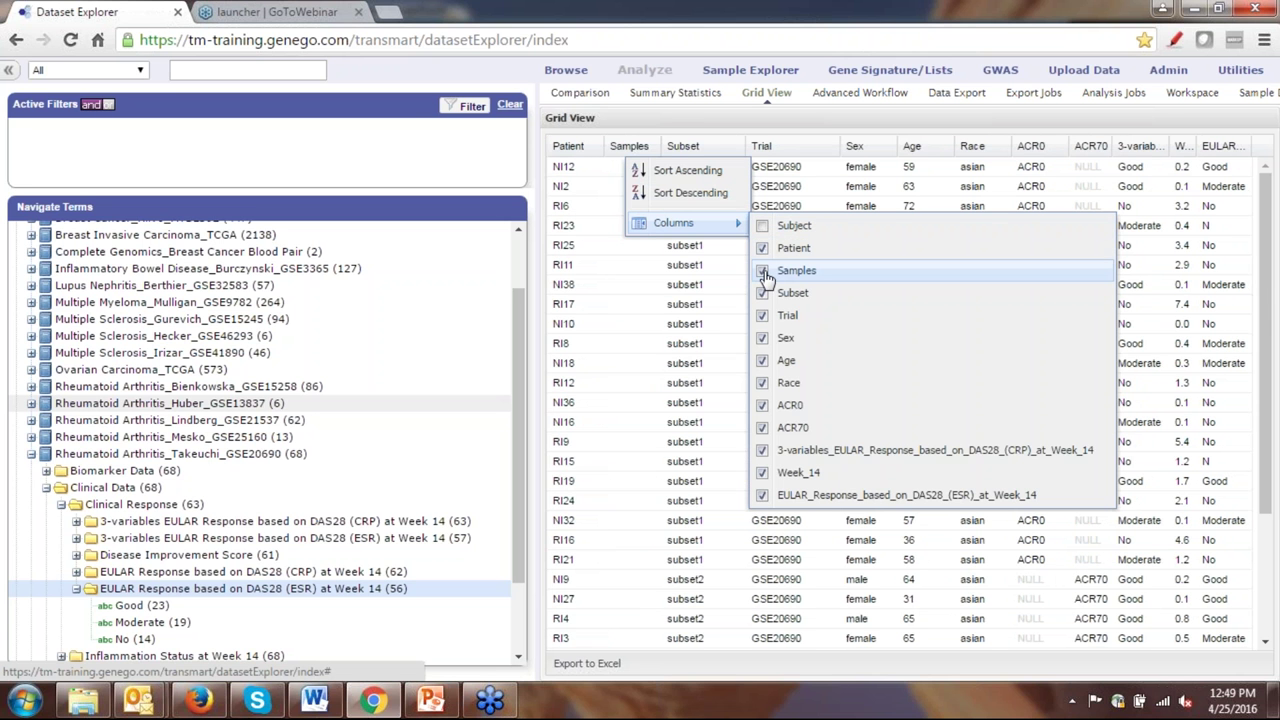
click(763, 273)
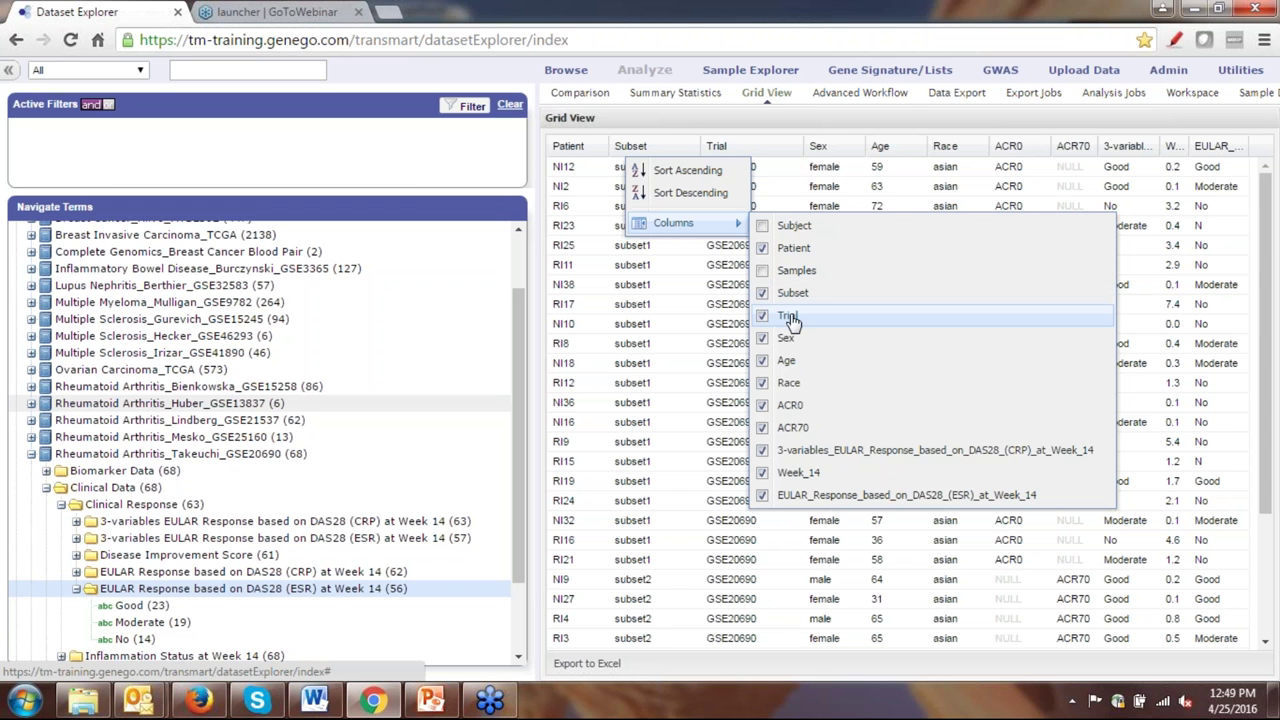
click(789, 317)
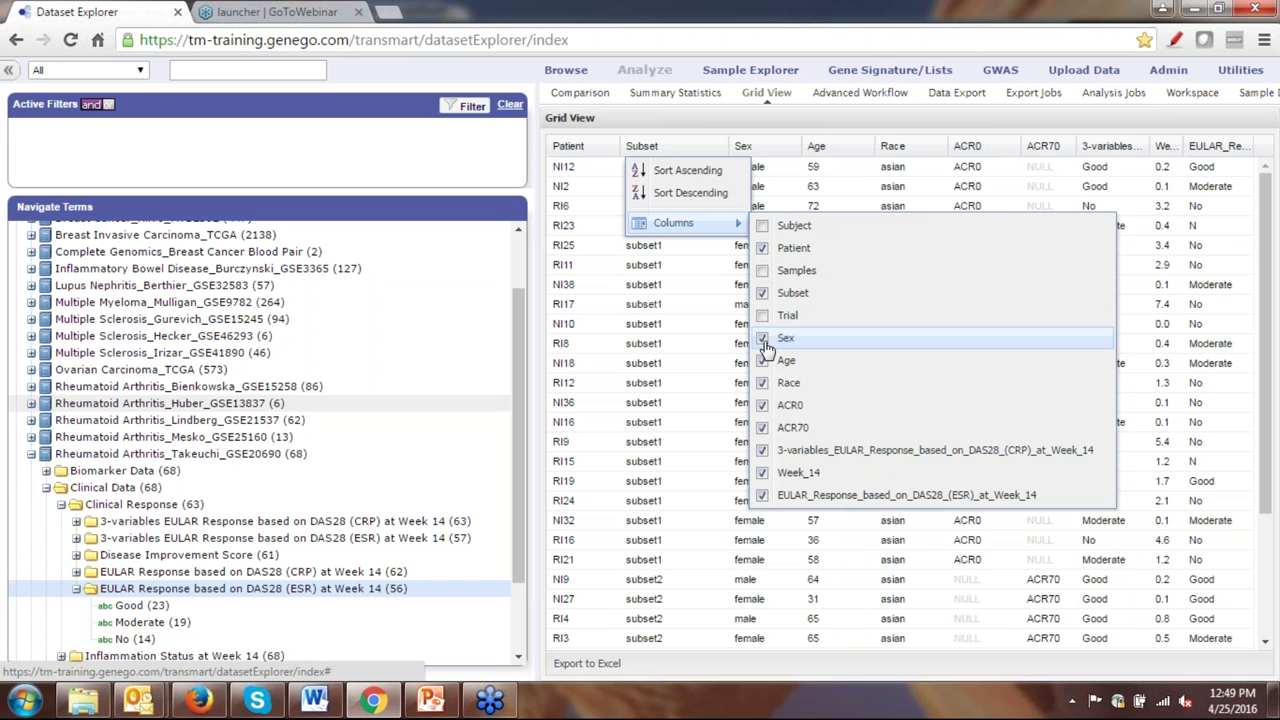
click(765, 340)
click(763, 407)
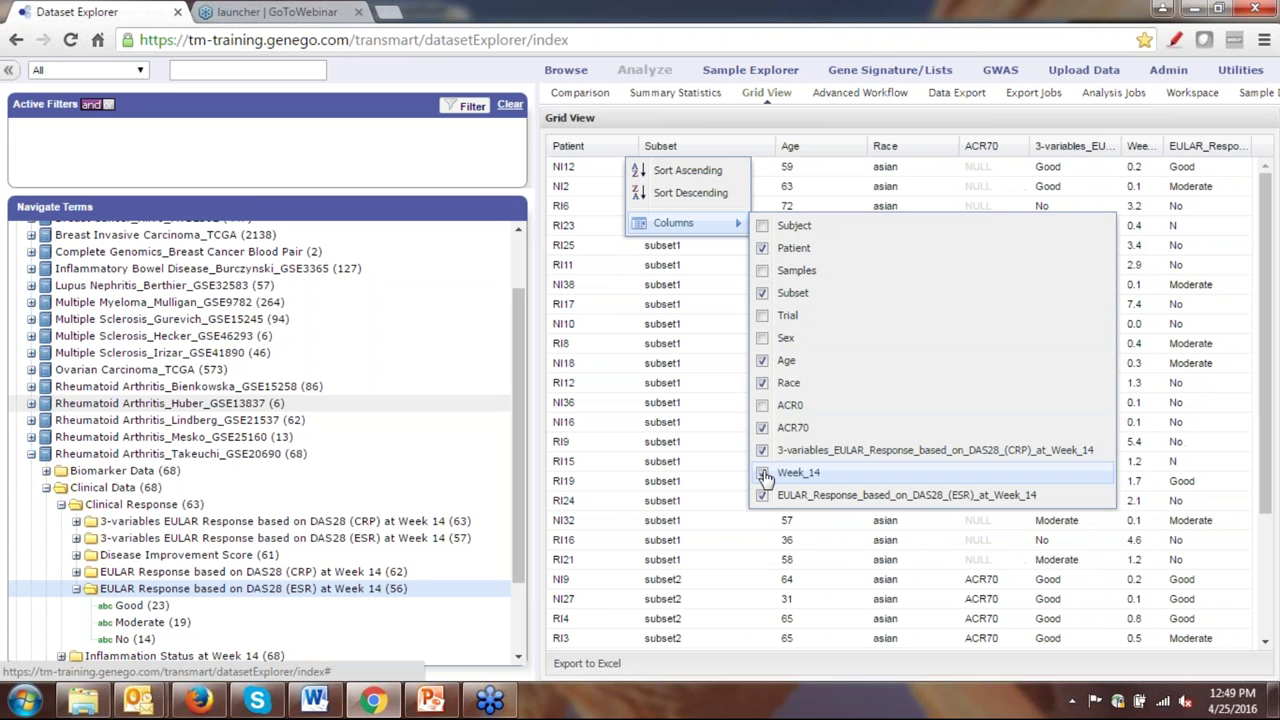
click(763, 474)
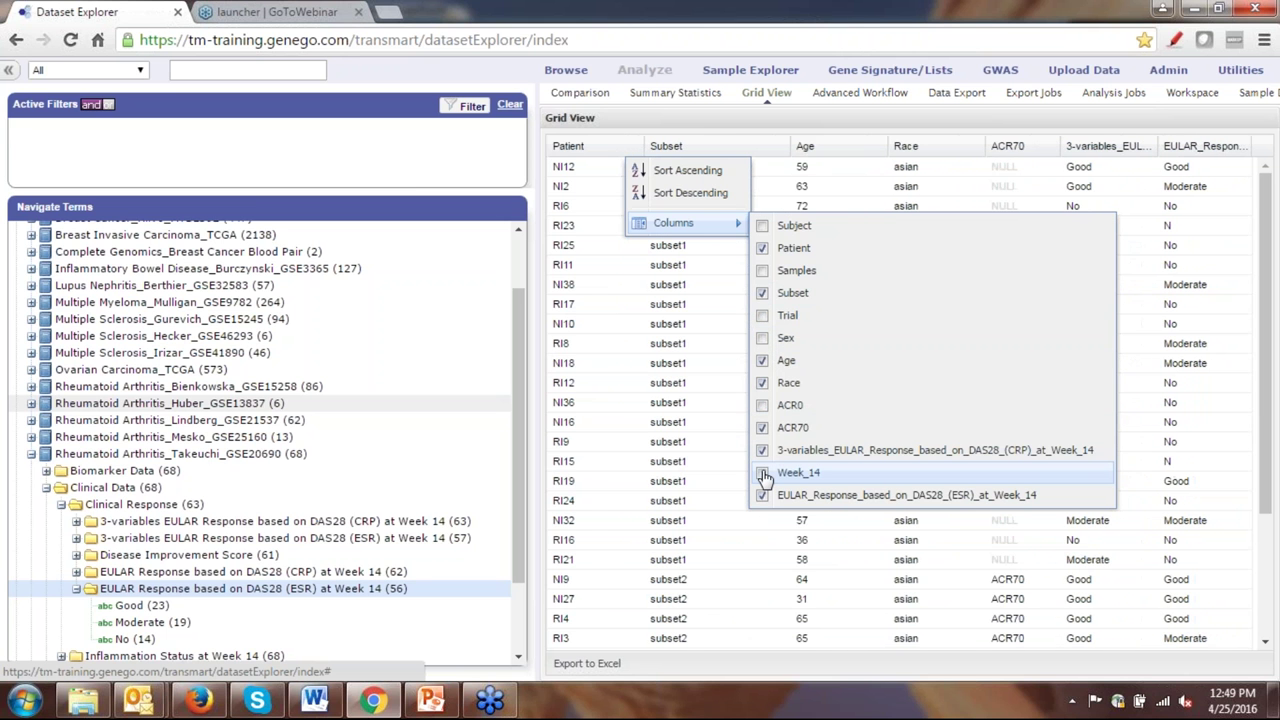
click(1075, 127)
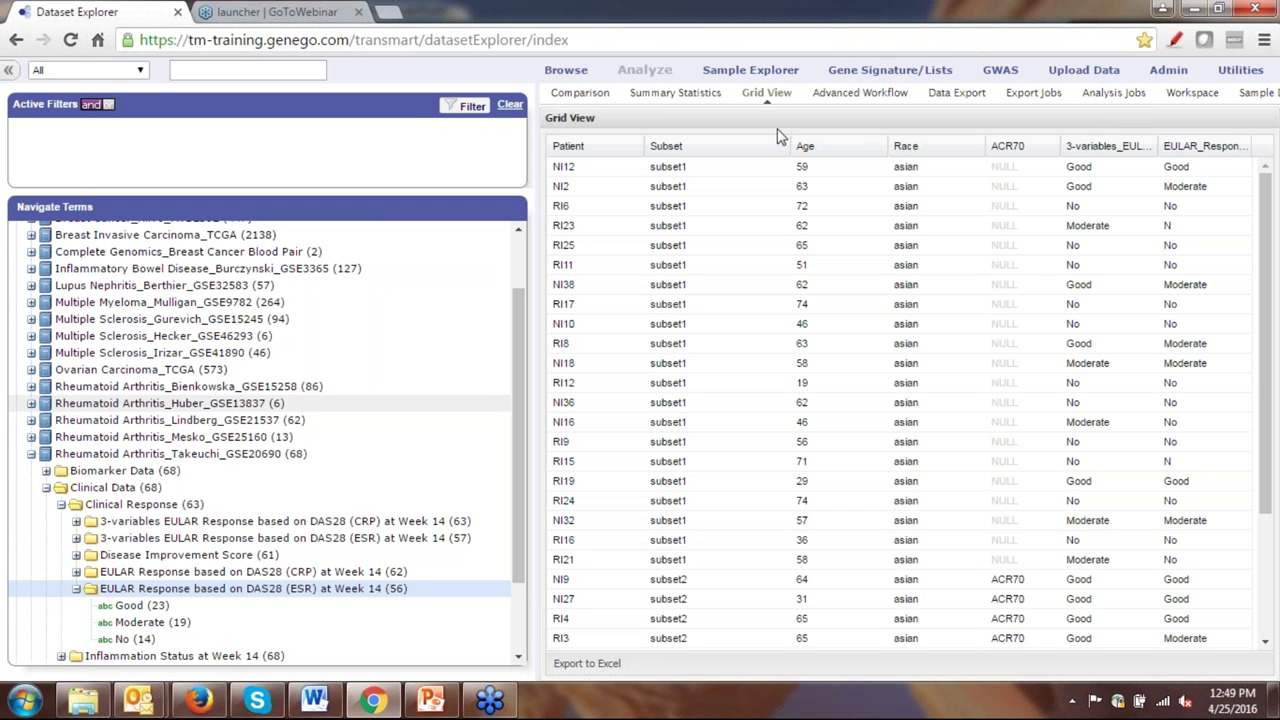
Sort the grid rows by Patient ascending after trying Subset ascending and descending sorts.
click(715, 151)
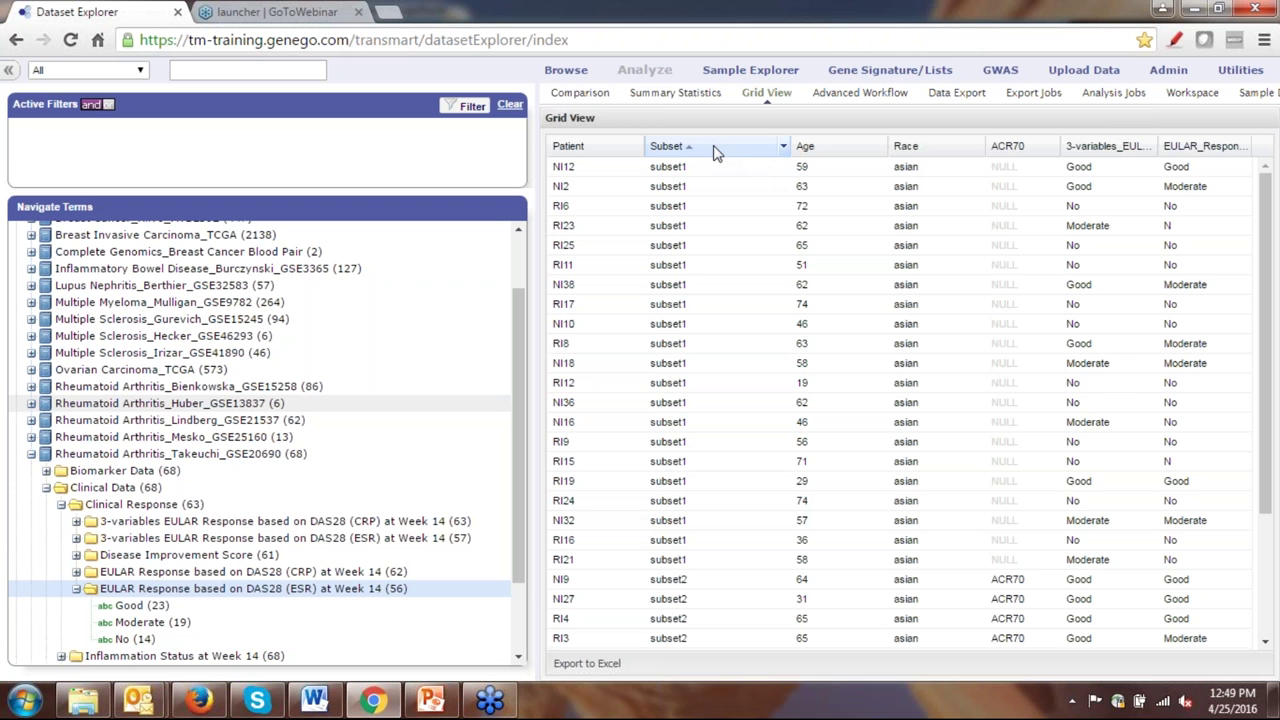
click(700, 152)
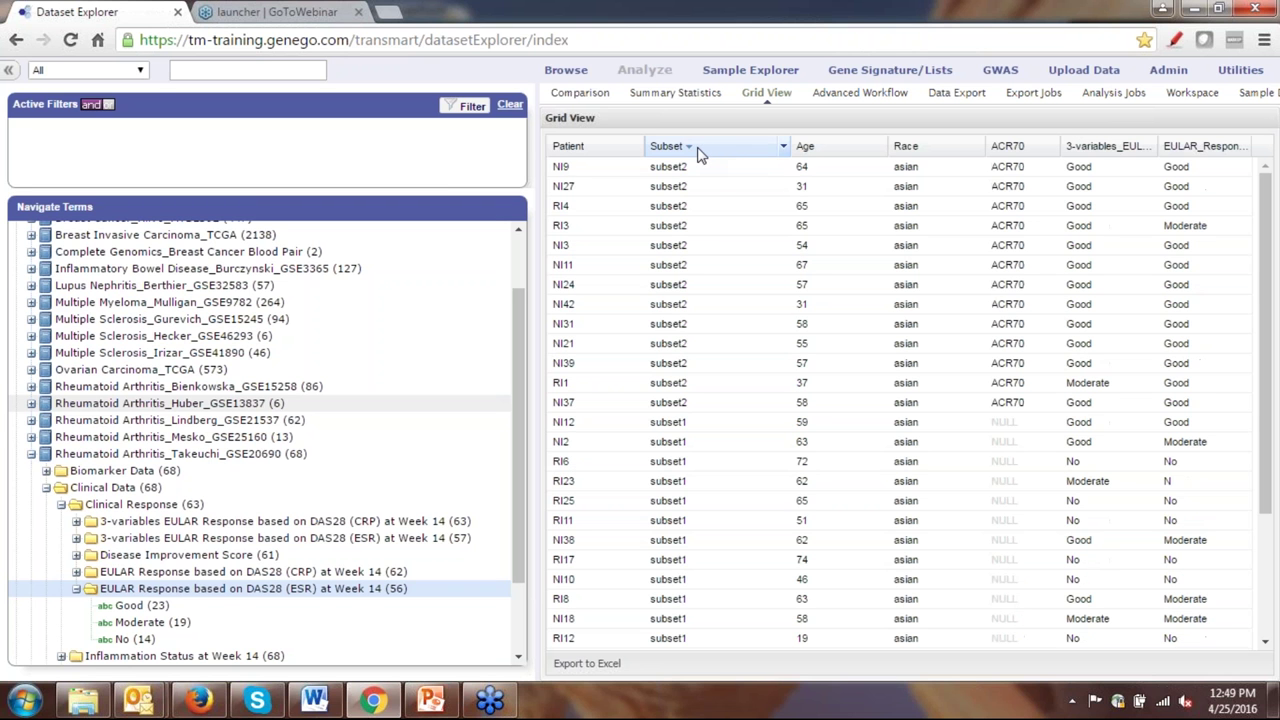
click(638, 150)
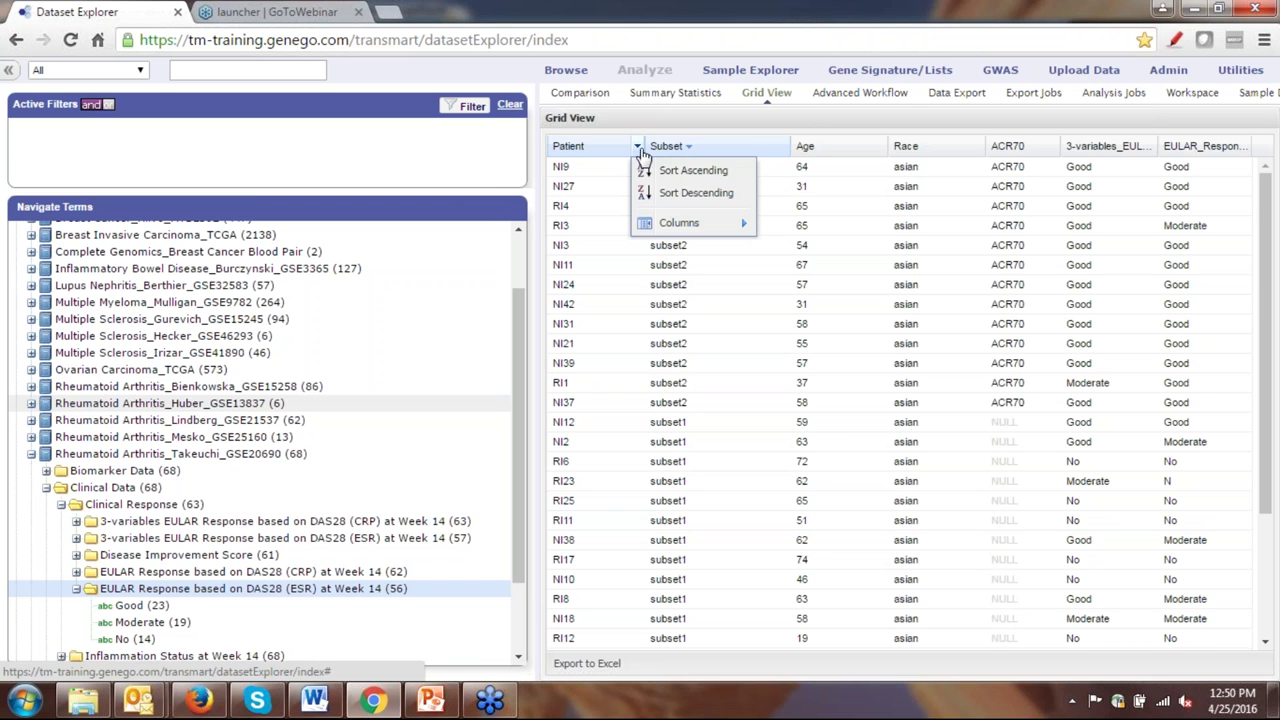
click(670, 174)
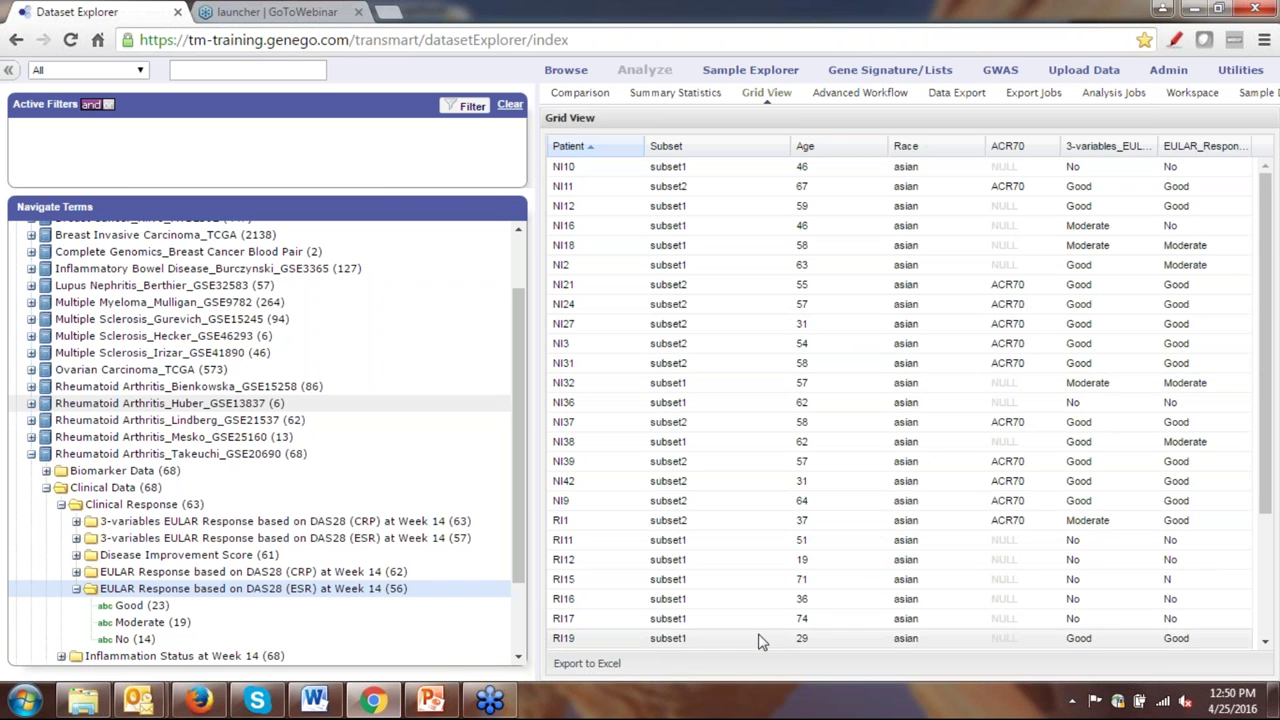
Export the grid to Excel and open the downloaded file download (2).xls.
click(598, 668)
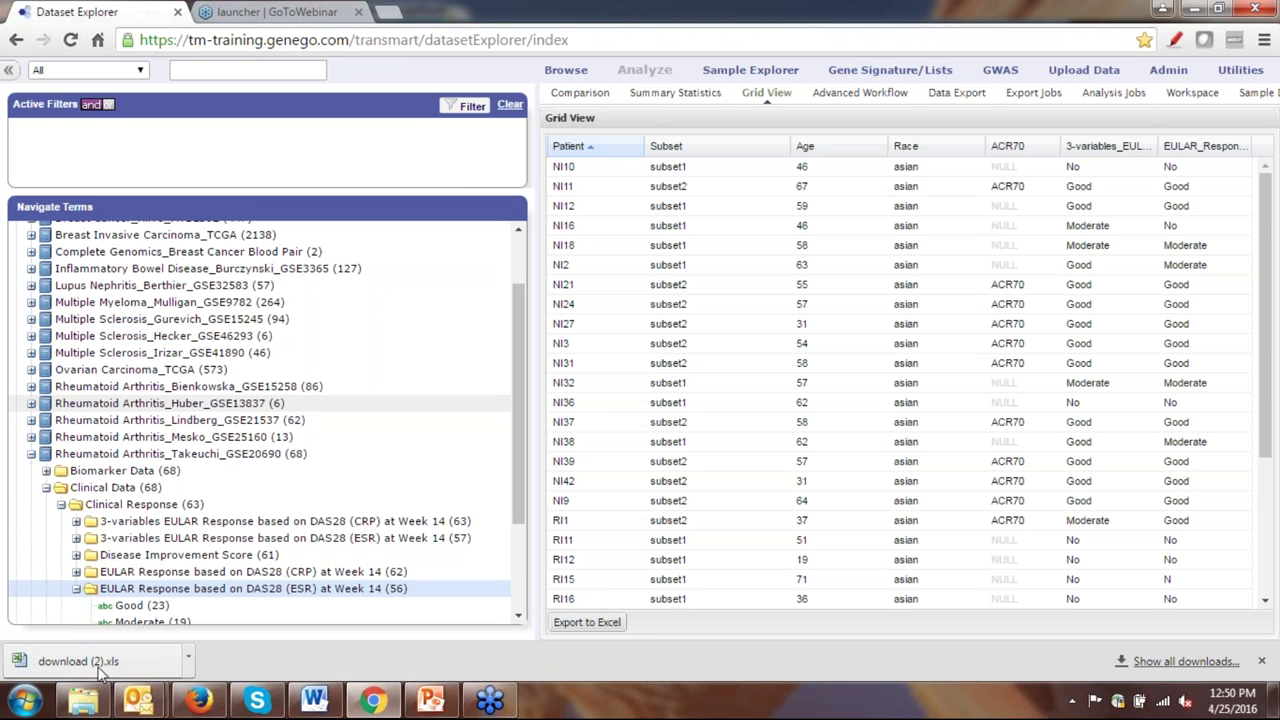
click(188, 656)
click(242, 547)
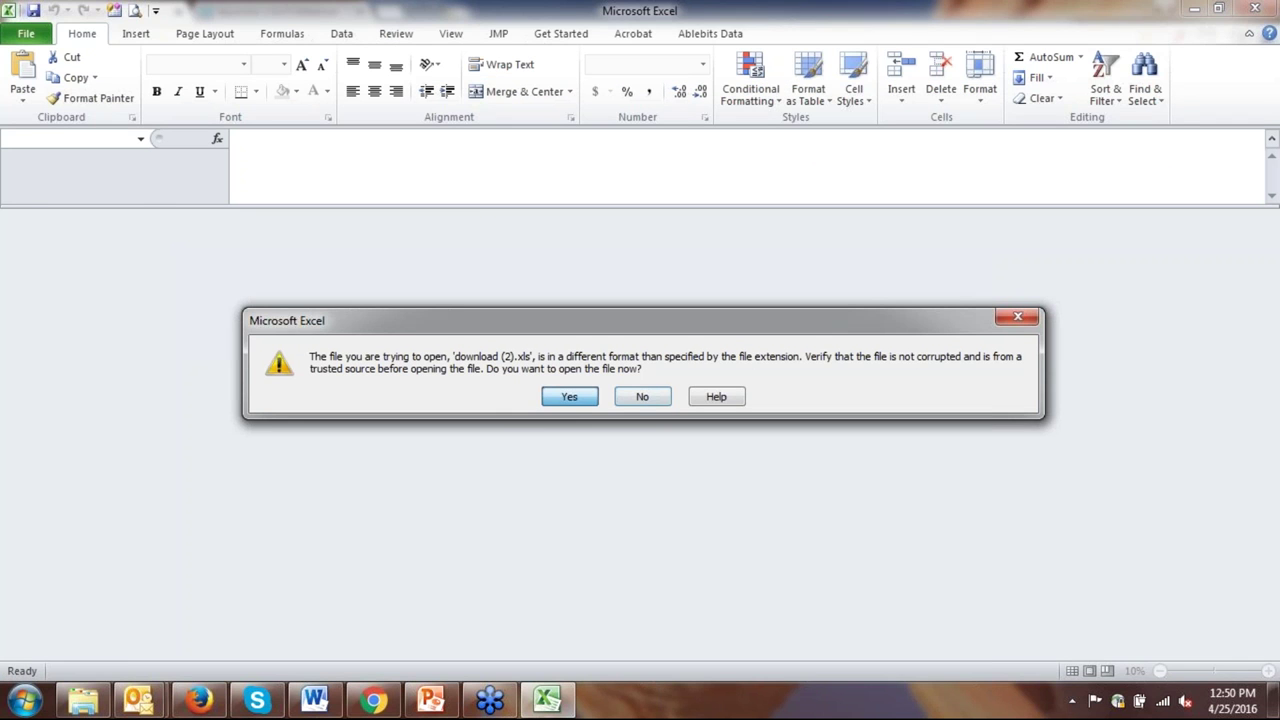
Accept the format warning, look over the exported patient rows, and close the workbook.
click(566, 397)
drag(1270, 358, 1266, 328)
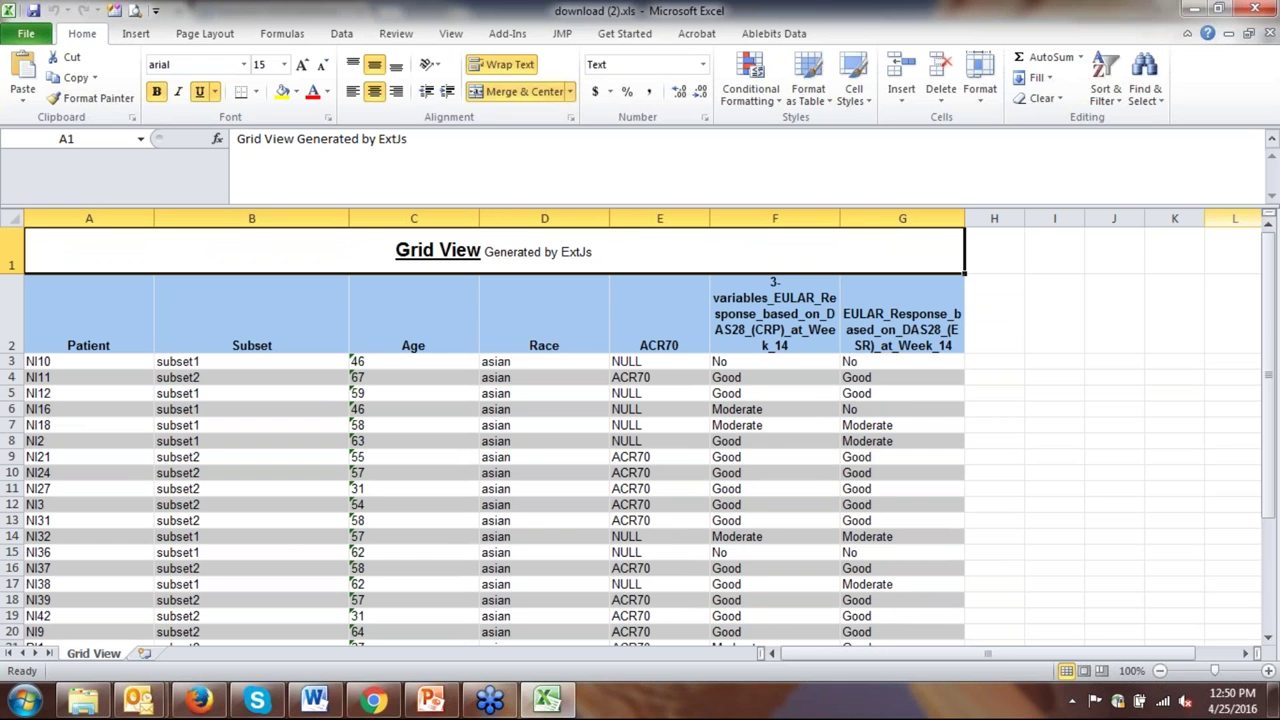
click(1257, 10)
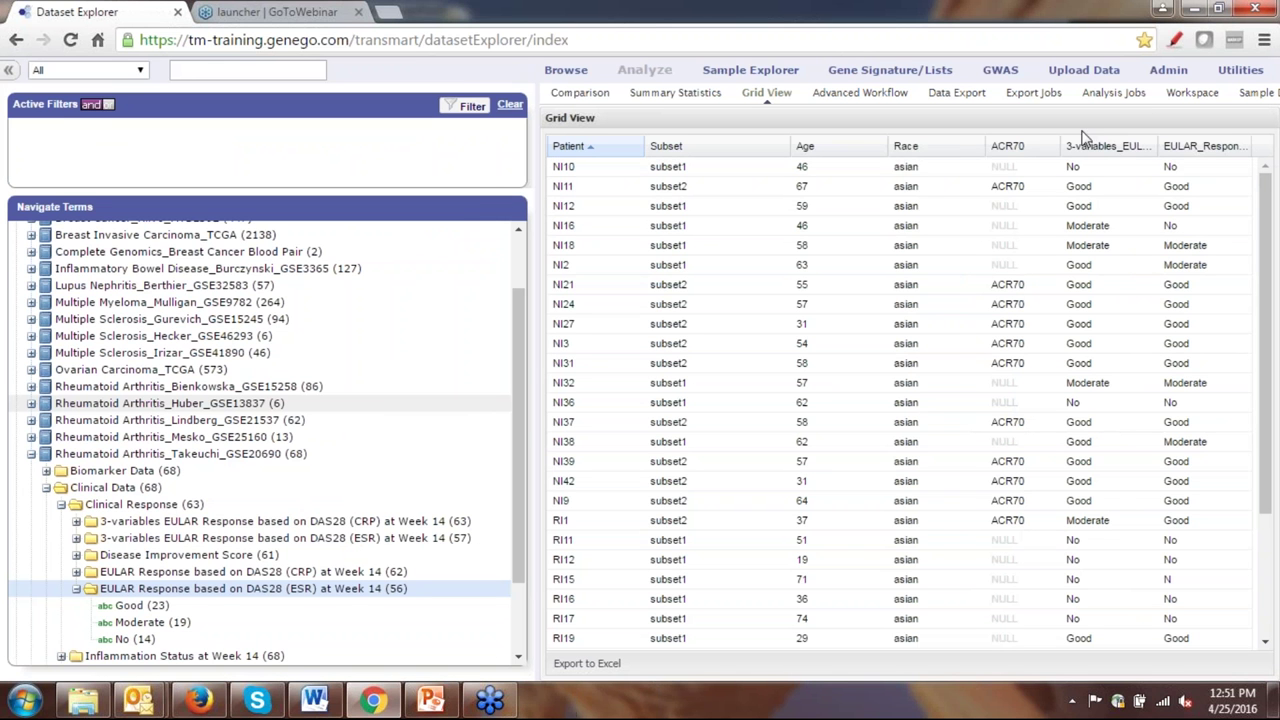
Show the Advanced Workflow heatmap, reveal the Blood biomarker node, and download the heatmap as Heatmap (4).png.
click(848, 100)
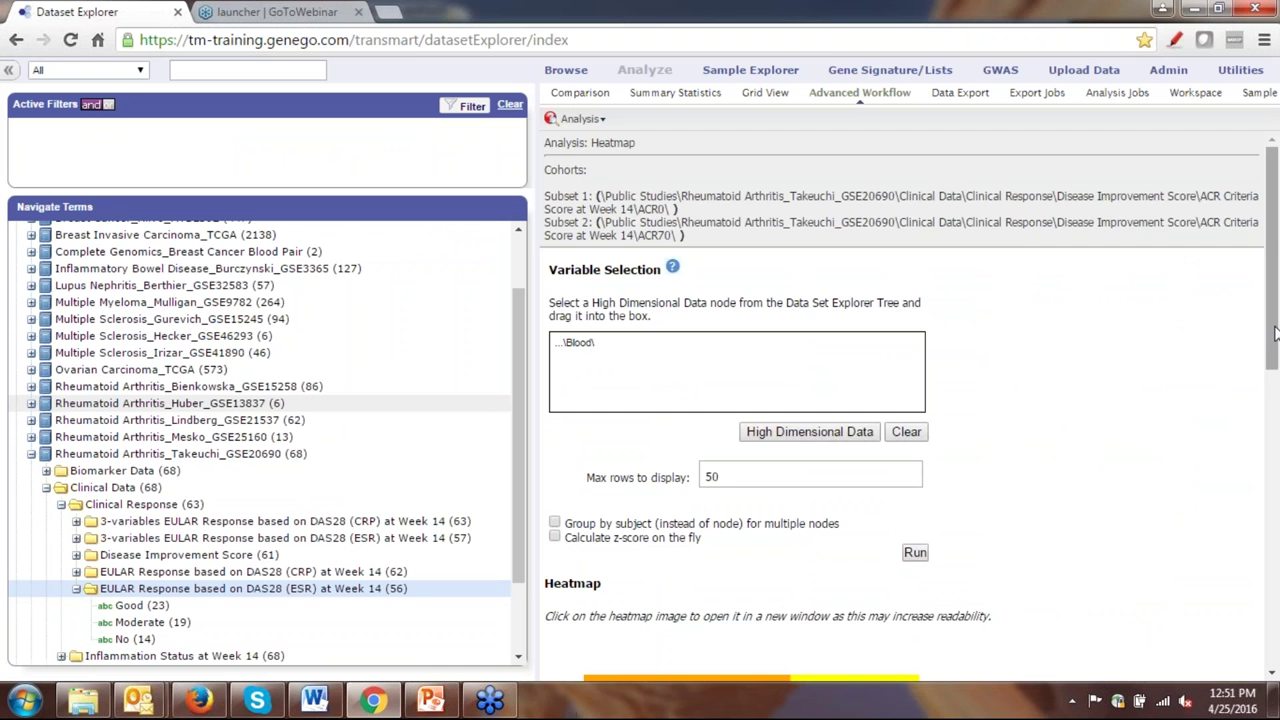
drag(1275, 333, 1263, 363)
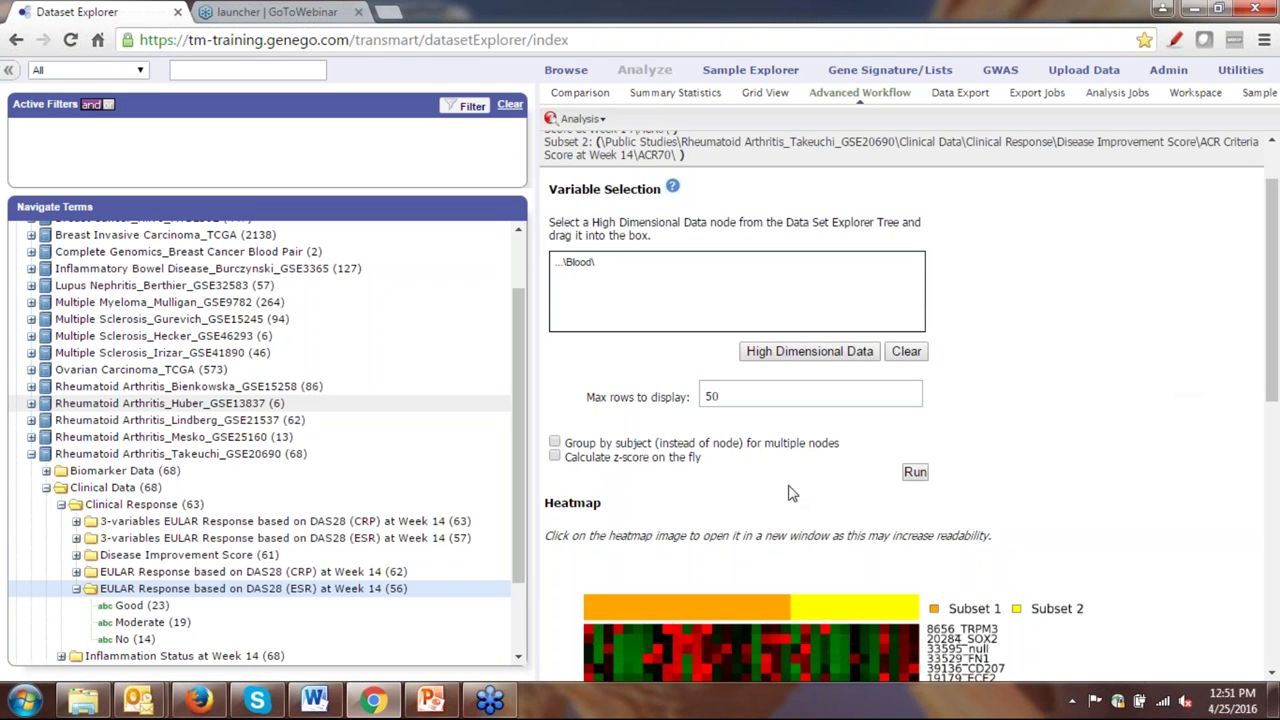
click(46, 488)
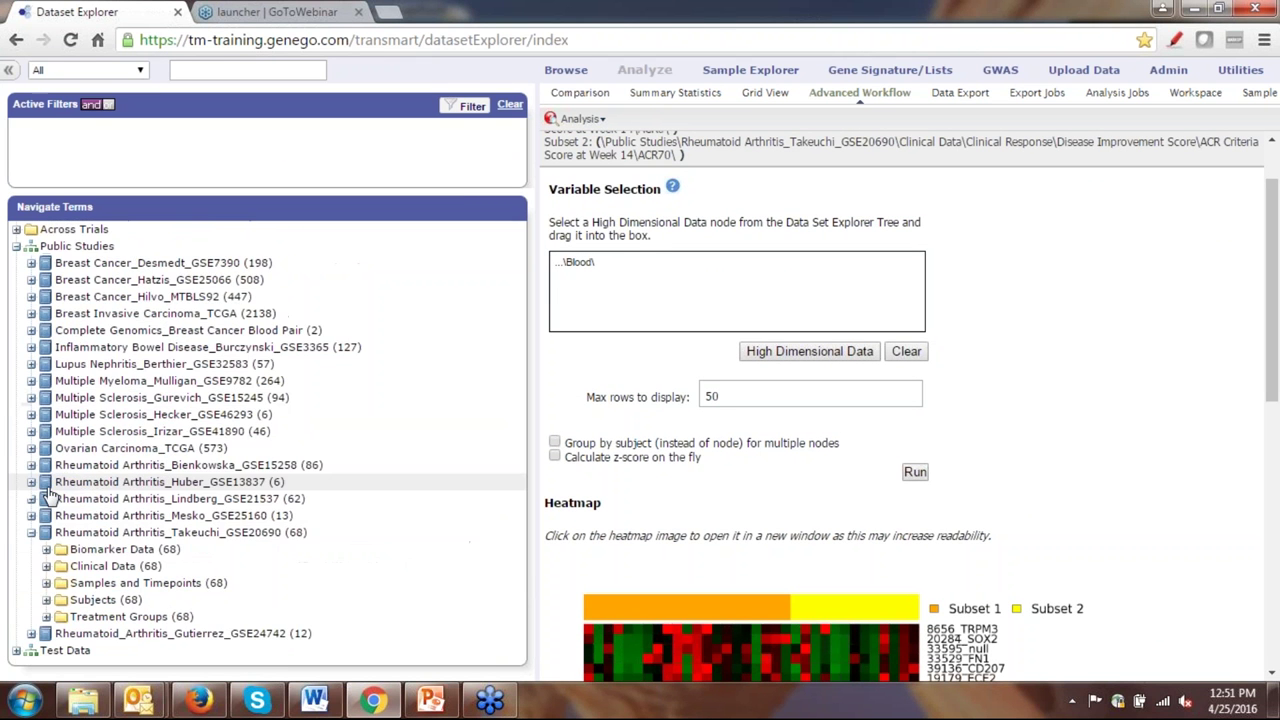
click(46, 550)
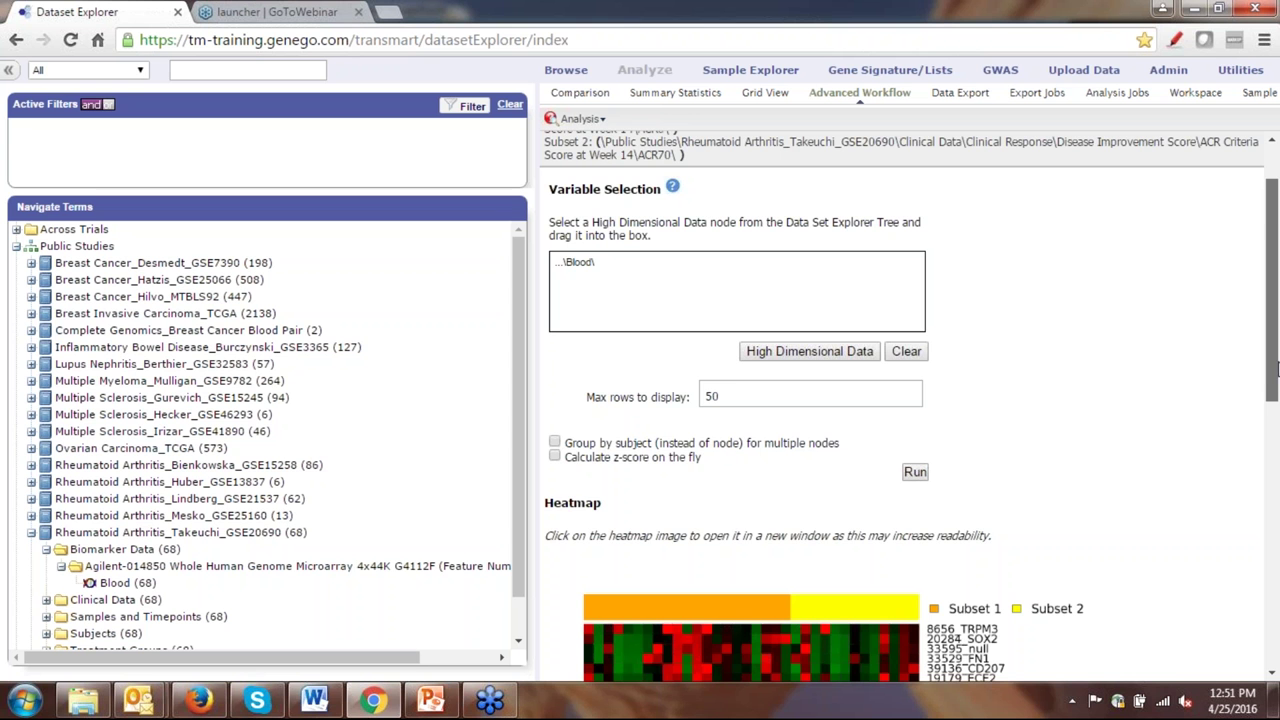
drag(1277, 369, 1249, 600)
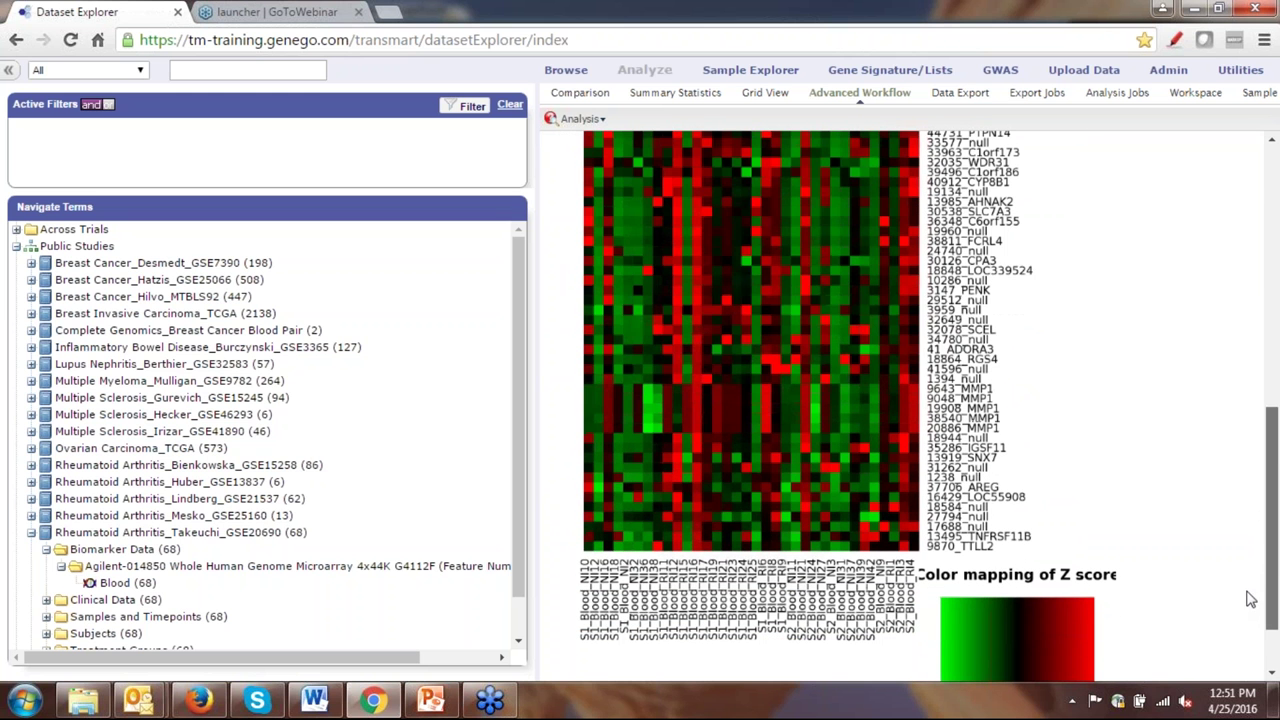
click(827, 416)
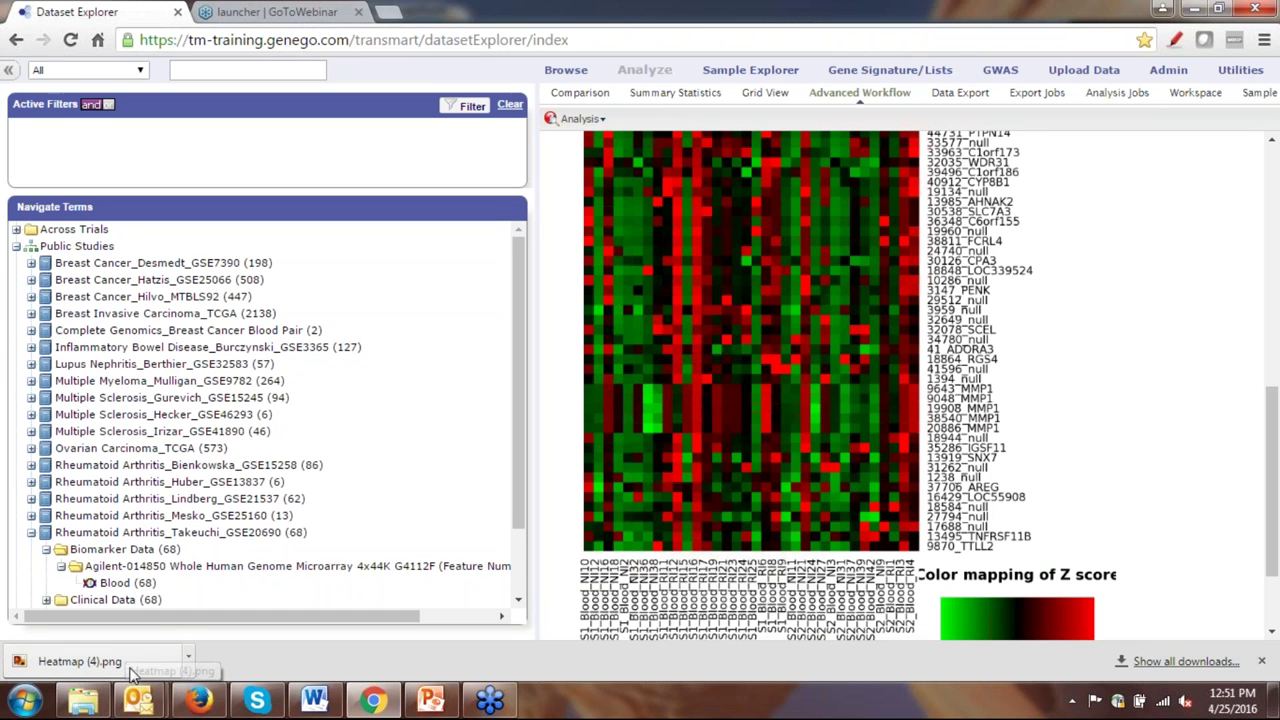
View Heatmap (4).png in Windows Photo Viewer, then close it and return to the heatmap.
click(168, 658)
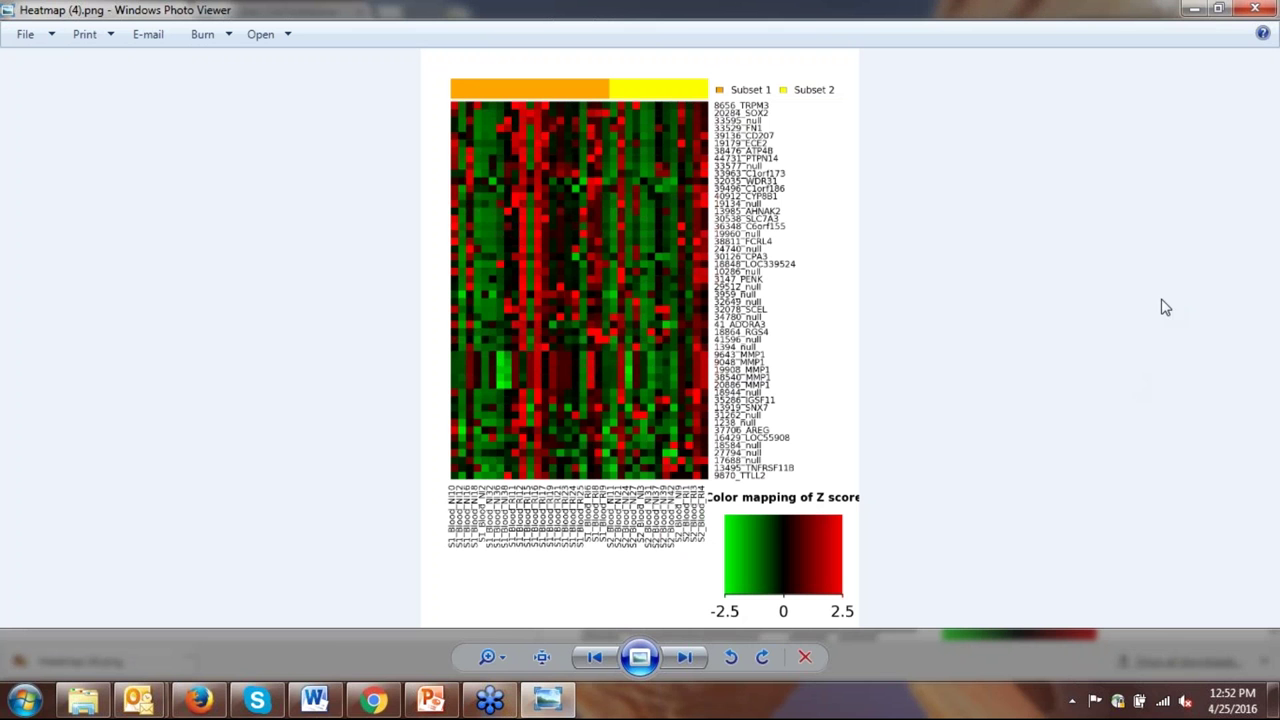
click(1272, 8)
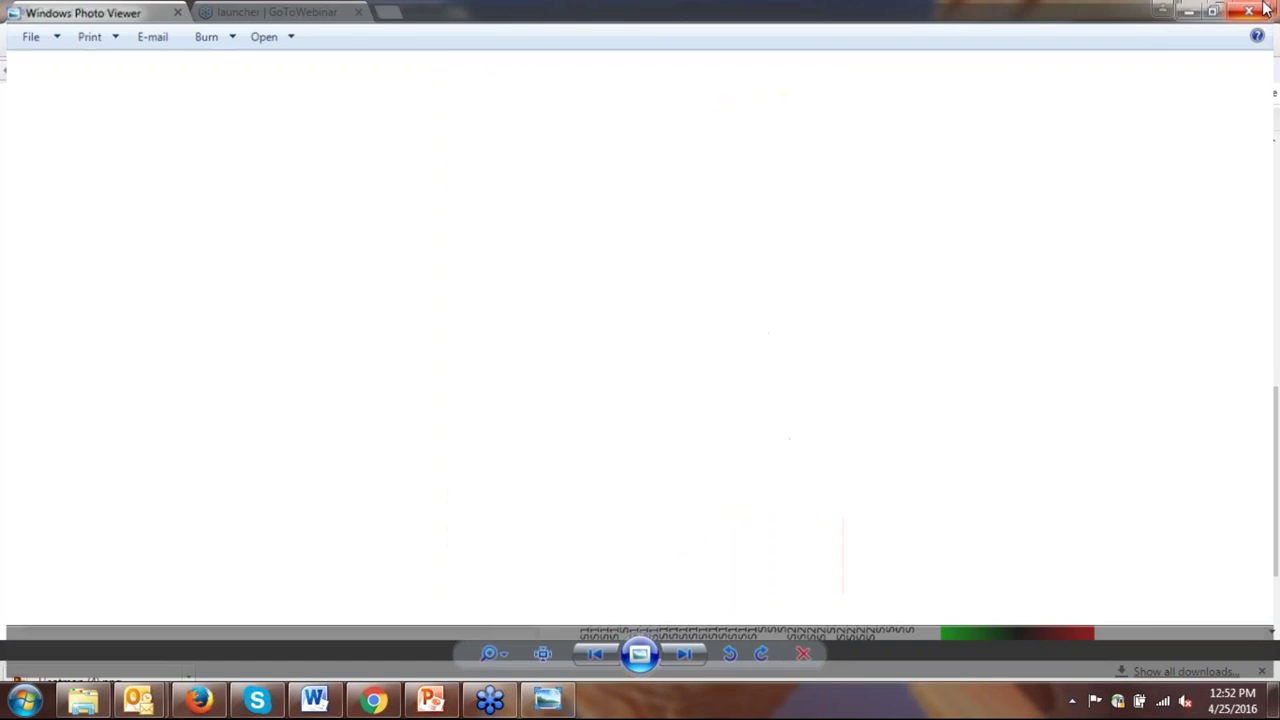
drag(1274, 449, 1277, 353)
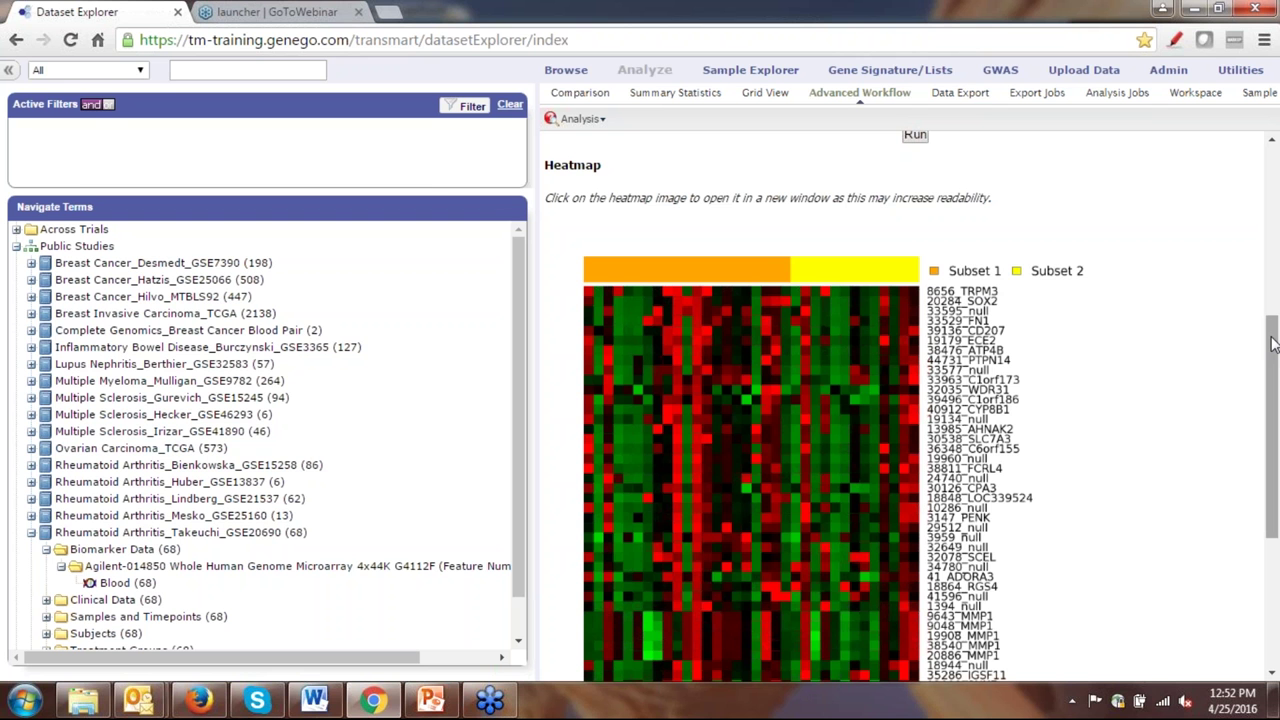
Scroll the Advanced Workflow page to review the Blood heatmap: 50 max rows, Subset 1 ACR0, Subset 2 ACR70.
drag(1272, 344, 1270, 432)
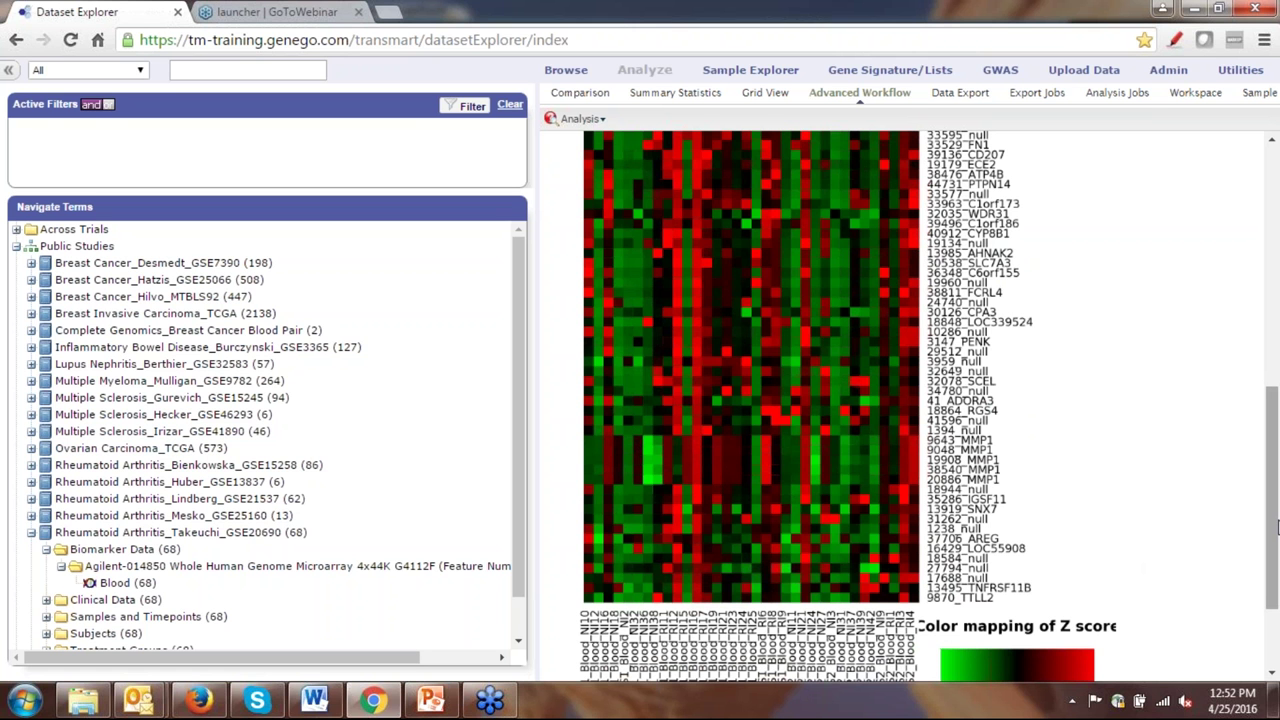
click(1277, 527)
drag(1277, 527, 1268, 600)
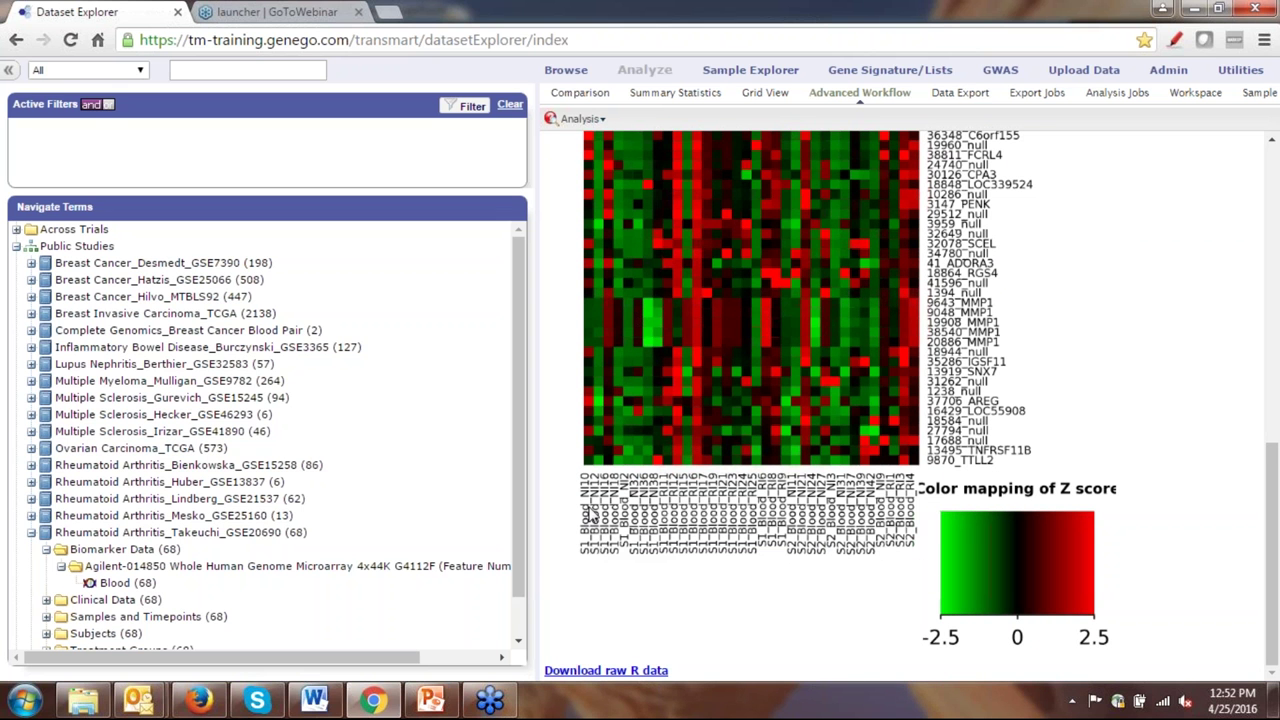
drag(1277, 512, 1267, 231)
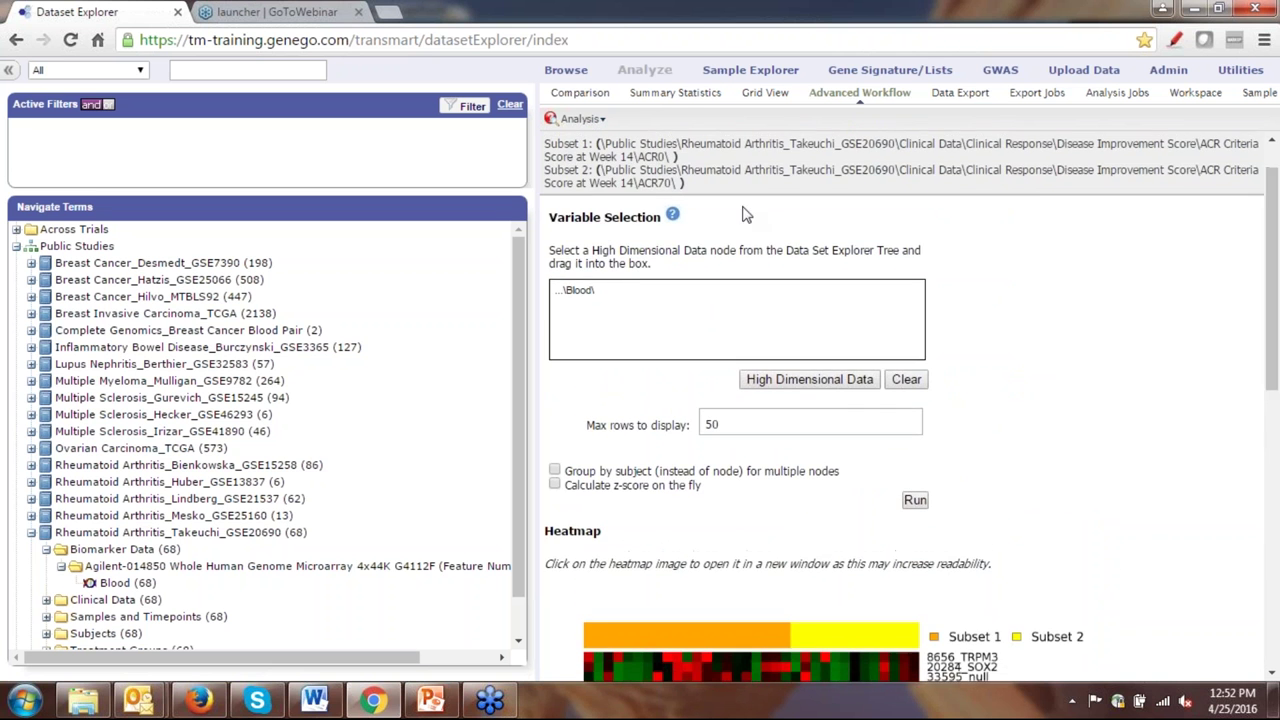
Read through the Standard Heatmap help page for variable selection, then go back to Dataset Explorer.
click(674, 218)
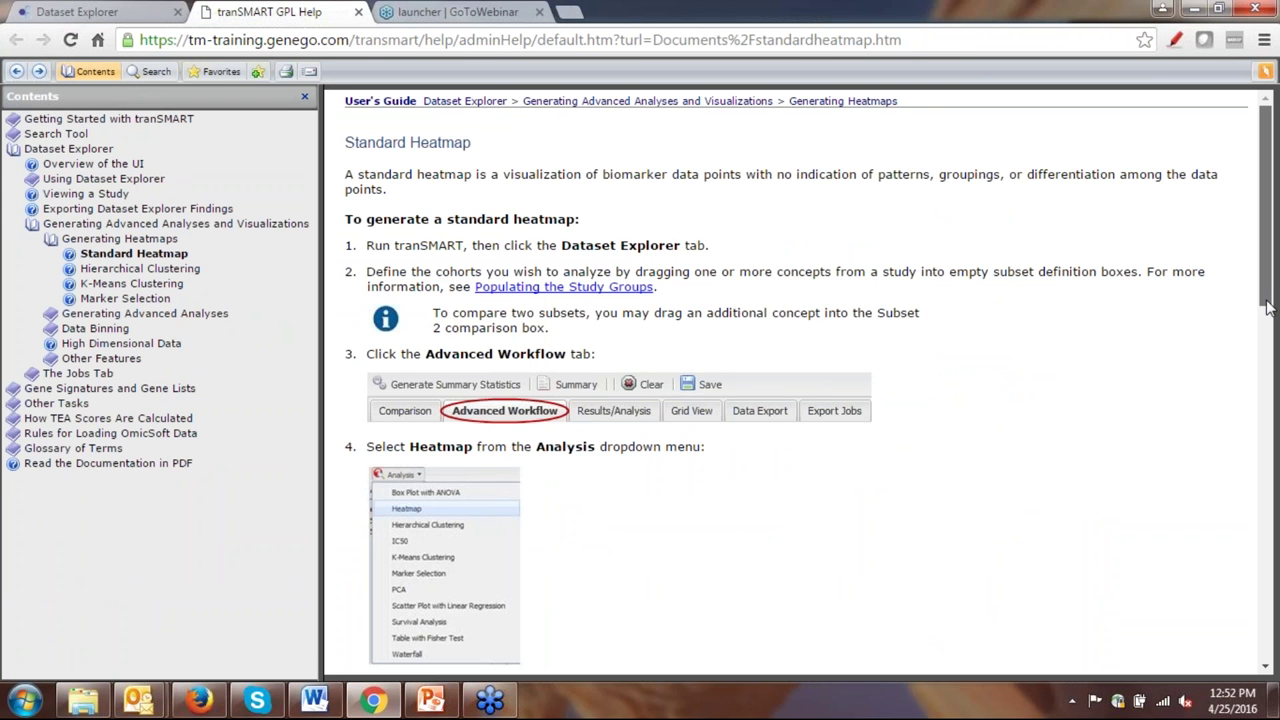
drag(1266, 308, 1266, 326)
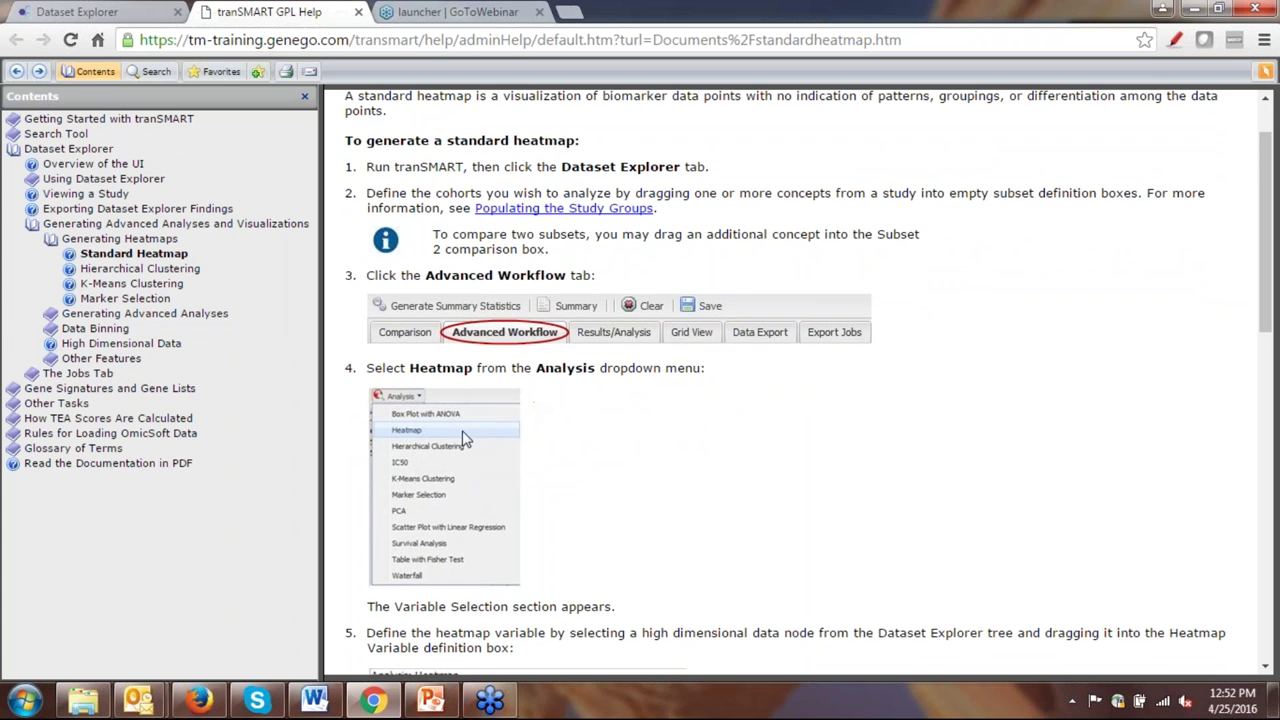
drag(1266, 330, 1203, 640)
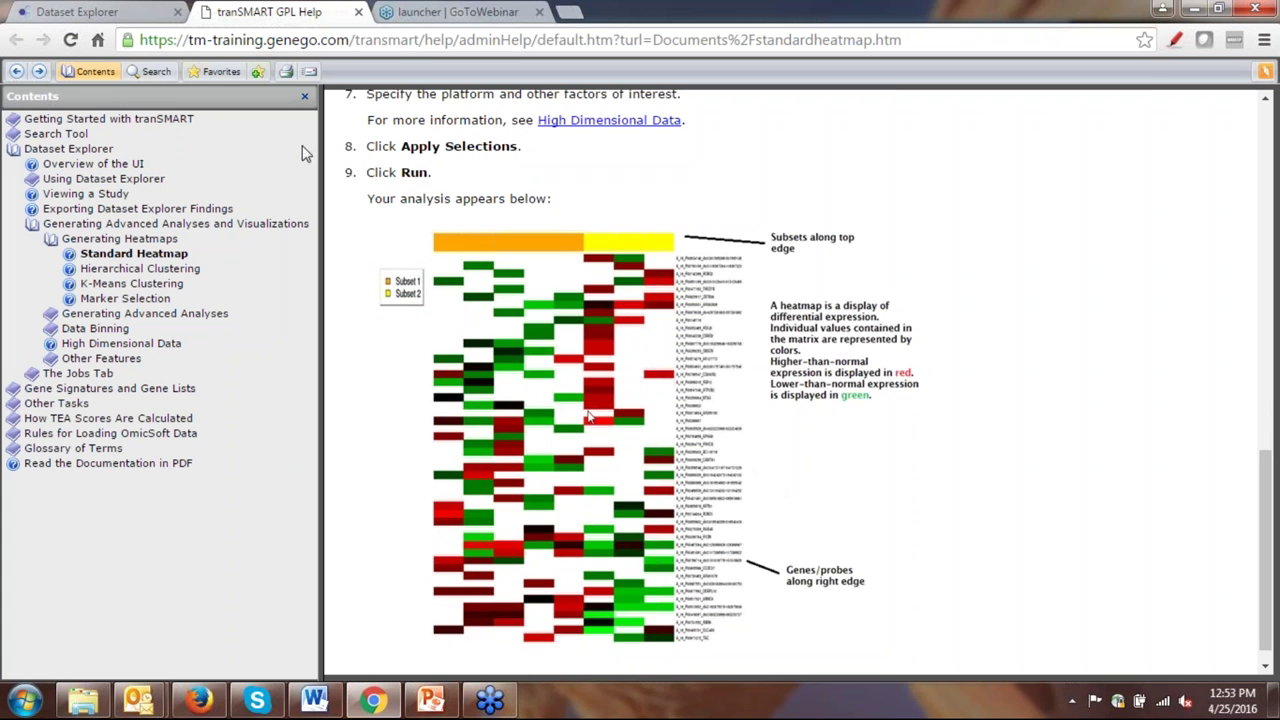
click(98, 10)
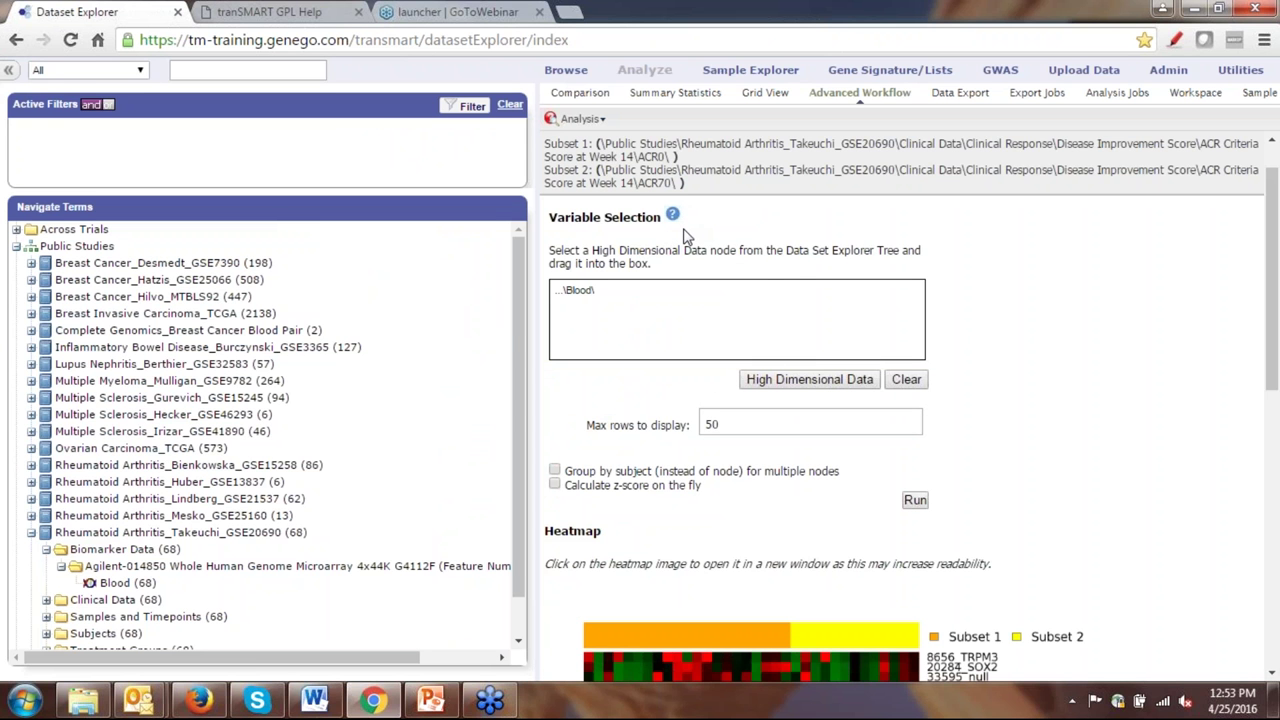
Pick Table with Fisher Test from the analysis list, raising the clear-heatmap-results warning.
drag(1275, 354, 1275, 320)
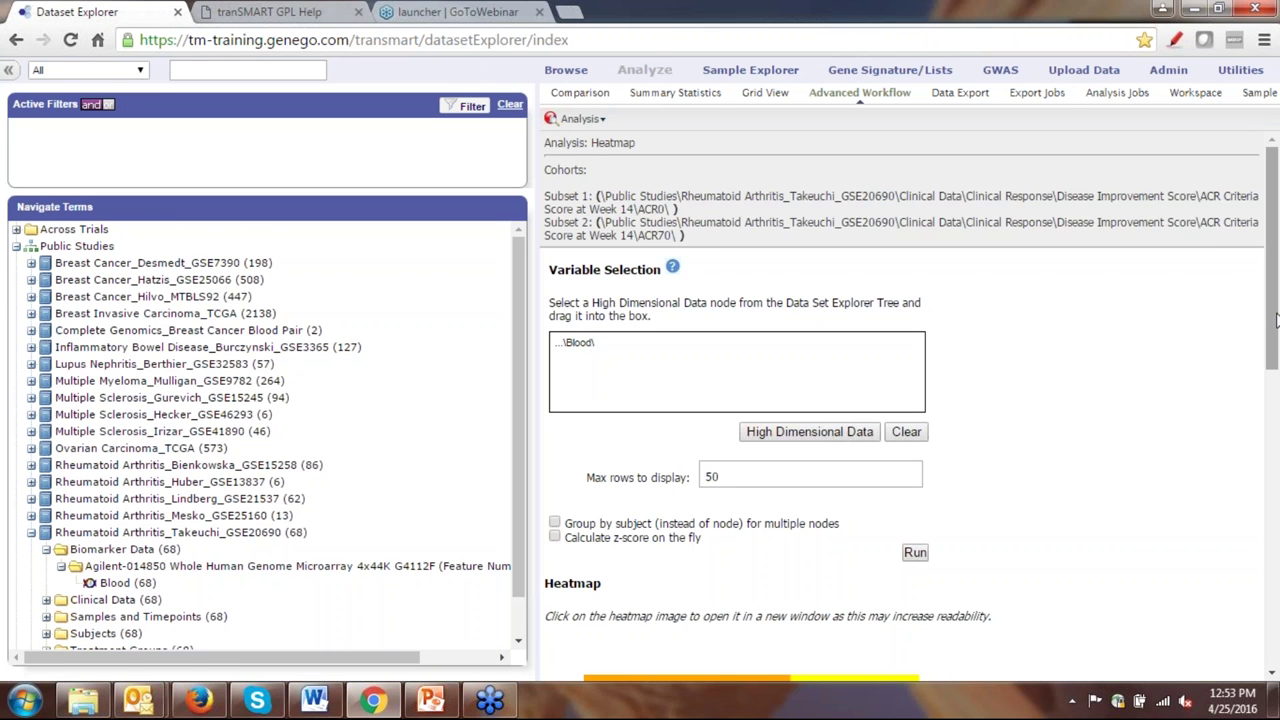
click(580, 119)
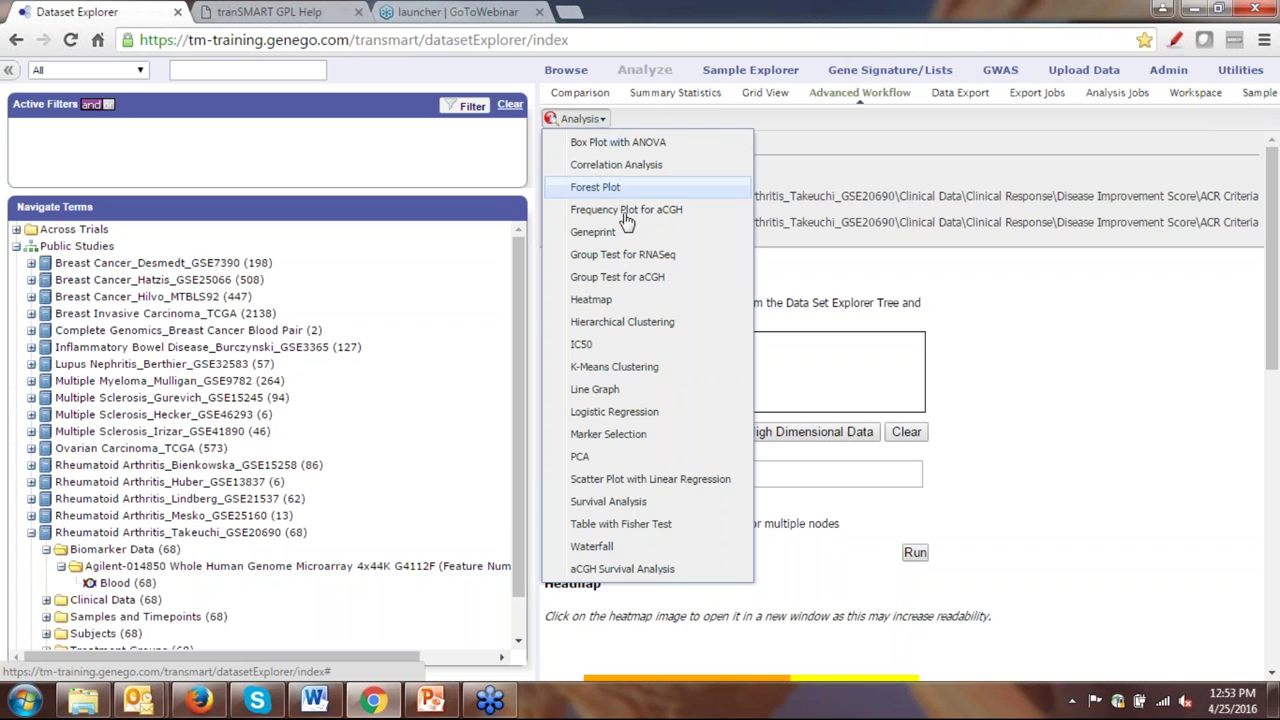
click(620, 530)
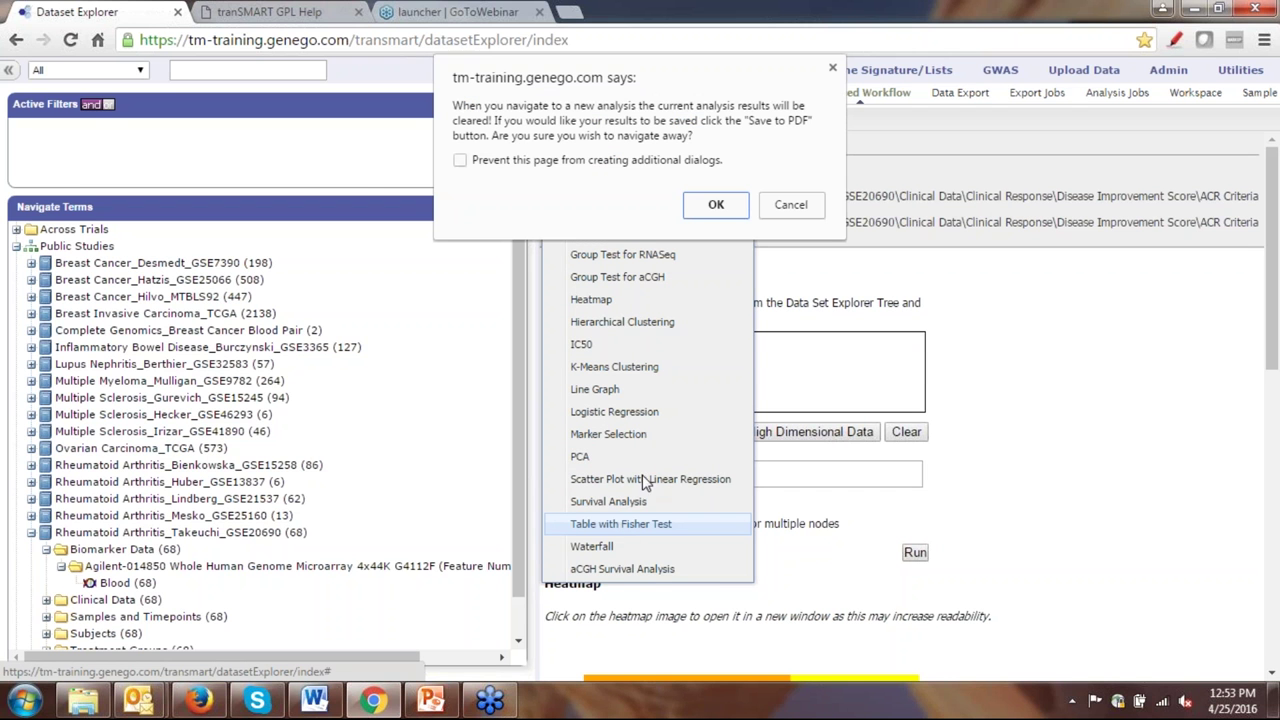
Confirm clearing the heatmap results and expand Clinical Data to reveal the EULAR and ACR criteria concepts.
click(715, 206)
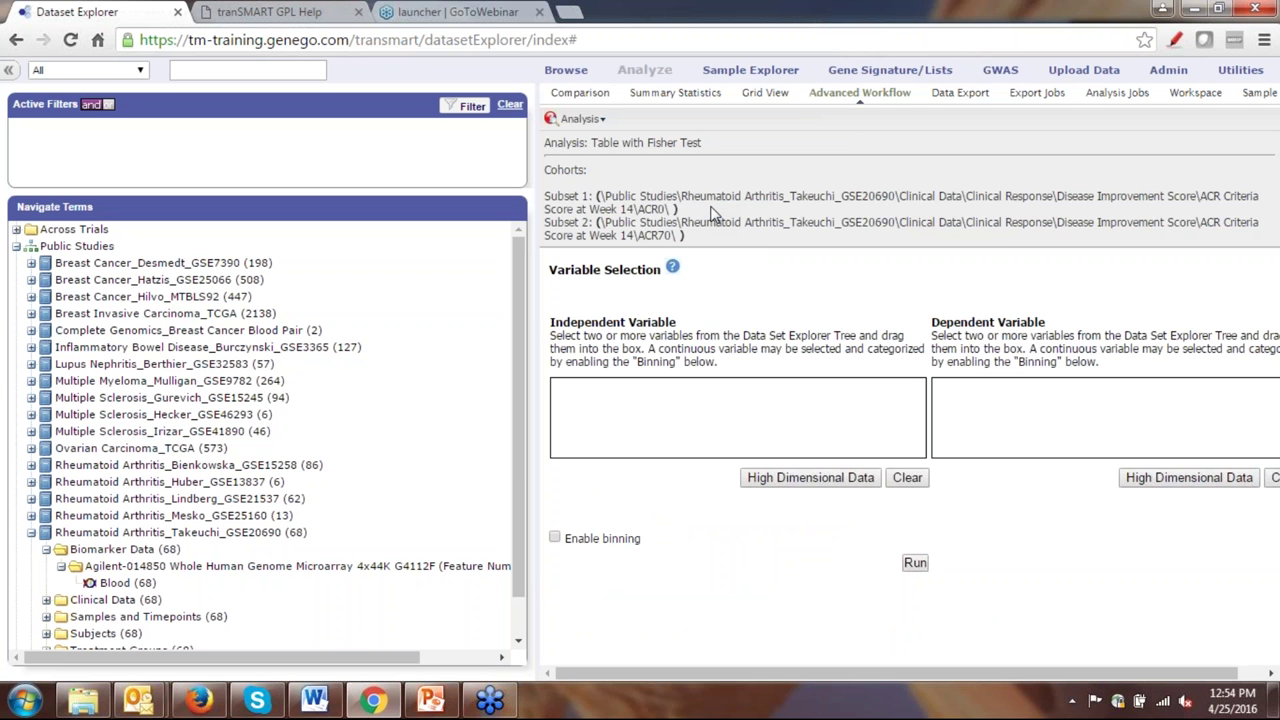
click(45, 550)
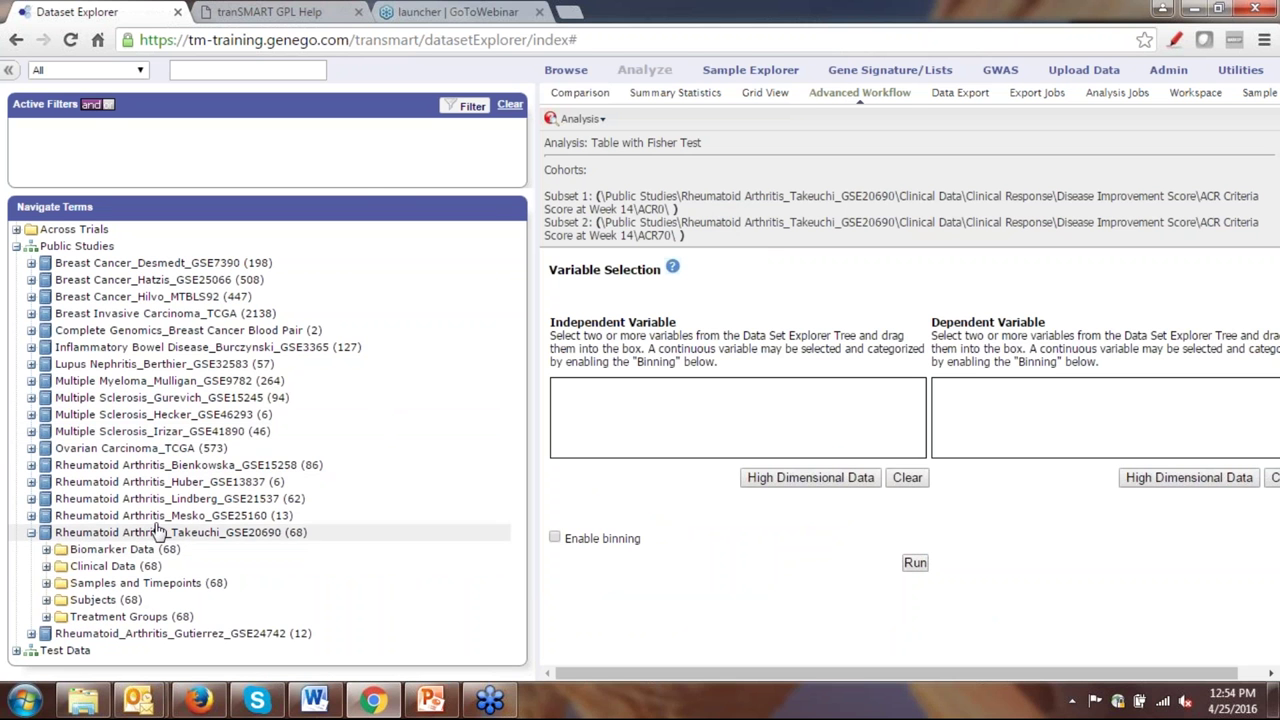
click(46, 567)
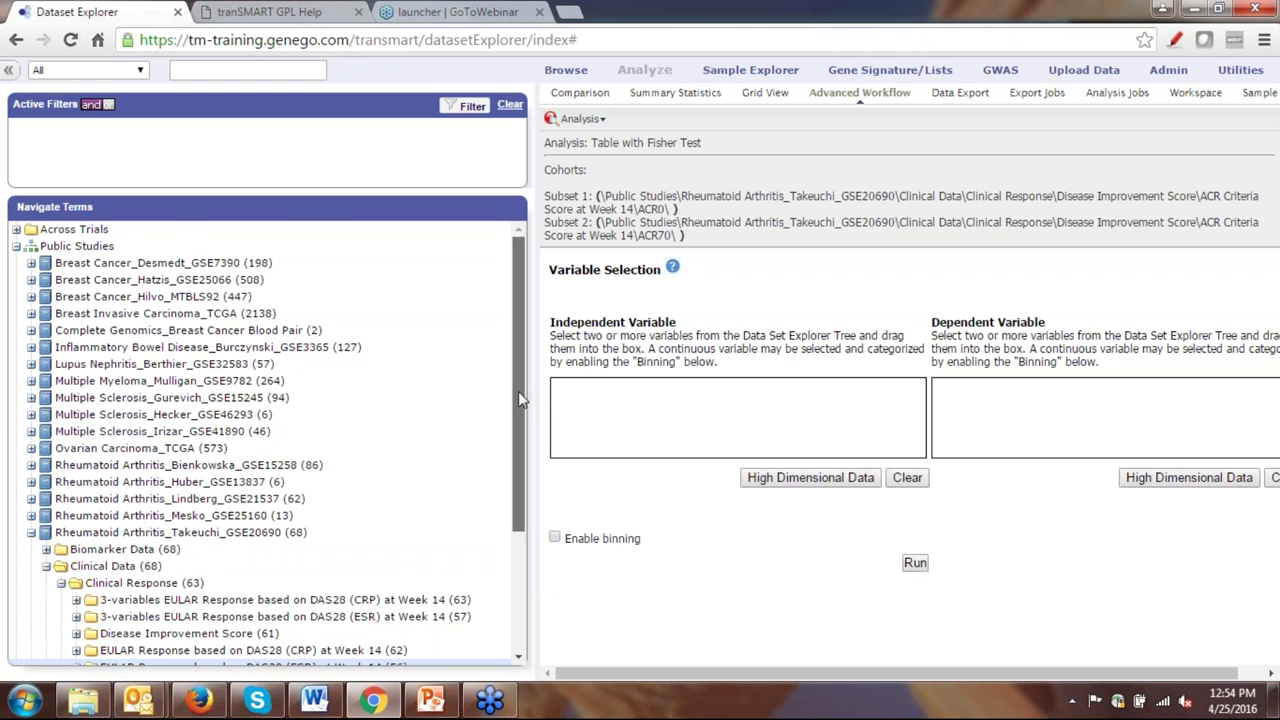
scroll(518, 399, down, 3)
click(76, 564)
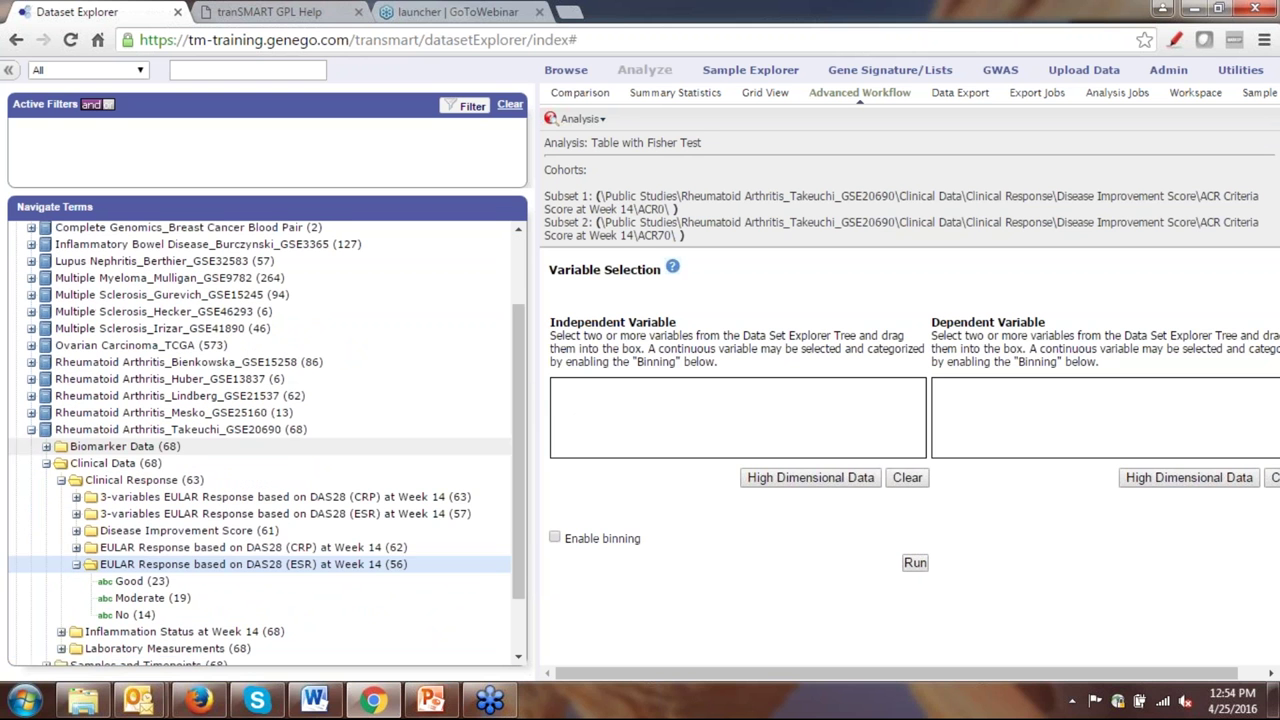
click(76, 531)
Assign ACR Criteria Score at Week 14 as independent and EULAR Response (ESR) as dependent variable.
drag(140, 556, 617, 418)
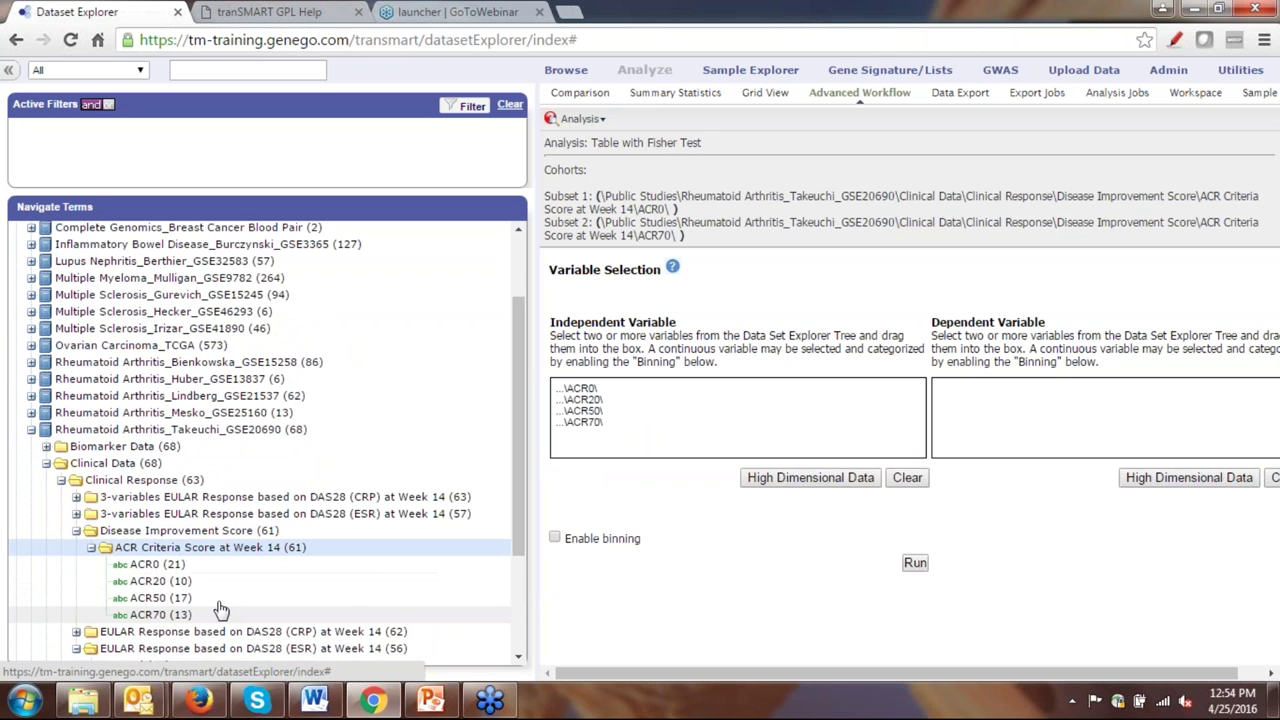
drag(523, 451, 519, 514)
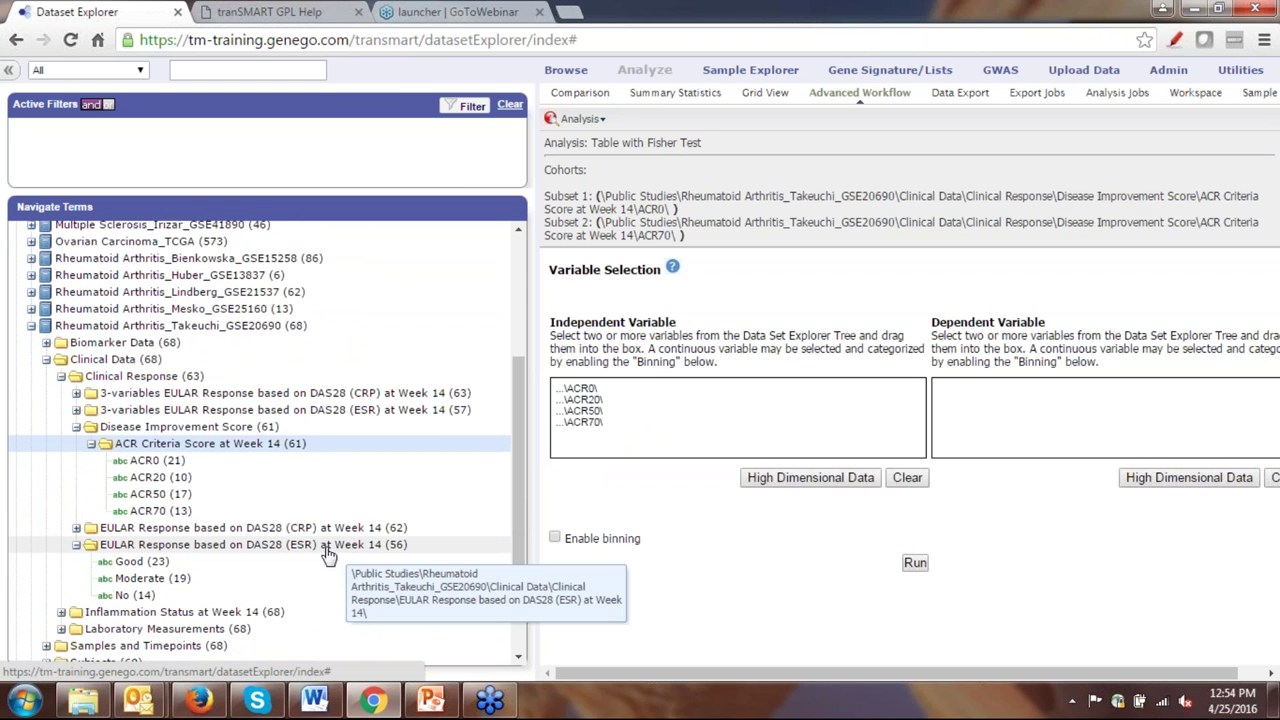
drag(327, 553, 952, 415)
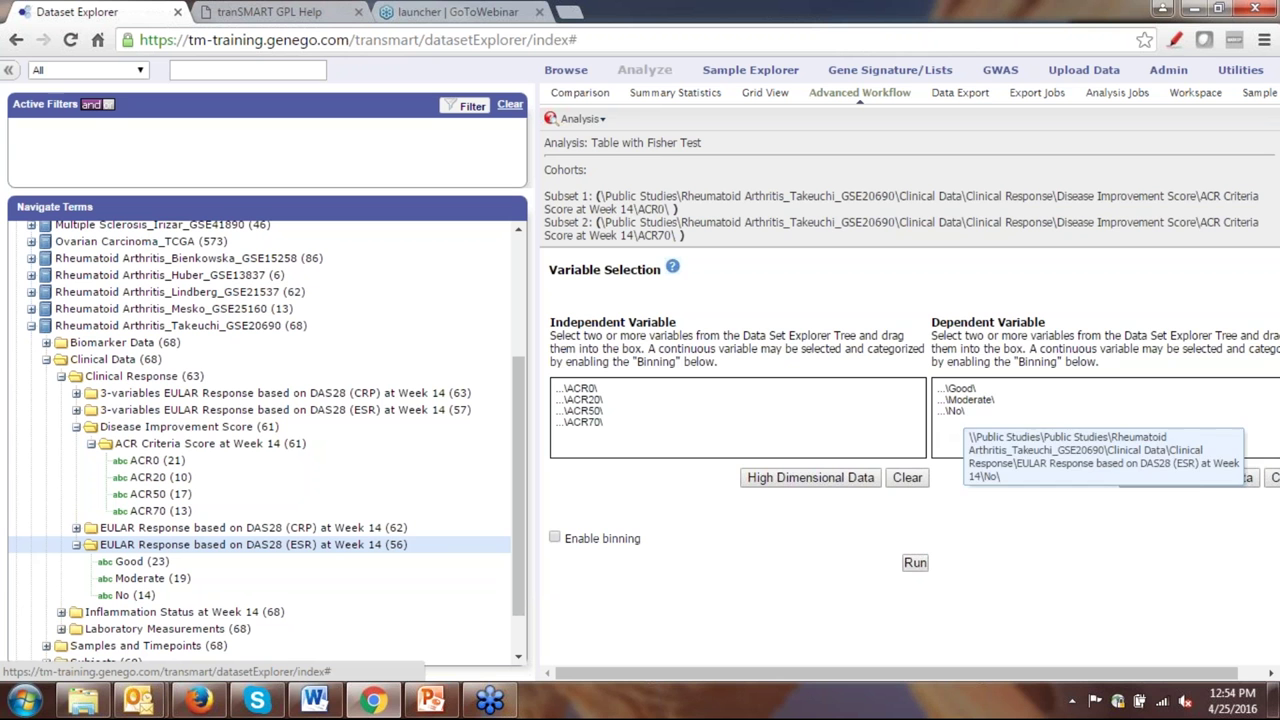
Run the Fisher test and scroll through the ACR0/ACR70 by EULAR results: Fisher p-value 5e-04, χ² 21.4.
click(913, 564)
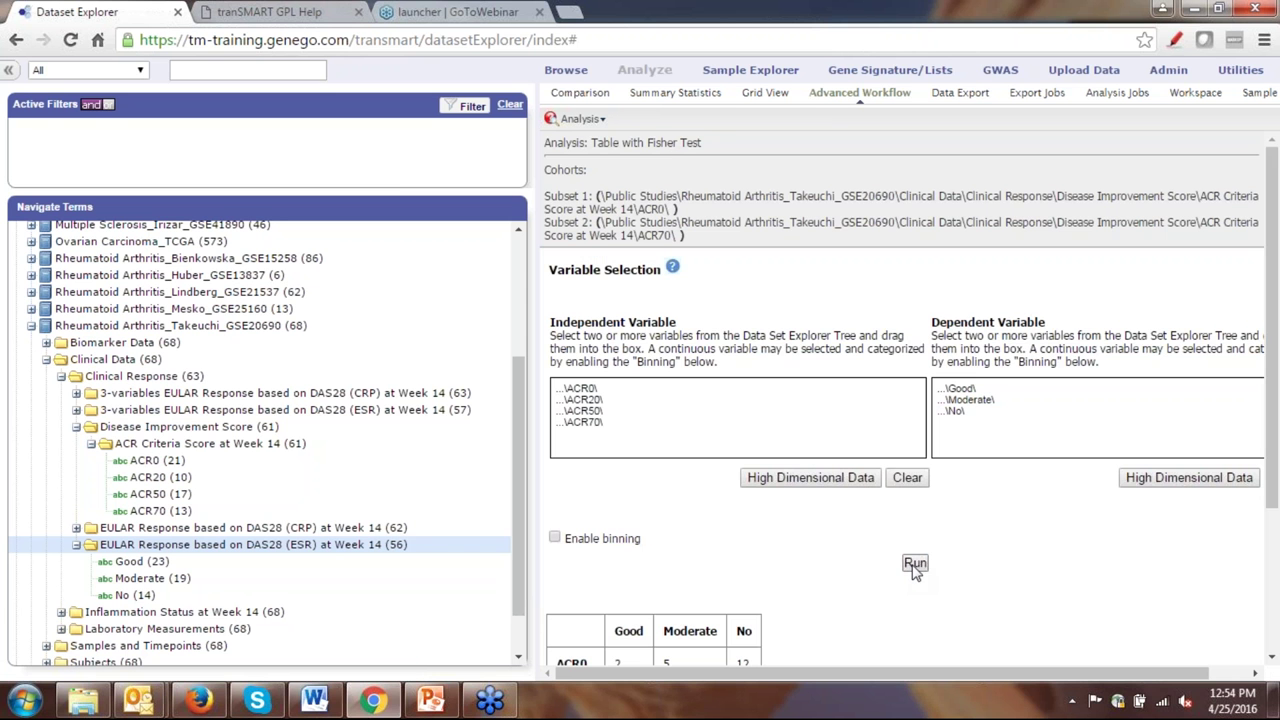
drag(1274, 341, 1257, 460)
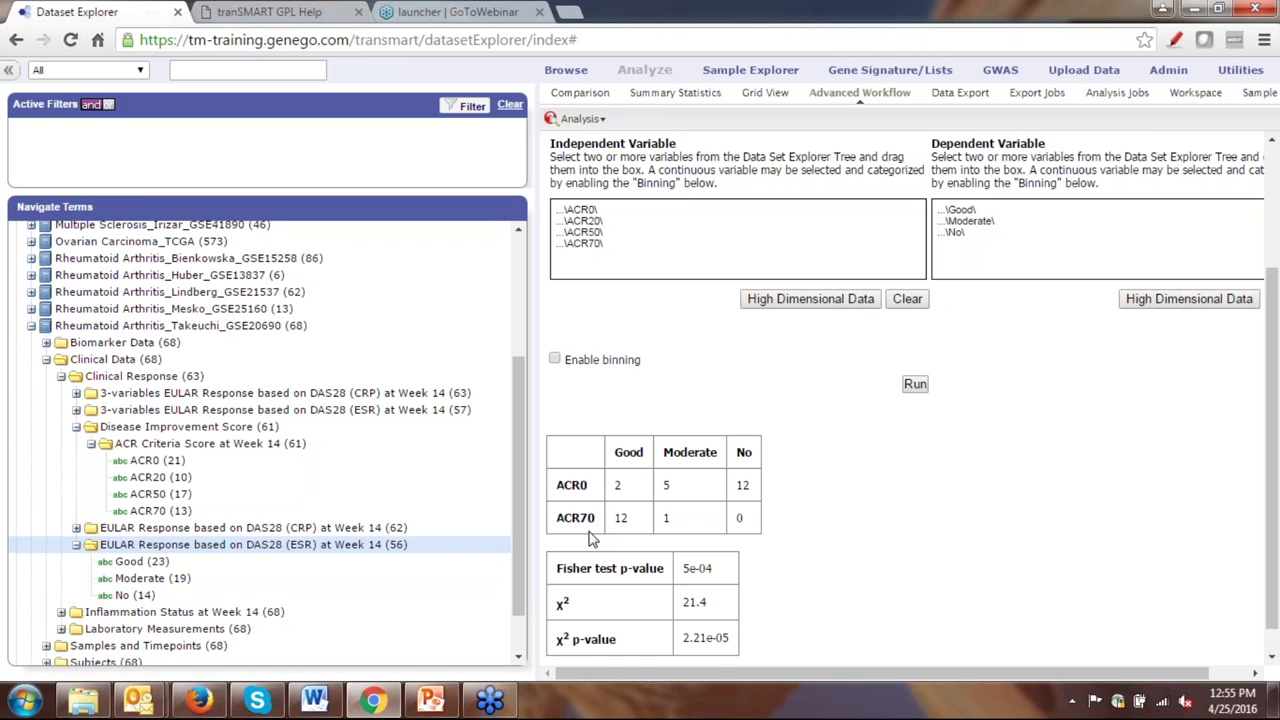
drag(1276, 453, 1276, 350)
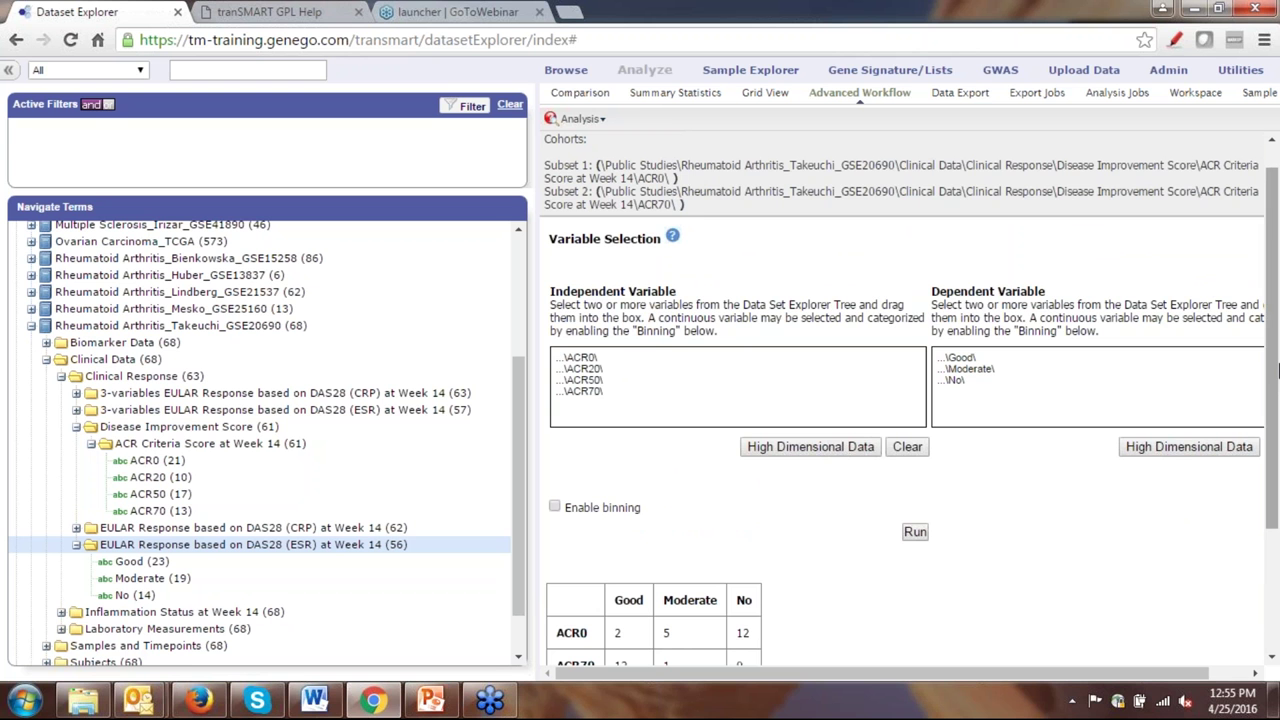
drag(1274, 365, 1255, 497)
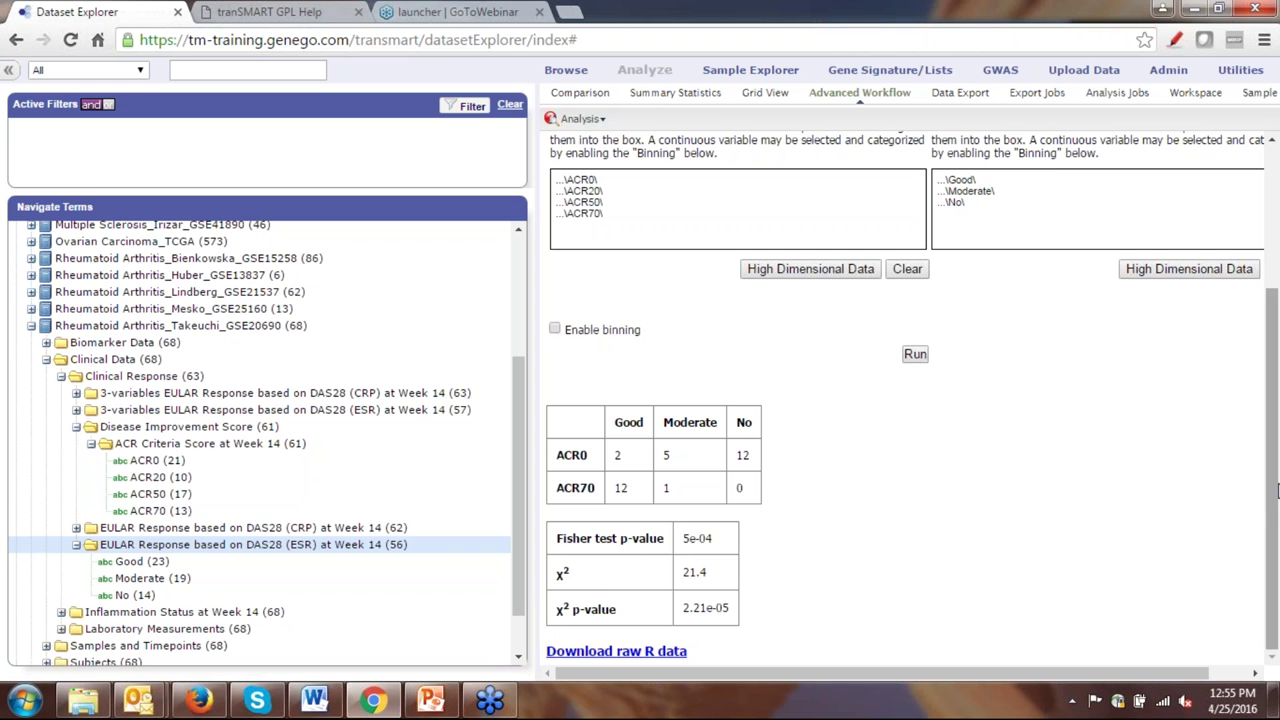
scroll(1276, 490, up, 1)
drag(1276, 480, 1277, 330)
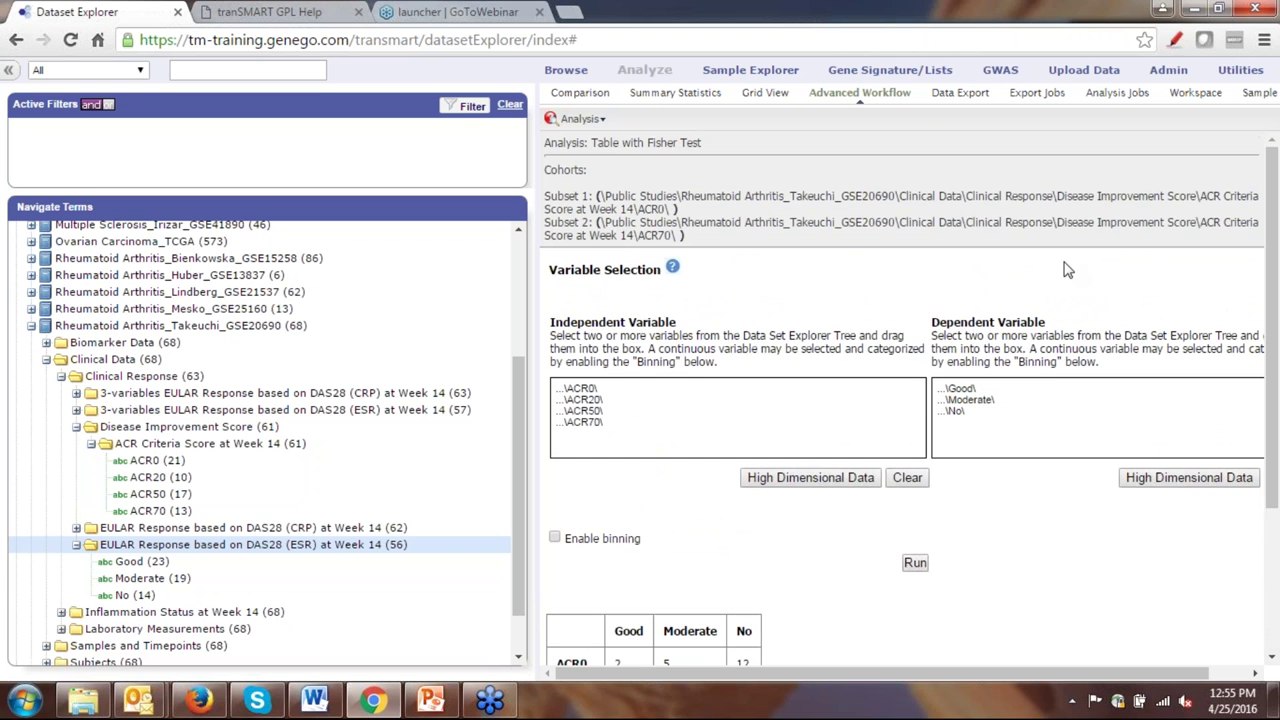
click(673, 270)
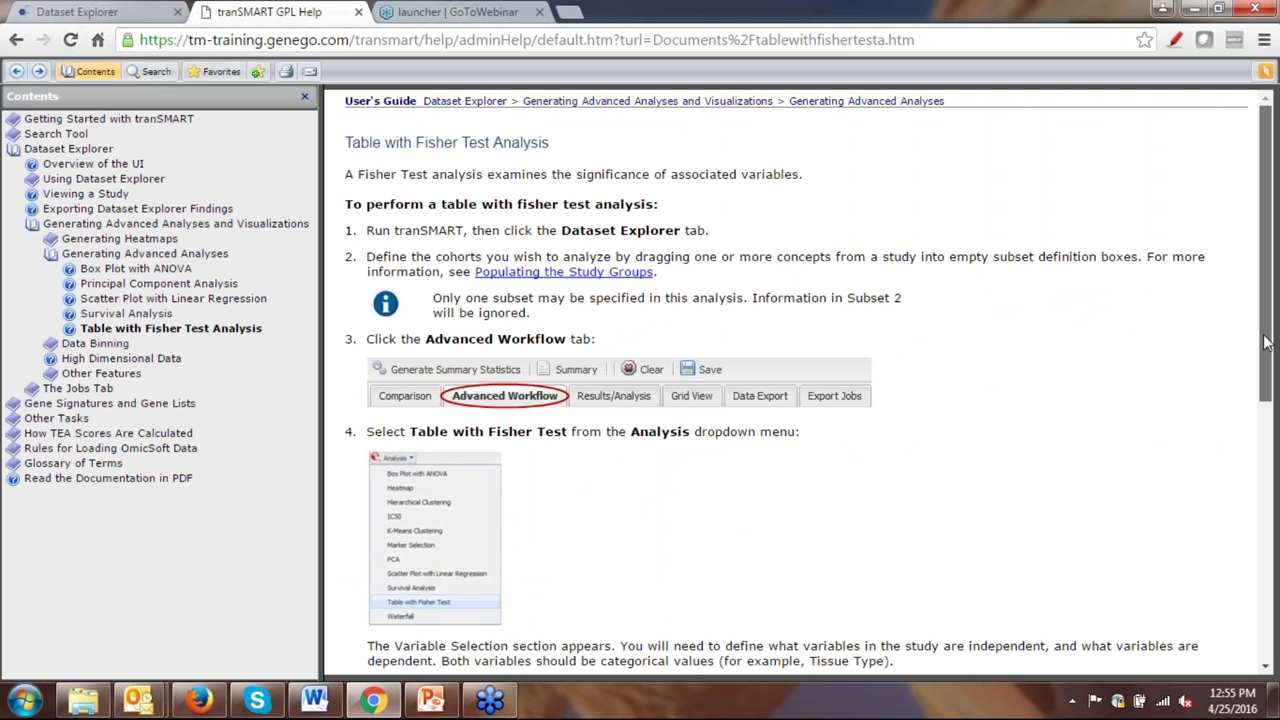
drag(1266, 342, 1238, 300)
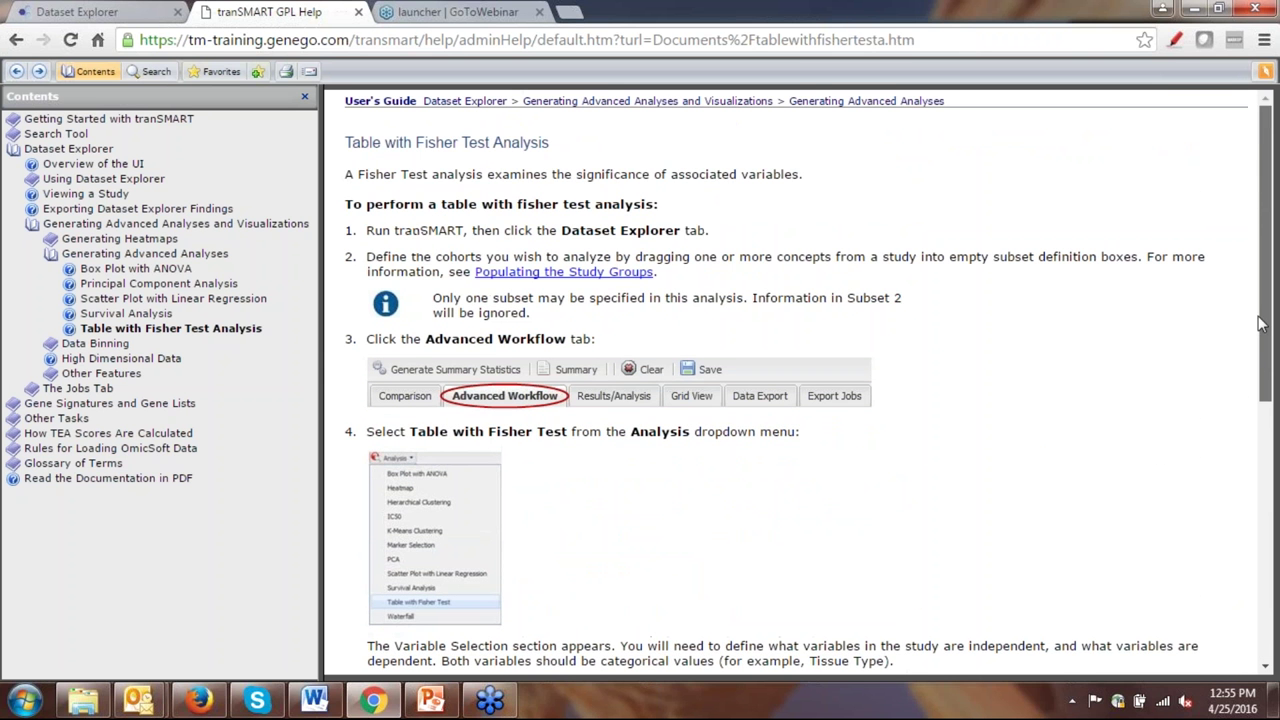
click(105, 12)
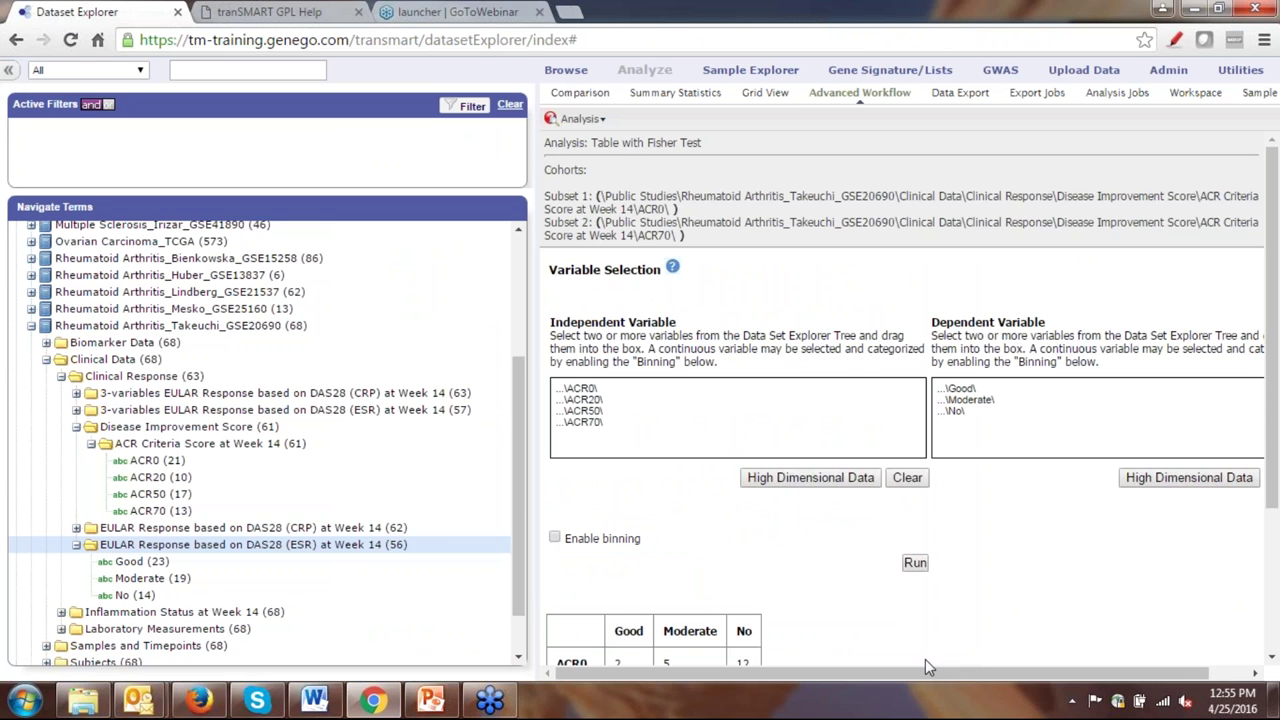
Open the analysis list and close it again, keeping the Table with Fisher Test.
click(598, 121)
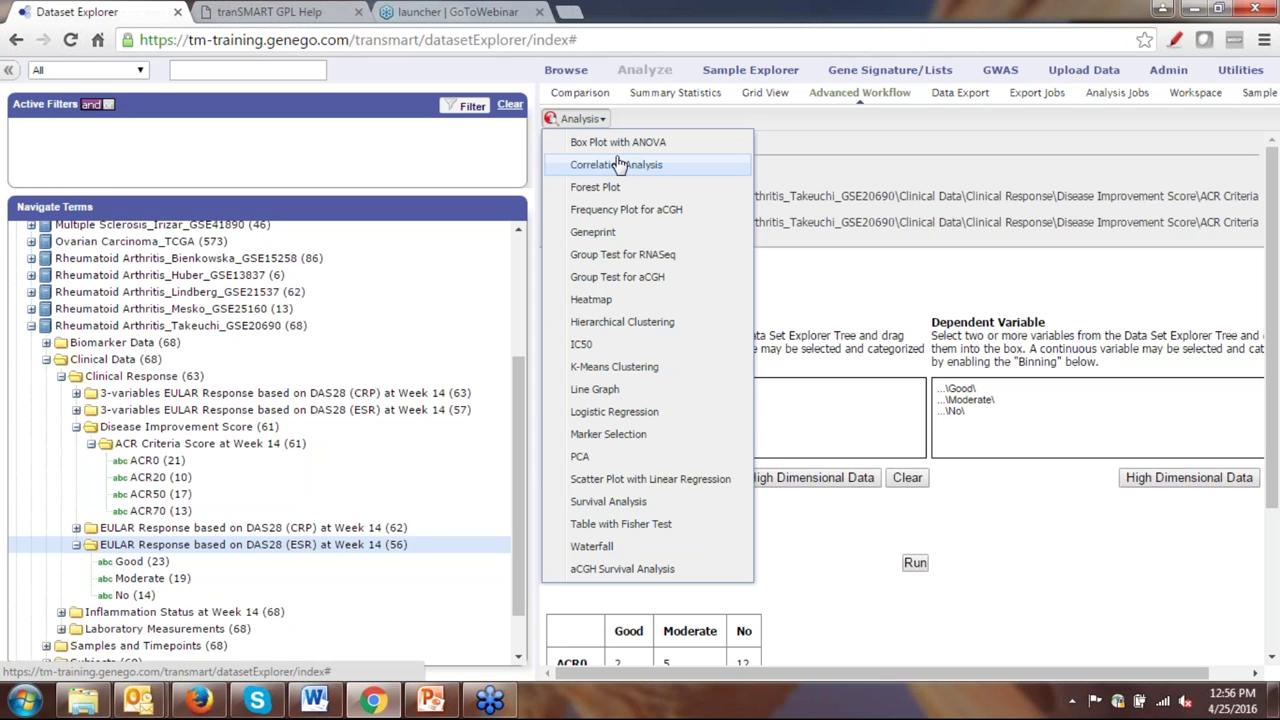
click(893, 316)
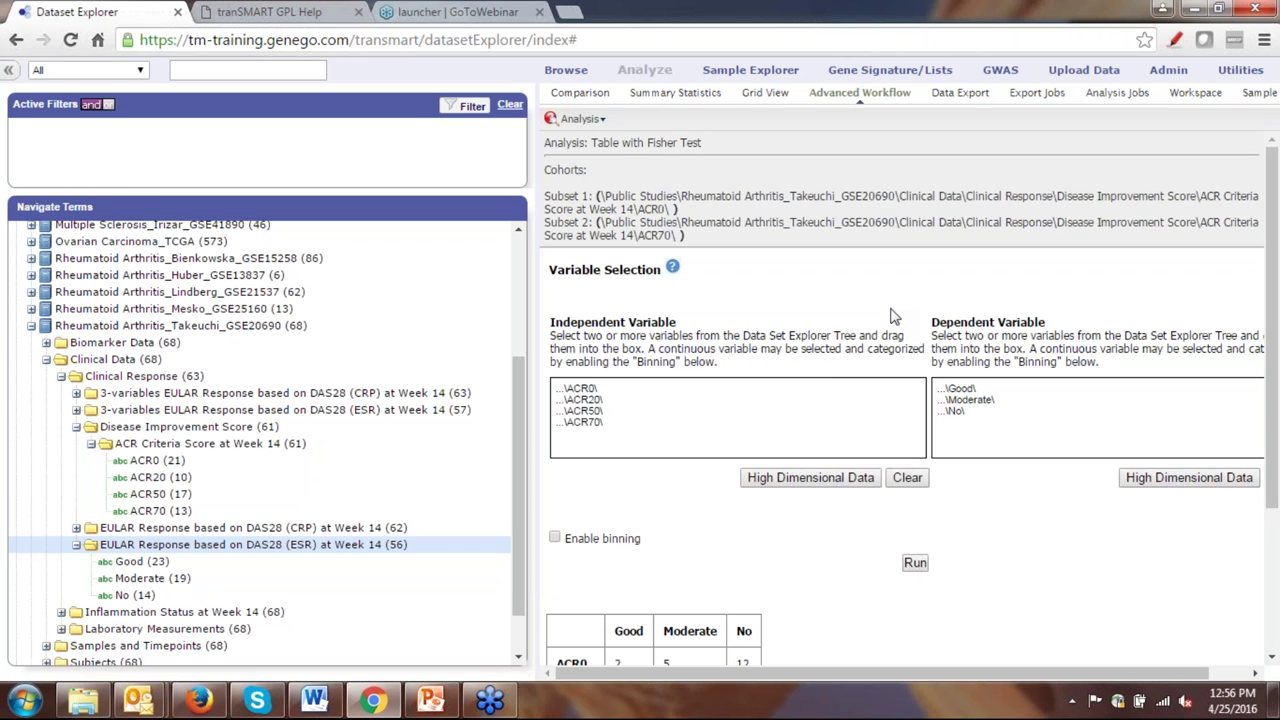
Show Data Export for Subset 1 (21 patients) and Subset 2 (13 patients), expanding Biomarker Data.
click(956, 96)
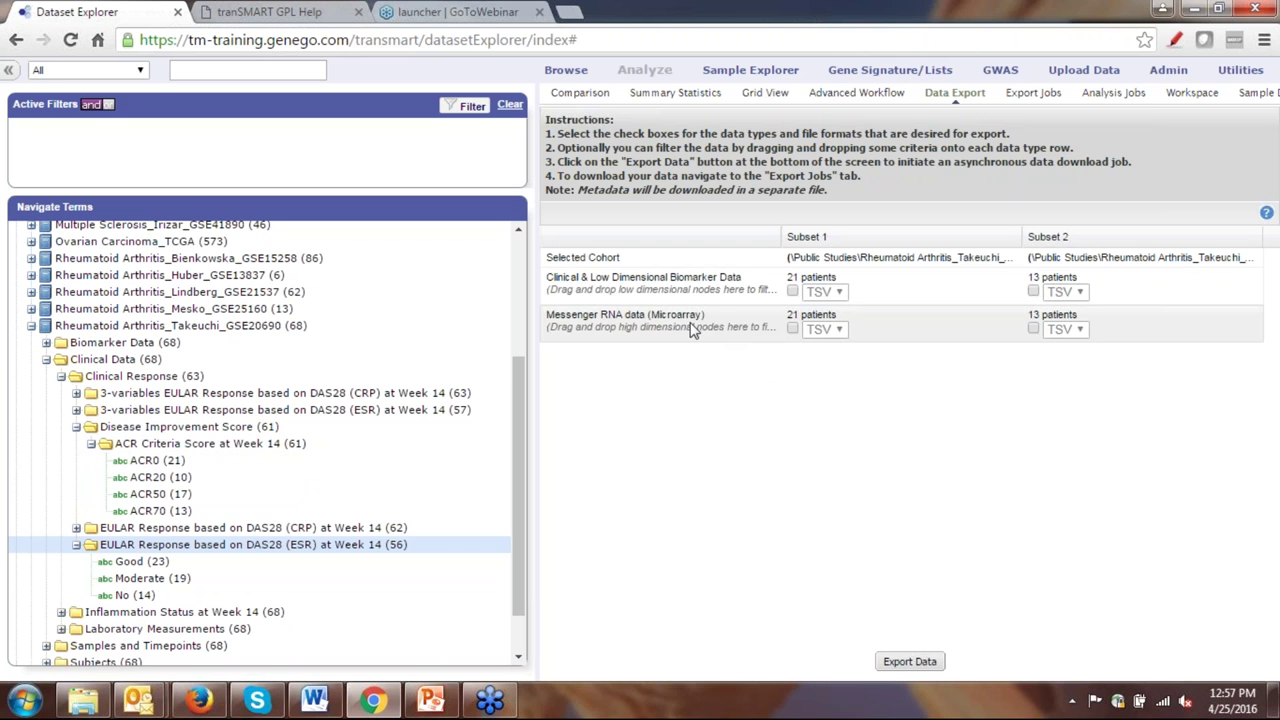
click(46, 343)
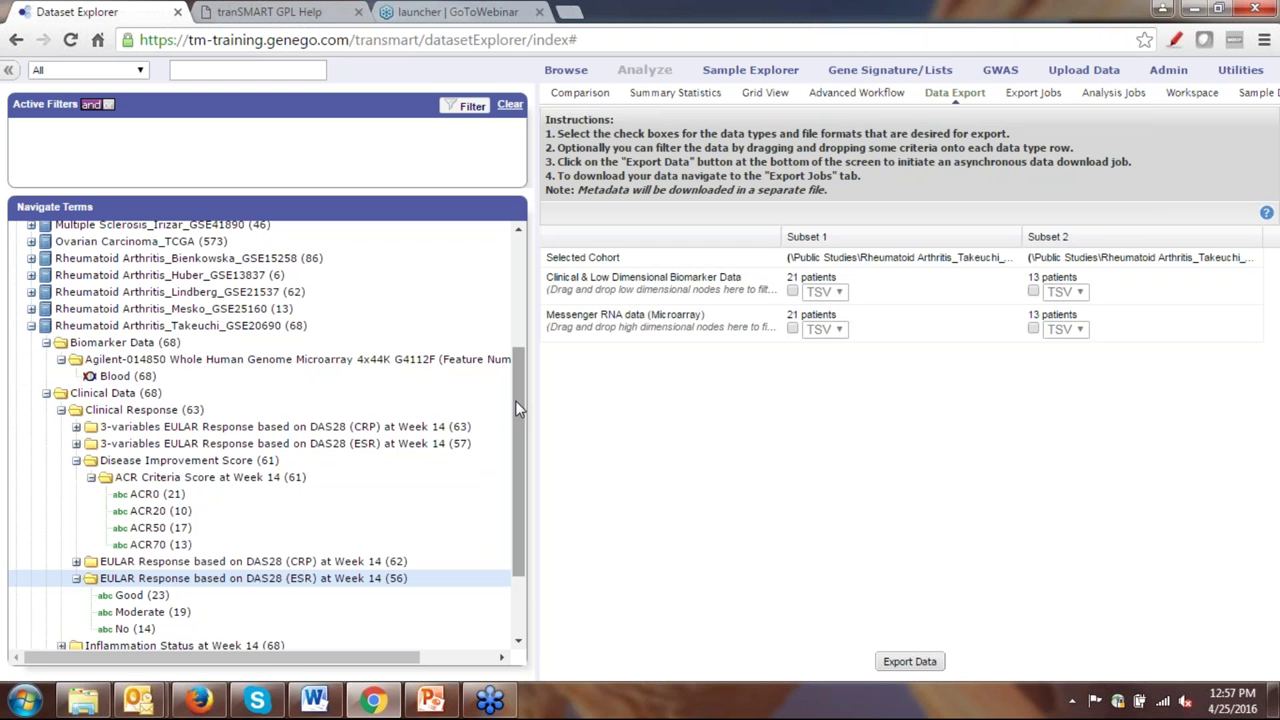
Tick Clinical & Low Dimensional and Messenger RNA data for both Subset 1 and Subset 2.
drag(515, 400, 512, 456)
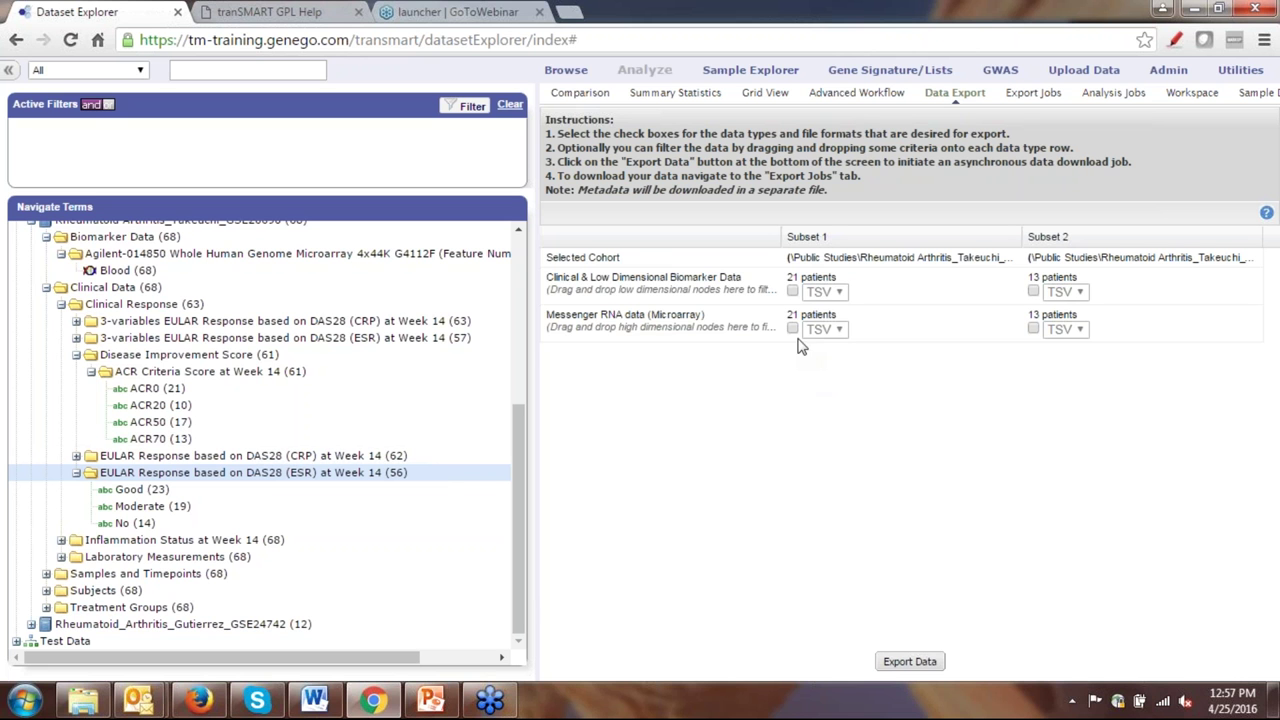
click(793, 292)
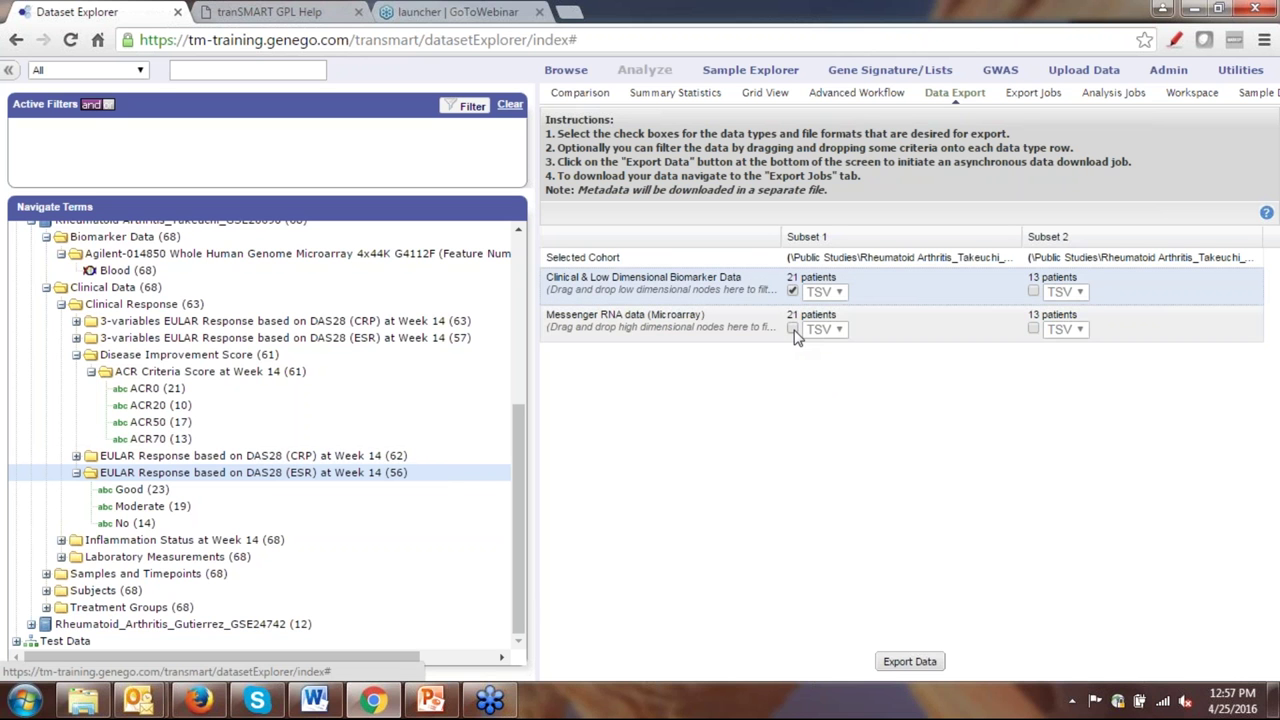
click(793, 329)
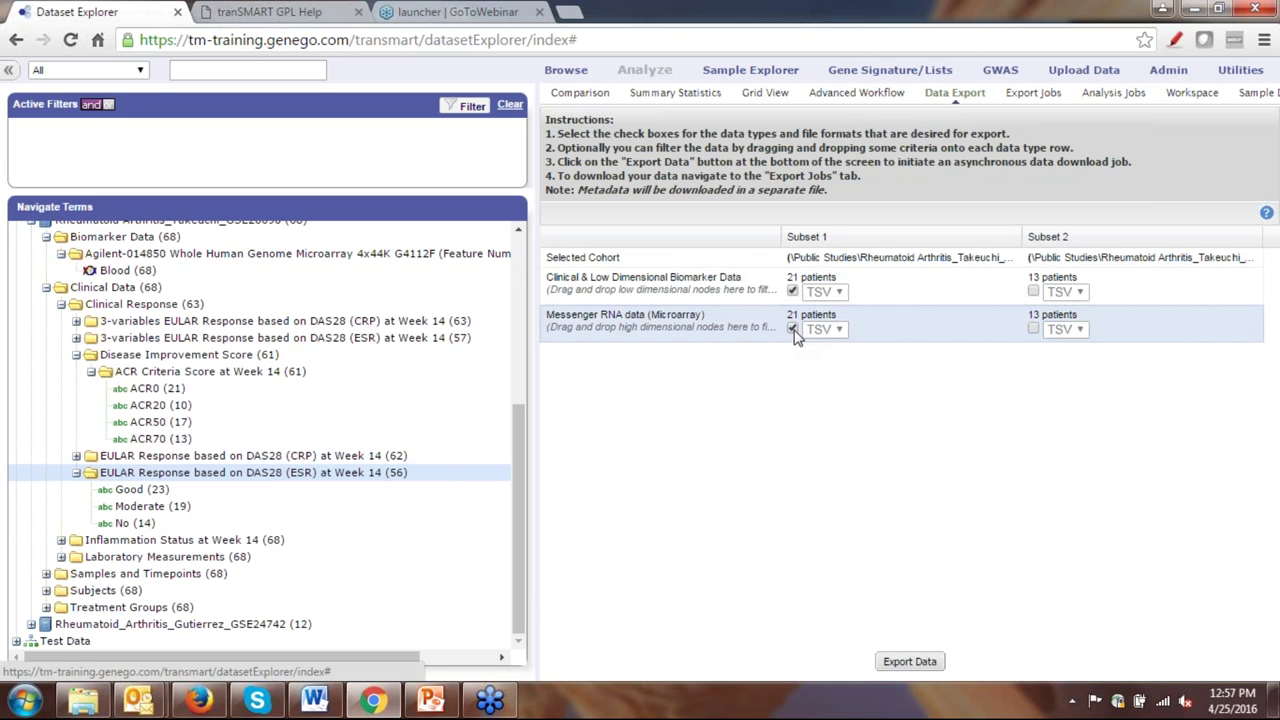
click(1033, 331)
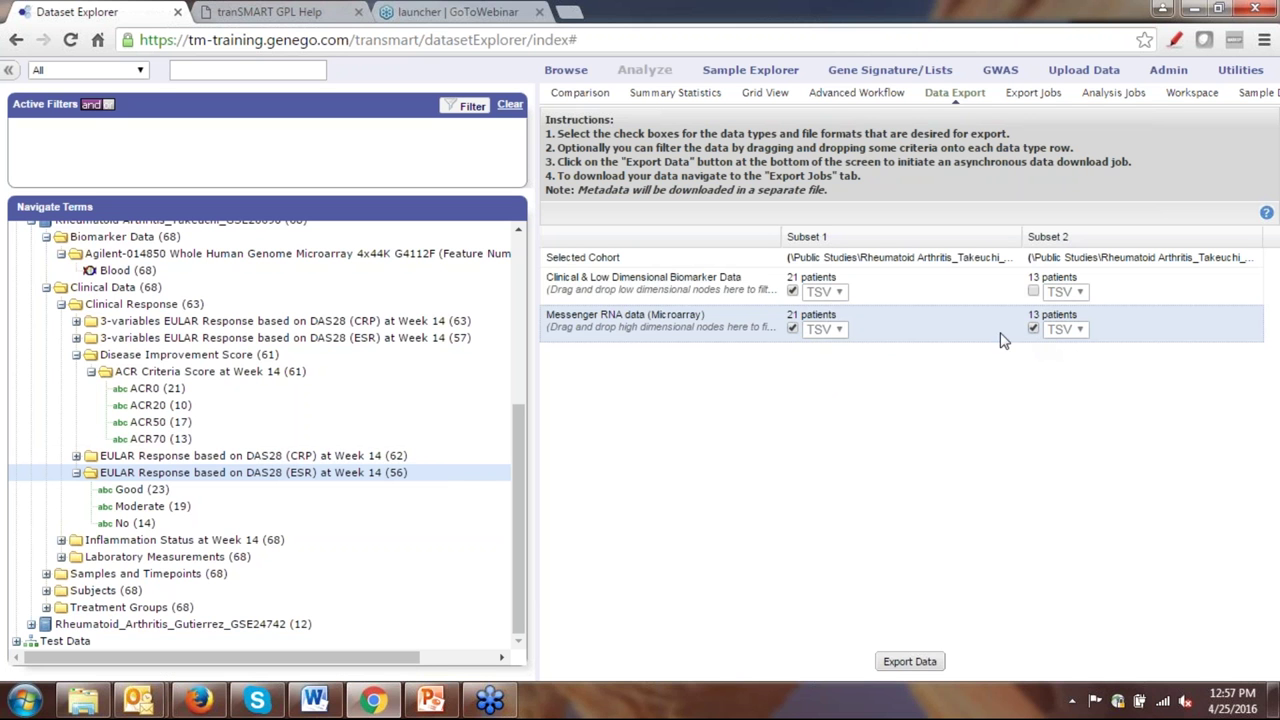
click(1033, 292)
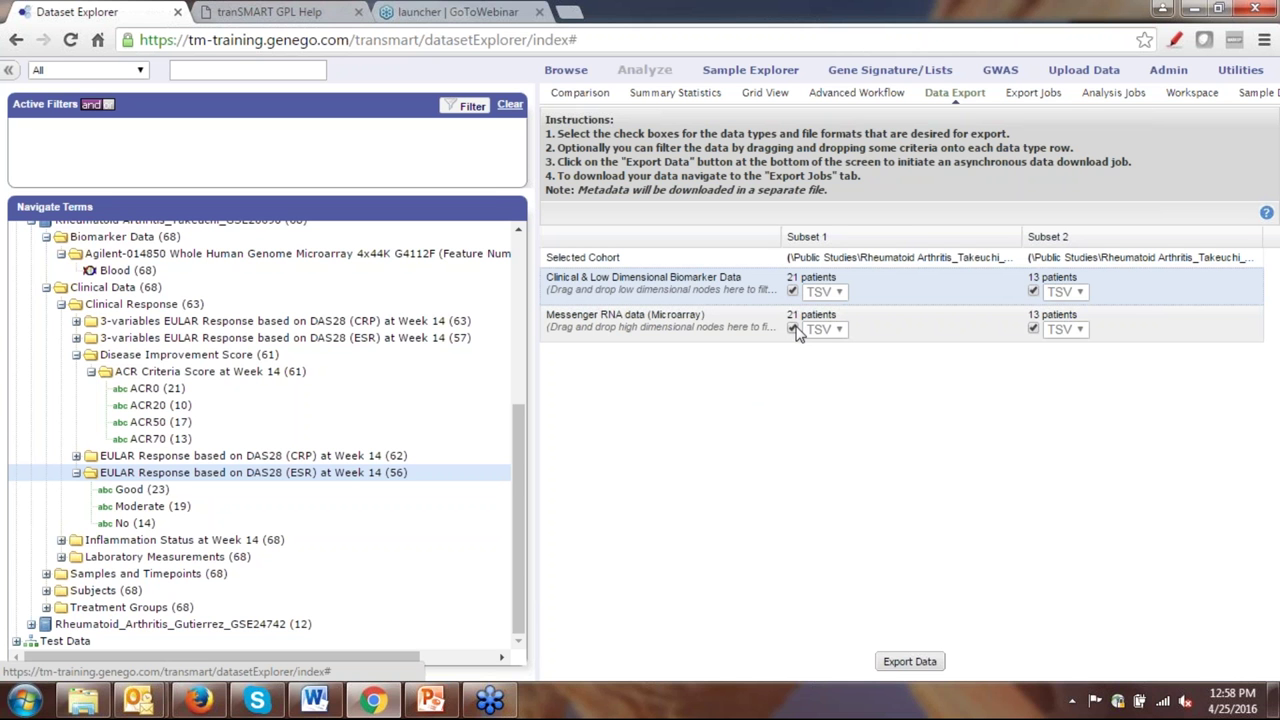
Launch the data export, send the job to the background, and dismiss the Export Jobs notice.
click(910, 662)
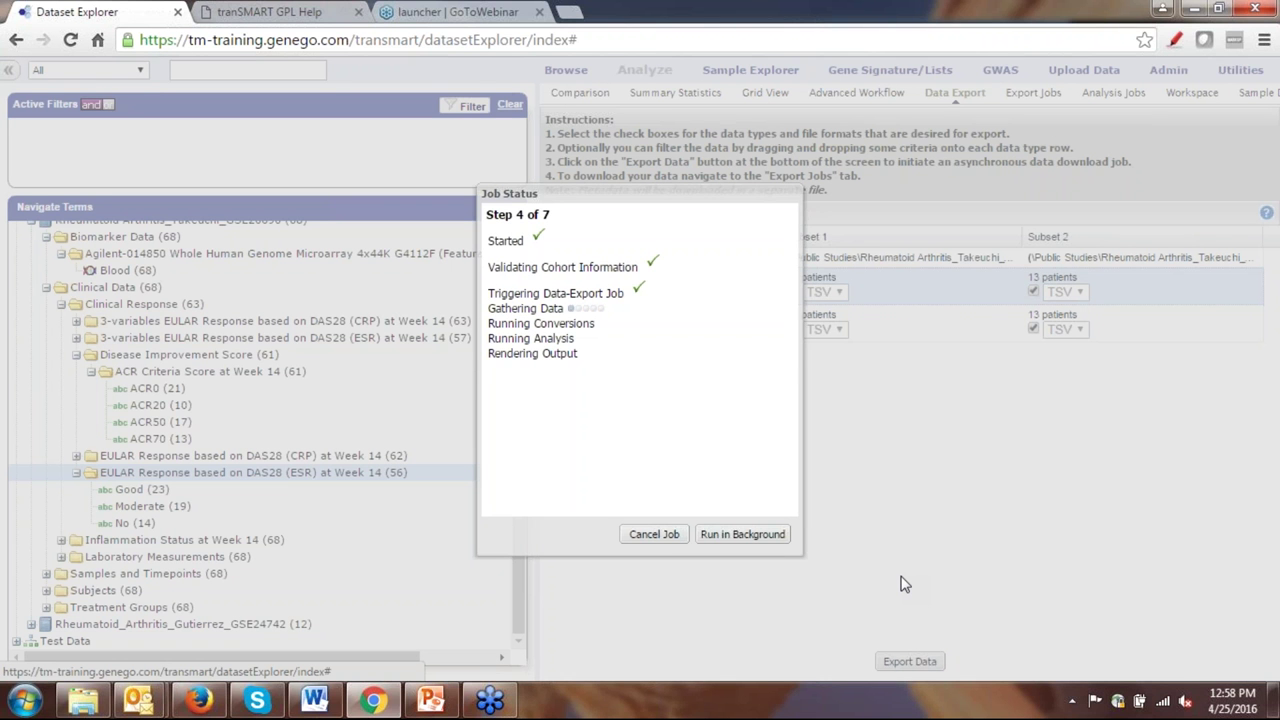
click(752, 536)
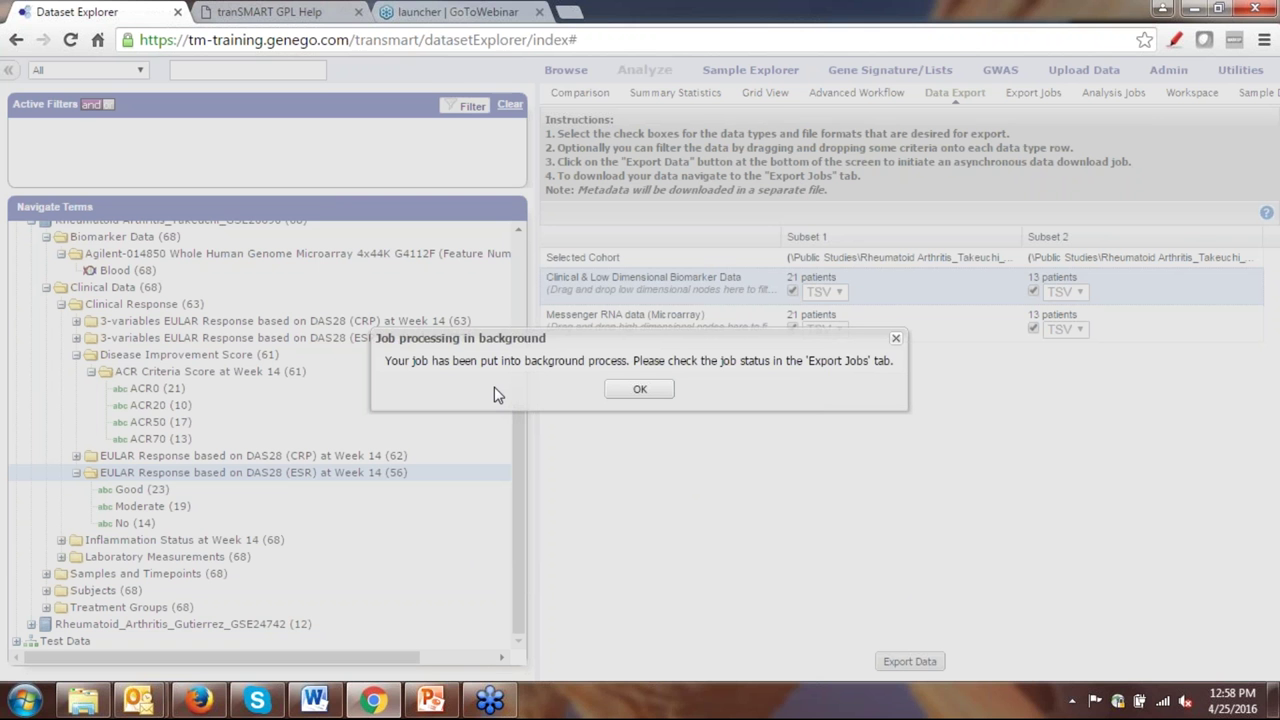
key(Return)
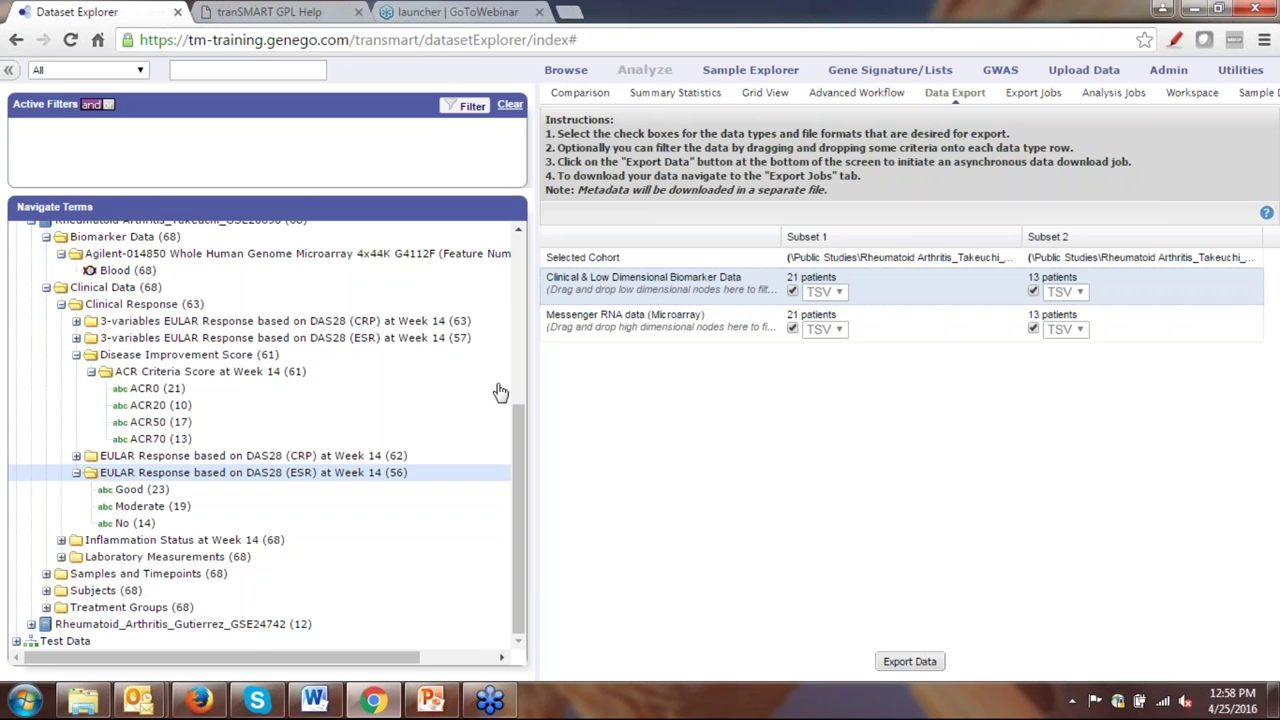
Check Export Jobs, where the new export shows Gathering Data, then return to Advanced Workflow.
click(680, 94)
click(770, 94)
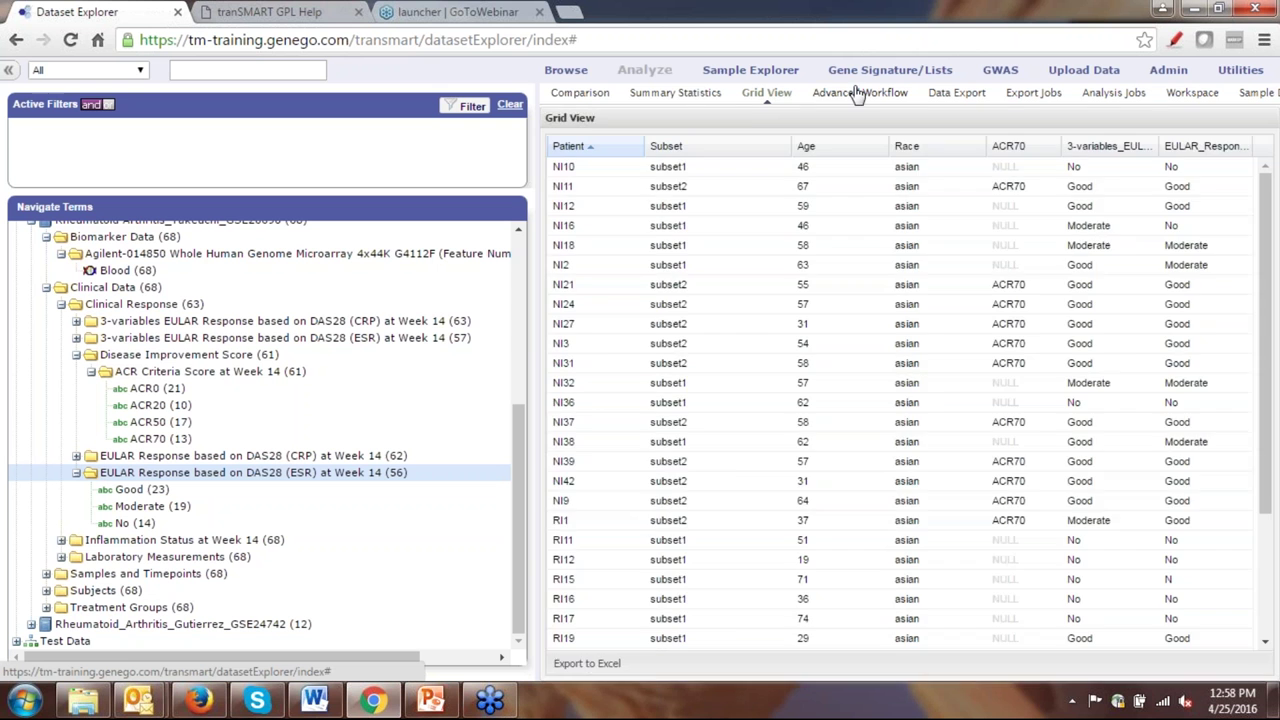
click(857, 93)
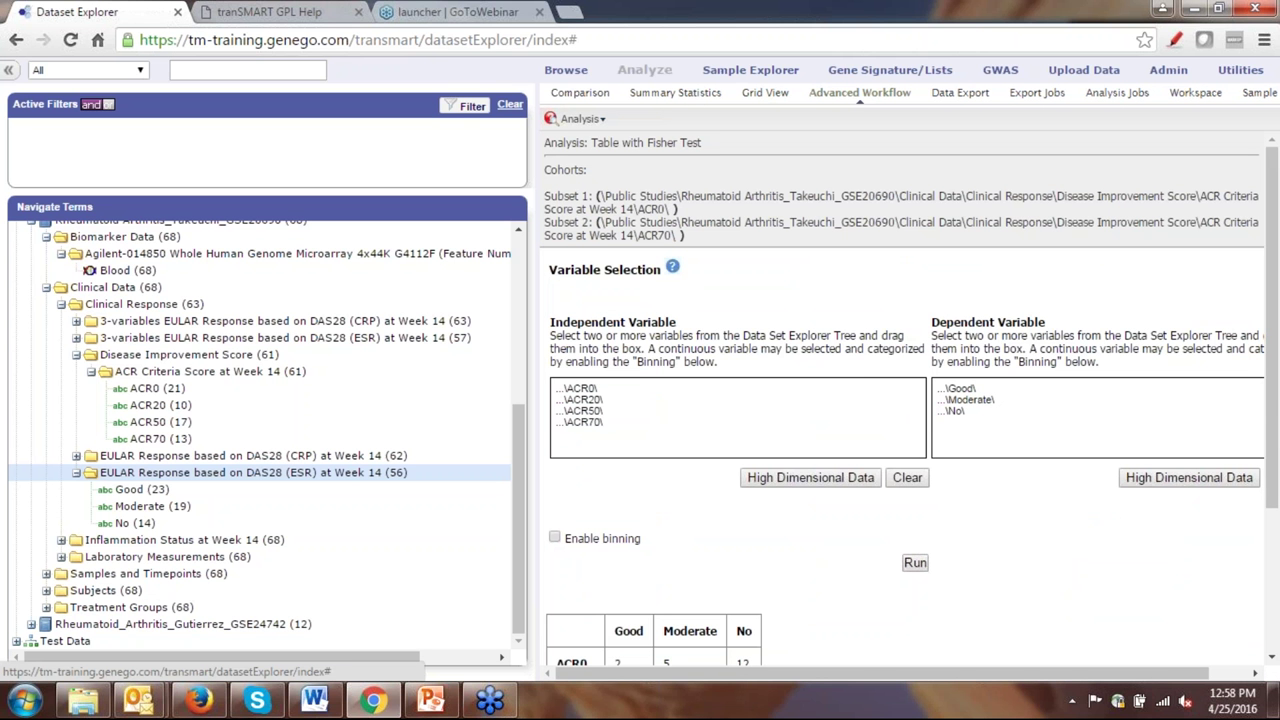
click(960, 100)
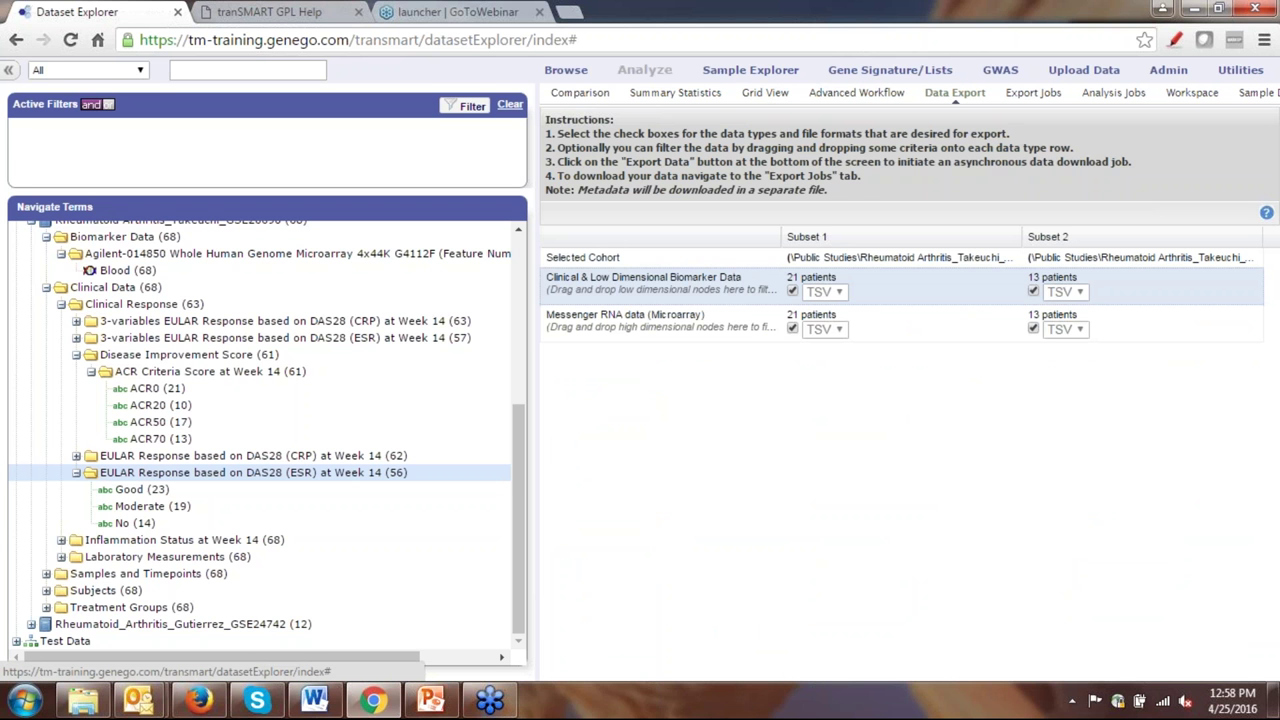
click(1032, 100)
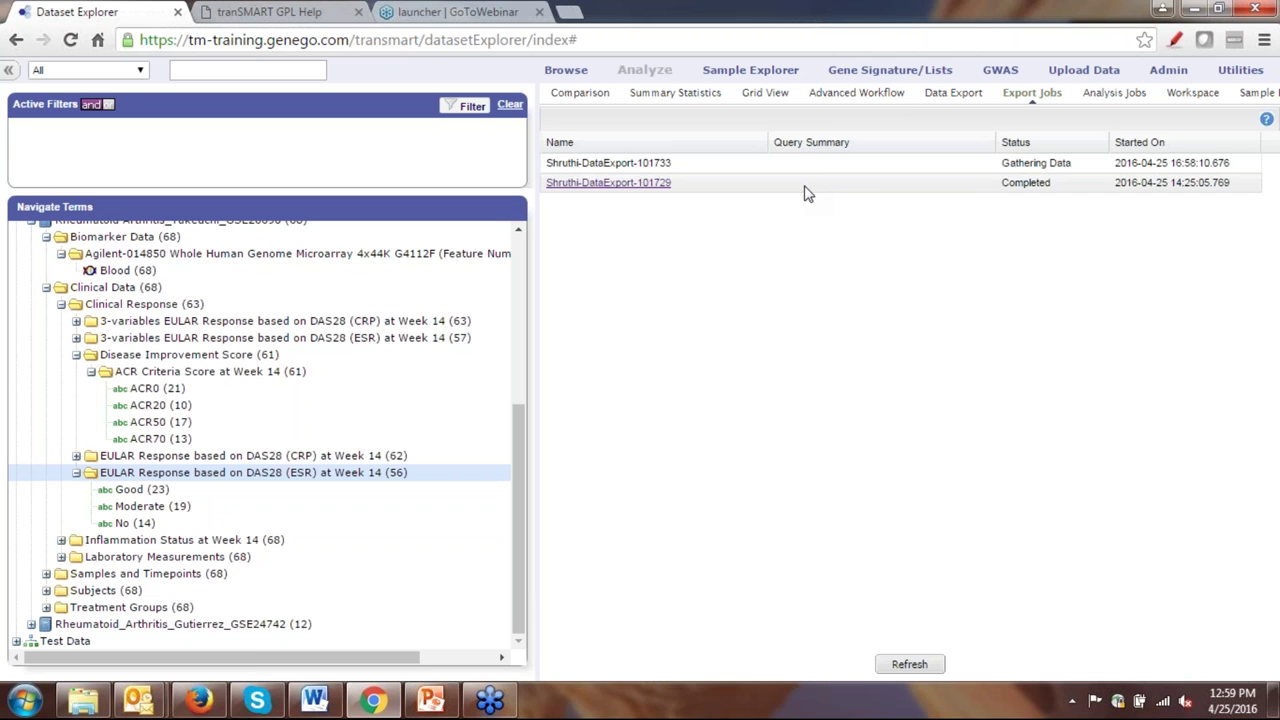
click(857, 94)
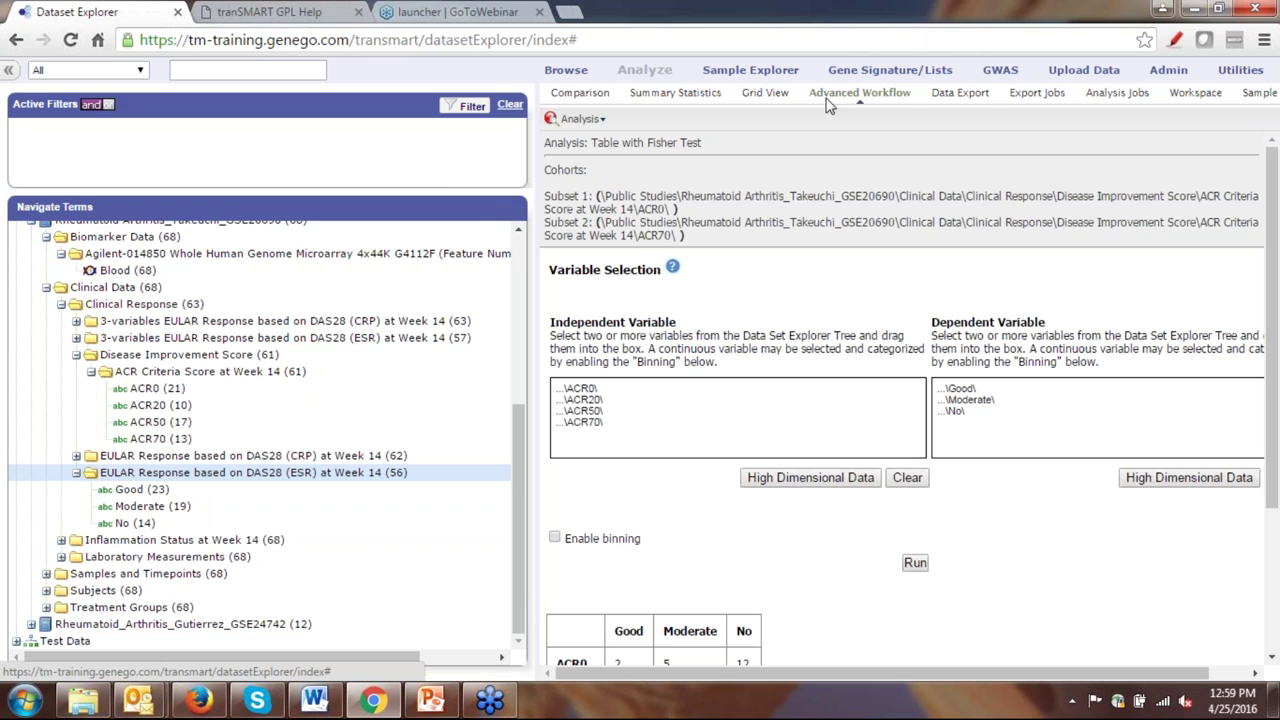
Change the analysis type to Hierarchical Clustering and accept clearing the Fisher test results.
click(596, 120)
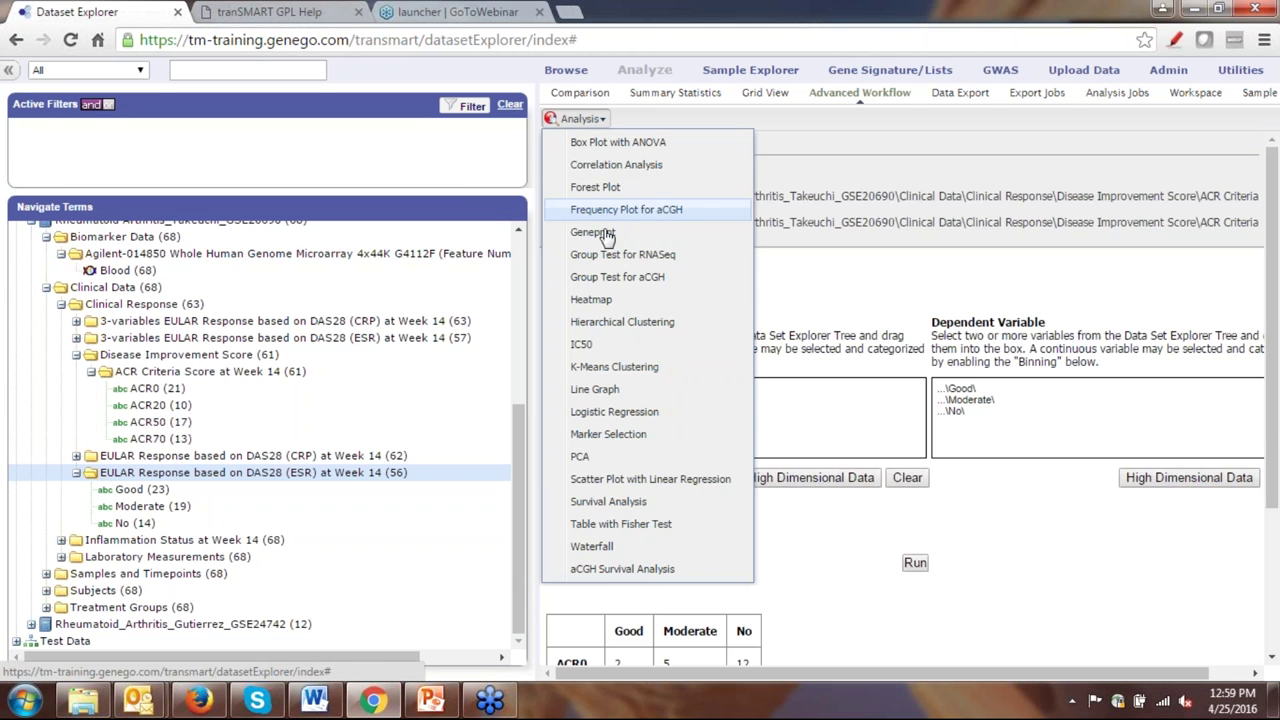
click(622, 322)
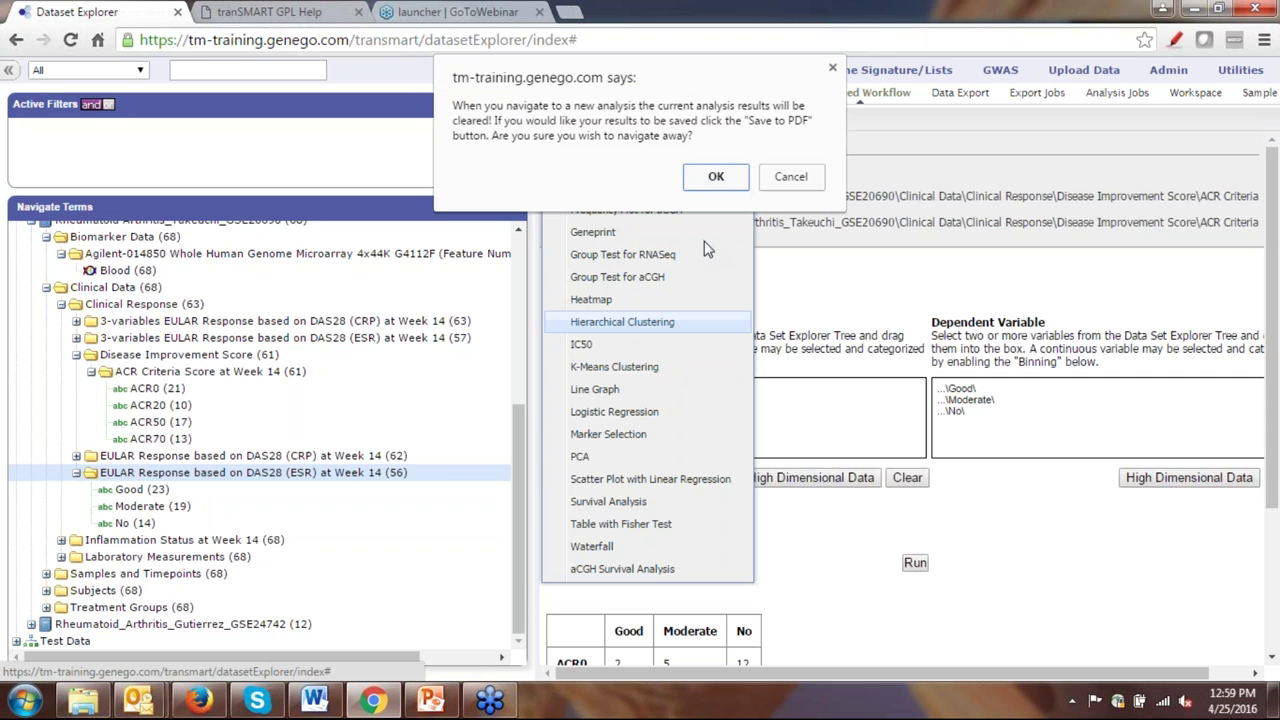
click(717, 177)
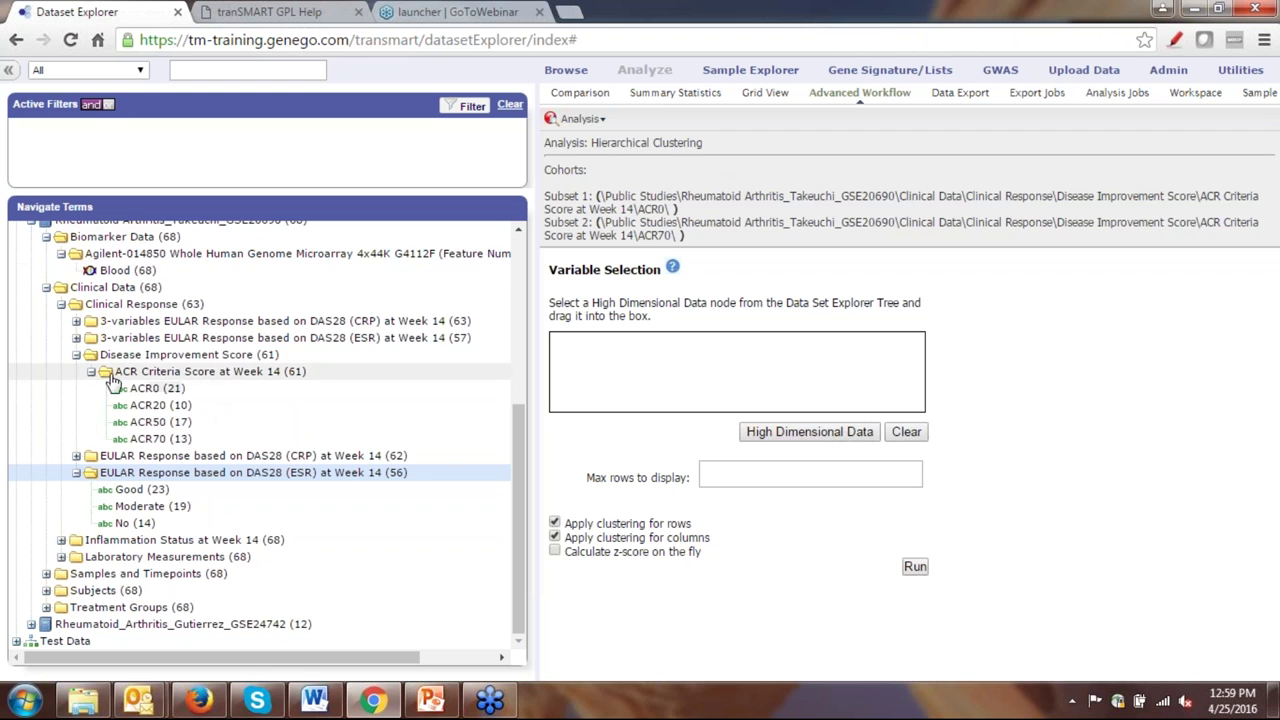
Collapse Disease Improvement Score and drag the Biomarker Data > Agilent > Blood node into Variable Selection.
click(76, 355)
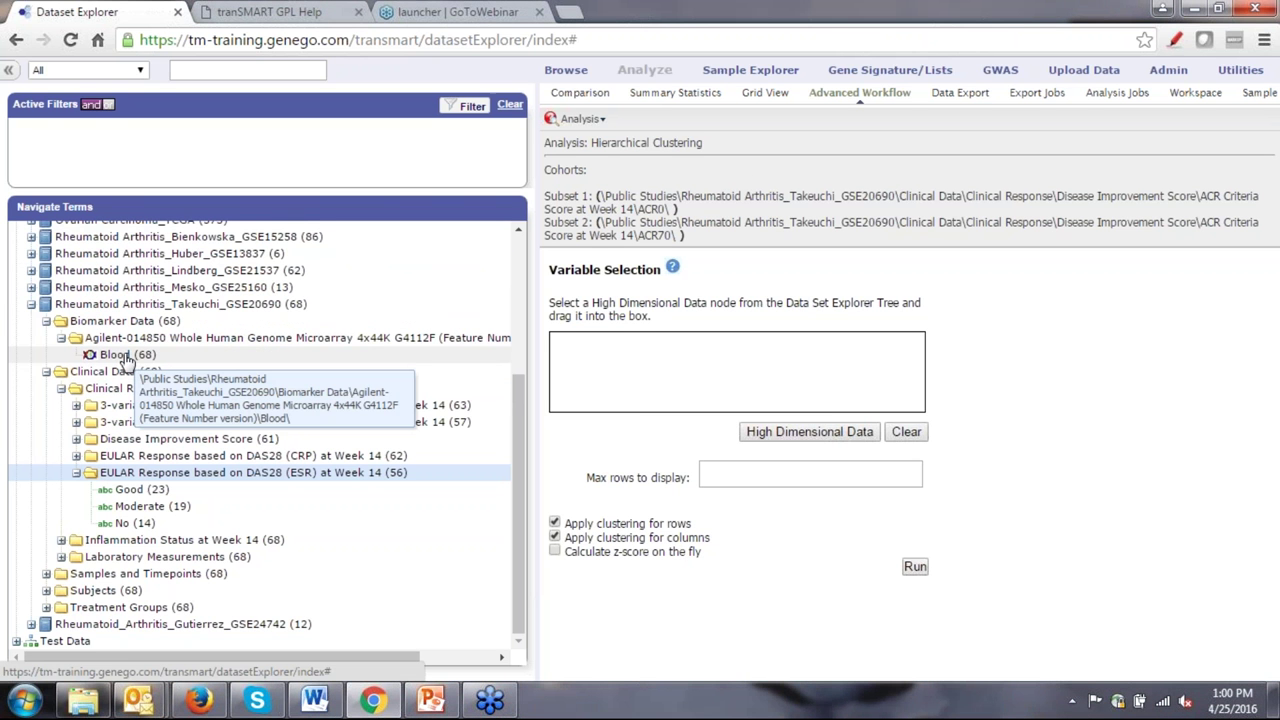
drag(127, 360, 624, 372)
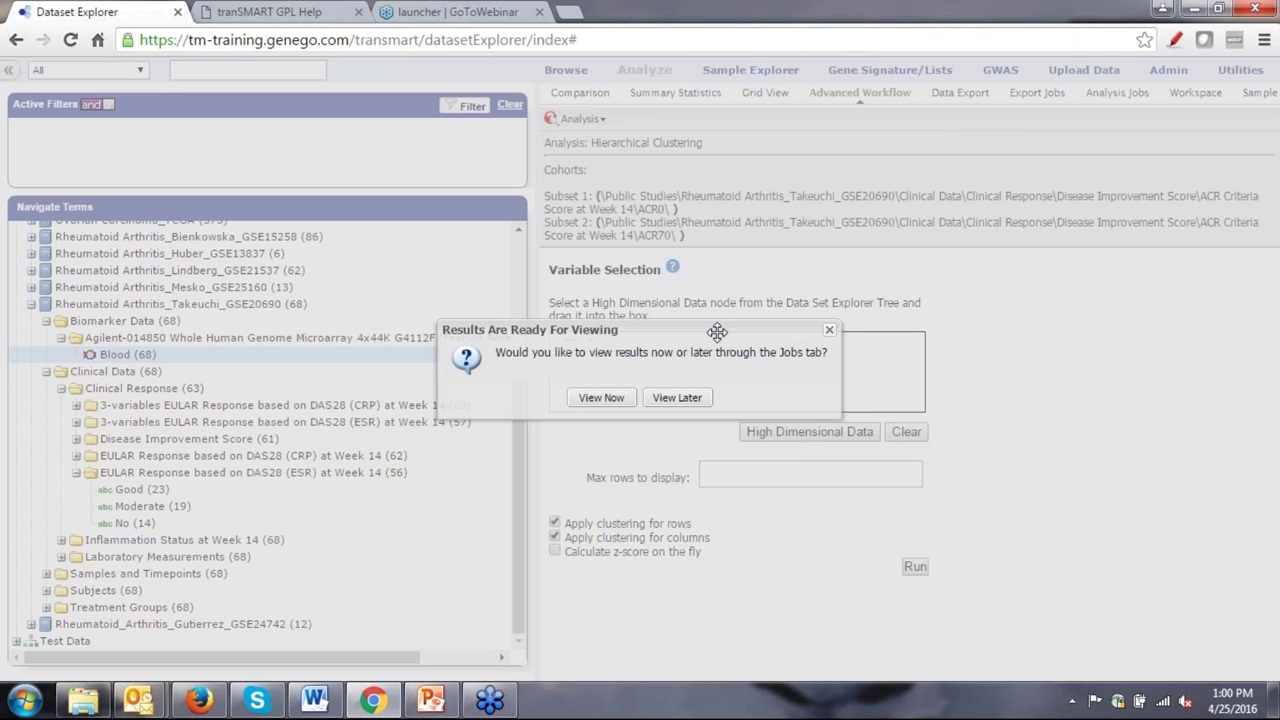
Open the ready export results and browse the subset1_GSE20690 and Clinical folders before closing WinZip.
click(601, 398)
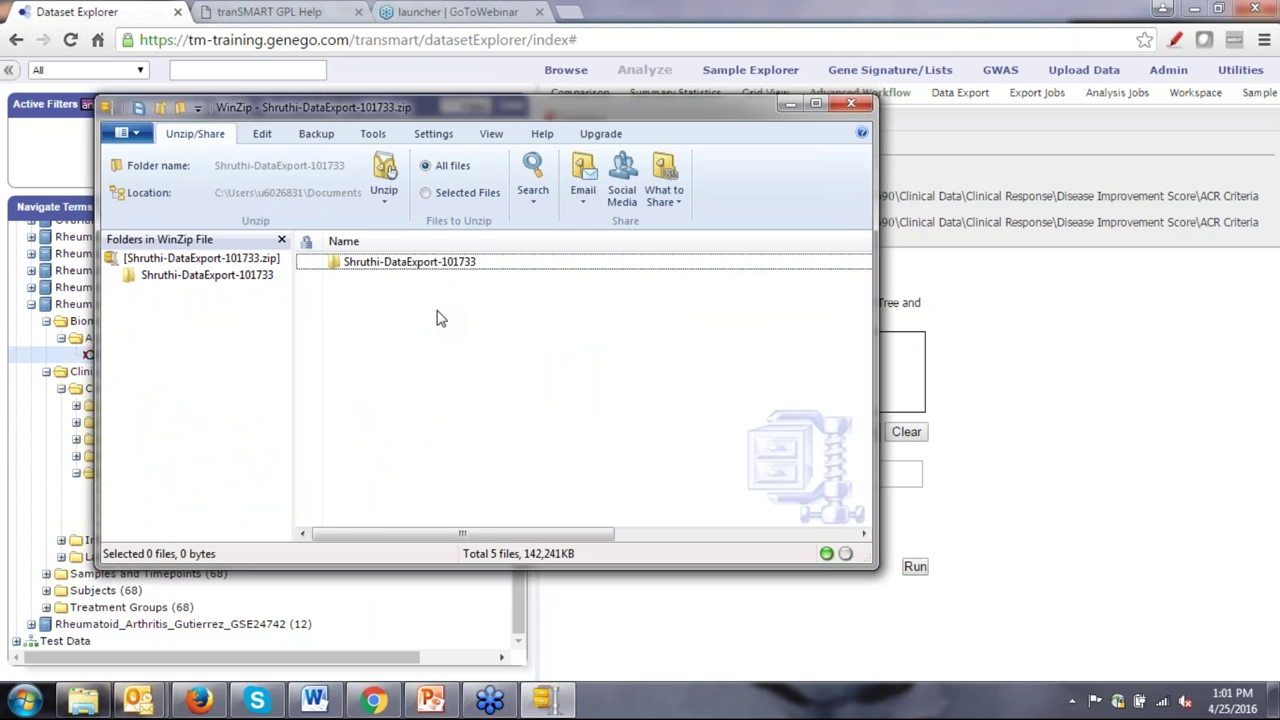
double_click(414, 264)
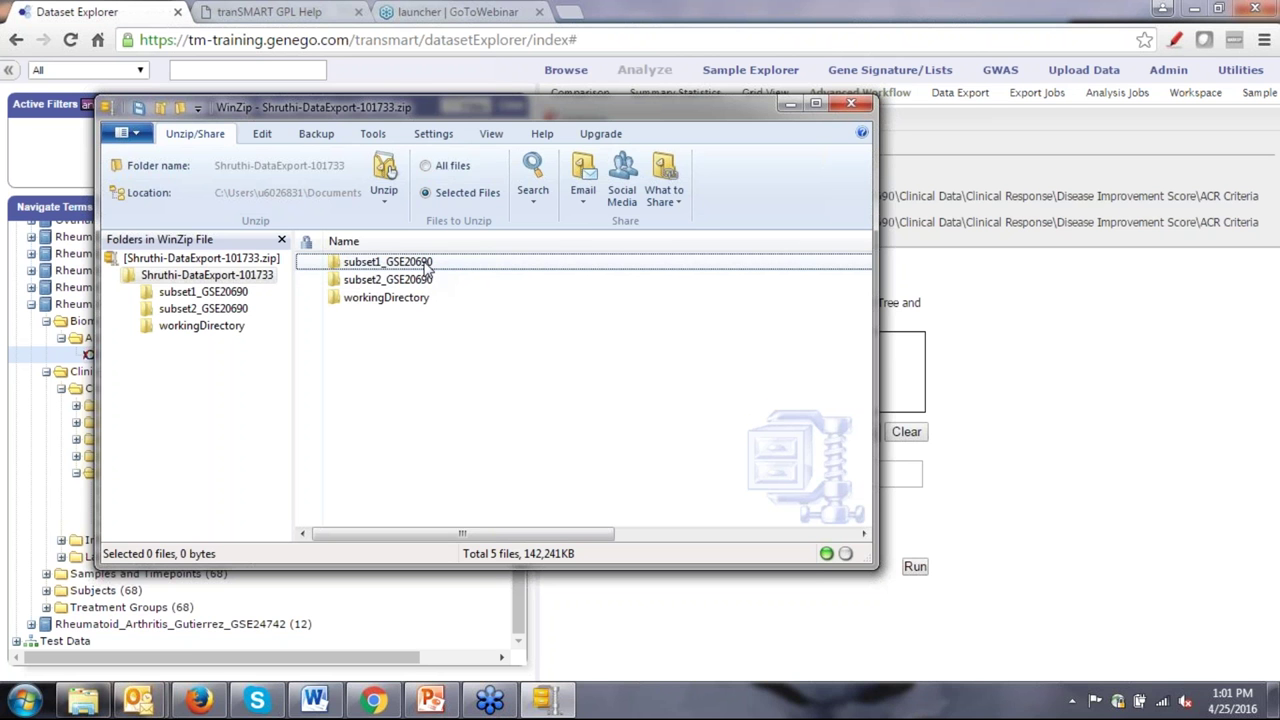
double_click(427, 264)
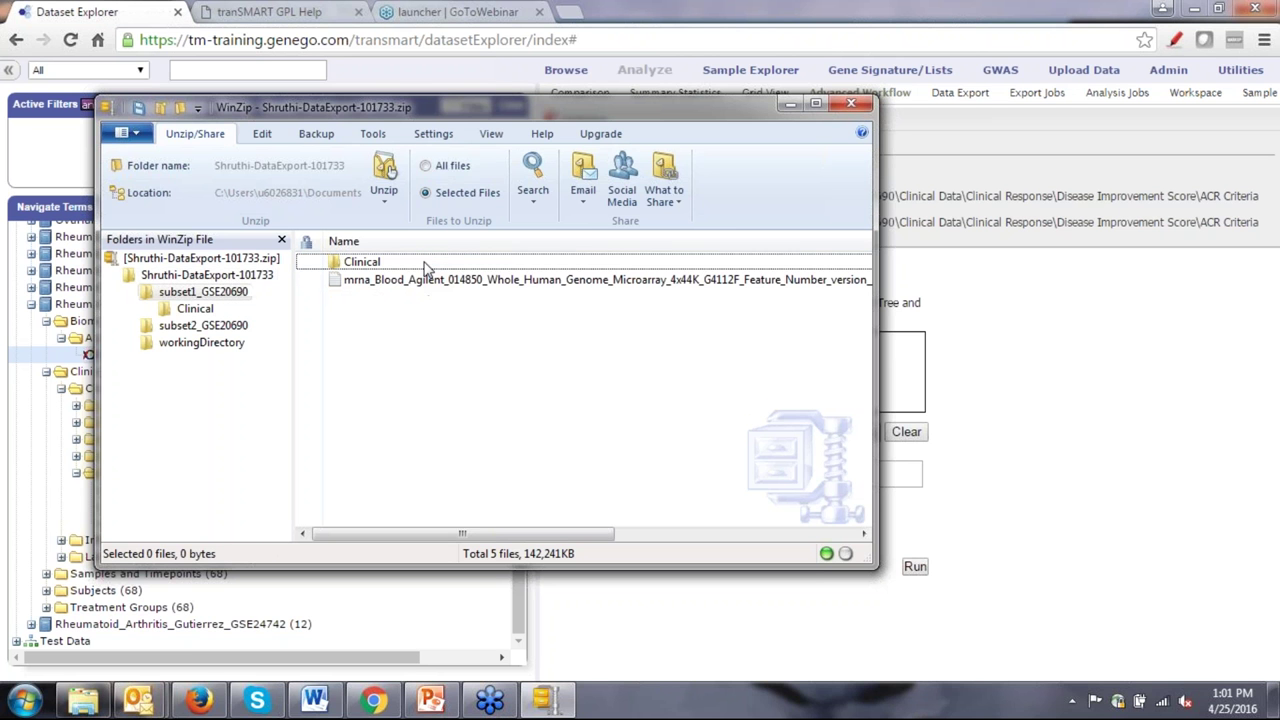
double_click(383, 263)
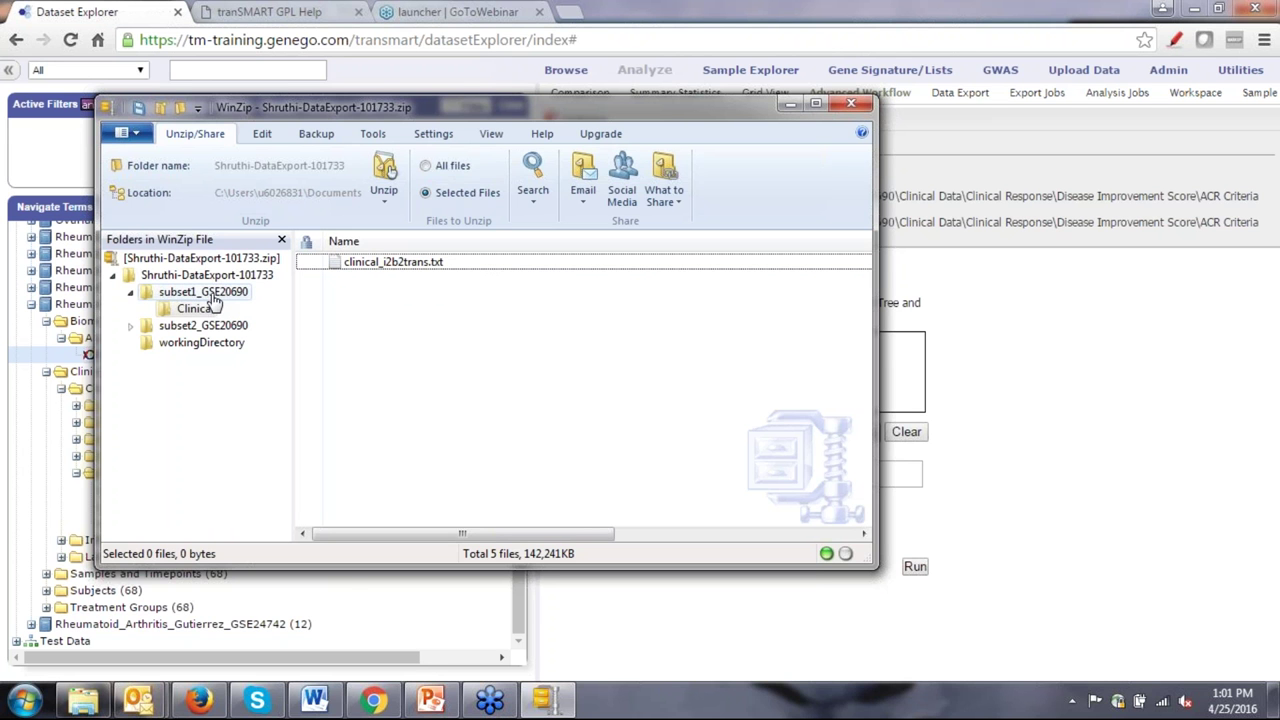
click(200, 292)
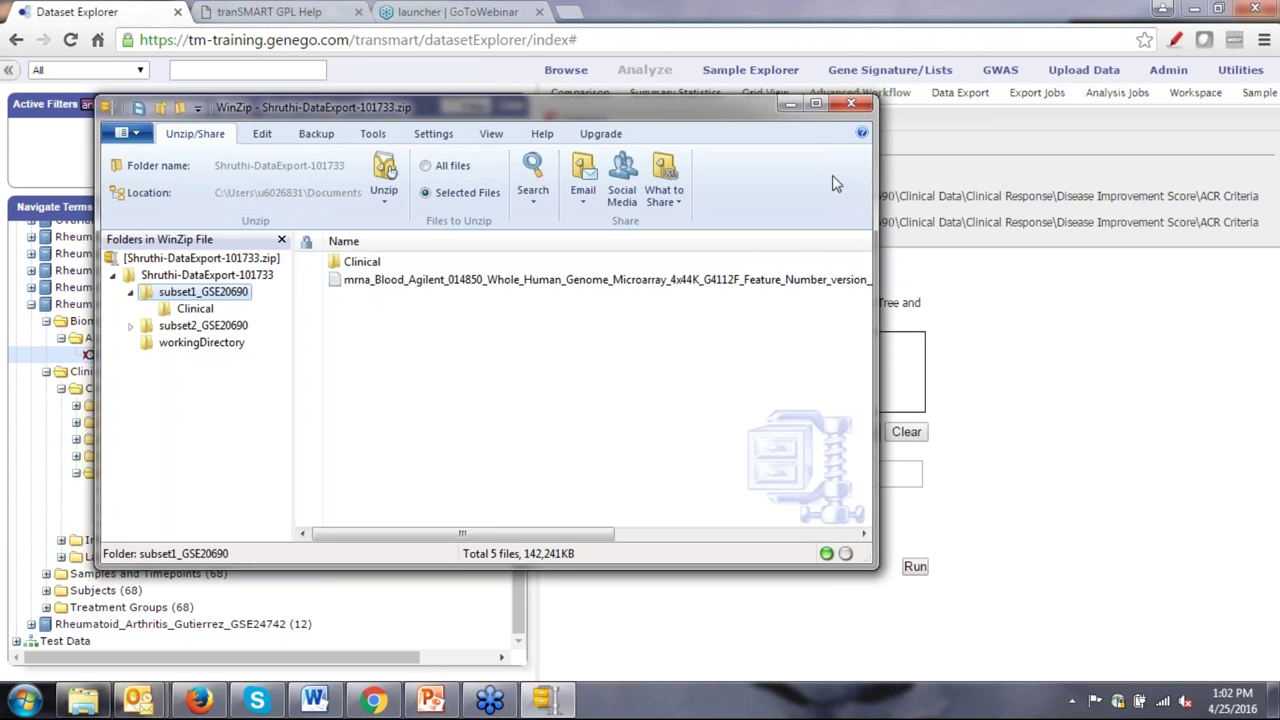
click(853, 105)
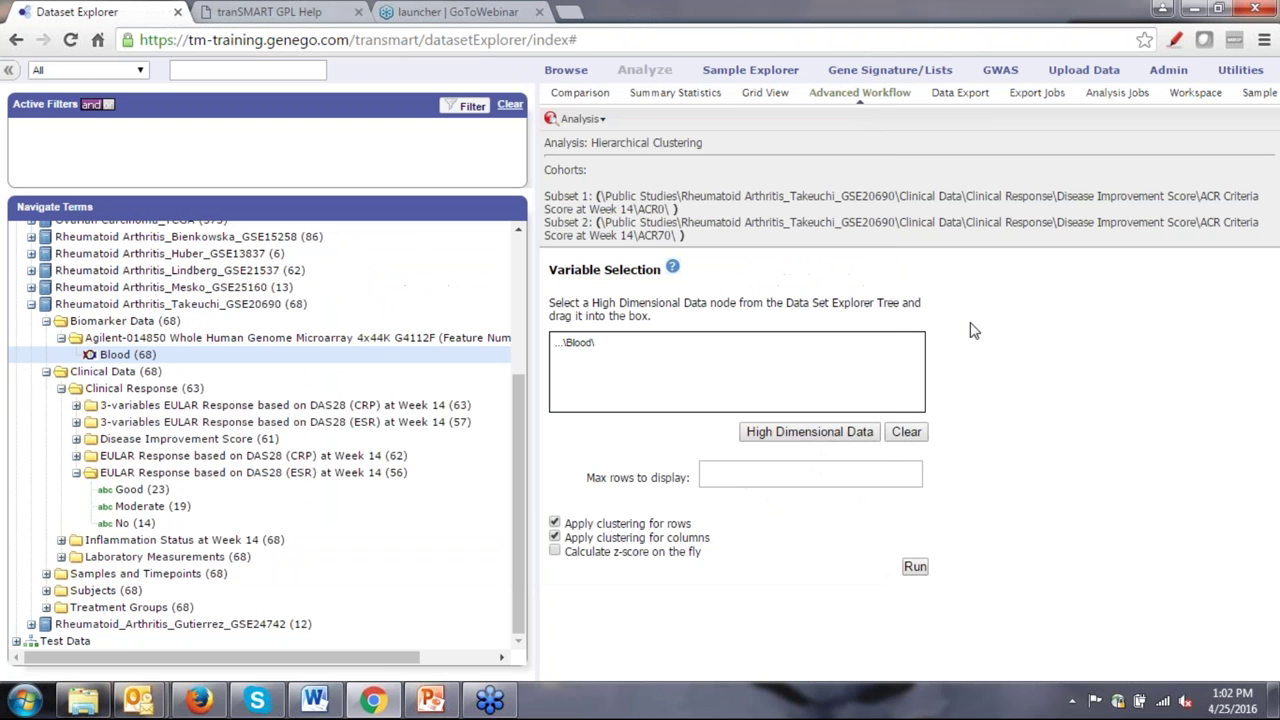
Restrict the Blood high-dimensional data to the BRCA1 gene via the Gene/Pathway search for 'brca'.
click(787, 432)
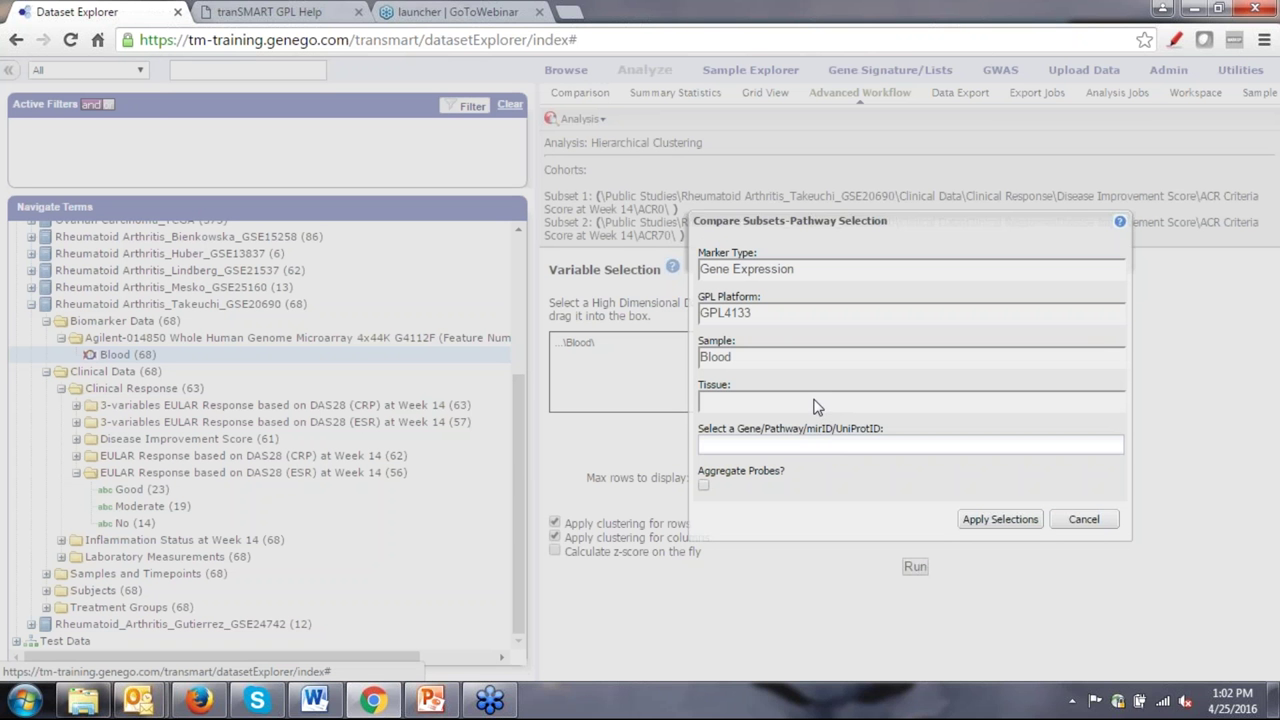
click(808, 450)
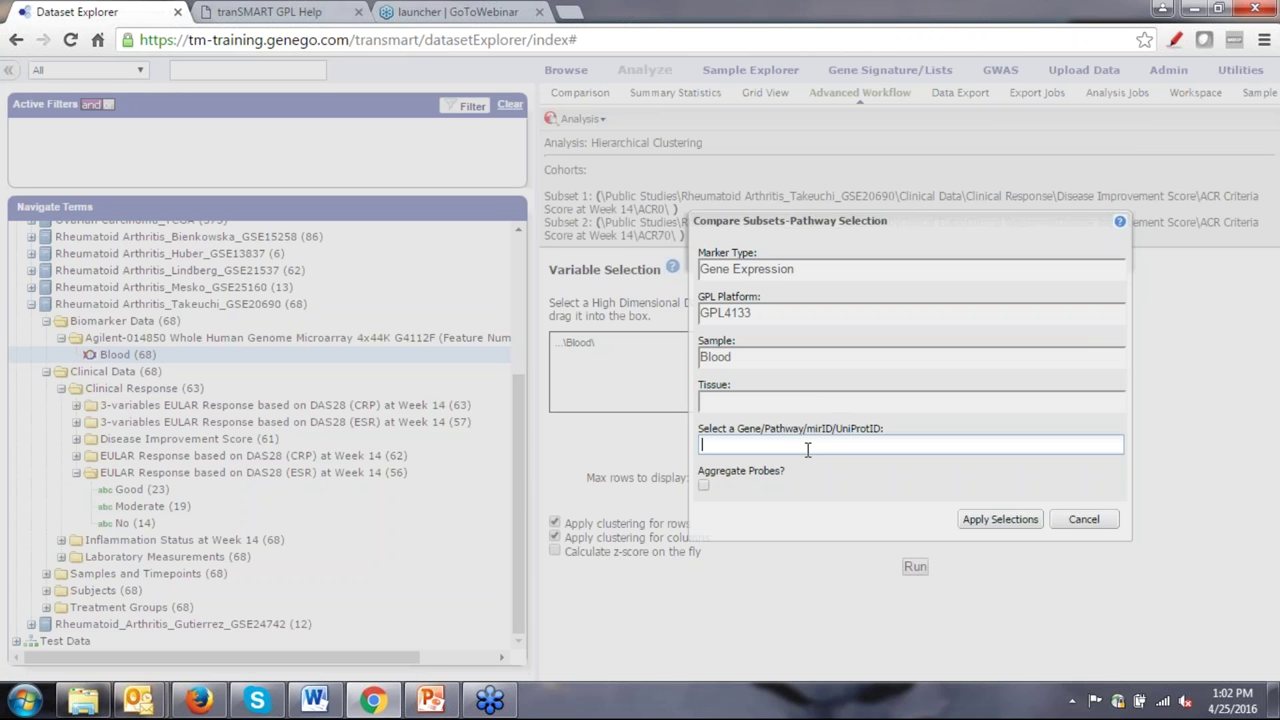
text(brca)
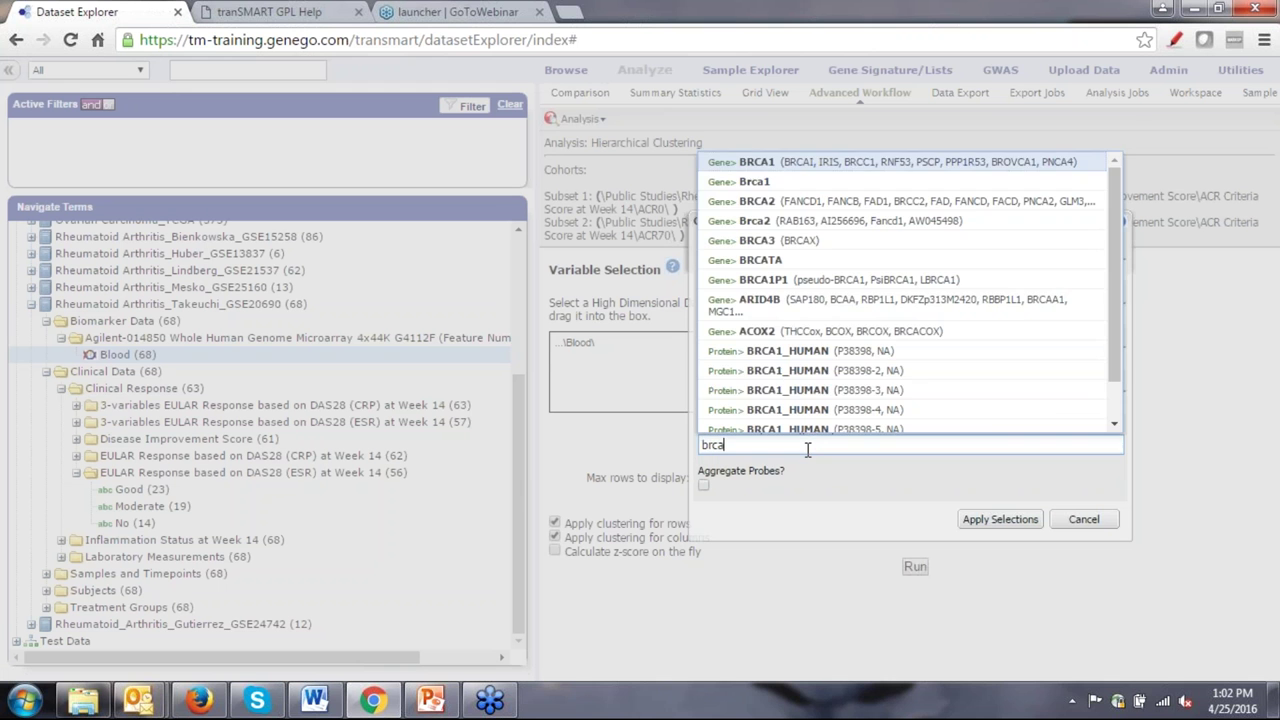
click(773, 166)
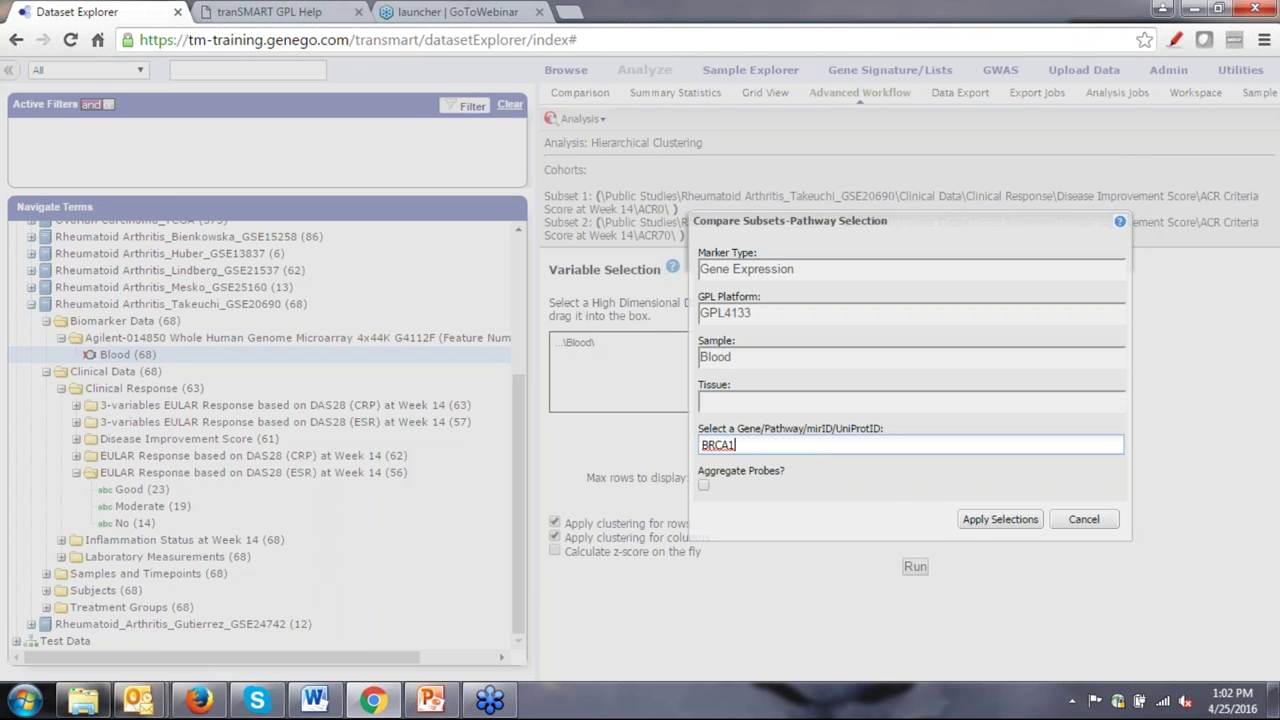
click(999, 520)
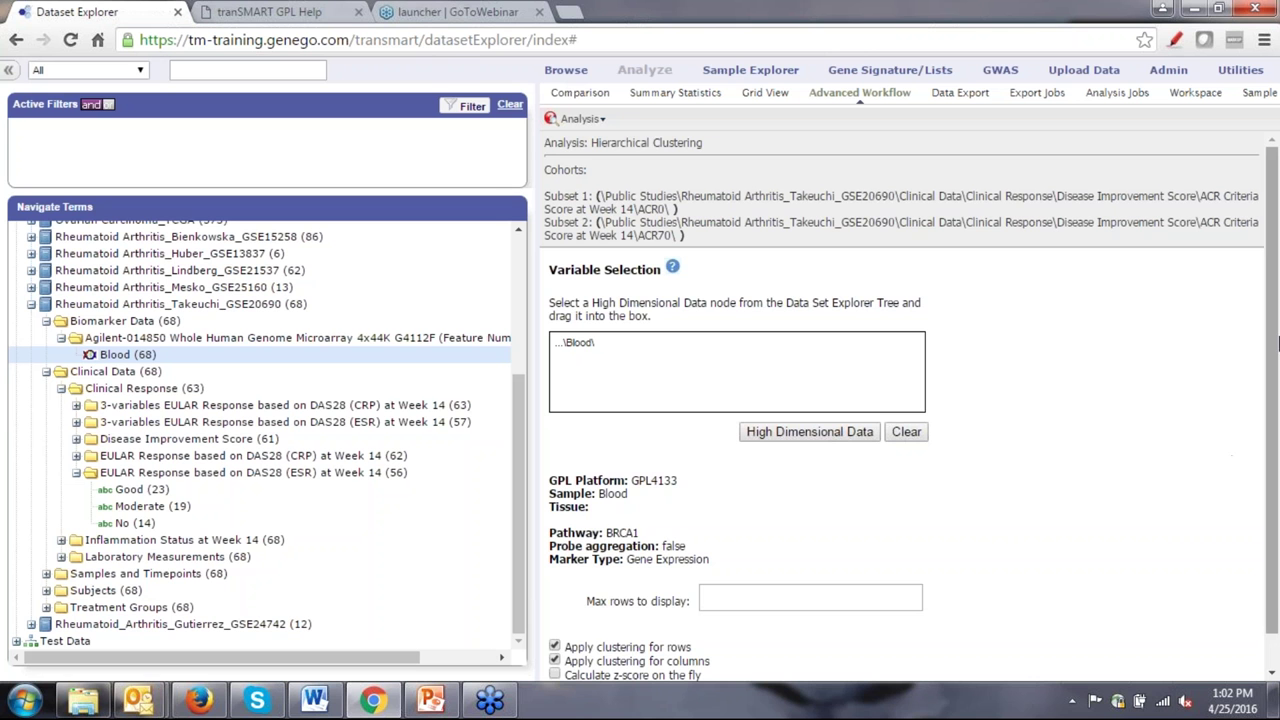
Run the hierarchical clustering and scroll down to the resulting BRCA1 heatmap.
scroll(1278, 345, down, 2)
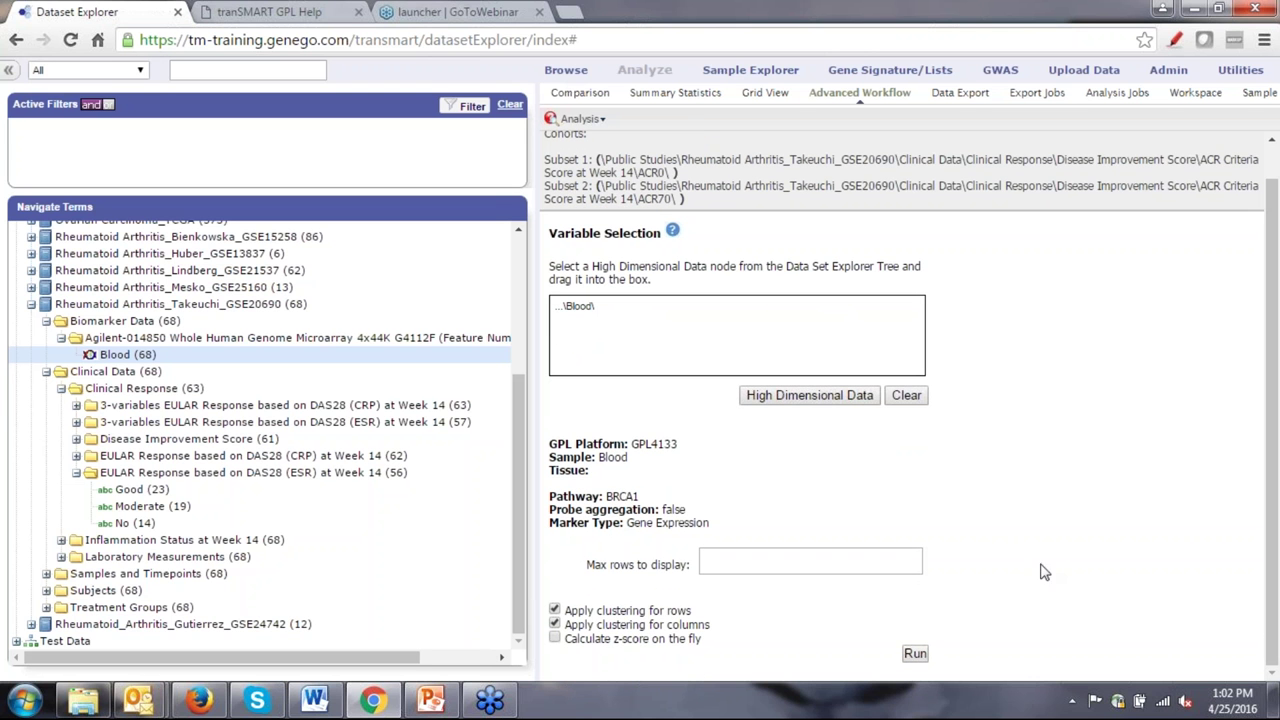
click(915, 655)
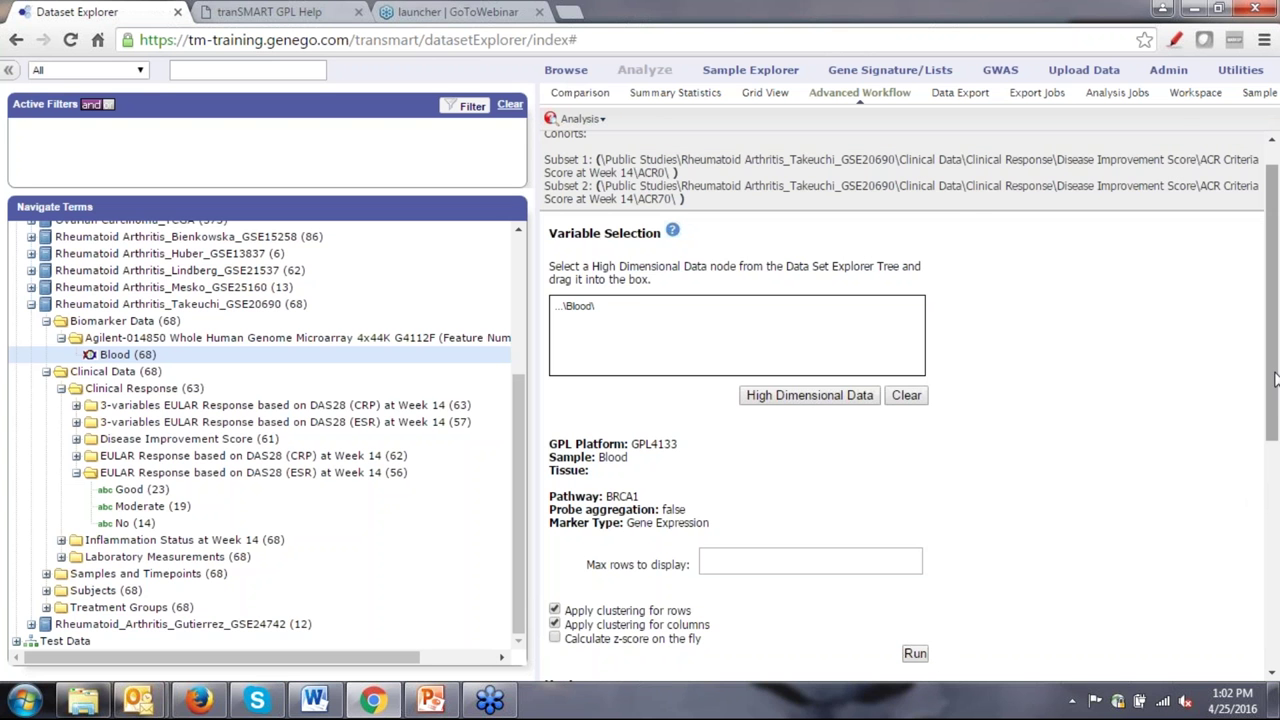
drag(1274, 384, 1273, 604)
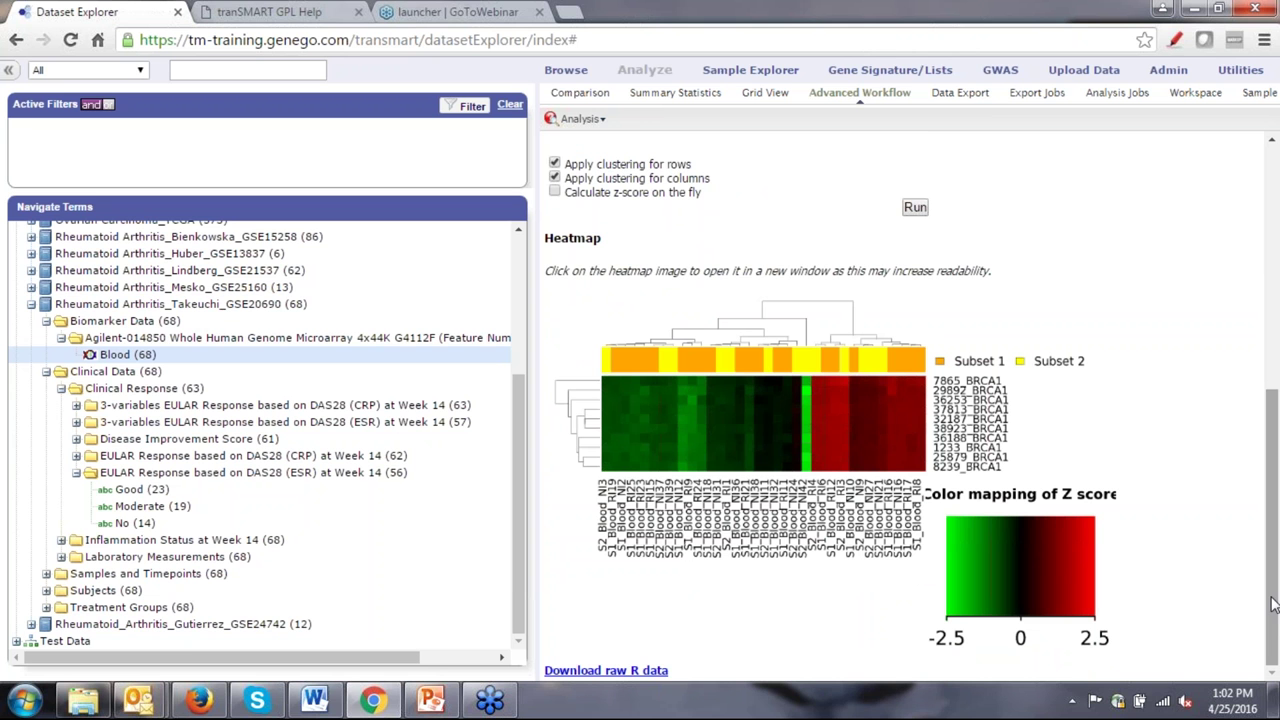
Download the heatmap as Heatmap (5).png, view it in Windows Photo Viewer, then scroll back up.
click(826, 472)
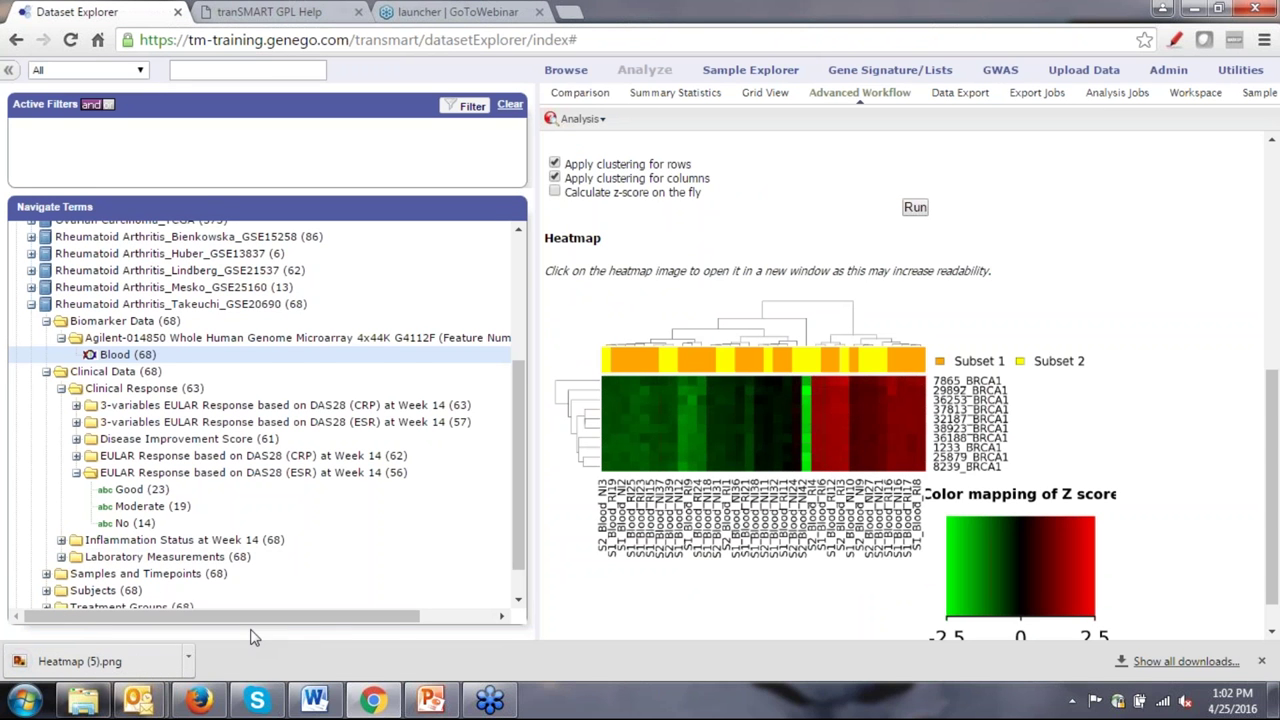
click(189, 660)
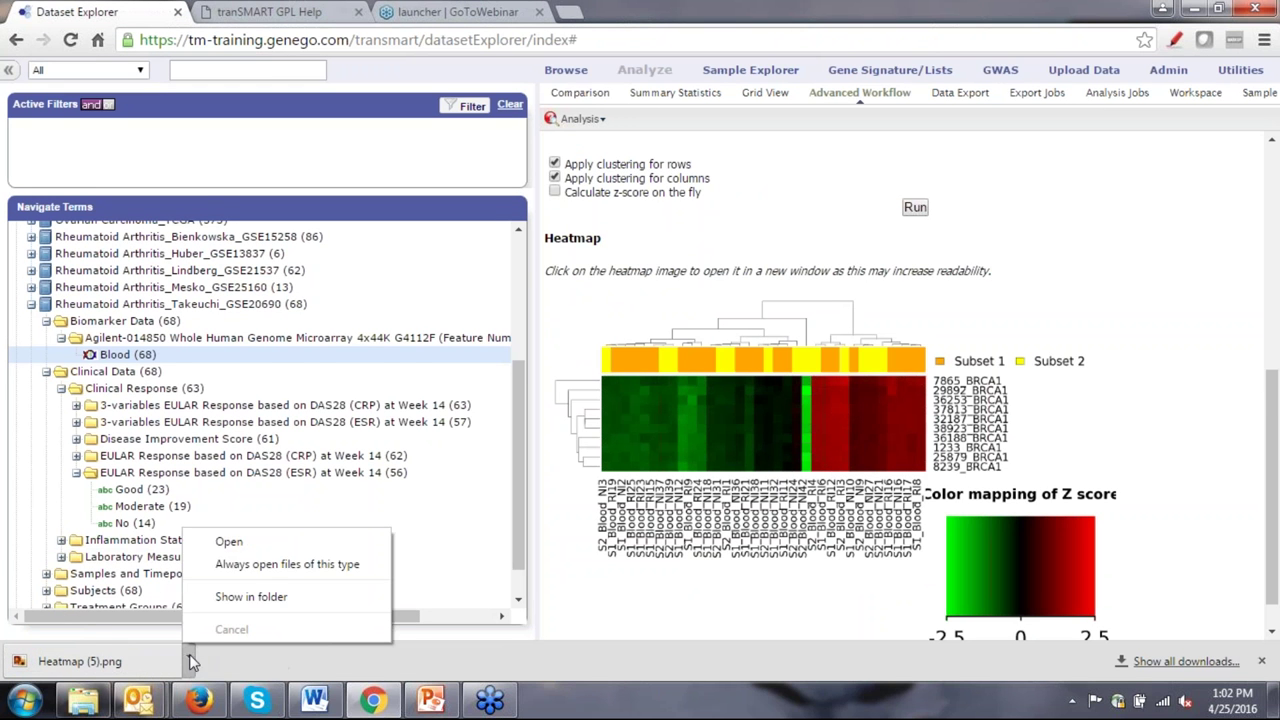
click(258, 545)
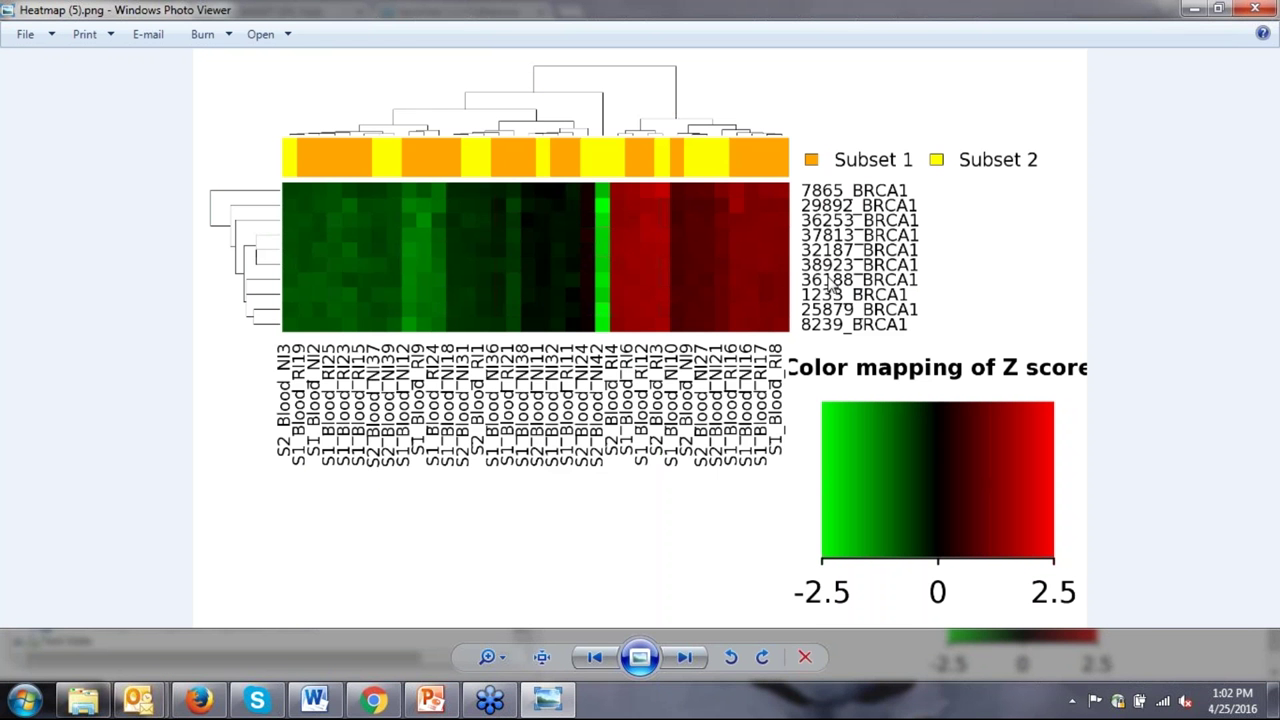
click(1248, 12)
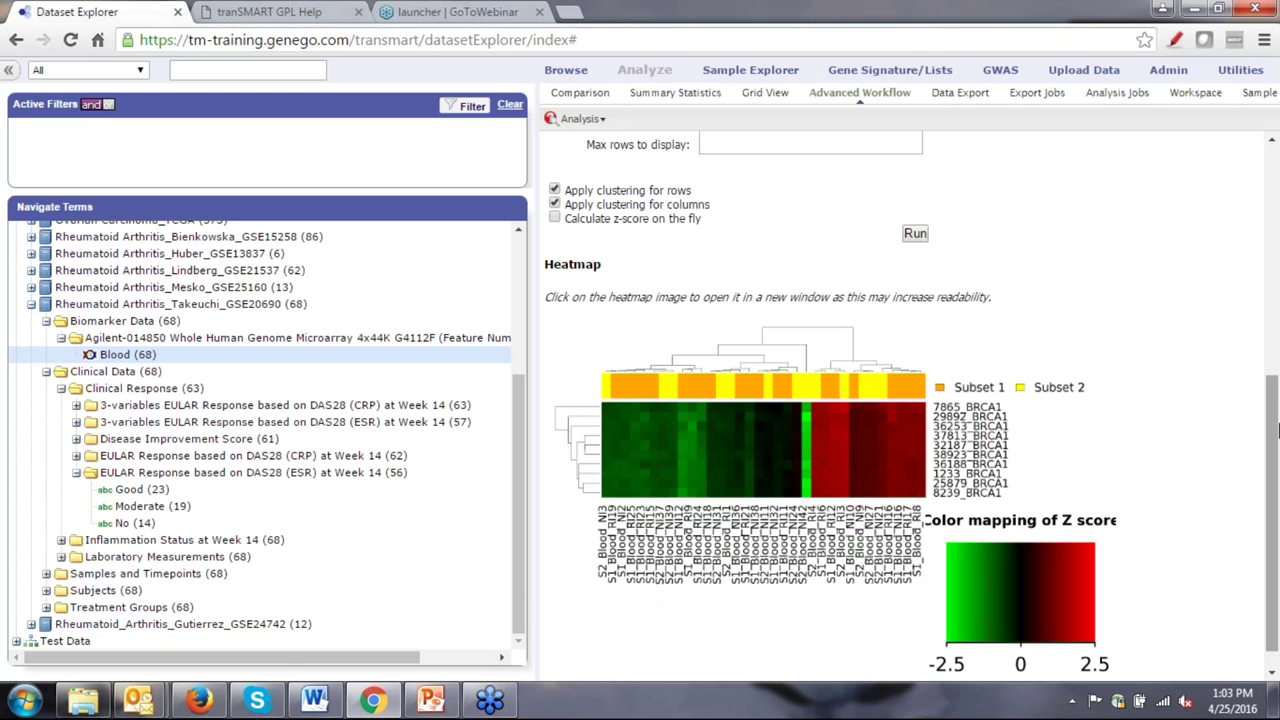
scroll(1278, 357, up, 3)
drag(1278, 265, 1278, 200)
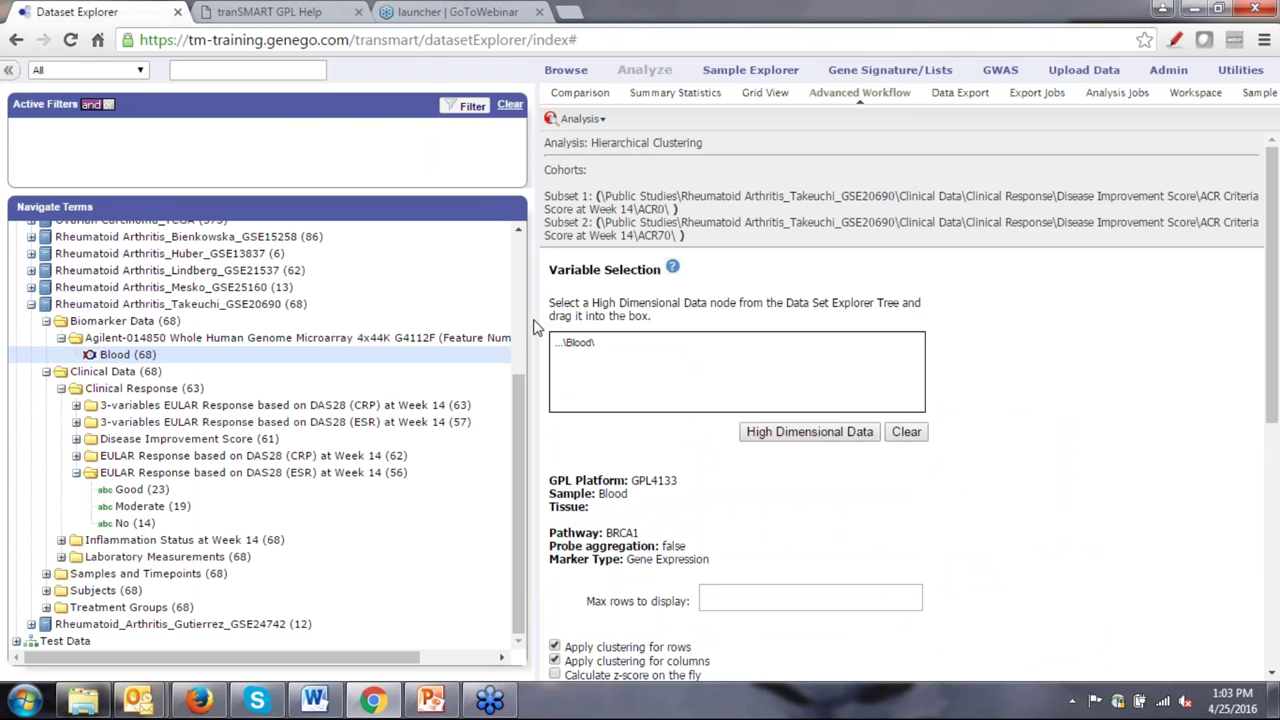
Go to the Browse tab and open then close the search Filters panel.
click(563, 72)
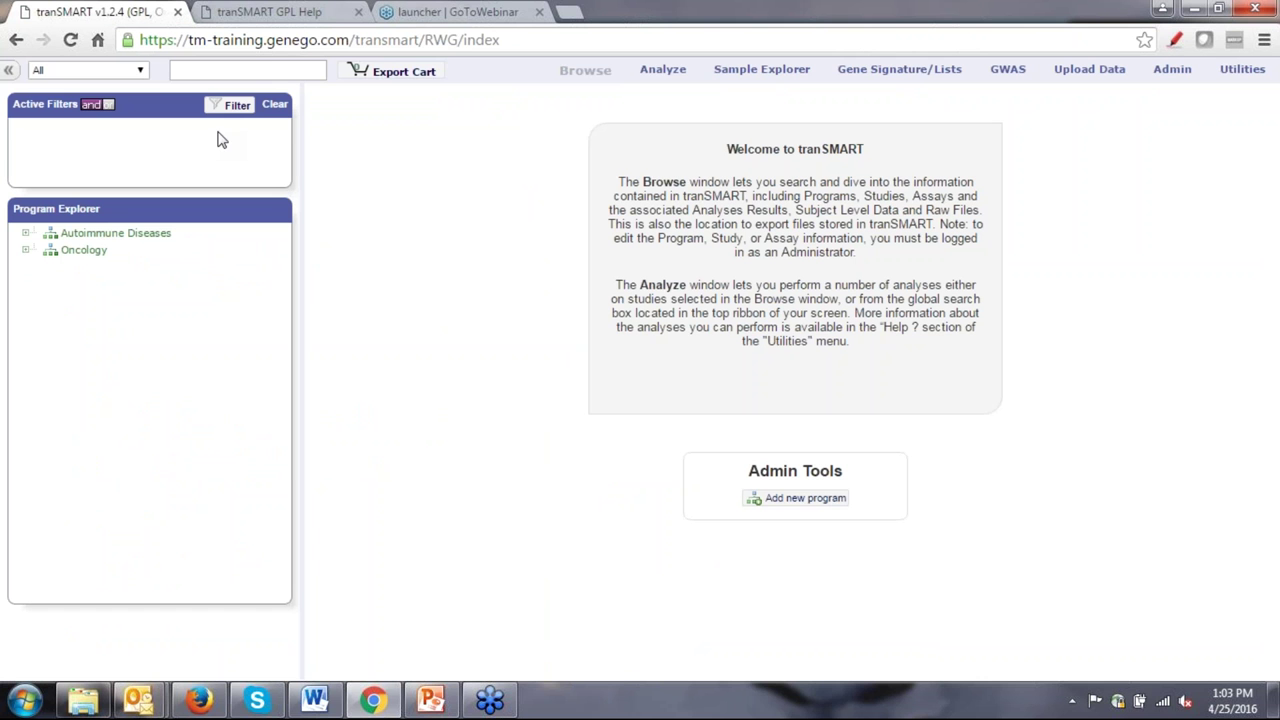
click(269, 70)
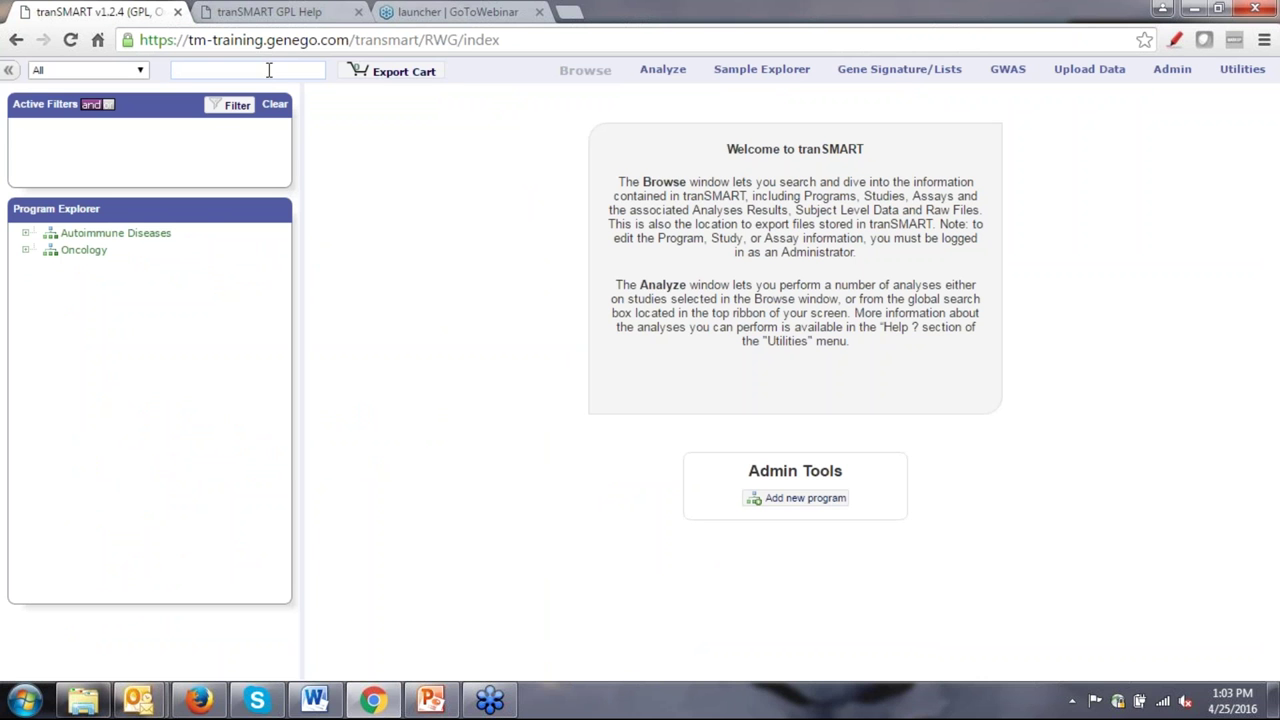
click(240, 106)
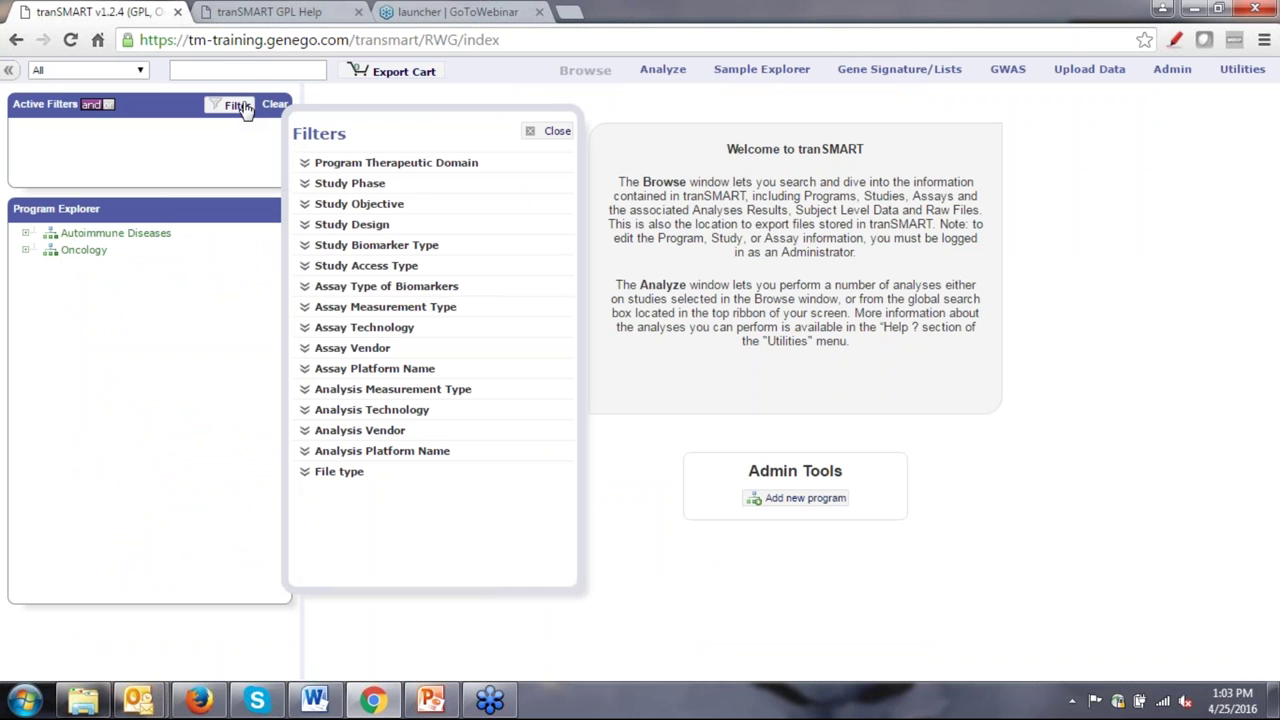
click(1094, 334)
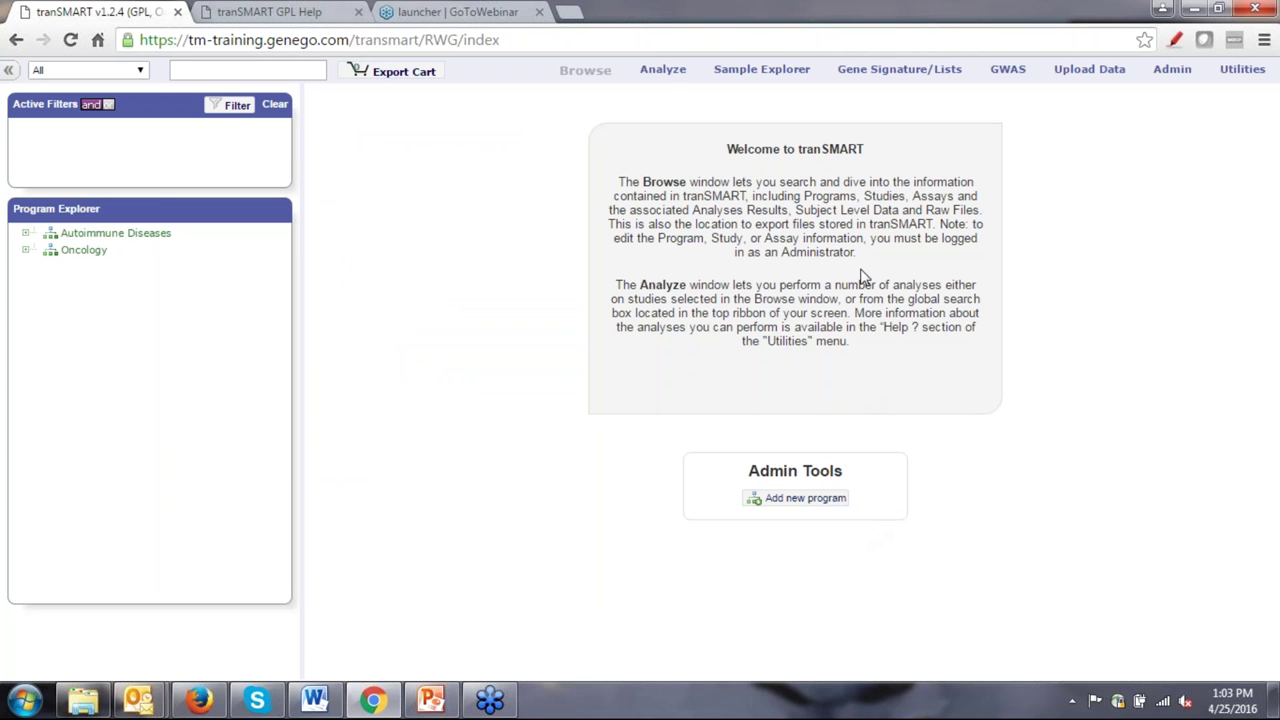
Return to the Dataset Explorer and open its Advanced Workflow area.
click(663, 70)
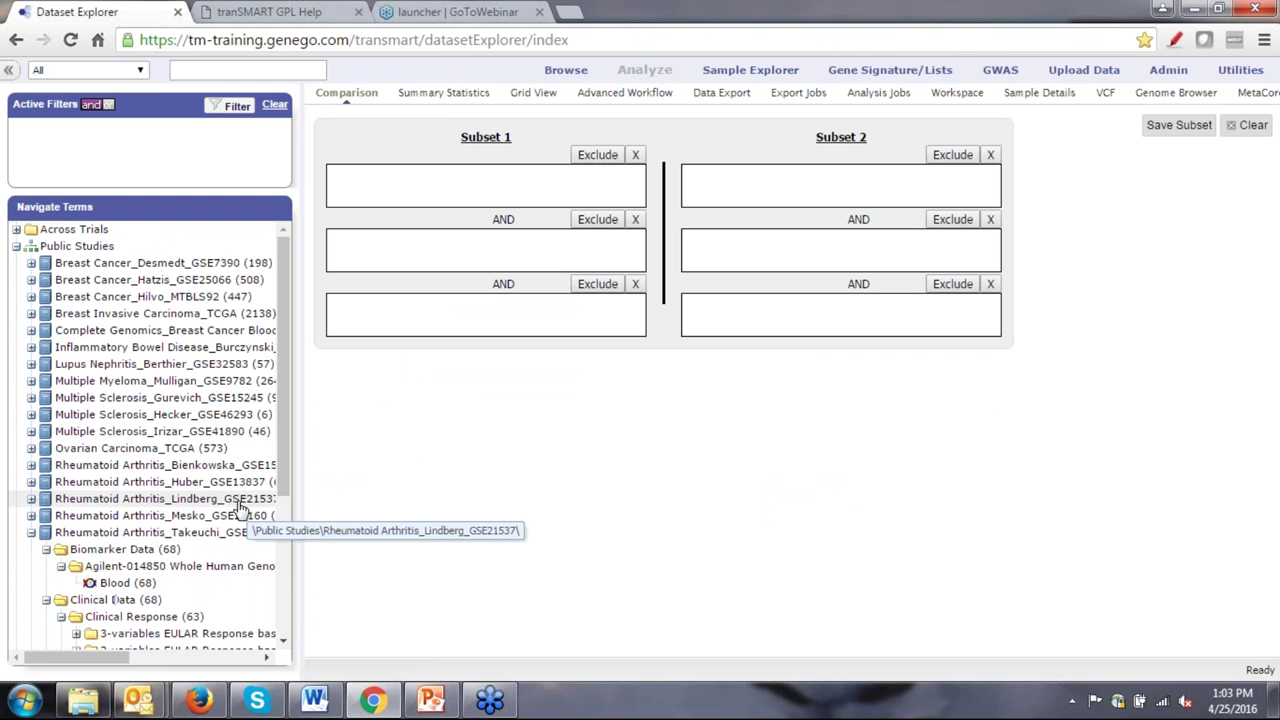
drag(282, 446, 175, 552)
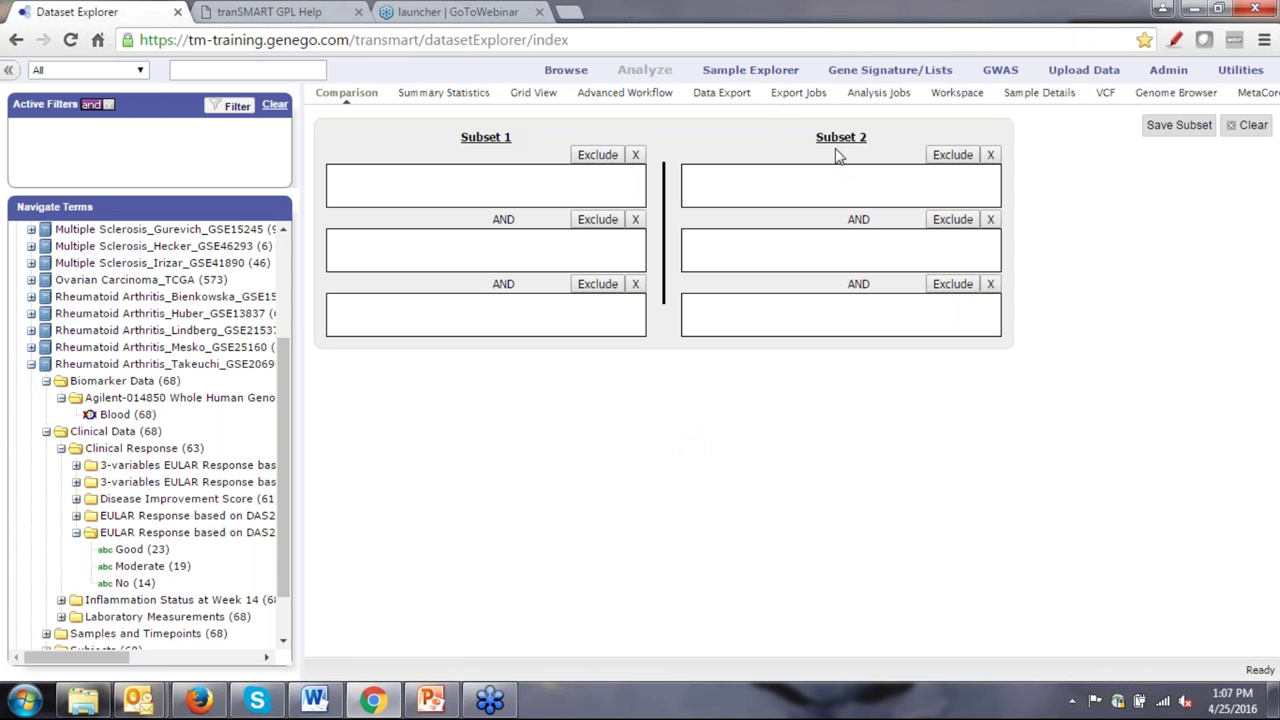
click(645, 93)
click(360, 120)
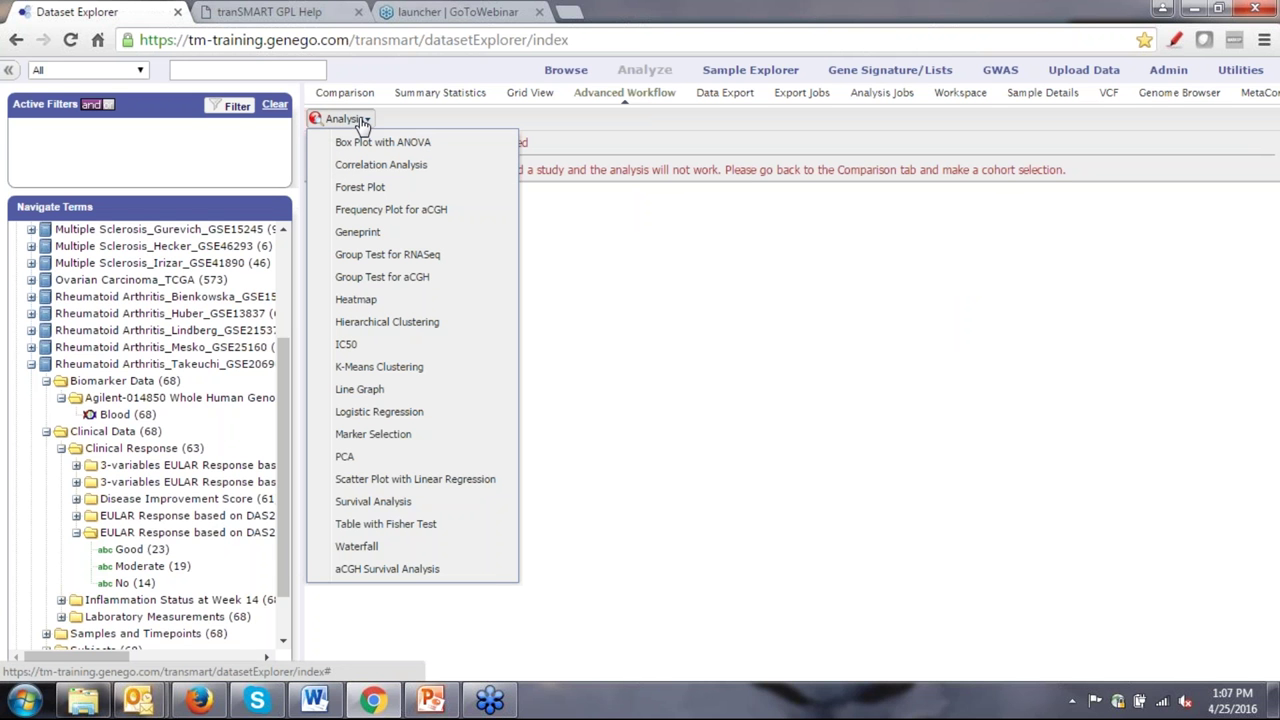
click(362, 121)
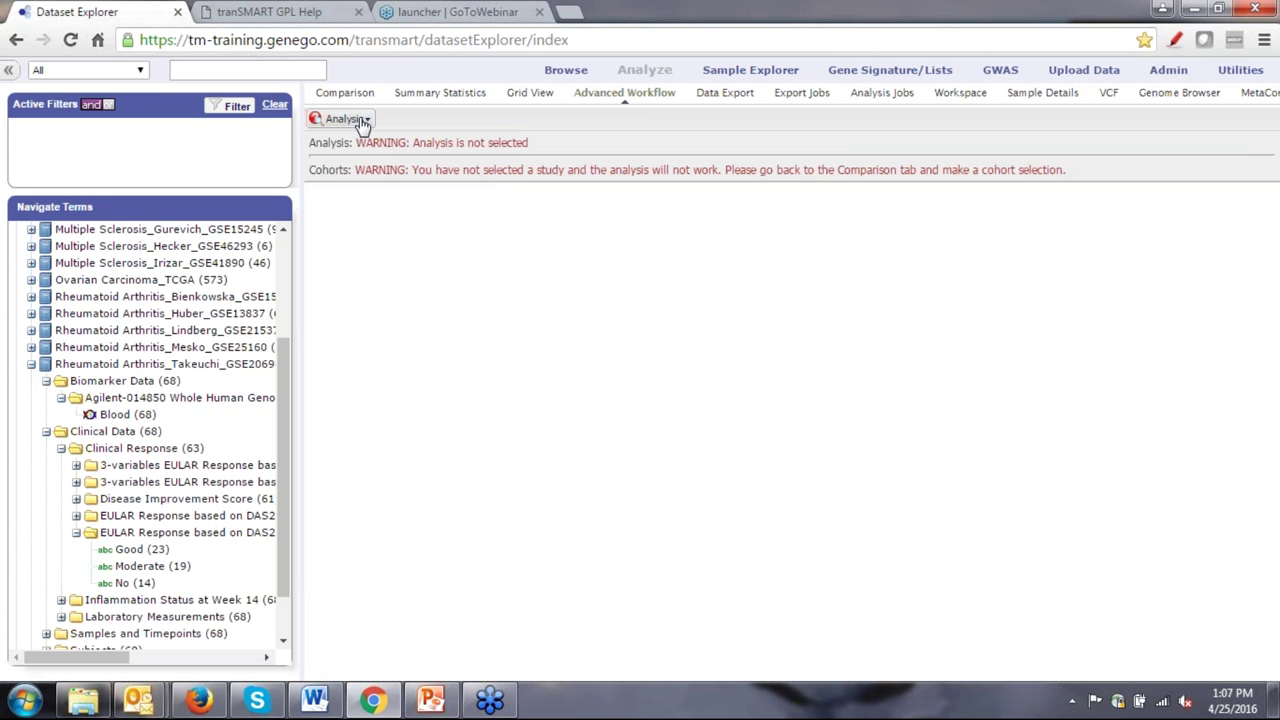